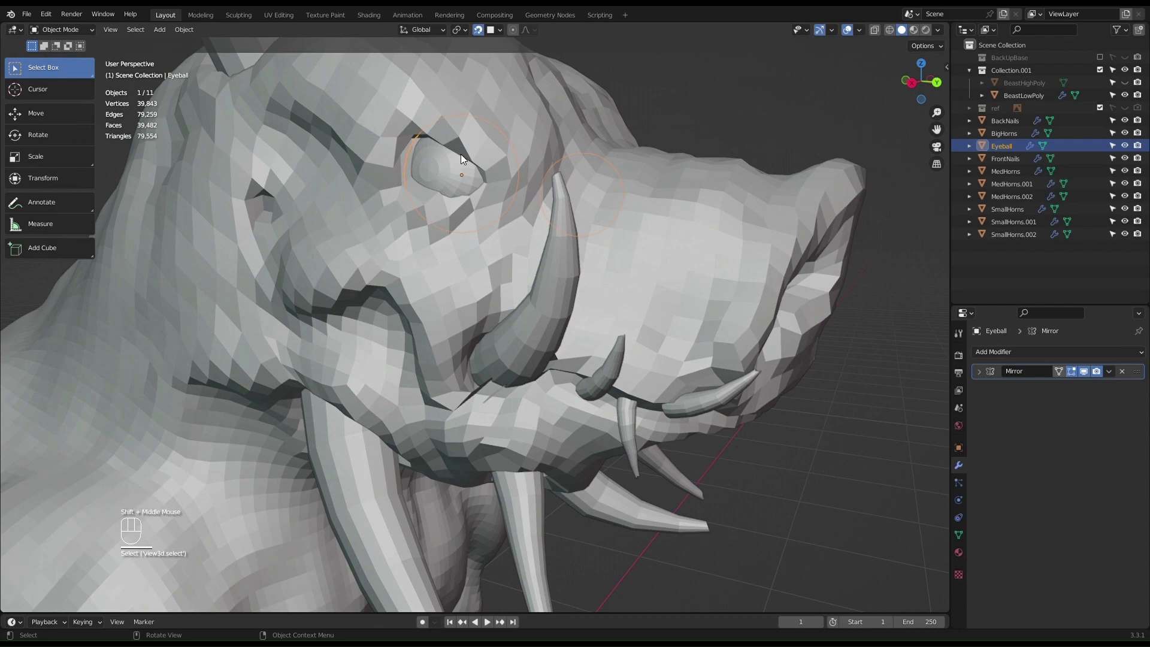
# Step: Isolate the eyeball object in top view by hiding every other object in the scene
pyautogui.moveTo(533, 139); pyautogui.dragTo(569, 141, button='middle')
pyautogui.scroll(-2, 518, 191)
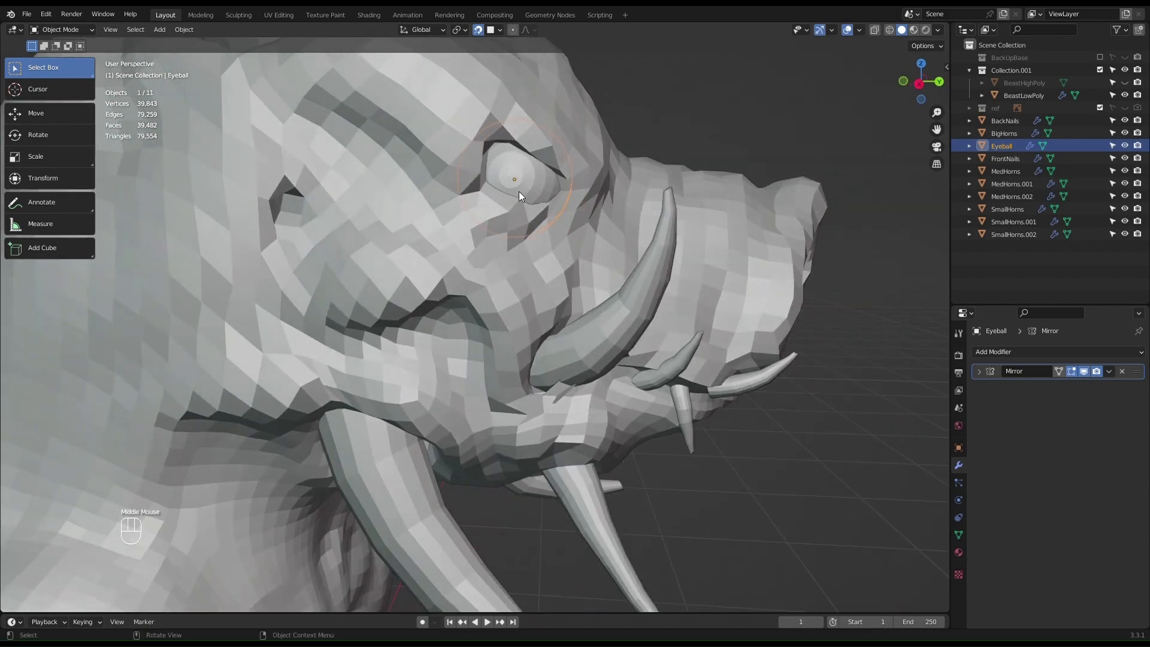
pyautogui.scroll(-3, 575, 180)
pyautogui.moveTo(580, 200); pyautogui.dragTo(458, 202, button='middle')
pyautogui.moveTo(513, 143); pyautogui.dragTo(520, 261, button='middle')
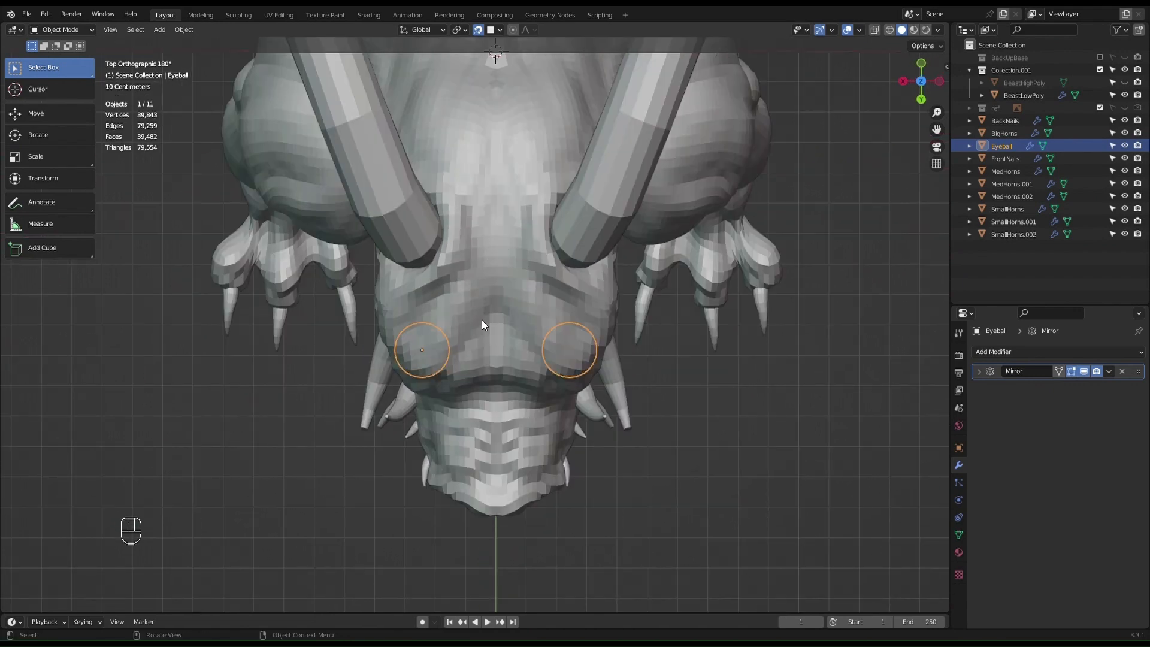
pyautogui.press('r')
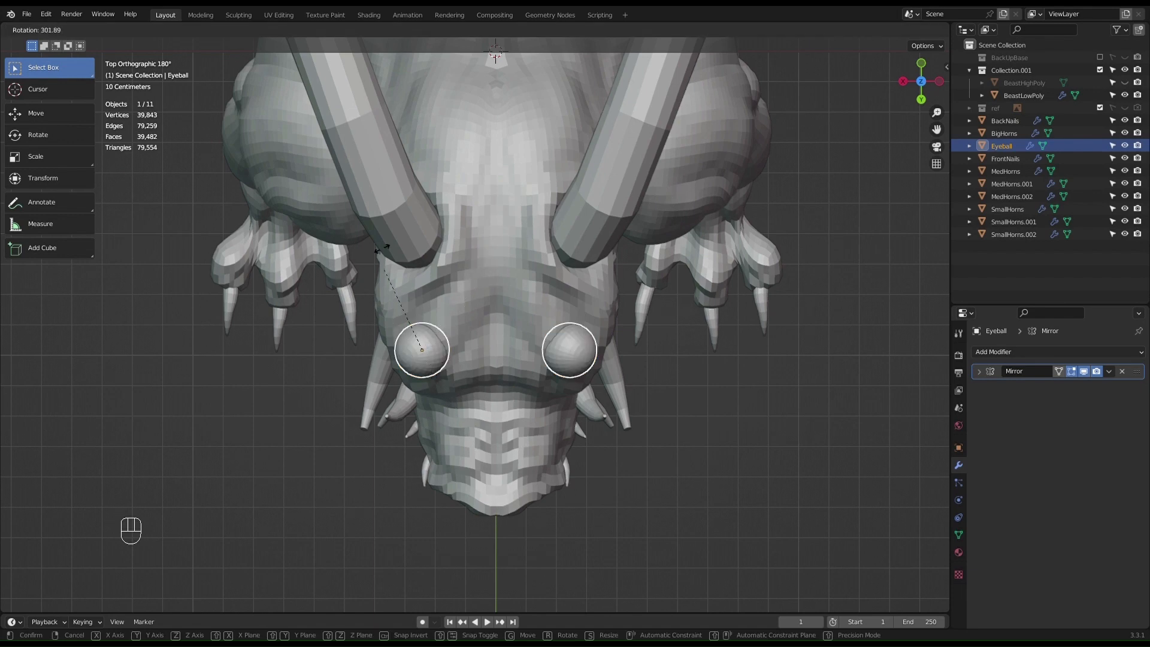
pyautogui.press('Escape')
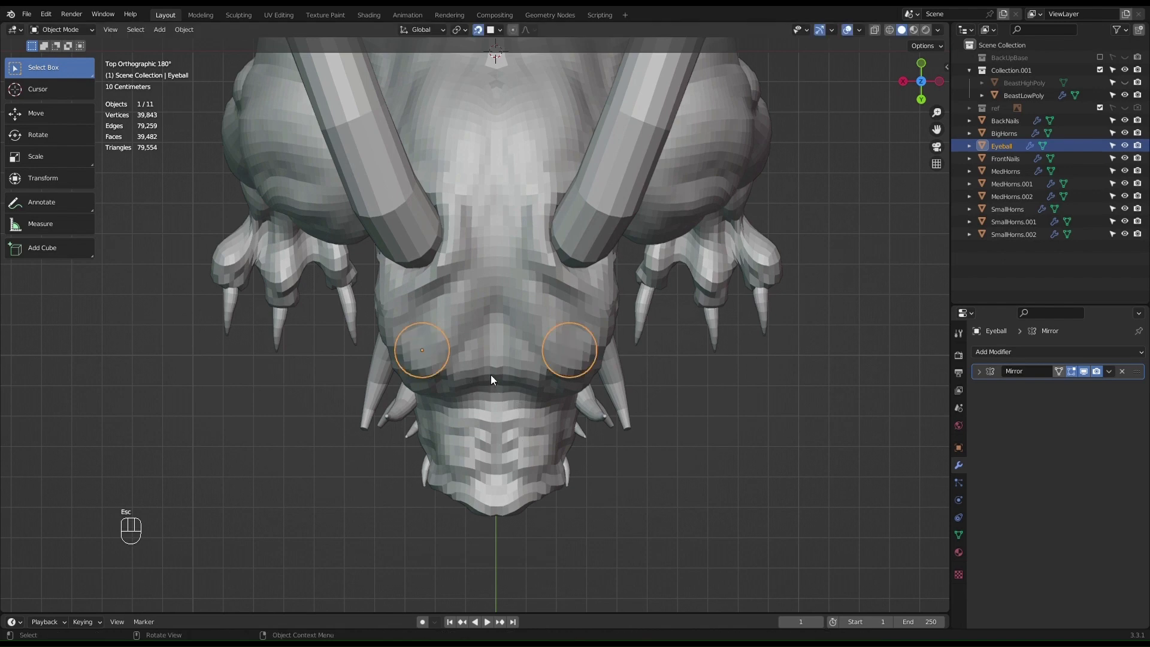
pyautogui.hotkey('shift', 'h')
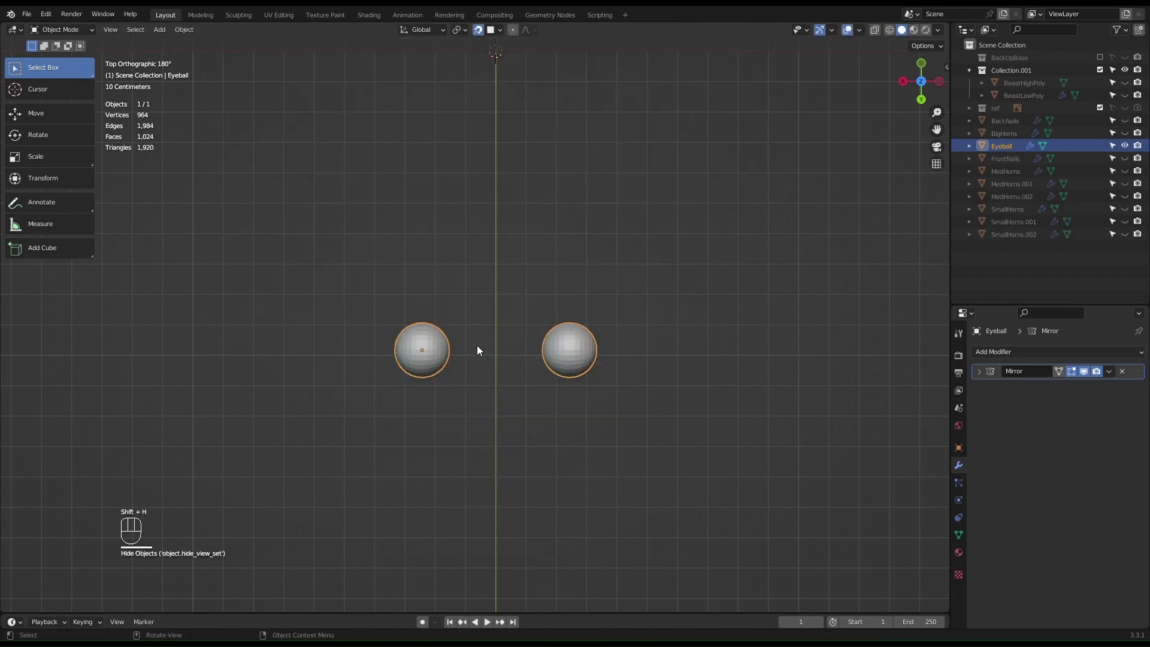
# Step: Rotate the eyeballs about their vertical axis in top view
pyautogui.press('r')
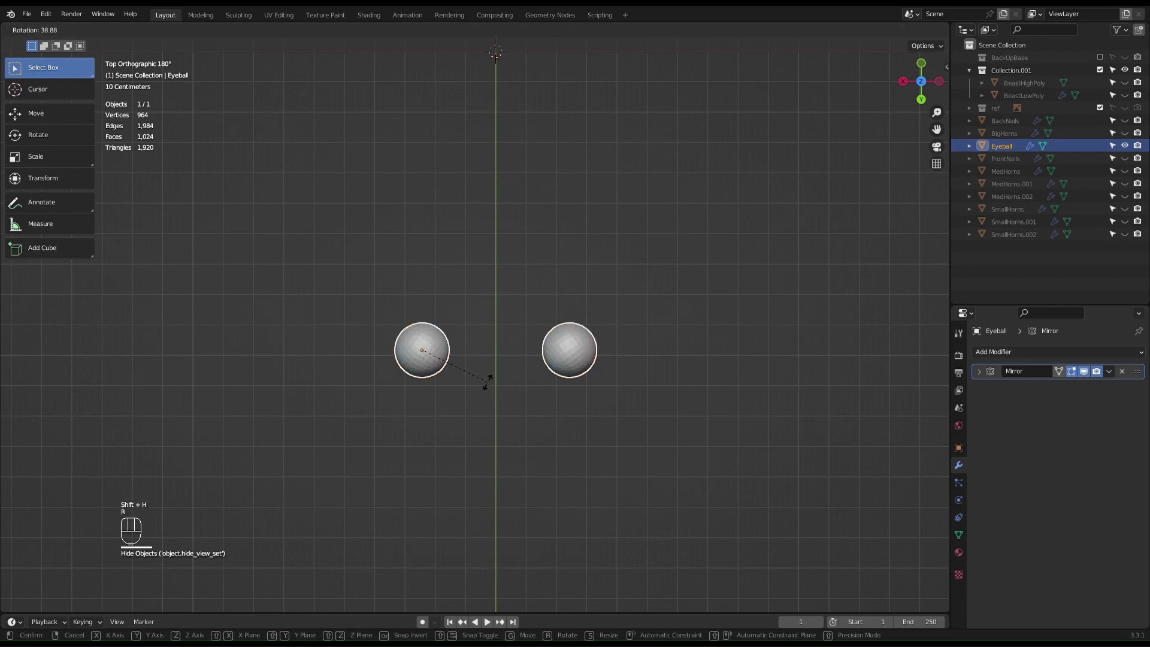
pyautogui.click(474, 296)
pyautogui.moveTo(469, 352); pyautogui.dragTo(503, 264, button='middle')
# Step: Show all hidden objects, hide BeastHighPoly again, and check how the rotated eyeball sits in its socket
pyautogui.hotkey('alt', 'h')
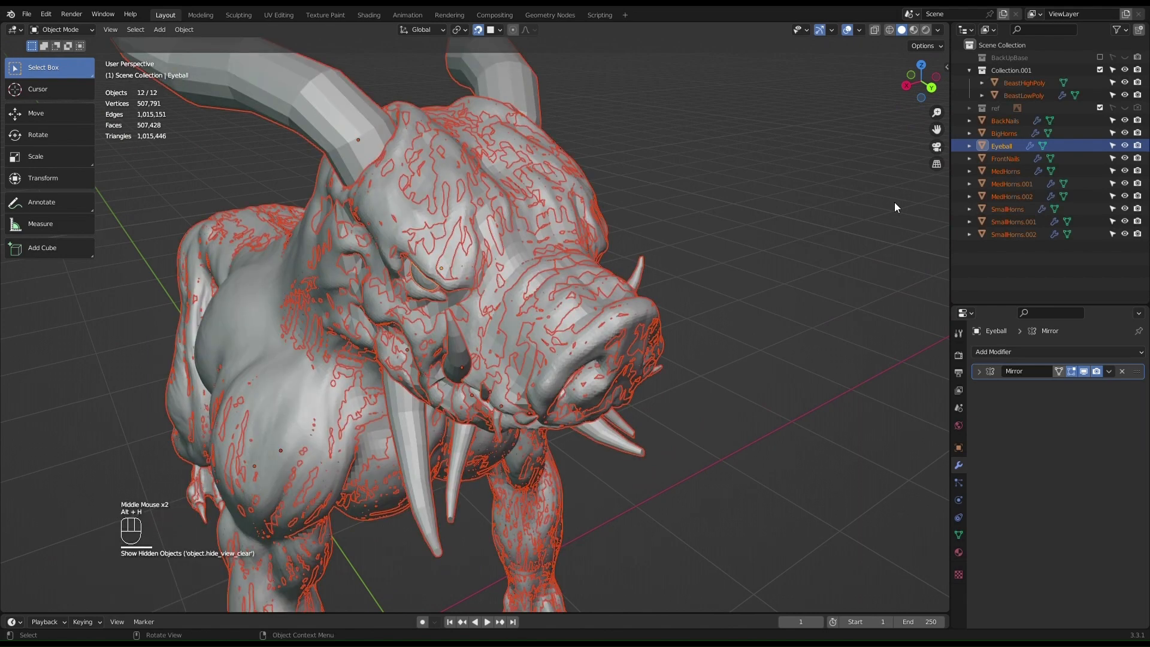
pyautogui.click(1125, 83)
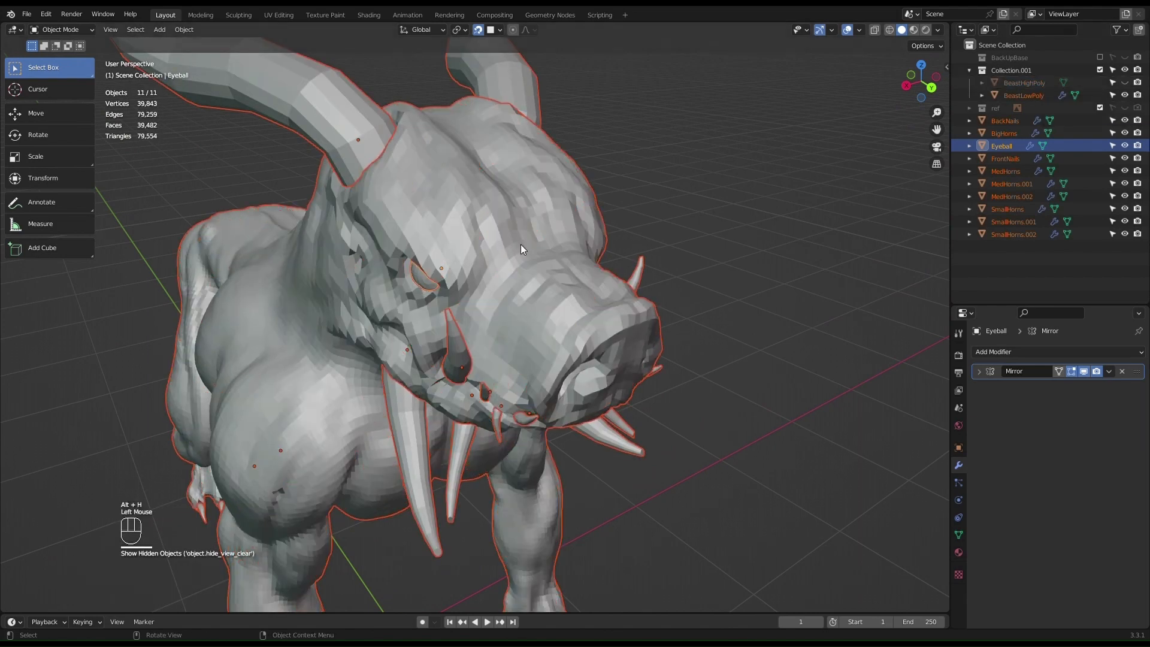
pyautogui.moveTo(520, 243); pyautogui.dragTo(595, 234, button='middle')
pyautogui.scroll(2, 497, 228)
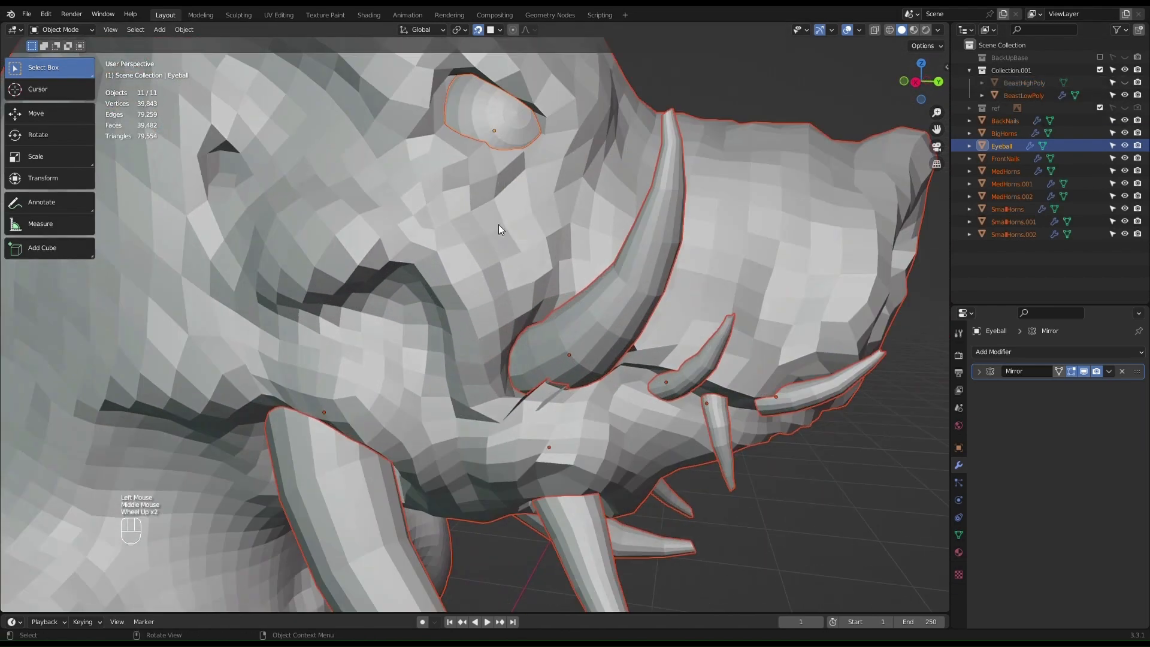
pyautogui.moveTo(508, 182); pyautogui.dragTo(479, 163, button='middle')
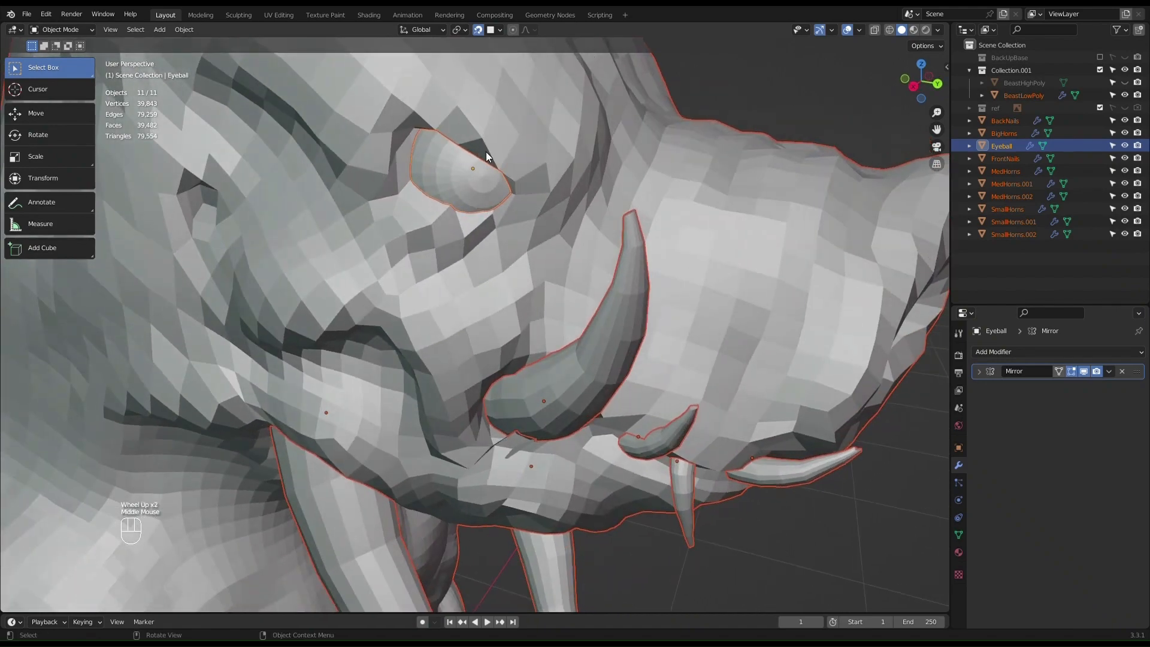
pyautogui.scroll(-2, 476, 174)
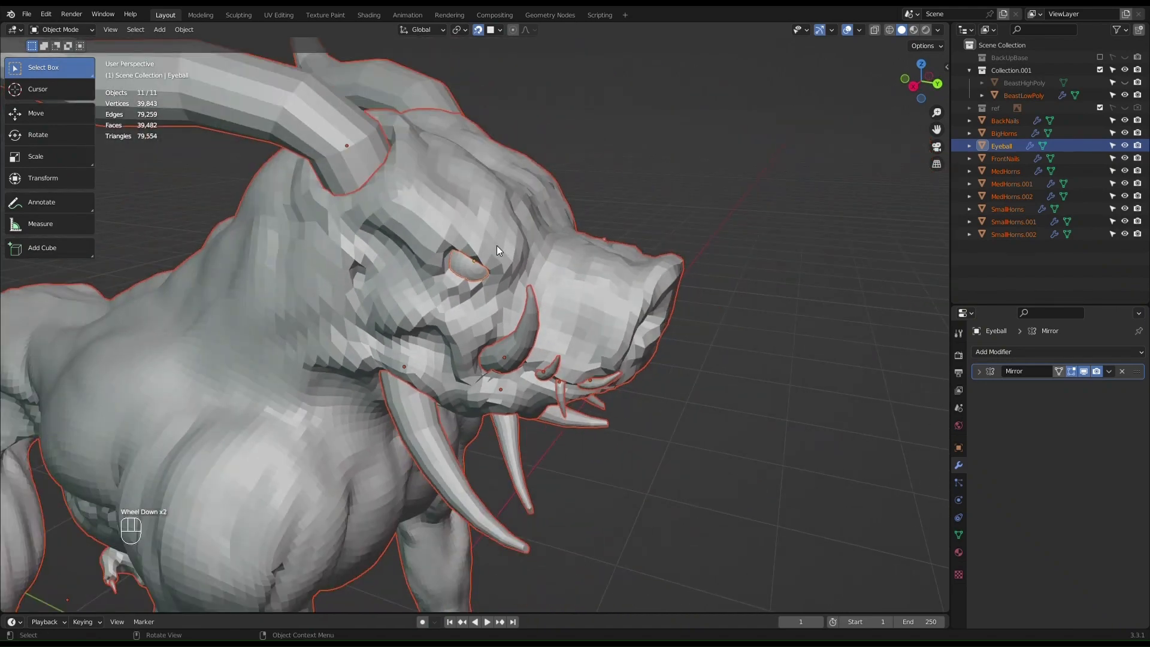
pyautogui.moveTo(483, 205); pyautogui.dragTo(441, 223, button='middle')
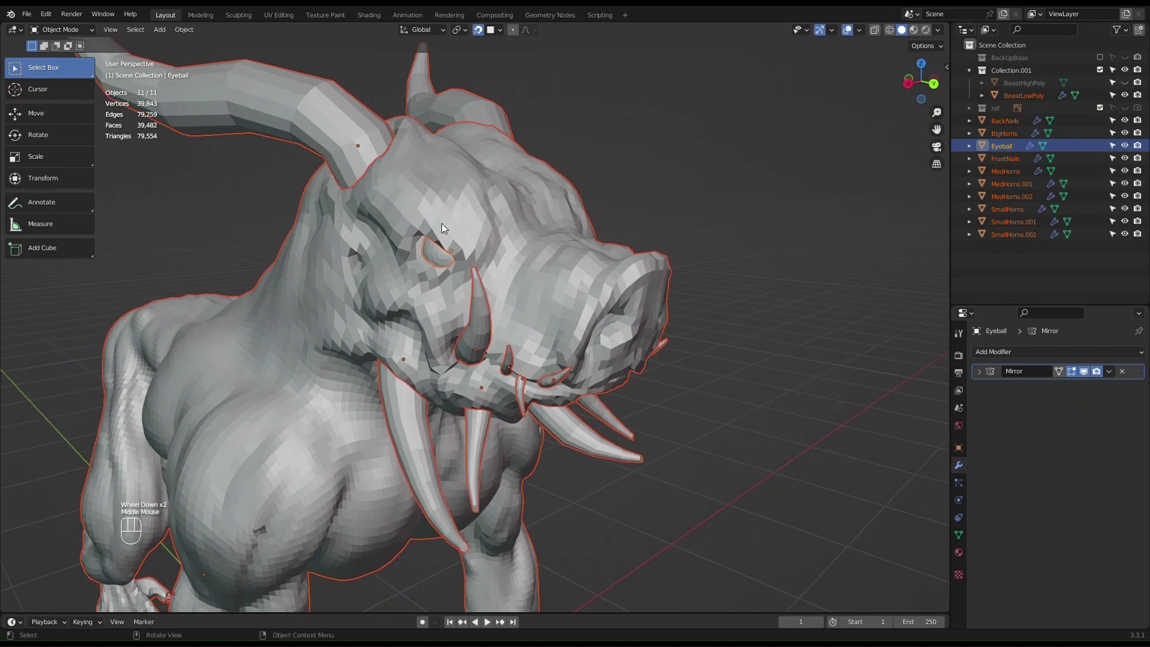
# Step: Isolate the eyeball again and open its mesh in Edit Mode to examine the selected pole faces
pyautogui.click(437, 253)
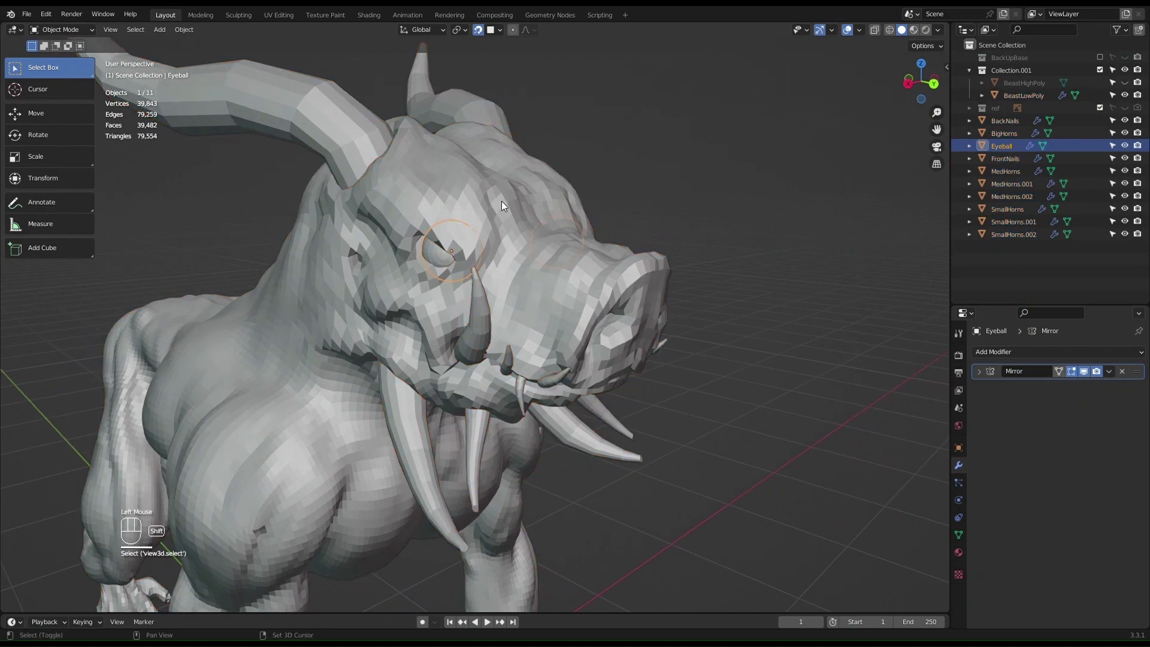
pyautogui.hotkey('shift', 'h')
pyautogui.scroll(2, 485, 218)
pyautogui.keyDown('shift'); pyautogui.moveTo(438, 155); pyautogui.dragTo(505, 321, button='middle'); pyautogui.keyUp('shift')
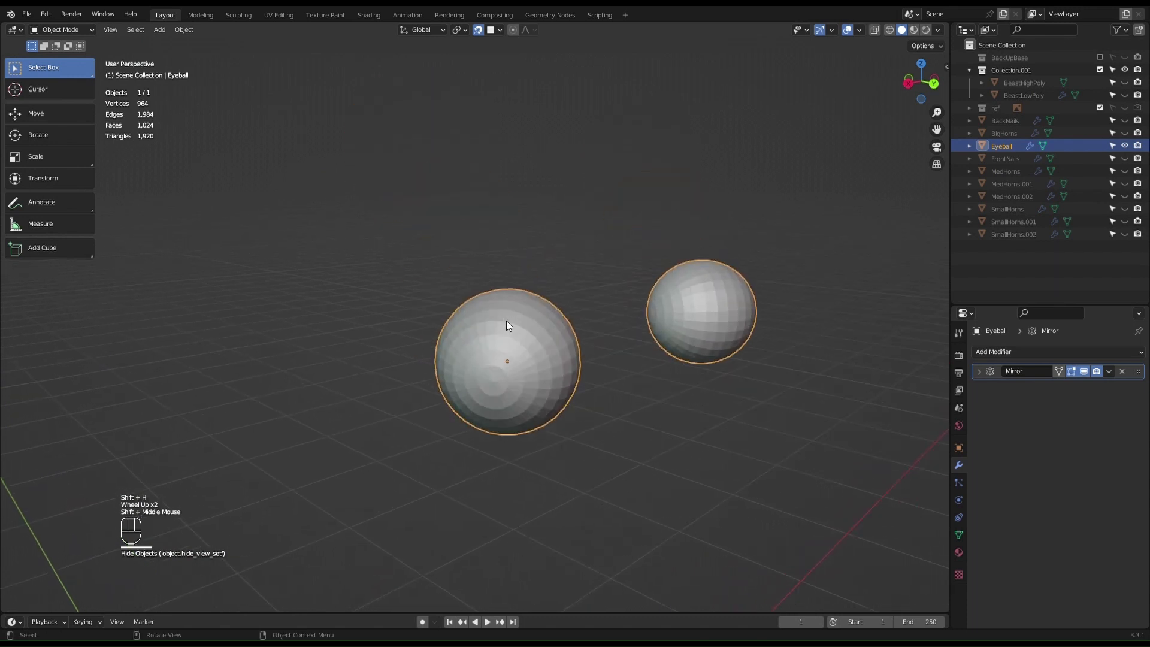
pyautogui.scroll(2, 506, 321)
pyautogui.middleClick(502, 358)
pyautogui.click(530, 375)
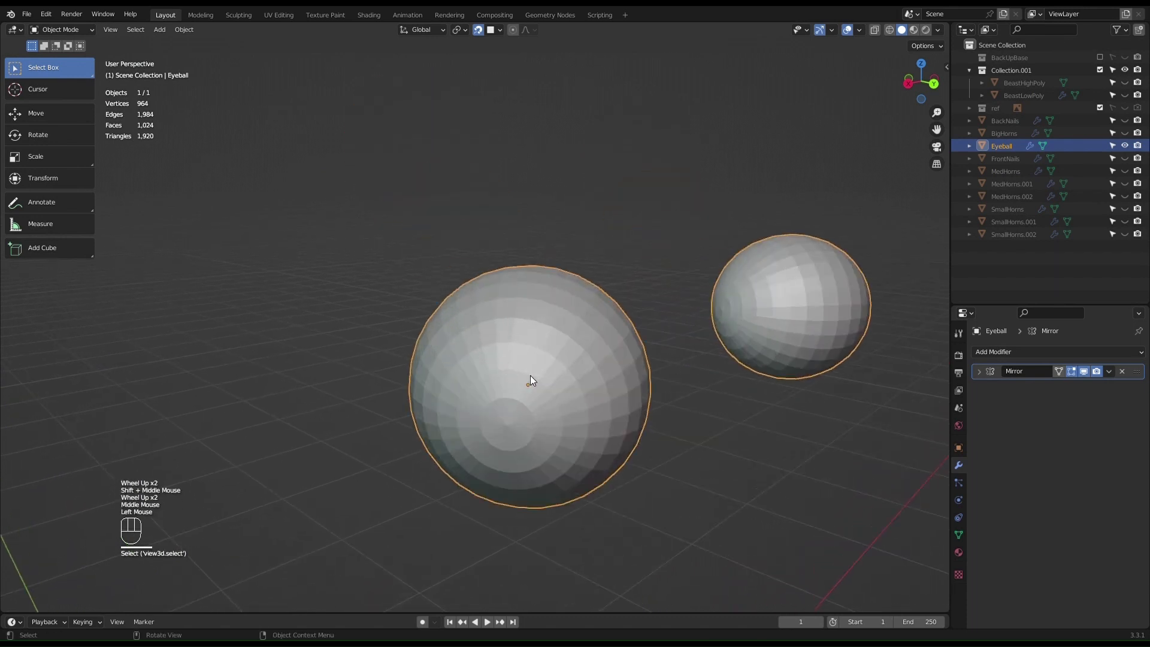
pyautogui.press('Tab')
pyautogui.keyDown('shift'); pyautogui.moveTo(538, 415); pyautogui.dragTo(620, 395, button='middle'); pyautogui.keyUp('shift')
pyautogui.scroll(-2, 559, 397)
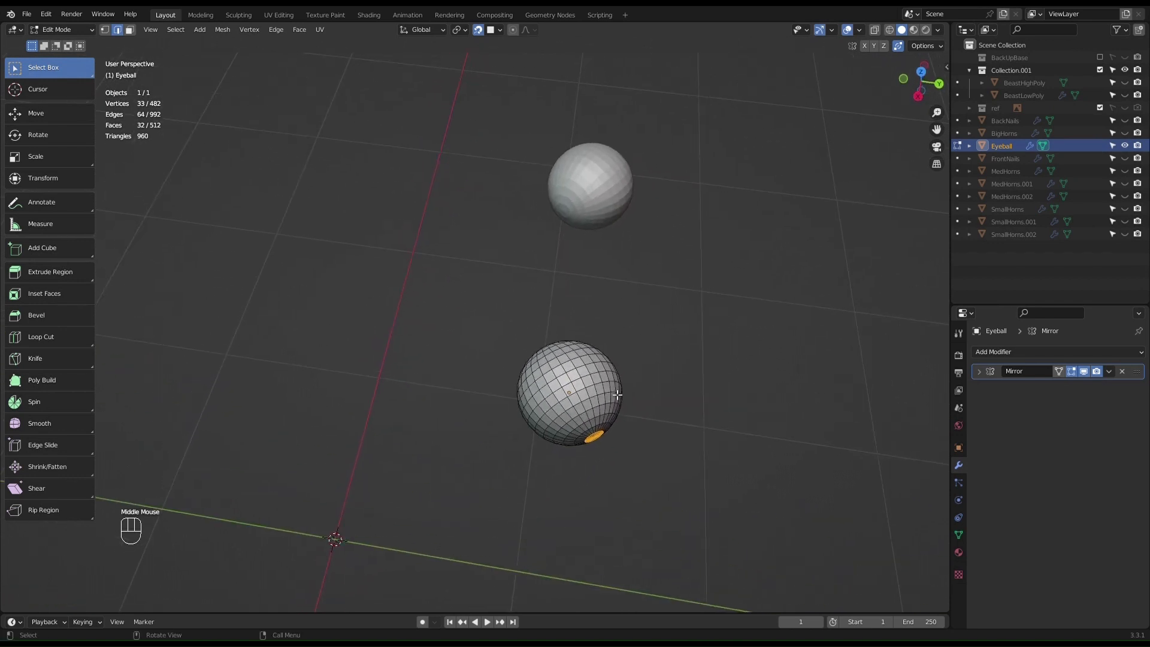
# Step: Undo the recent changes back to before the eyeball's rotation
pyautogui.hotkey('ctrl', 'z')
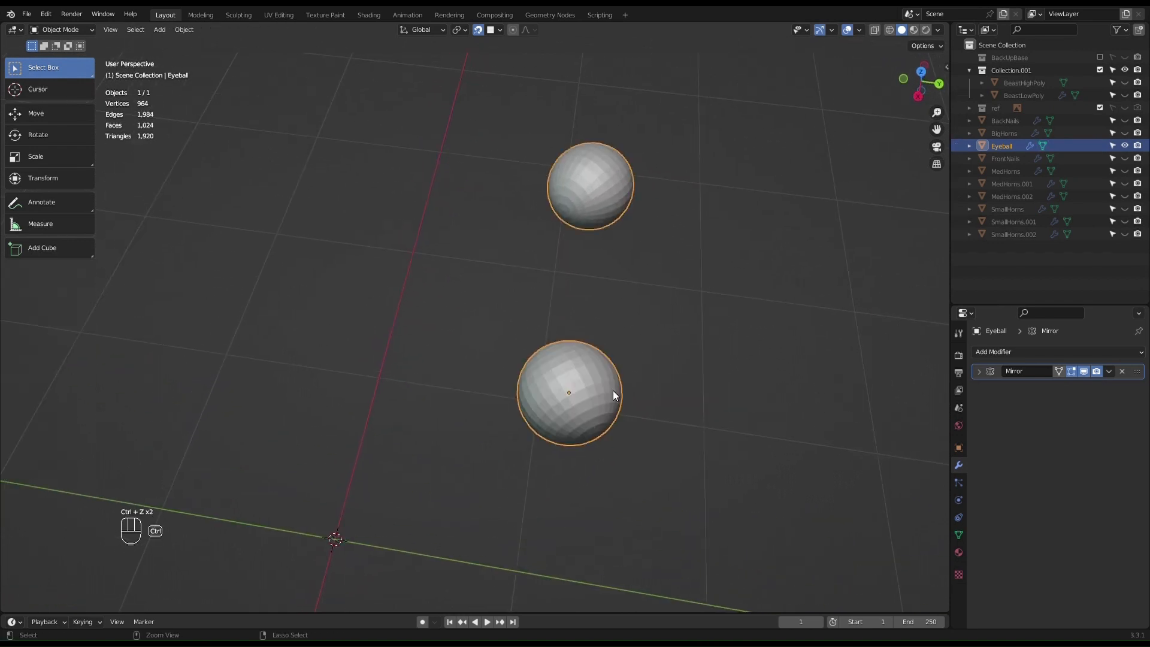
pyautogui.hotkey('ctrl', 'z')
pyautogui.hotkey('ctrl', 'z')
pyautogui.hotkey('ctrl', 'z')
pyautogui.moveTo(612, 390); pyautogui.dragTo(606, 347, button='middle')
pyautogui.hotkey('ctrl', 'z')
pyautogui.hotkey('ctrl', 'z')
pyautogui.hotkey('ctrl', 'z')
# Step: In Edit Mode, move the eyeball's selected pole cap outward 0.01032 m along the global X axis
pyautogui.scroll(2, 635, 413)
pyautogui.press('Tab')
pyautogui.scroll(2, 412, 295)
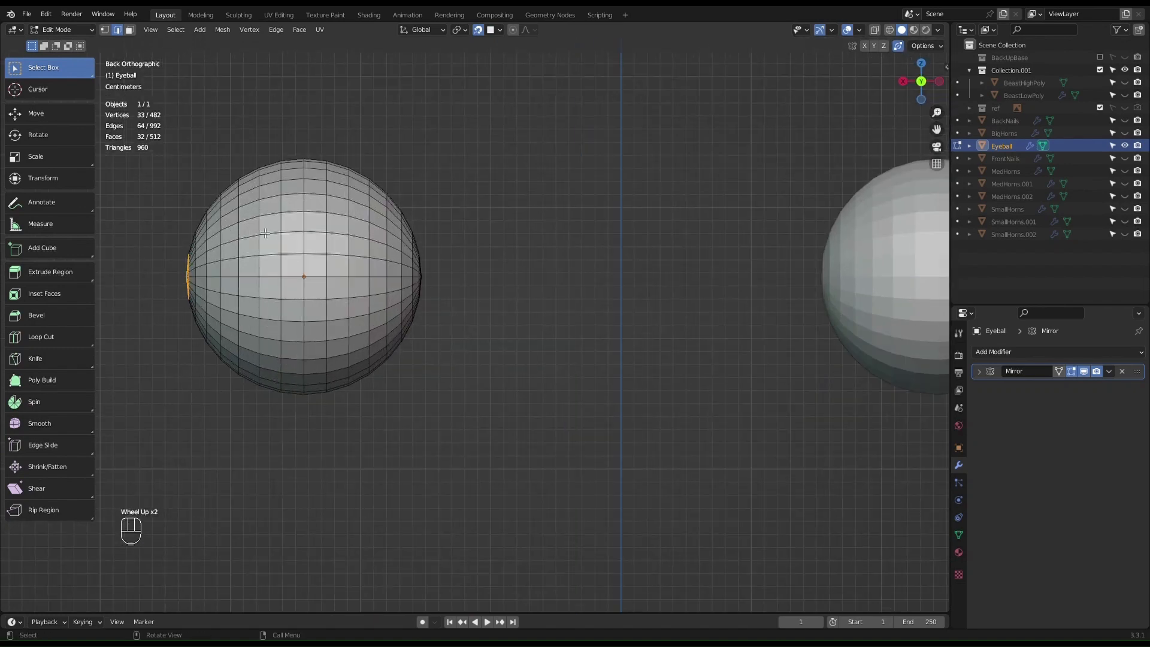
pyautogui.keyDown('shift'); pyautogui.moveTo(247, 264); pyautogui.dragTo(670, 283, button='middle'); pyautogui.keyUp('shift')
pyautogui.scroll(2, 650, 336)
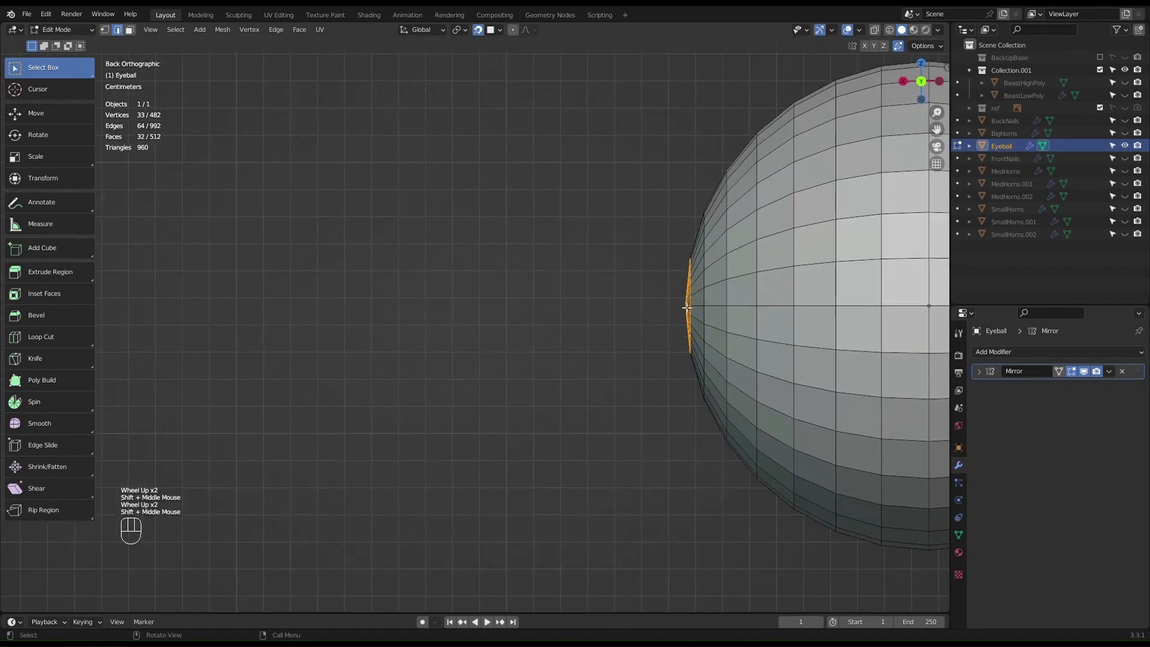
pyautogui.scroll(2, 721, 313)
pyautogui.press('g')
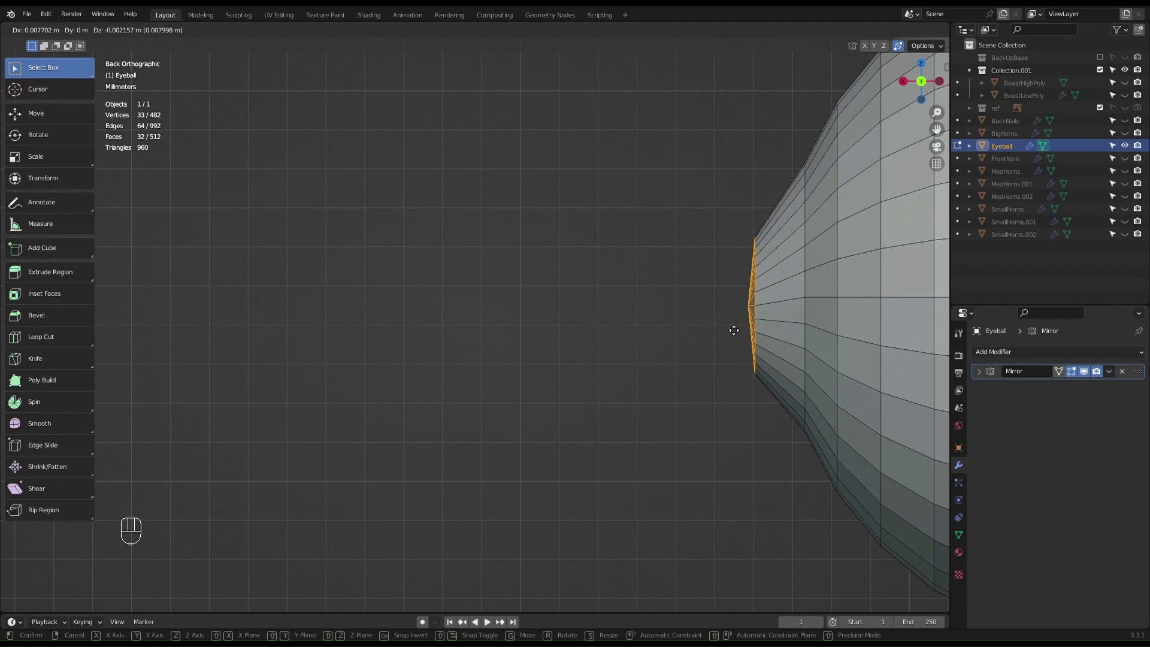
pyautogui.press('x')
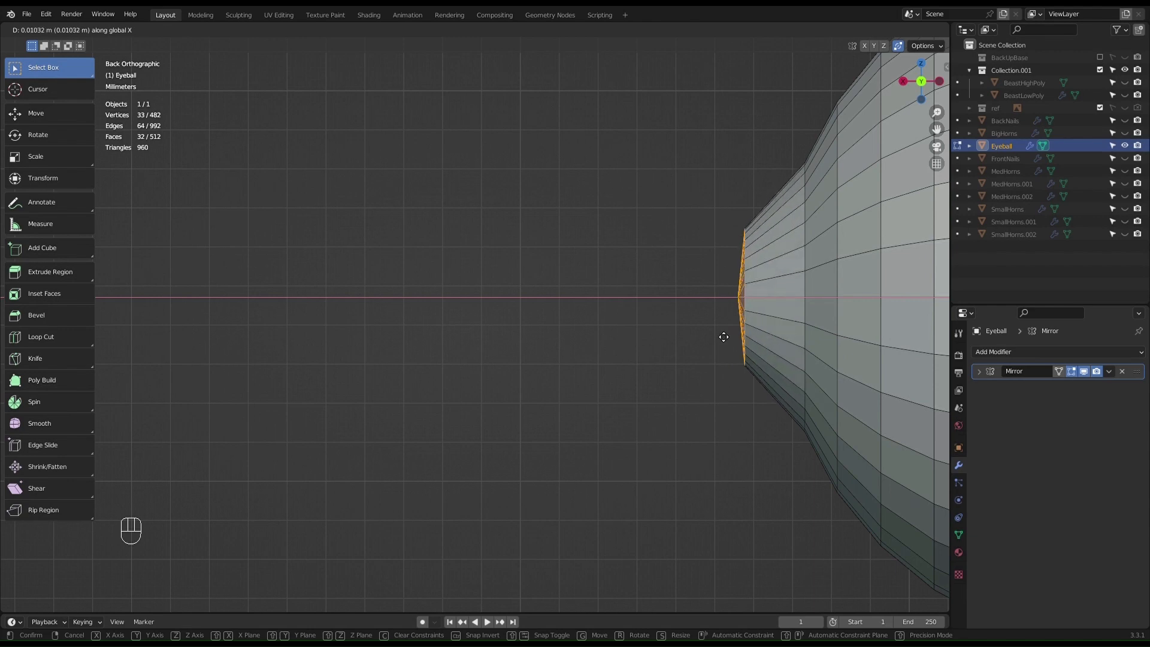
pyautogui.click(724, 337)
# Step: Add one centred edge loop around the side of the protruding cap and scale it up to 1.123
pyautogui.hotkey('ctrl', 'r')
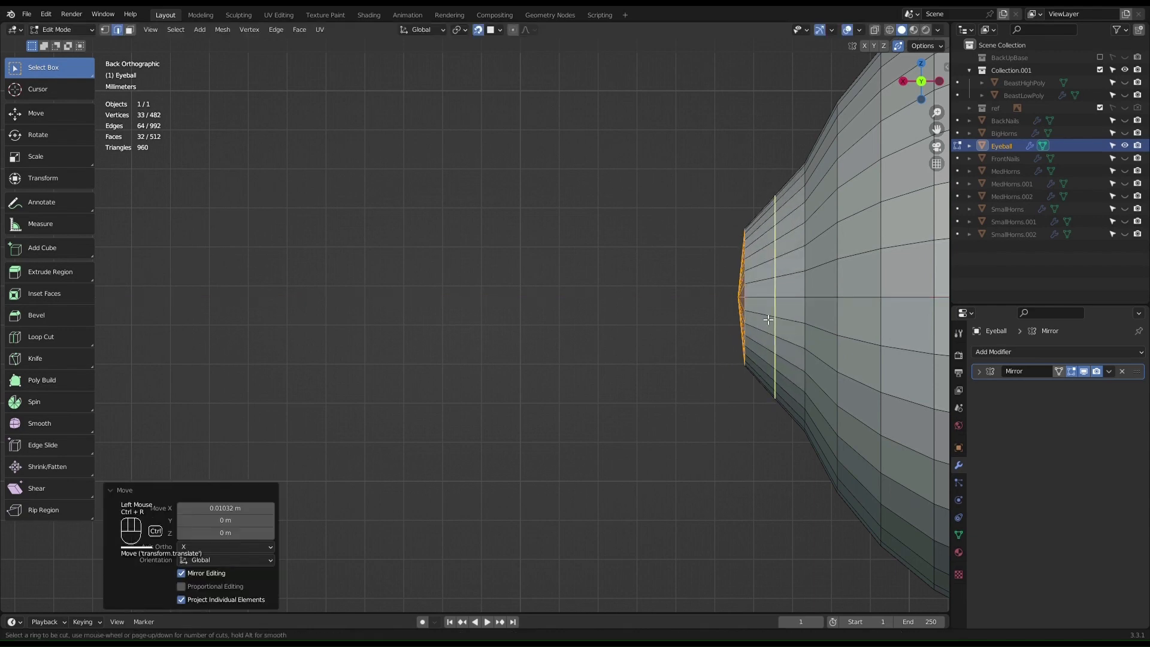
pyautogui.click(766, 310)
pyautogui.press('Escape')
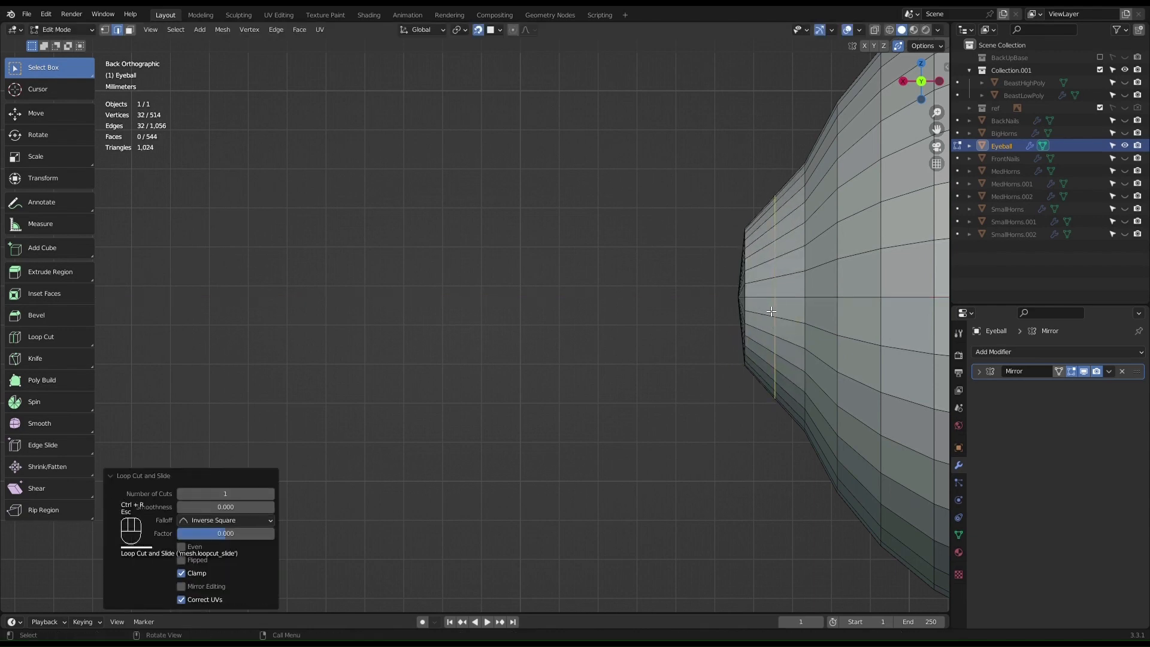
pyautogui.press('s')
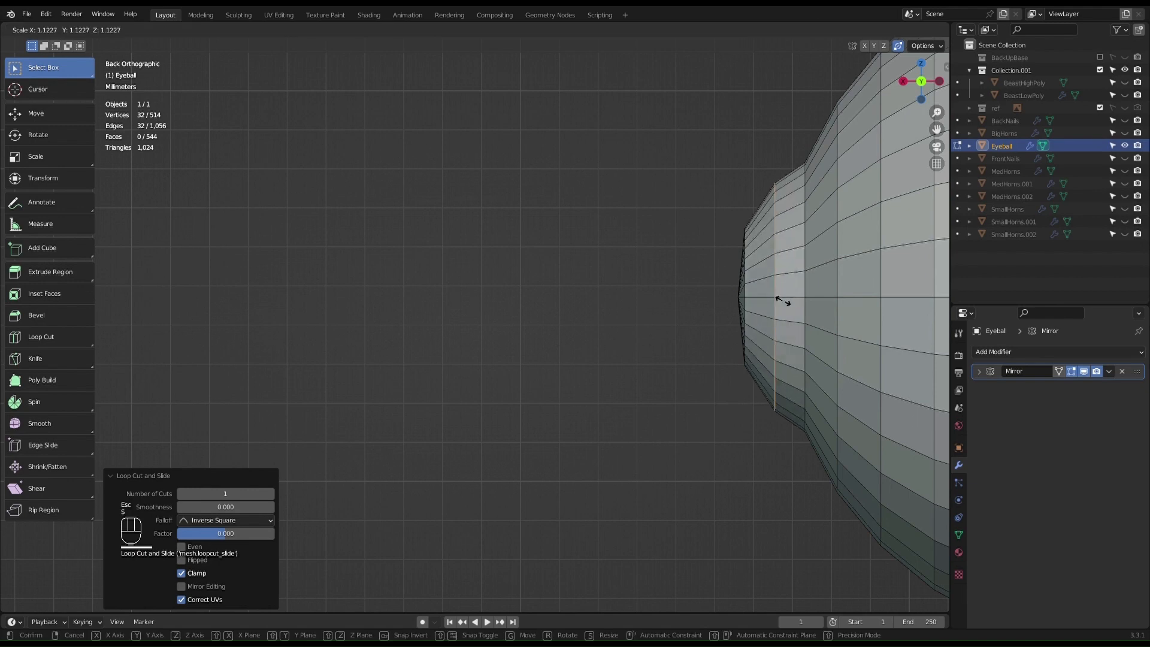
pyautogui.click(782, 301)
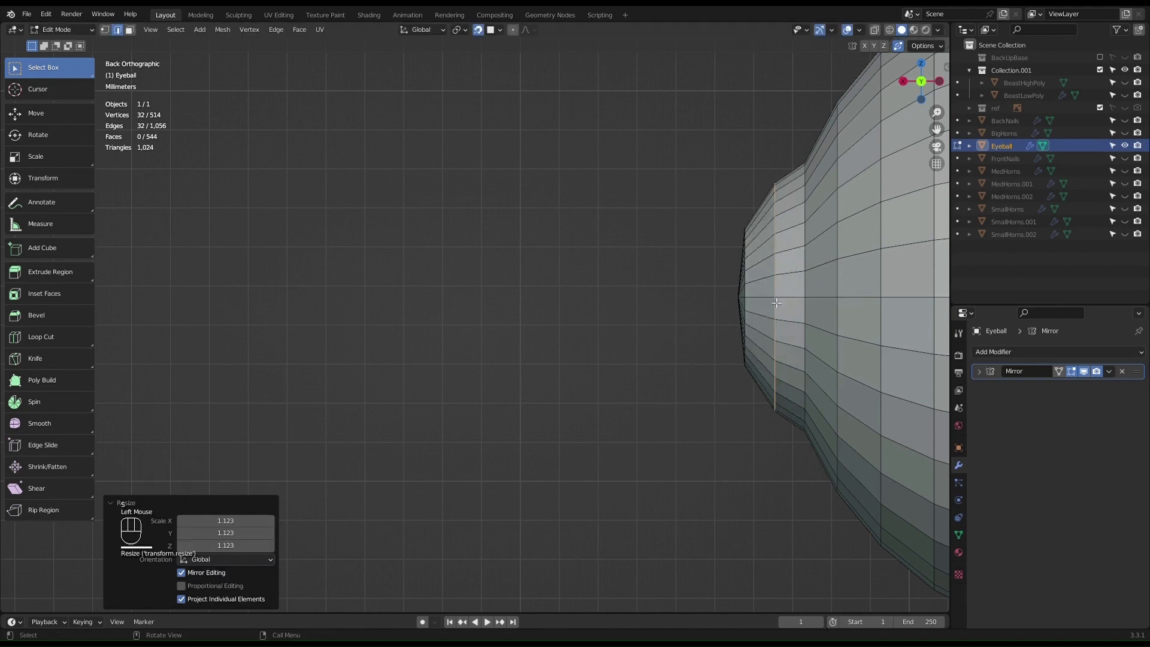
# Step: Add an edge loop near the base of the protrusion, slid towards the eyeball with a factor of 0.566
pyautogui.hotkey('ctrl', 'r')
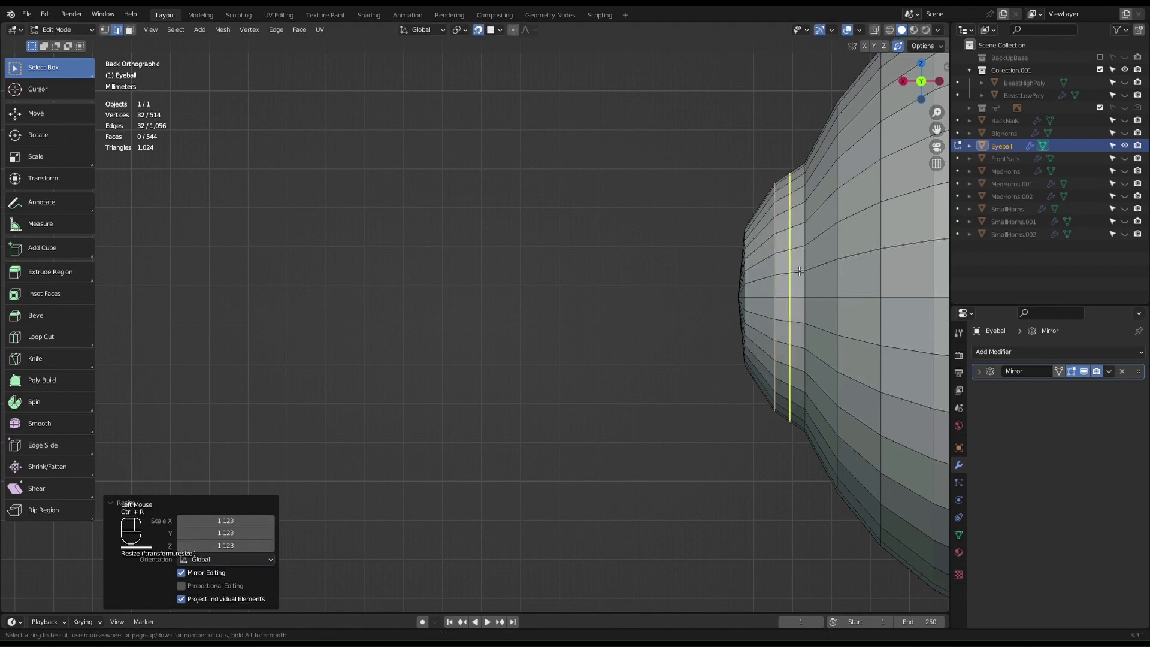
pyautogui.click(800, 271)
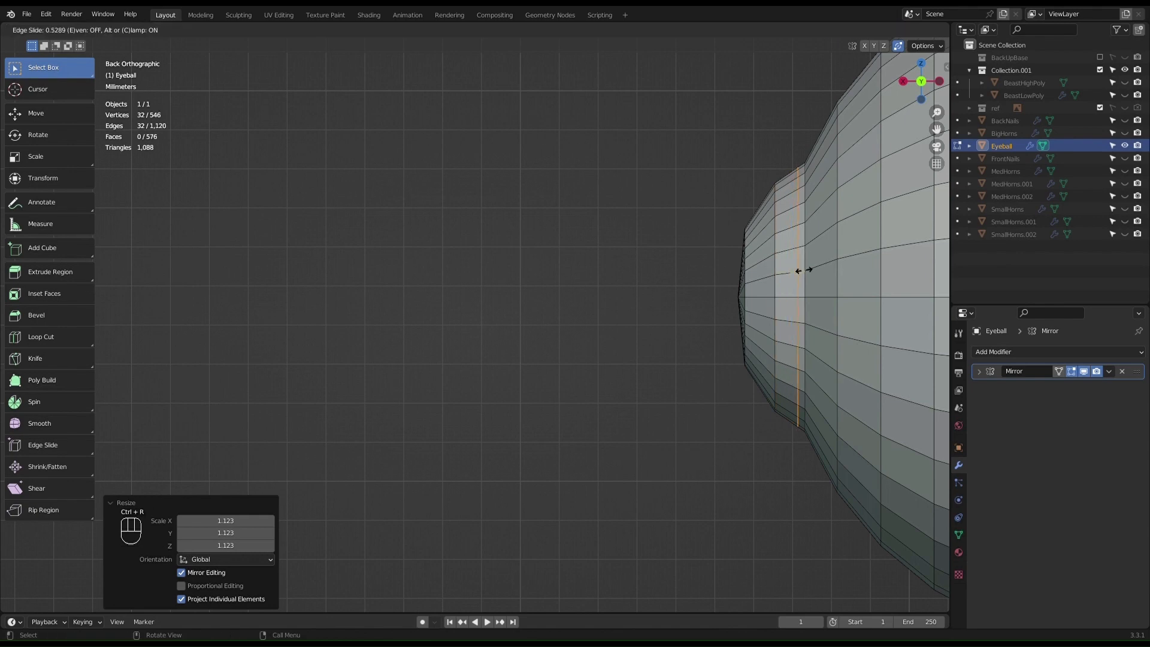
pyautogui.click(804, 270)
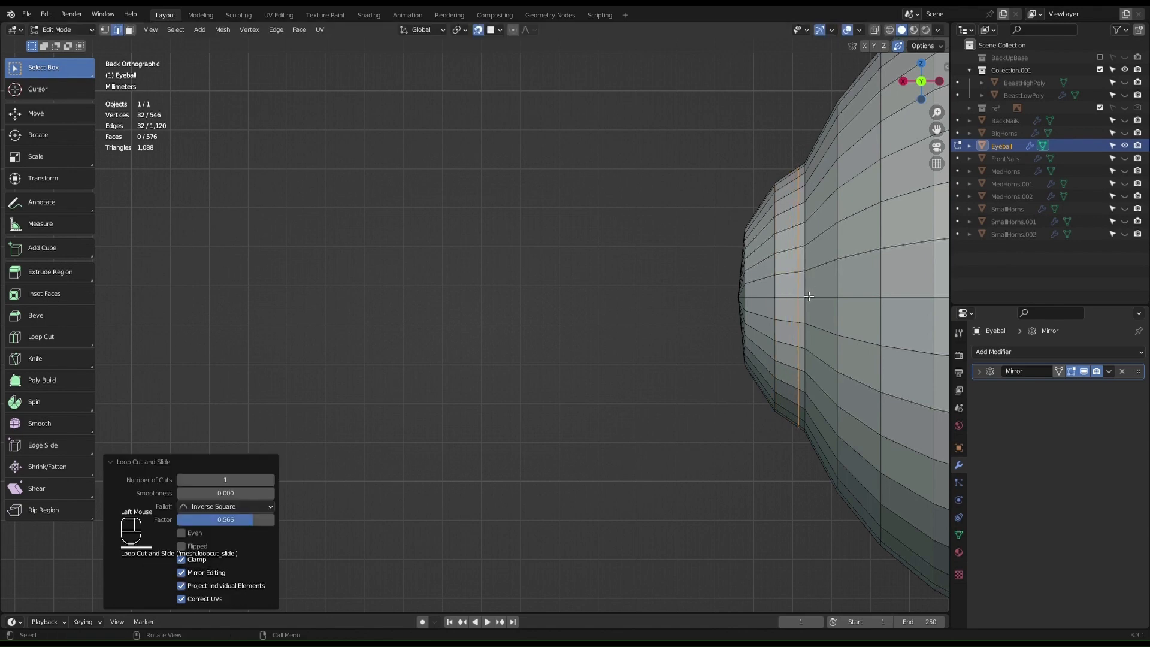
# Step: Select the edge loop where the protrusion meets the eyeball and scale it to 0.958
pyautogui.scroll(-2, 746, 283)
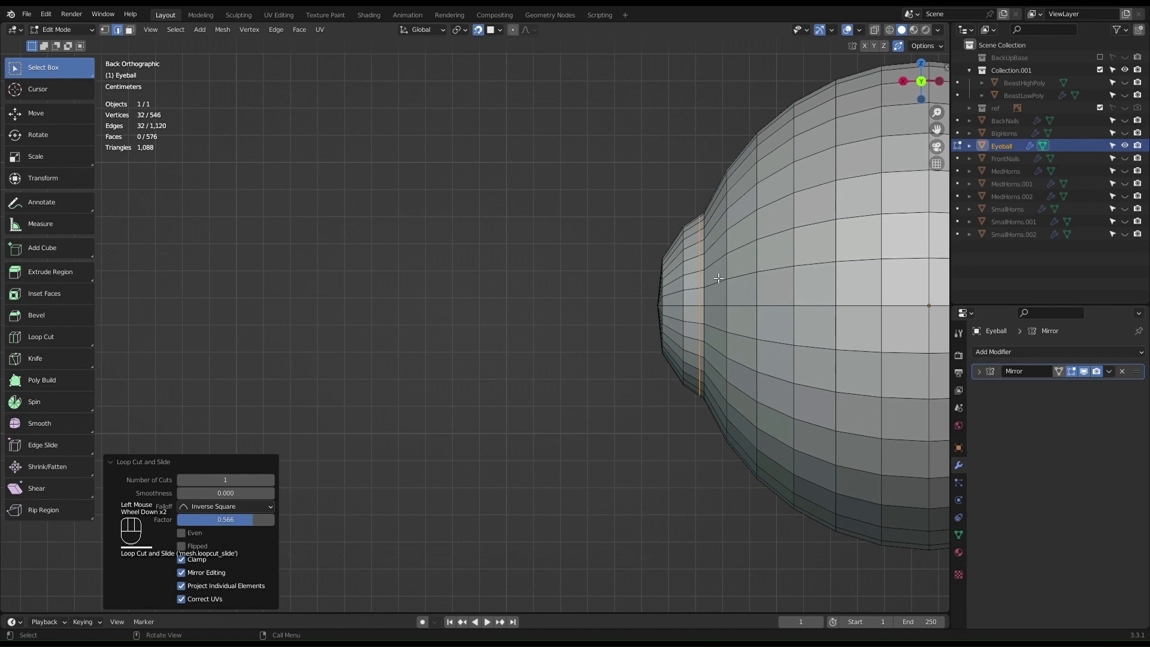
pyautogui.click(708, 267)
pyautogui.keyDown('alt'); pyautogui.click(707, 266); pyautogui.keyUp('alt')
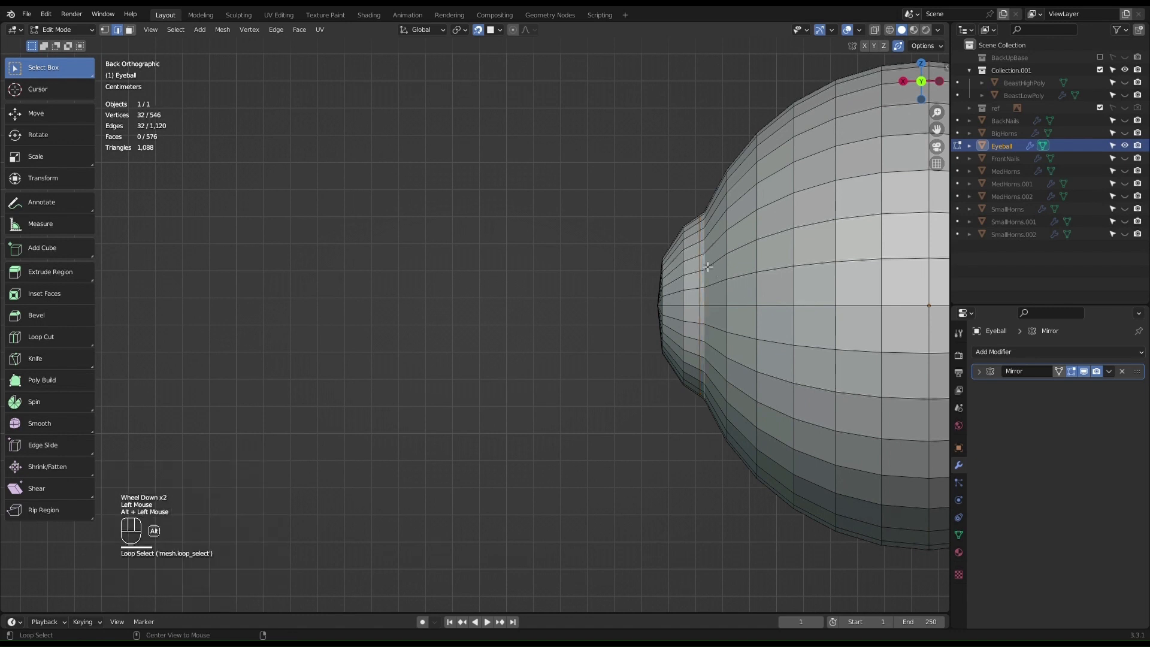
pyautogui.press('s')
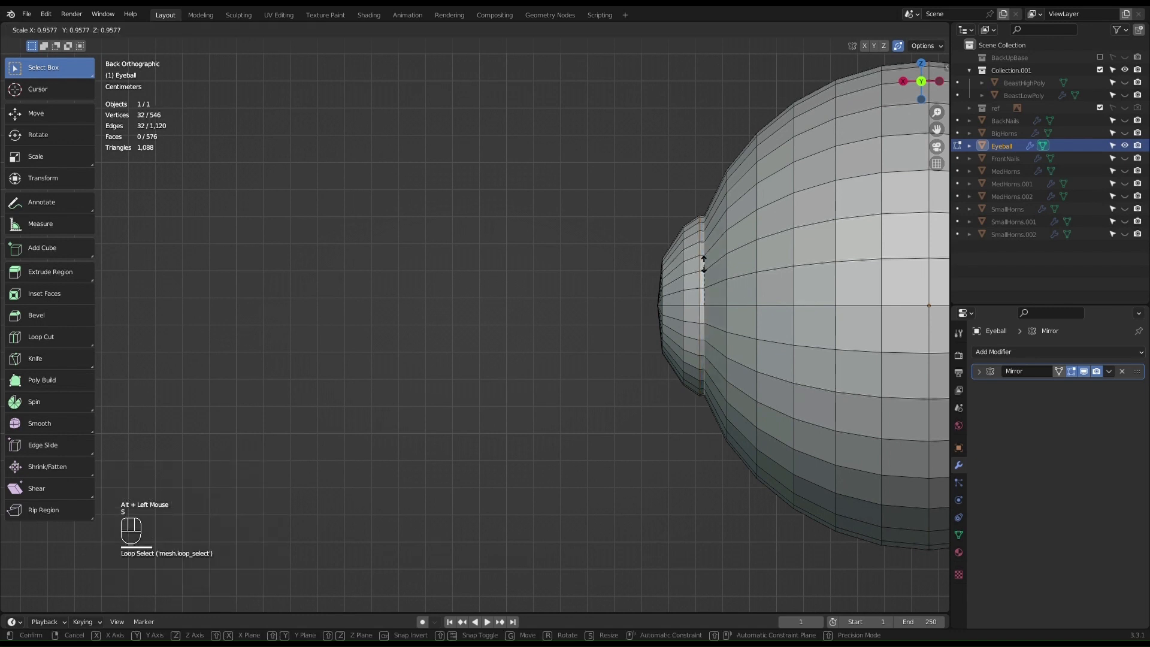
pyautogui.click(704, 263)
# Step: Scale the selected base loop of the protrusion back up by a factor of 1.026
pyautogui.scroll(3, 773, 280)
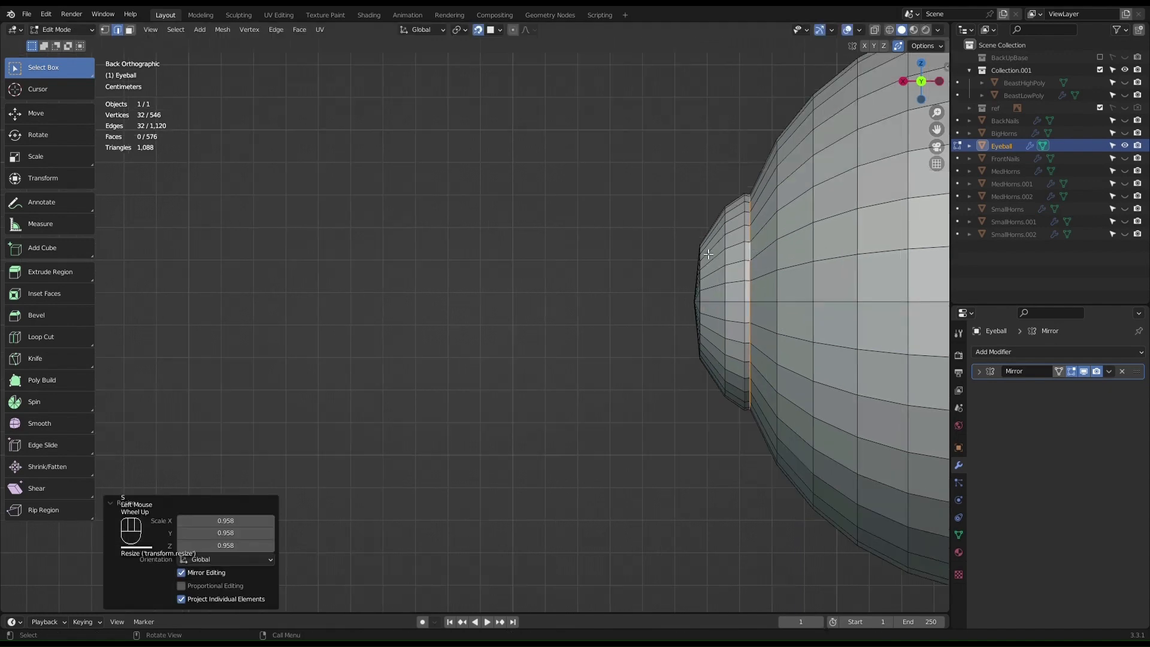
pyautogui.keyDown('shift'); pyautogui.scroll(1, 773, 279); pyautogui.keyUp('shift')
pyautogui.keyDown('shift'); pyautogui.moveTo(773, 279); pyautogui.dragTo(527, 313, button='middle'); pyautogui.keyUp('shift')
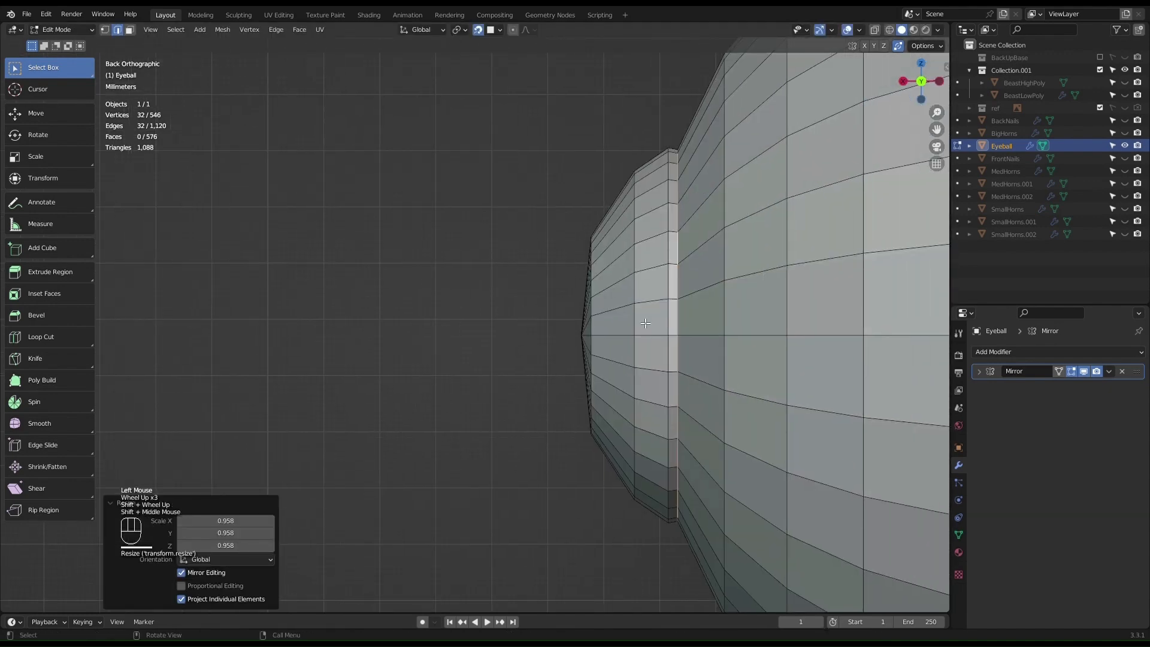
pyautogui.press('s')
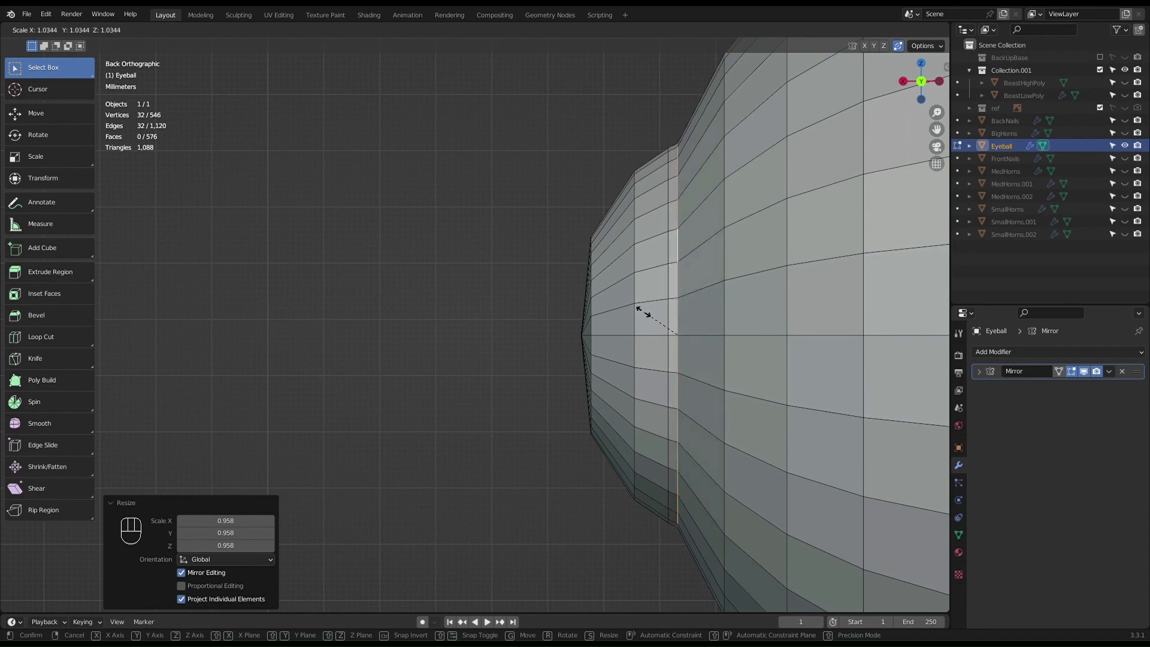
pyautogui.click(647, 316)
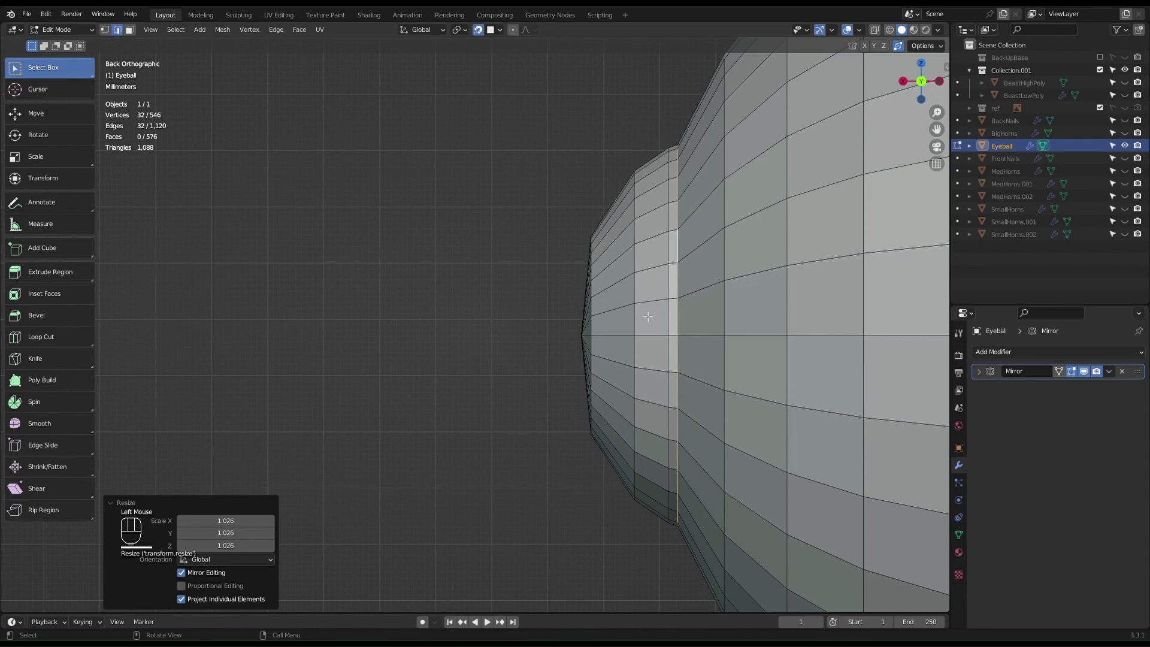
# Step: Select the two edge loops at the protrusion's base, move them -0.002139 m along X and scale them up to about 1.155
pyautogui.keyDown('shift'); pyautogui.click(671, 295); pyautogui.keyUp('shift')
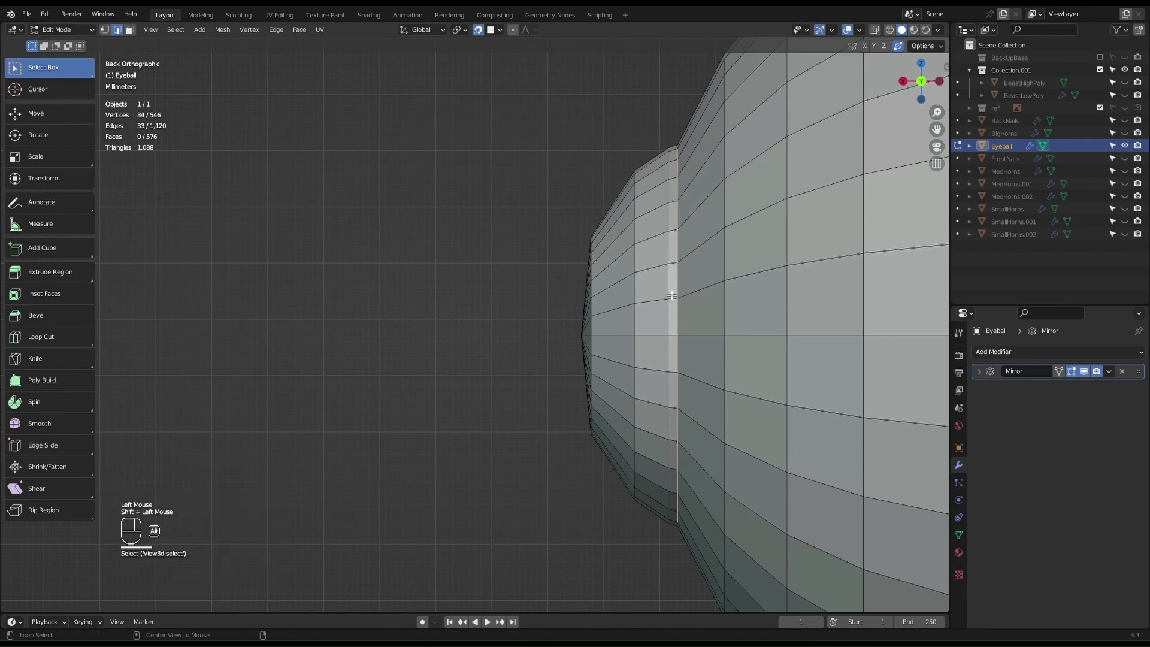
pyautogui.keyDown('alt'); pyautogui.click(672, 290); pyautogui.keyUp('alt')
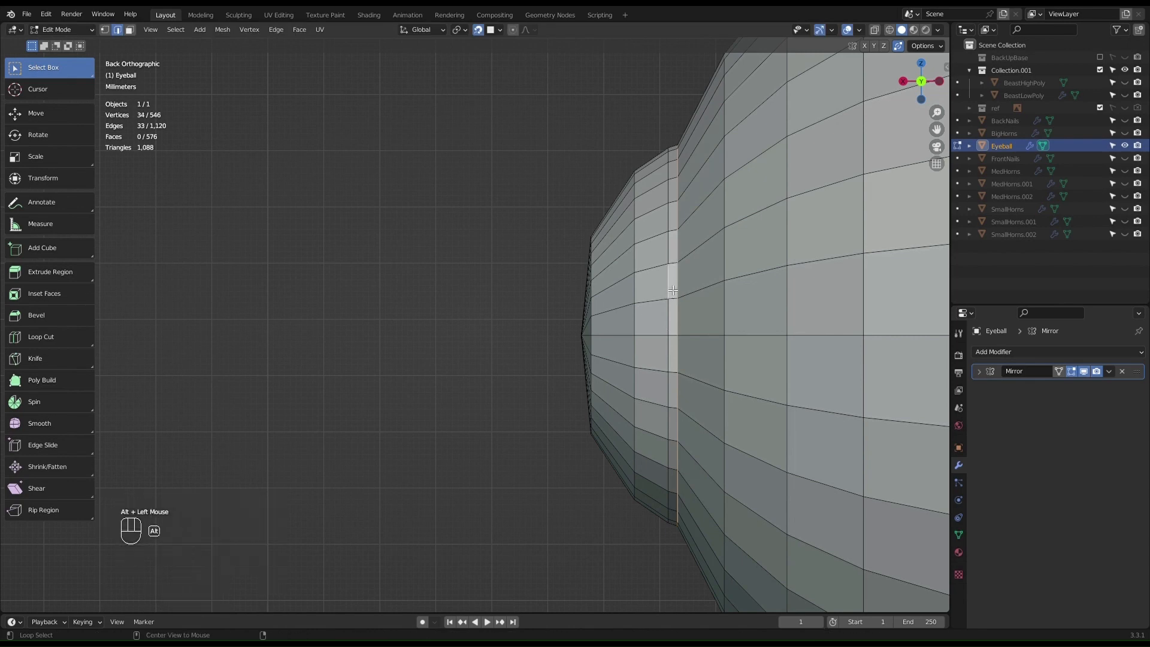
pyautogui.keyDown('alt'); pyautogui.keyDown('shift'); pyautogui.click(673, 291); pyautogui.keyUp('shift'); pyautogui.keyUp('alt')
pyautogui.keyDown('alt'); pyautogui.keyDown('shift'); pyautogui.click(673, 291); pyautogui.keyUp('shift'); pyautogui.keyUp('alt')
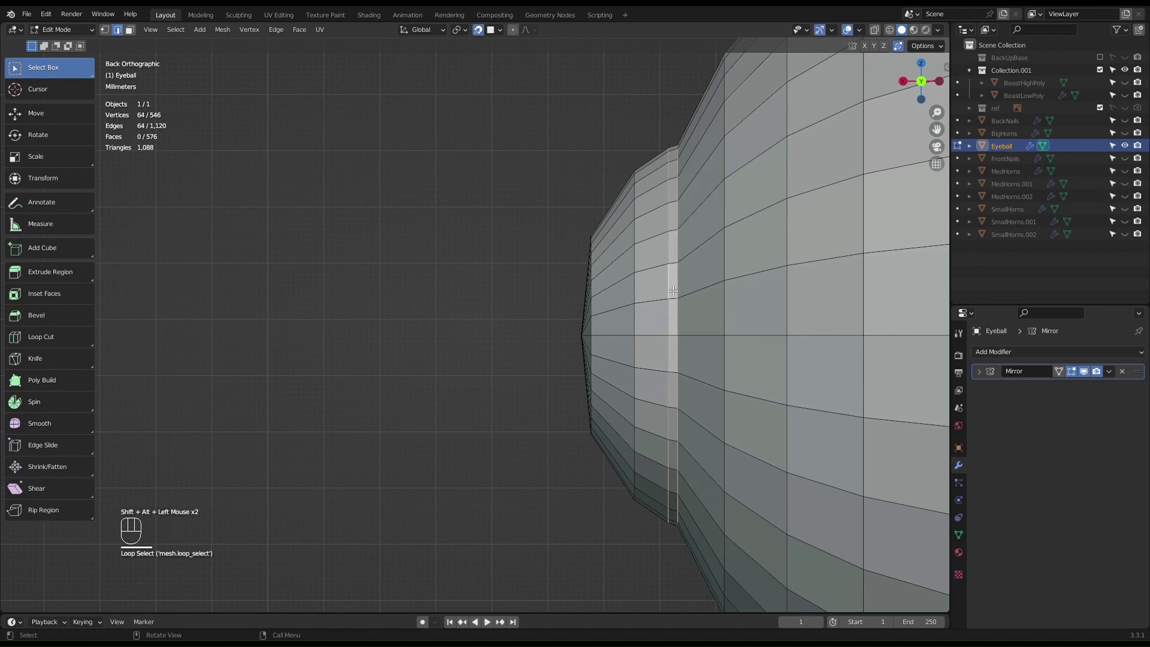
pyautogui.press('g')
pyautogui.press('x')
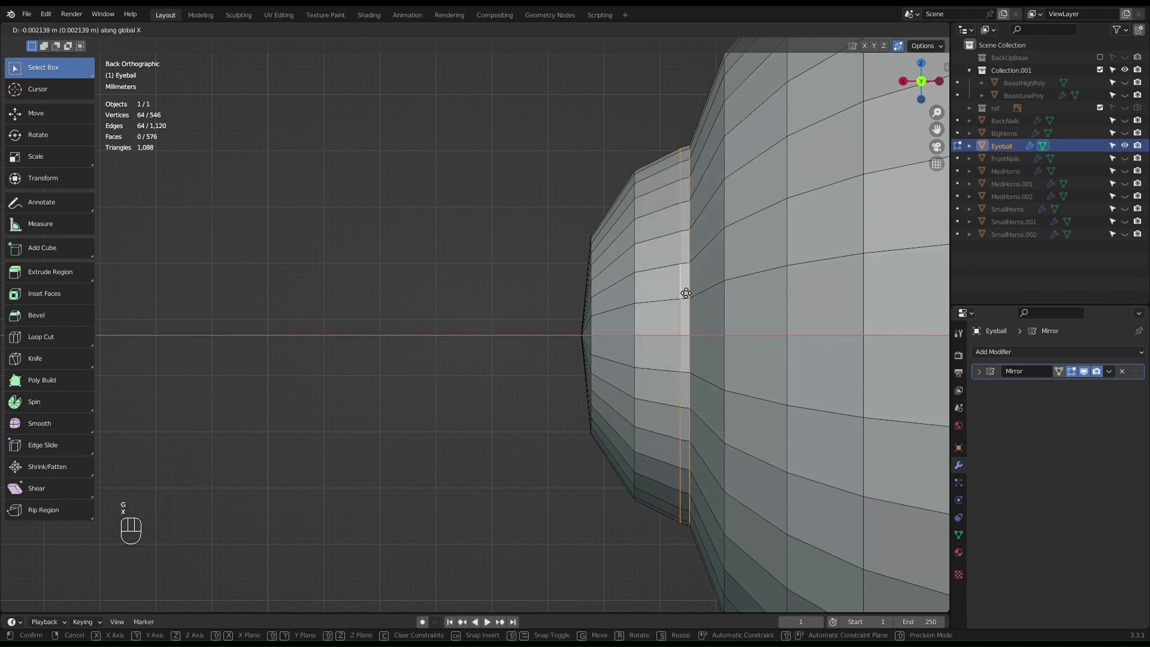
pyautogui.click(685, 295)
pyautogui.press('s')
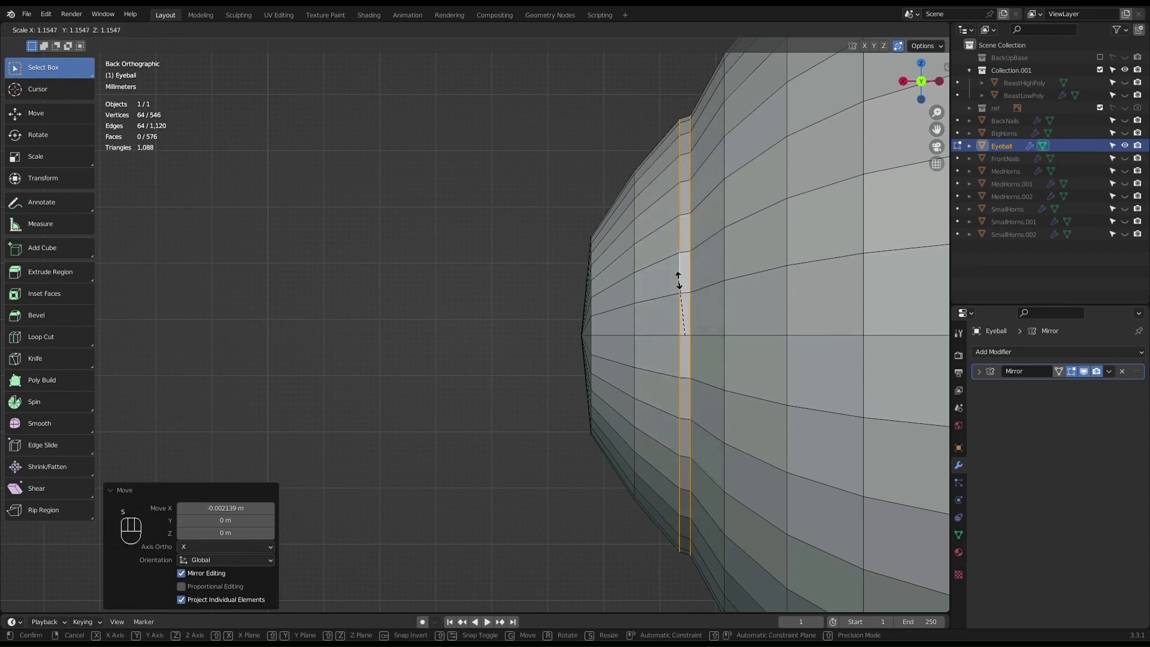
pyautogui.click(675, 285)
# Step: Select the middle edge loop on the side of the protrusion and scale it up to 1.090
pyautogui.keyDown('alt'); pyautogui.click(637, 286); pyautogui.keyUp('alt')
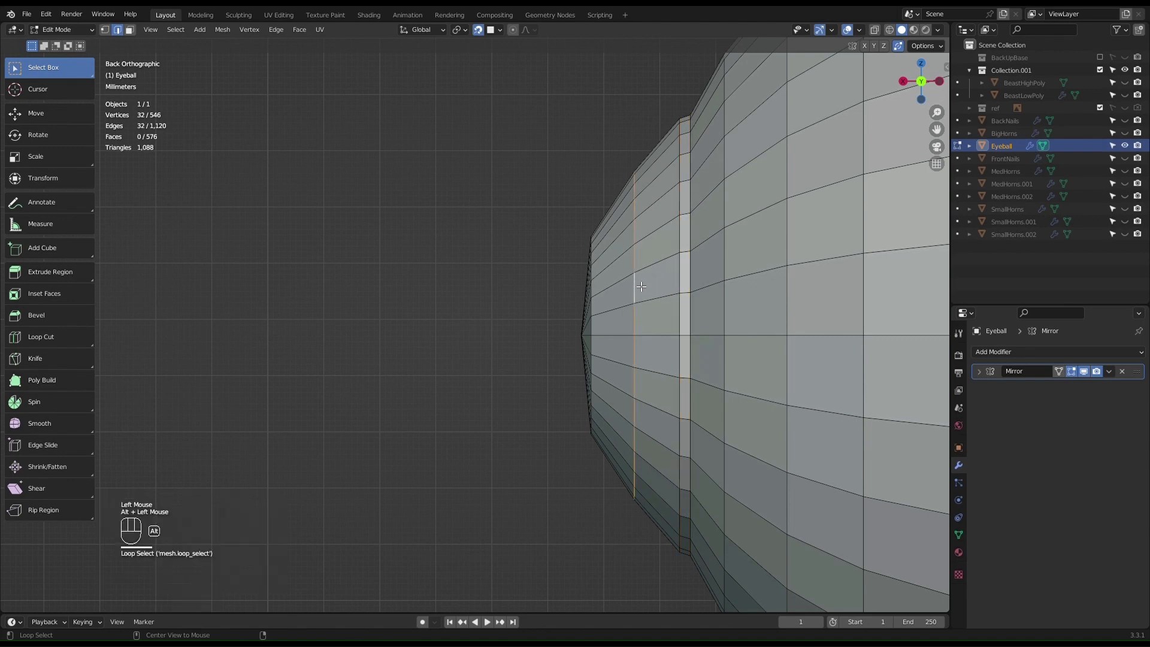
pyautogui.press('s')
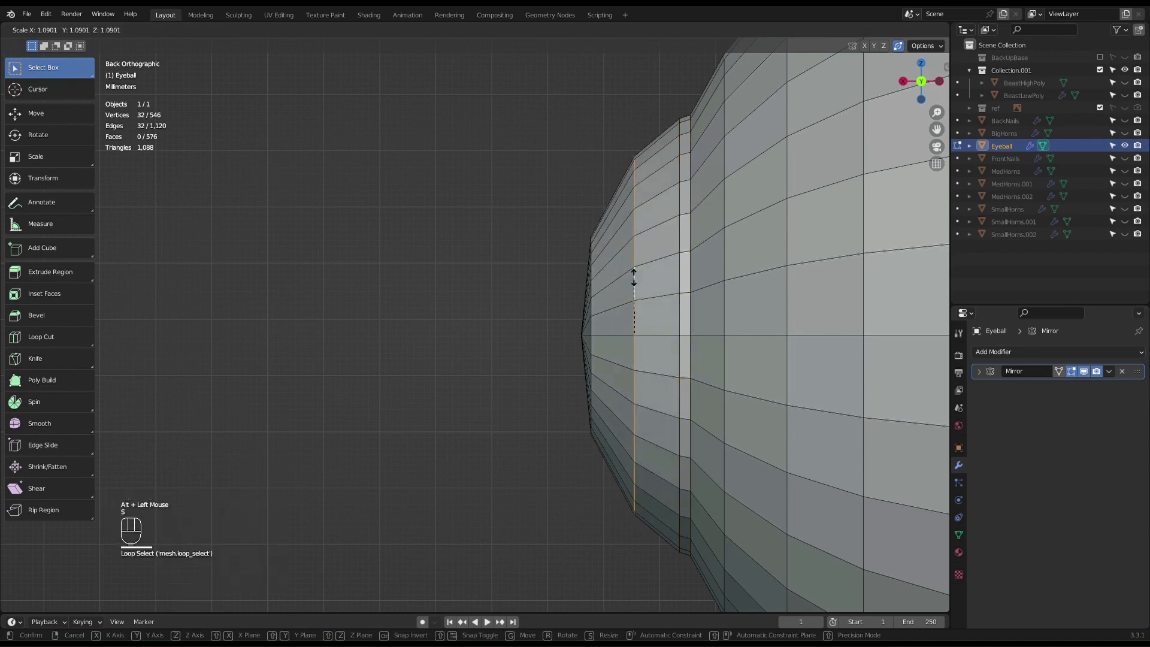
pyautogui.click(633, 277)
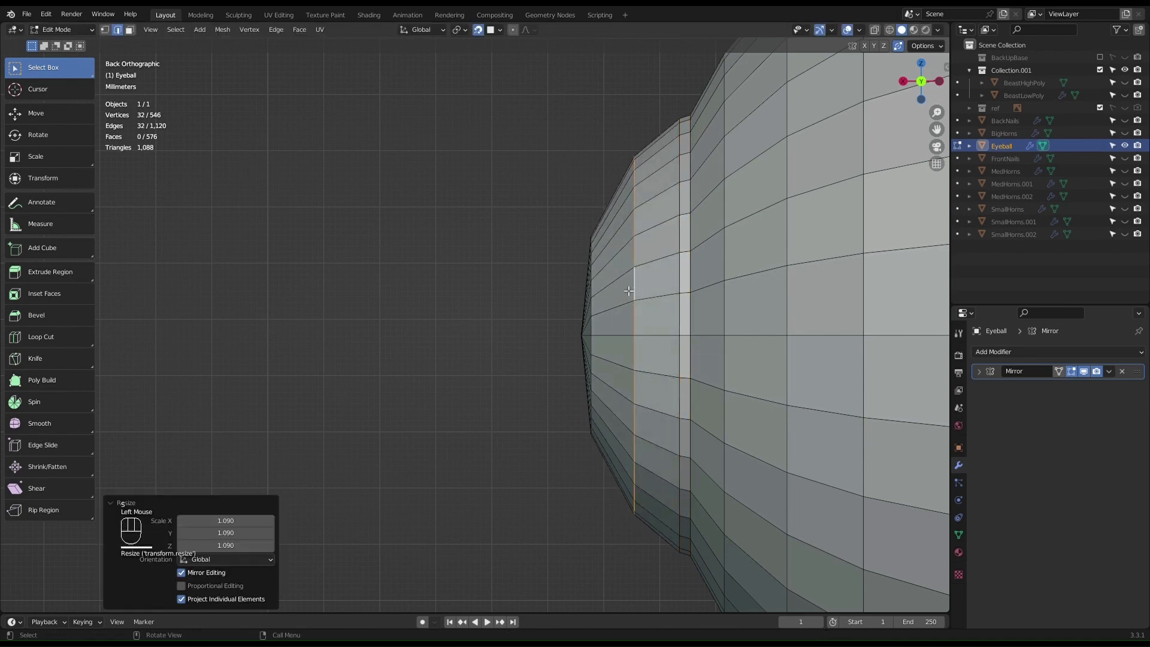
# Step: Move the edge loop around the protrusion's front pole -0.001818 m along X and scale it up to 1.226
pyautogui.keyDown('alt'); pyautogui.click(595, 314); pyautogui.keyUp('alt')
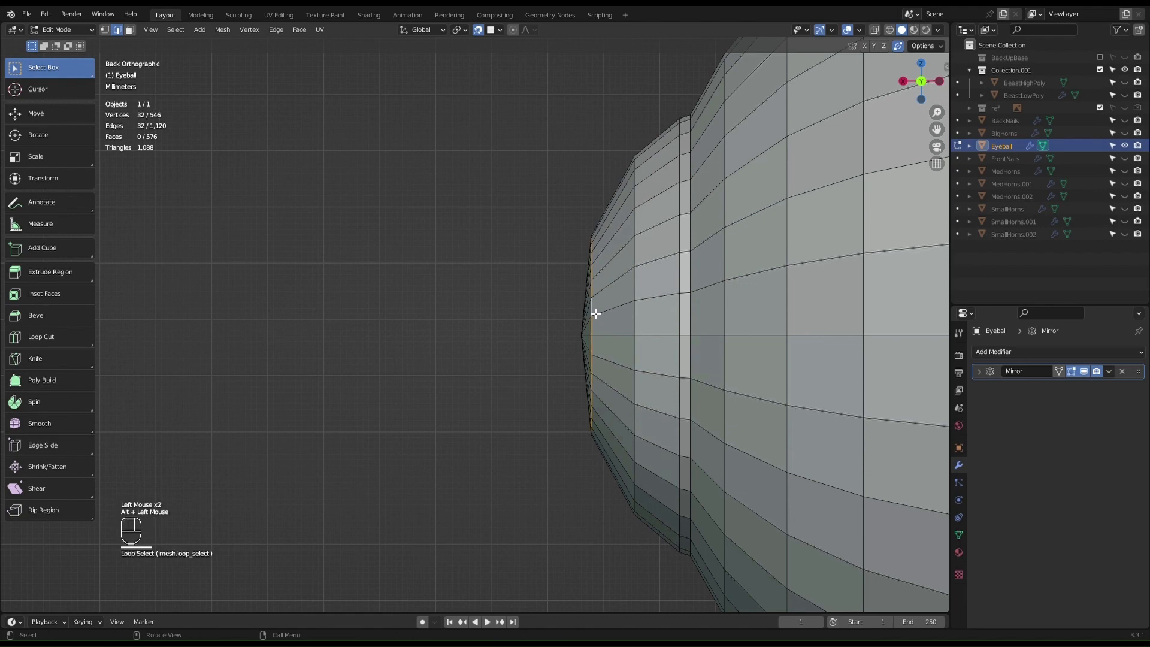
pyautogui.press('g')
pyautogui.press('x')
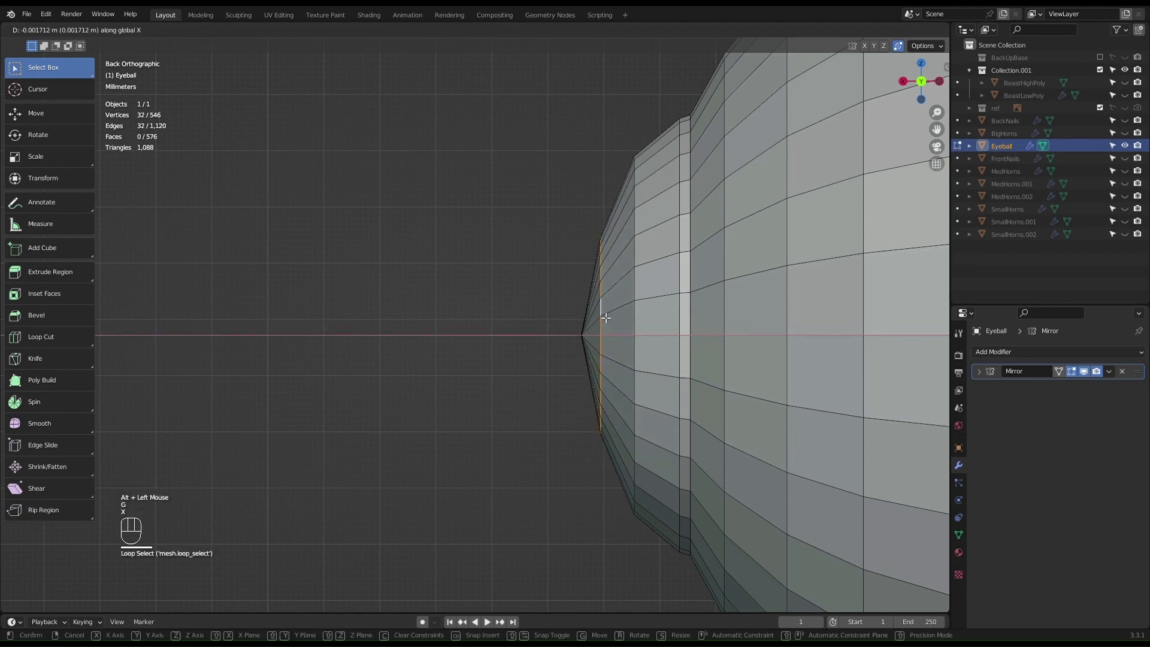
pyautogui.click(604, 316)
pyautogui.press('s')
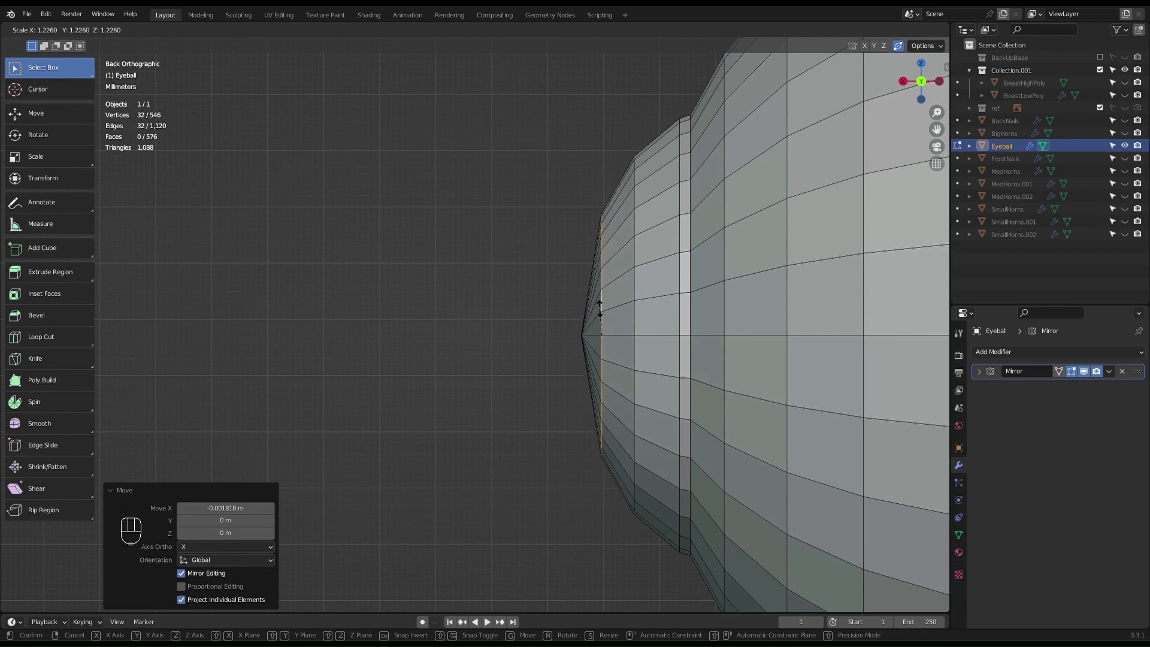
pyautogui.click(604, 312)
# Step: Return to Object Mode and apply Shade Smooth to the mirrored eyeballs
pyautogui.scroll(-2, 614, 313)
pyautogui.moveTo(614, 312); pyautogui.dragTo(683, 306, button='middle')
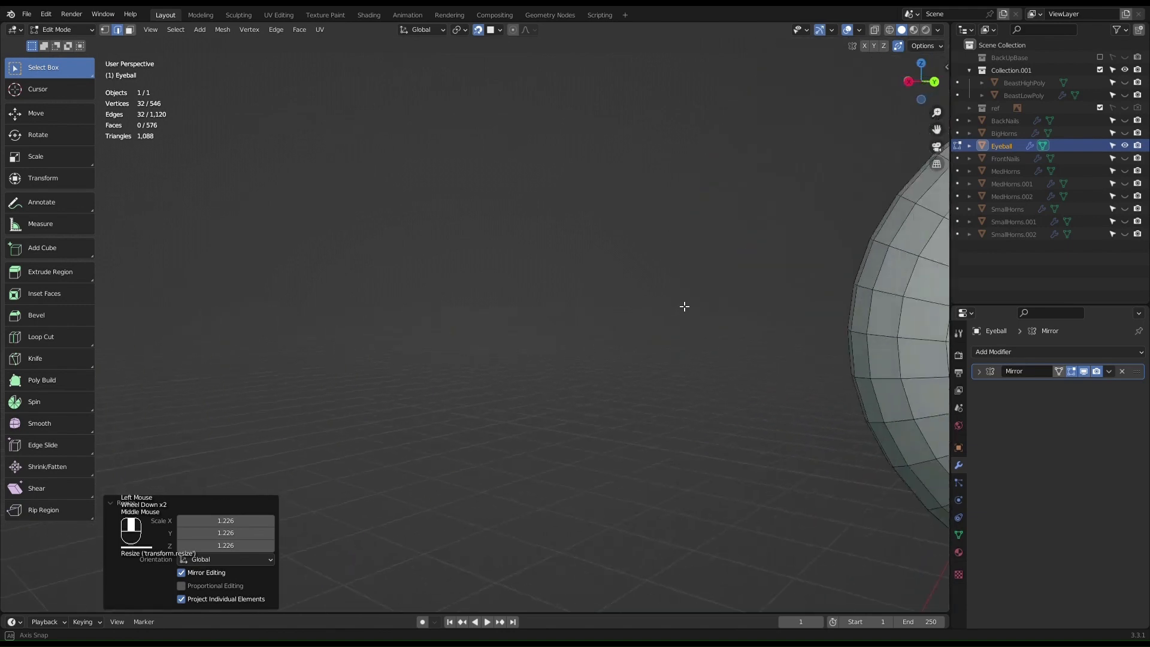
pyautogui.scroll(-3, 682, 306)
pyautogui.moveTo(743, 335); pyautogui.dragTo(799, 321, button='middle')
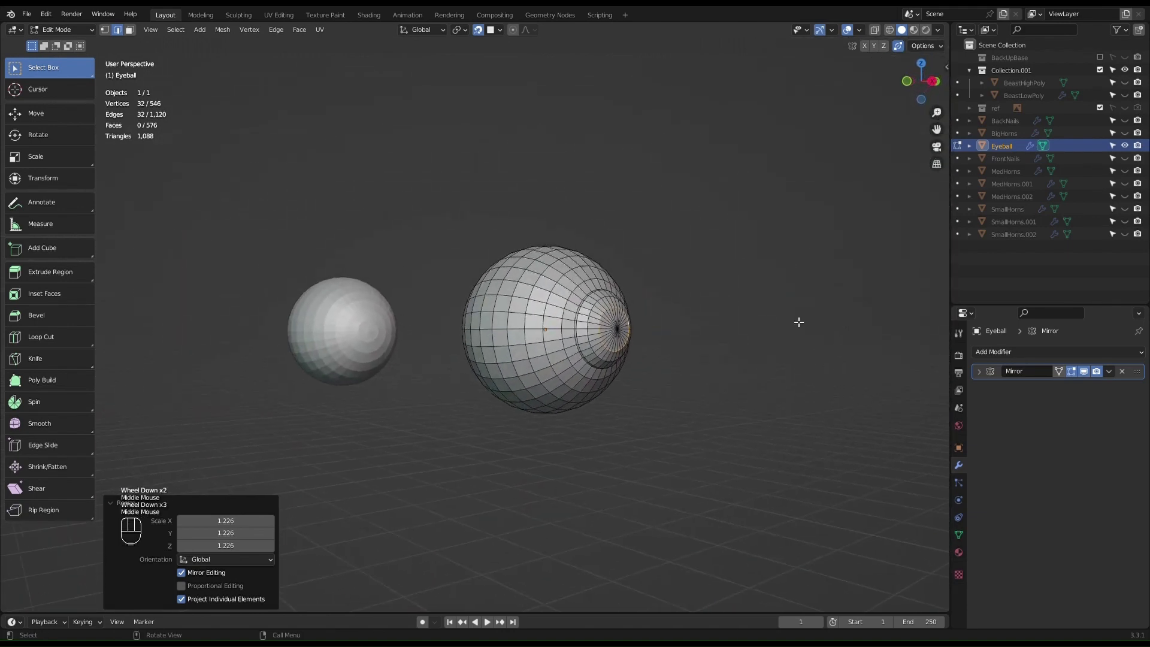
pyautogui.scroll(6, 749, 322)
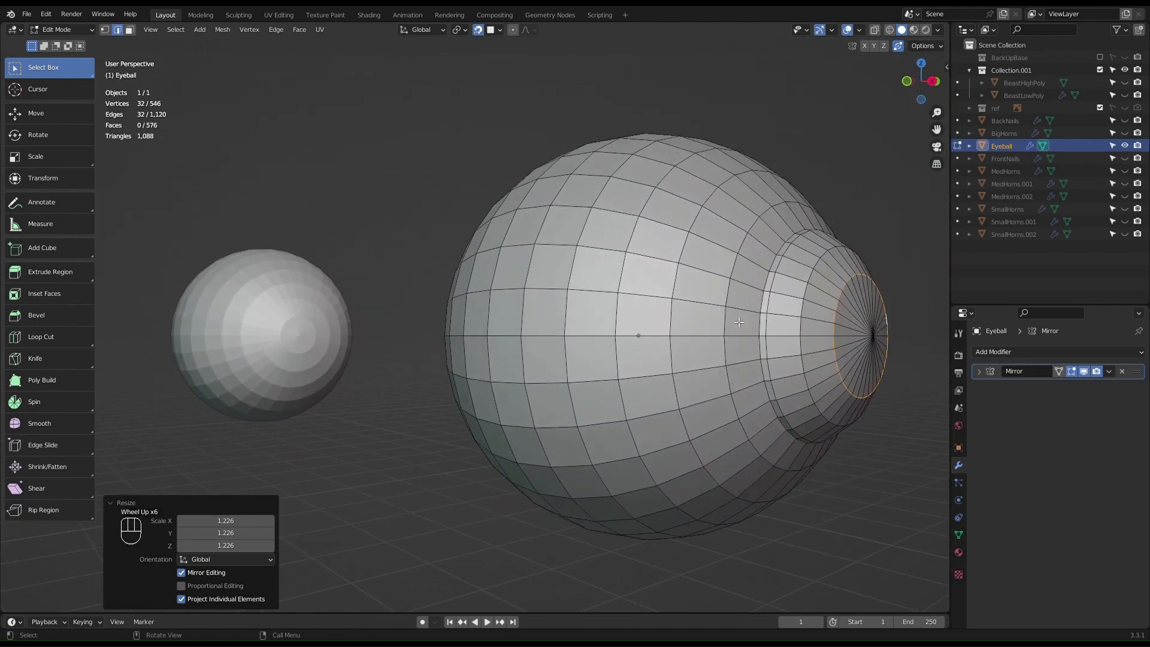
pyautogui.keyDown('shift'); pyautogui.moveTo(740, 321); pyautogui.dragTo(721, 293, button='middle'); pyautogui.keyUp('shift')
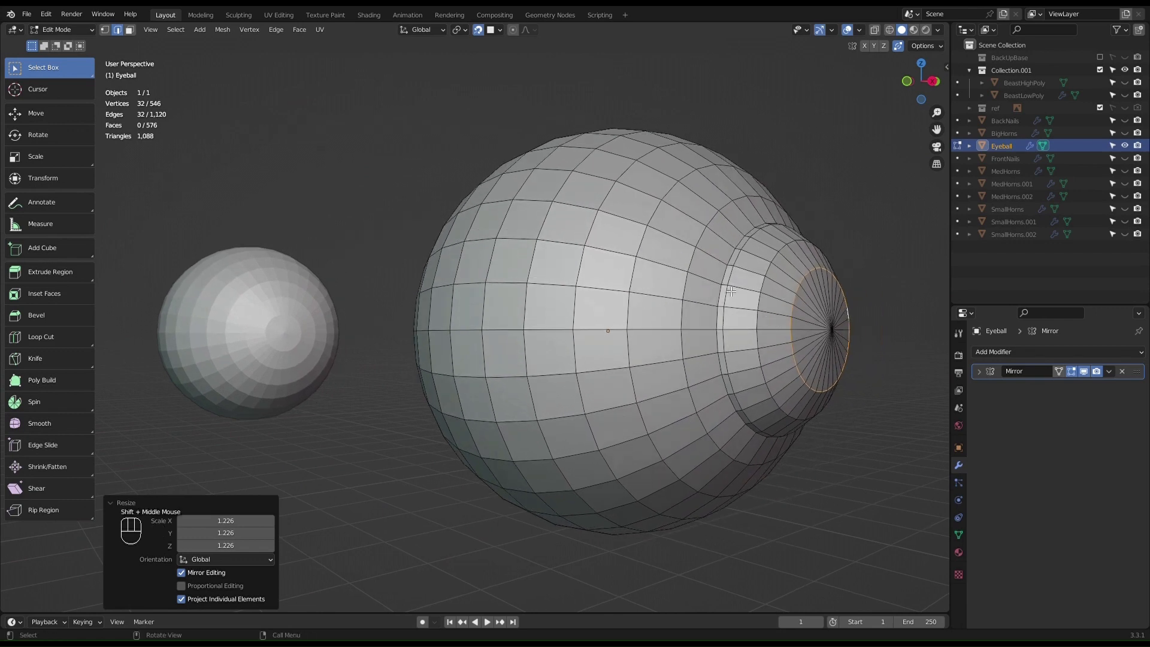
pyautogui.press('Tab')
pyautogui.click(716, 275)
pyautogui.rightClick(716, 275)
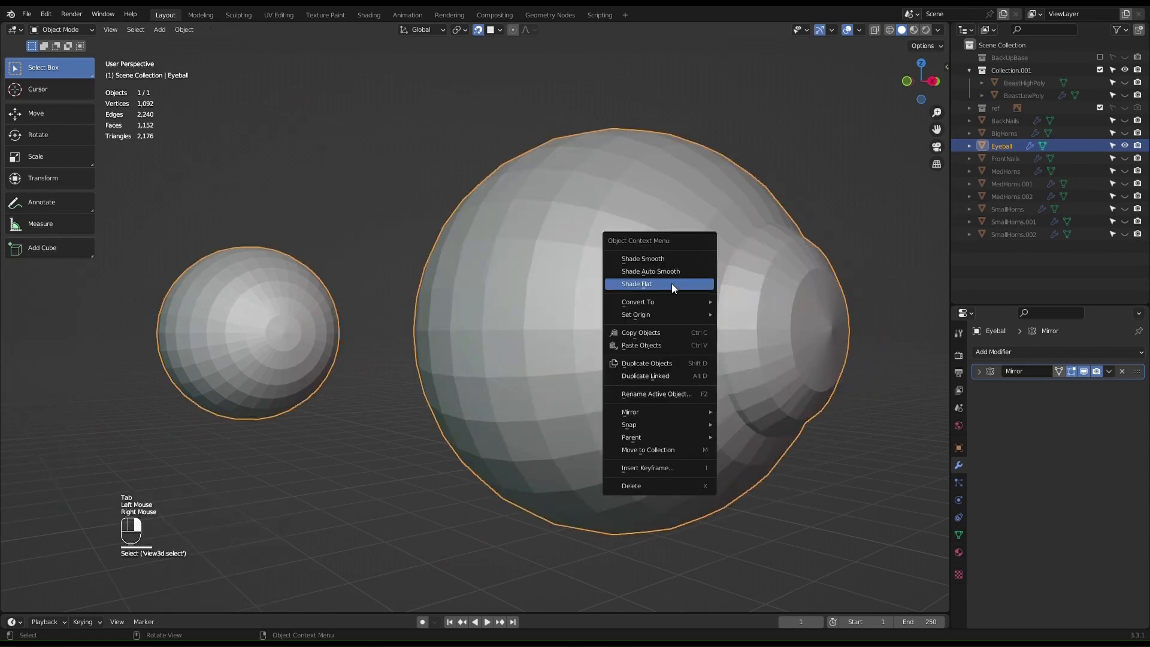
pyautogui.click(667, 261)
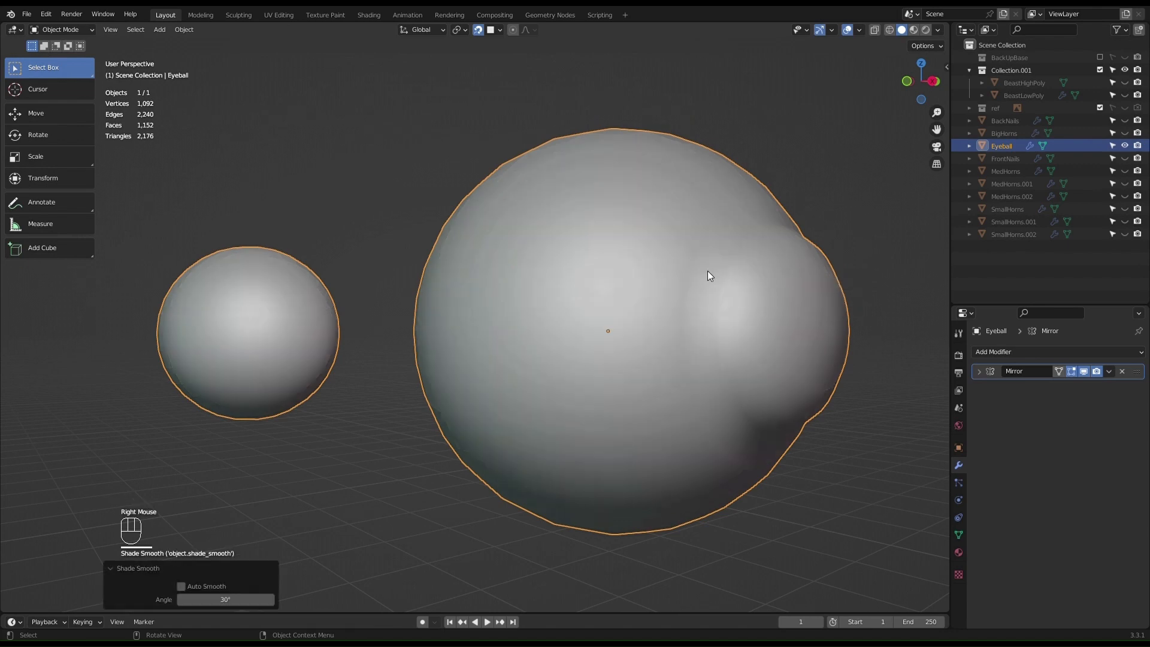
# Step: Unhide all objects to check the eyeballs in the beast's head, and isolate the eyeball object again
pyautogui.scroll(-2, 777, 326)
pyautogui.moveTo(778, 326); pyautogui.dragTo(589, 307, button='middle')
pyautogui.scroll(-3, 900, 318)
pyautogui.hotkey('alt', 'h')
pyautogui.scroll(-3, 618, 283)
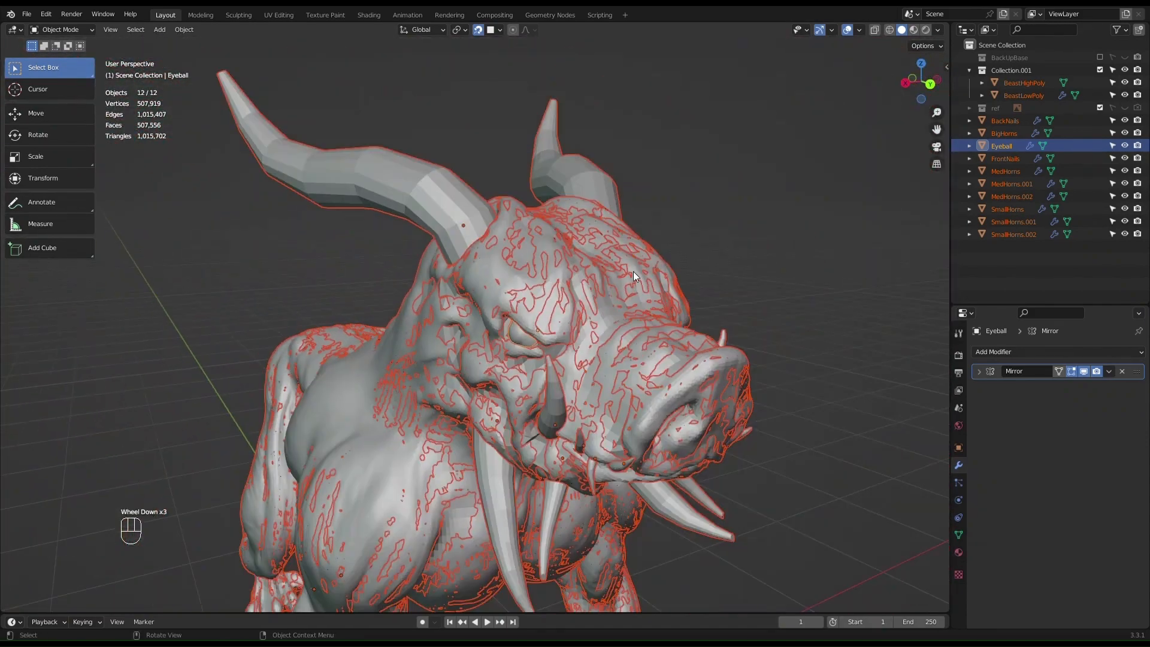
pyautogui.middleClick(634, 271)
pyautogui.click(519, 343)
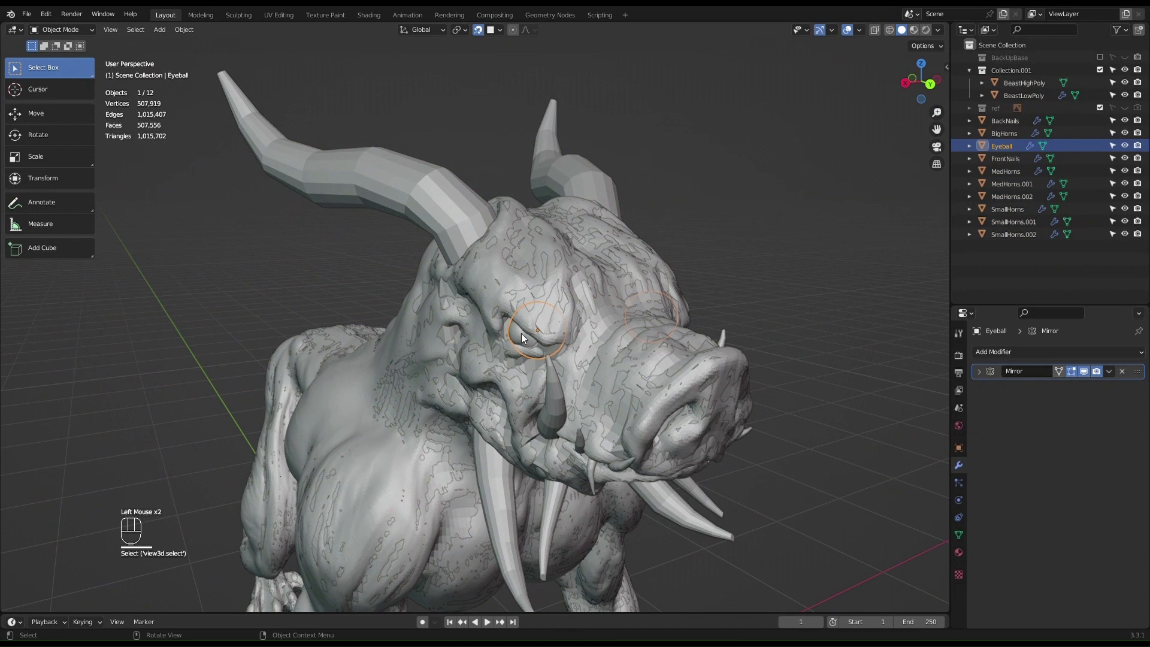
pyautogui.hotkey('shift', 'h')
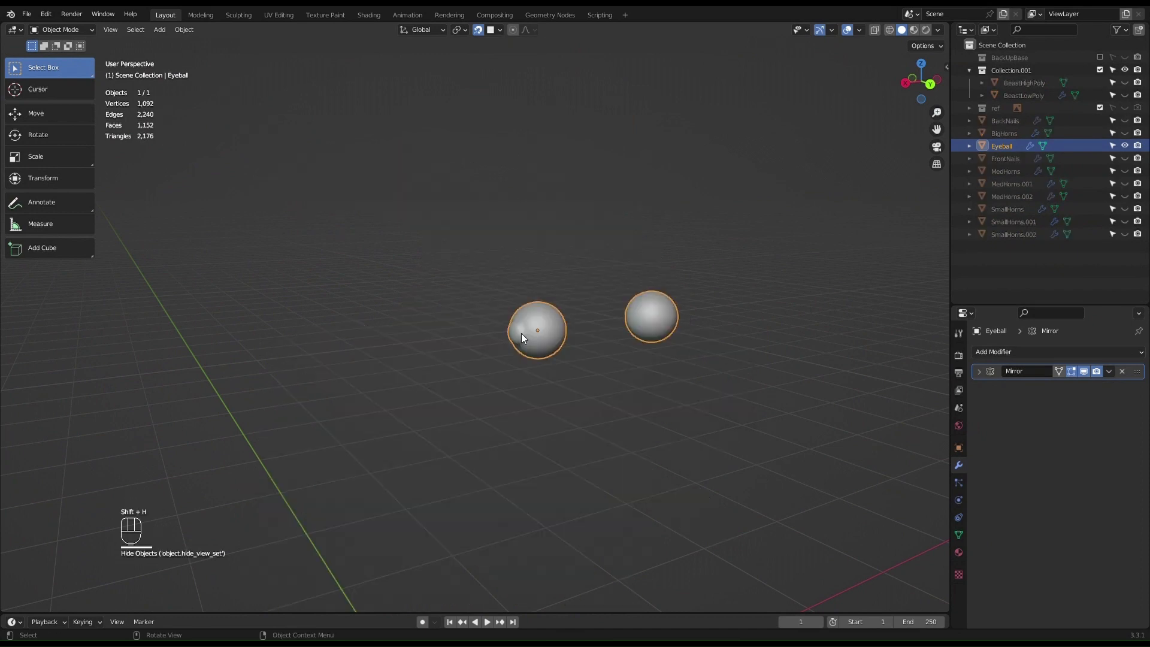
# Step: Enter Edit Mode on the eyeball and examine the shape of the protruding cornea from the front and side
pyautogui.scroll(4, 521, 333)
pyautogui.keyDown('shift'); pyautogui.moveTo(745, 344); pyautogui.dragTo(876, 267, button='middle'); pyautogui.keyUp('shift')
pyautogui.press('Tab')
pyautogui.scroll(4, 896, 268)
pyautogui.scroll(-2, 928, 274)
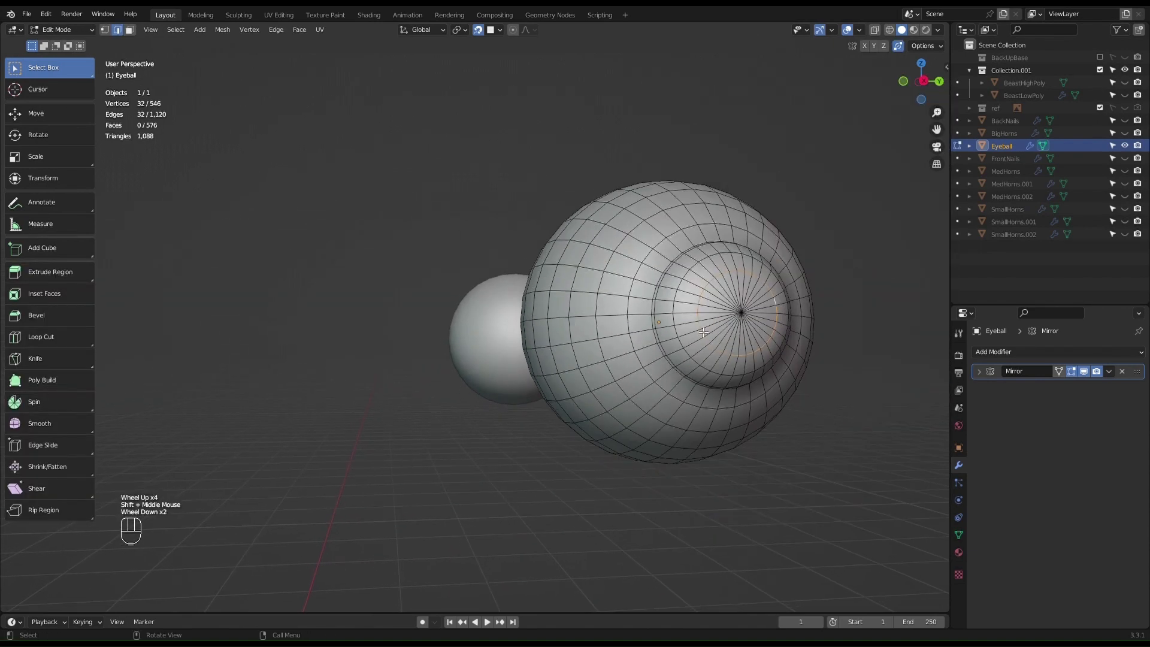
pyautogui.moveTo(721, 277); pyautogui.dragTo(786, 276, button='middle')
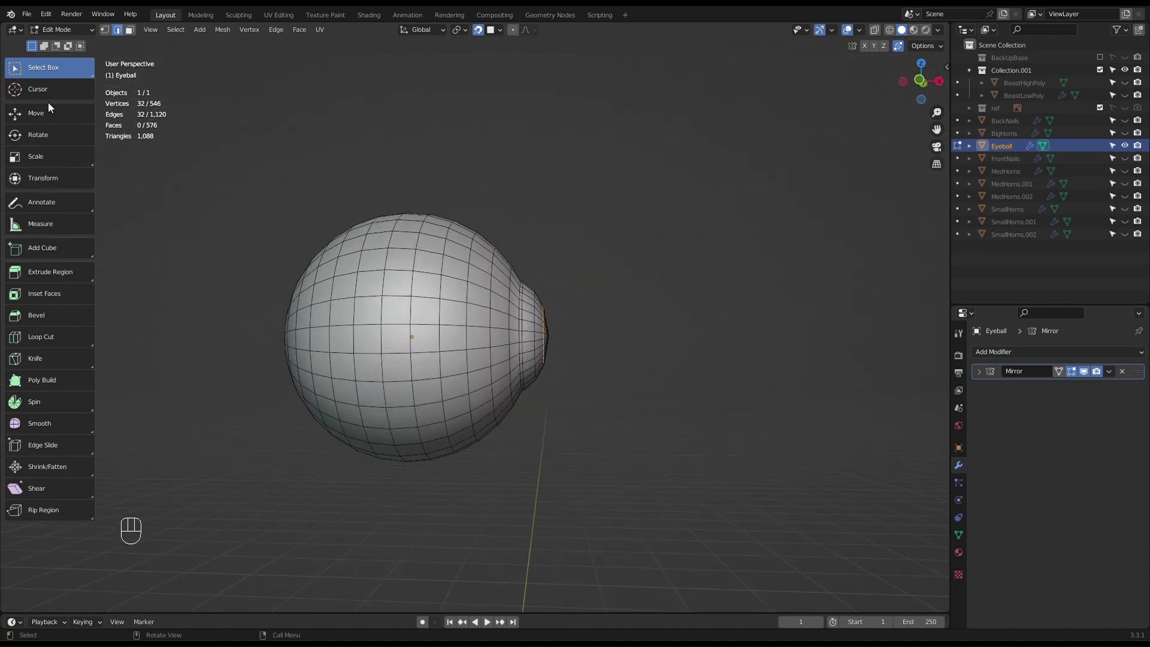
pyautogui.moveTo(455, 347); pyautogui.dragTo(587, 296, button='middle')
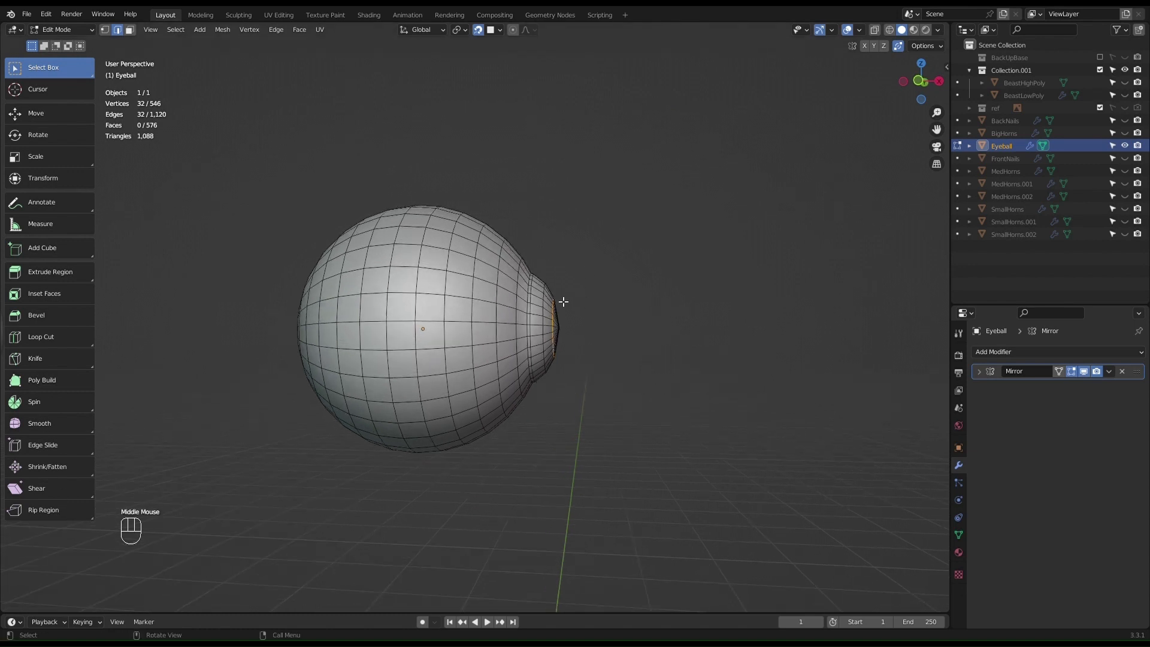
pyautogui.moveTo(548, 325); pyautogui.dragTo(523, 329, button='middle')
pyautogui.scroll(-1, 598, 306)
pyautogui.scroll(-1, 547, 298)
pyautogui.scroll(3, 547, 297)
pyautogui.keyDown('shift'); pyautogui.scroll(1, 547, 298); pyautogui.keyUp('shift')
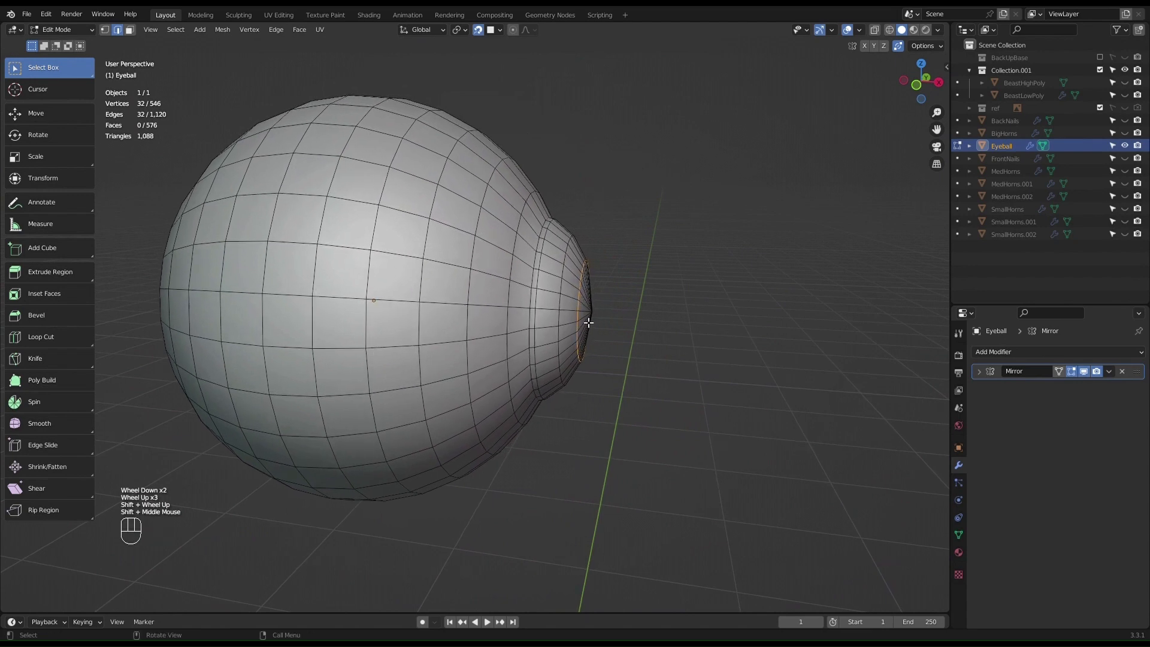
pyautogui.scroll(2, 606, 326)
pyautogui.moveTo(618, 314); pyautogui.dragTo(816, 385, button='middle')
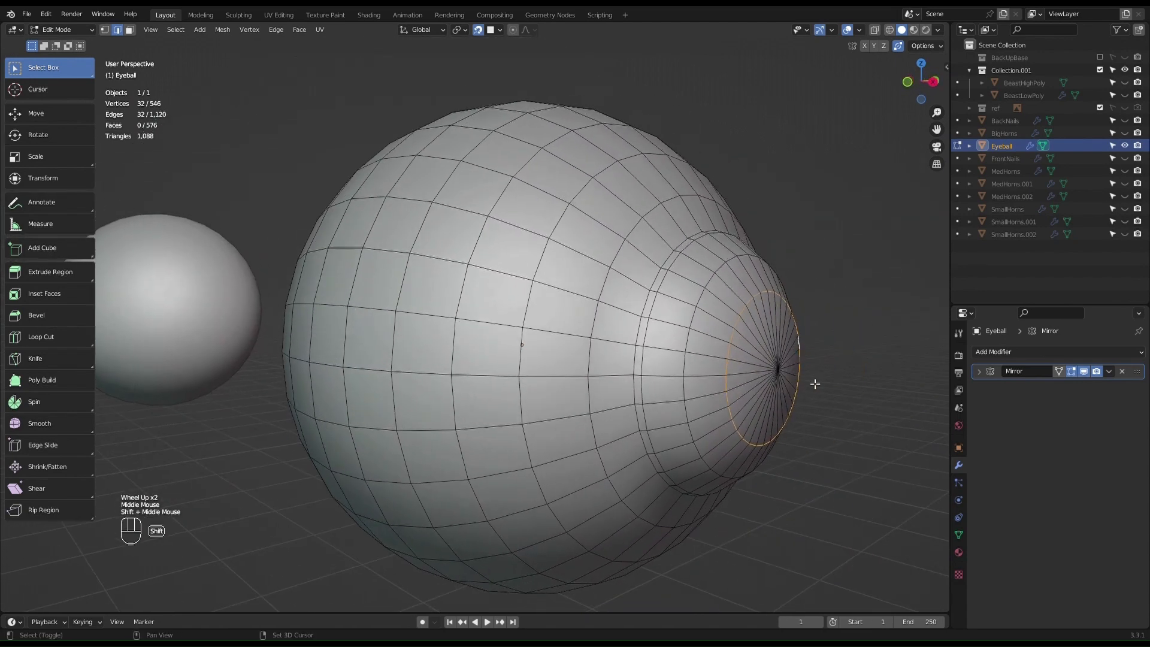
# Step: Select the cornea's pole vertex and grow the selection four times to cover the whole protruding cap
pyautogui.press('1')
pyautogui.click(777, 368)
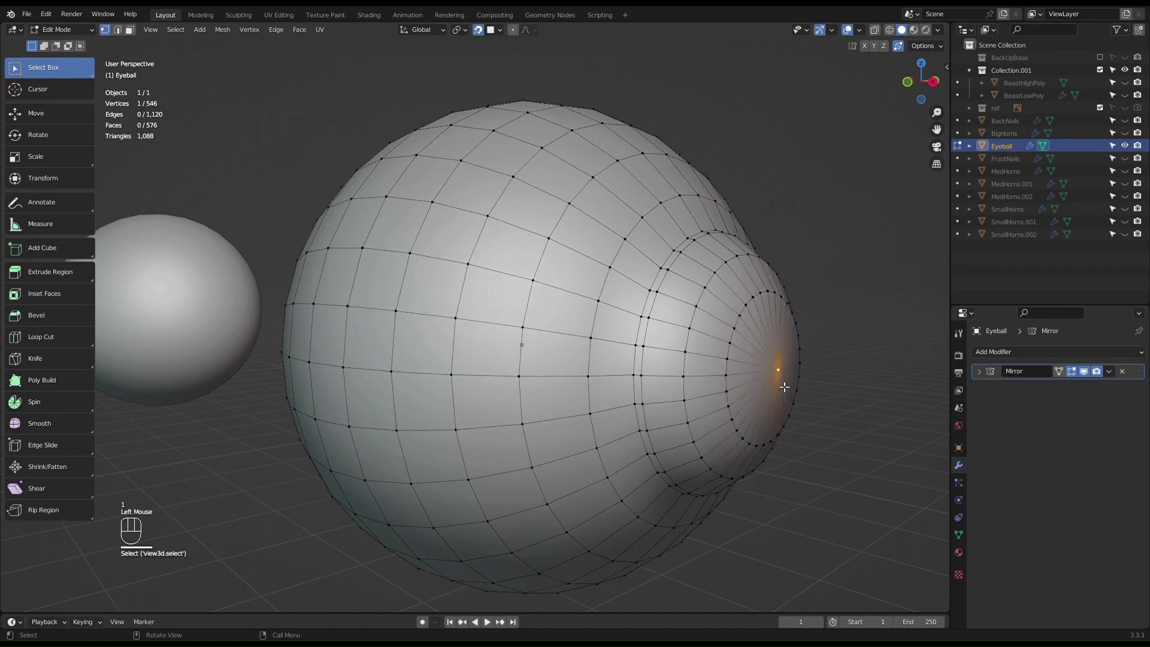
pyautogui.press('ctrl+KP_Add')
pyautogui.press('ctrl+KP_Add')
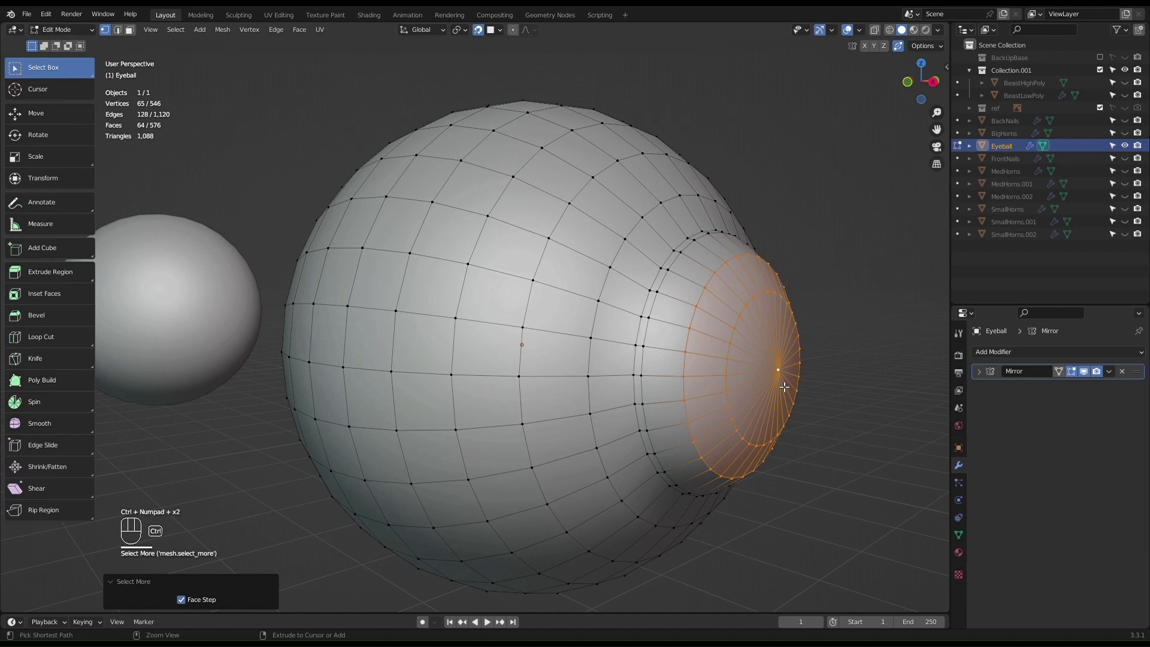
pyautogui.press('ctrl+KP_Add')
pyautogui.press('ctrl+KP_Add')
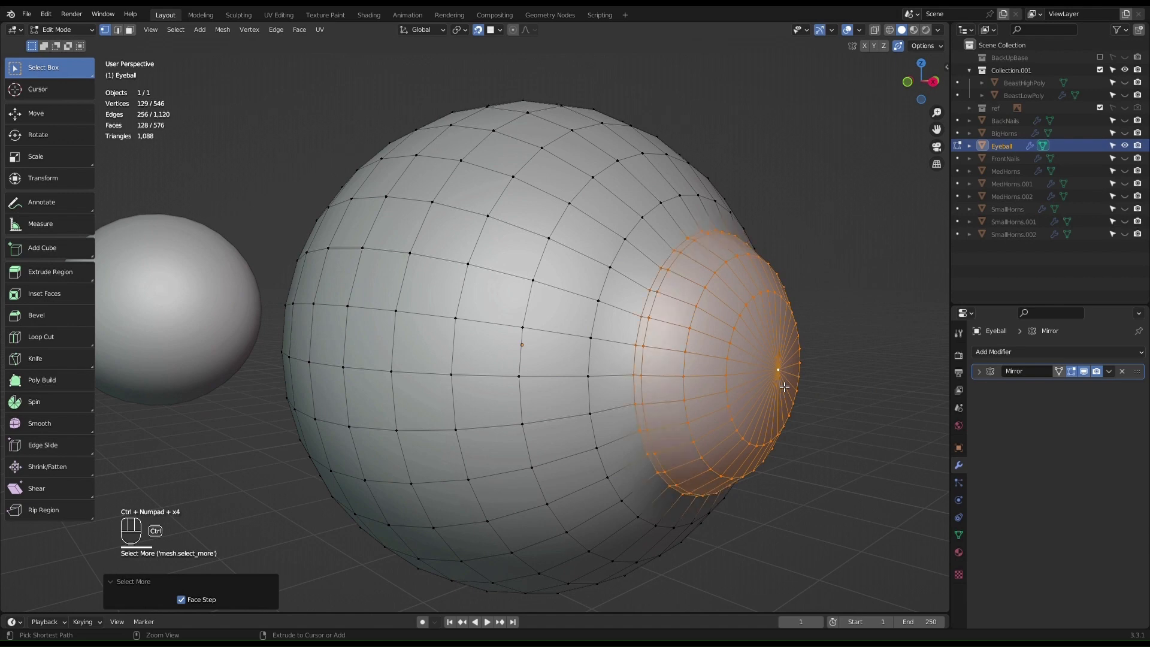
# Step: Duplicate the selected cornea faces in place and separate the duplicate into its own object
pyautogui.moveTo(782, 381); pyautogui.dragTo(778, 359, button='middle')
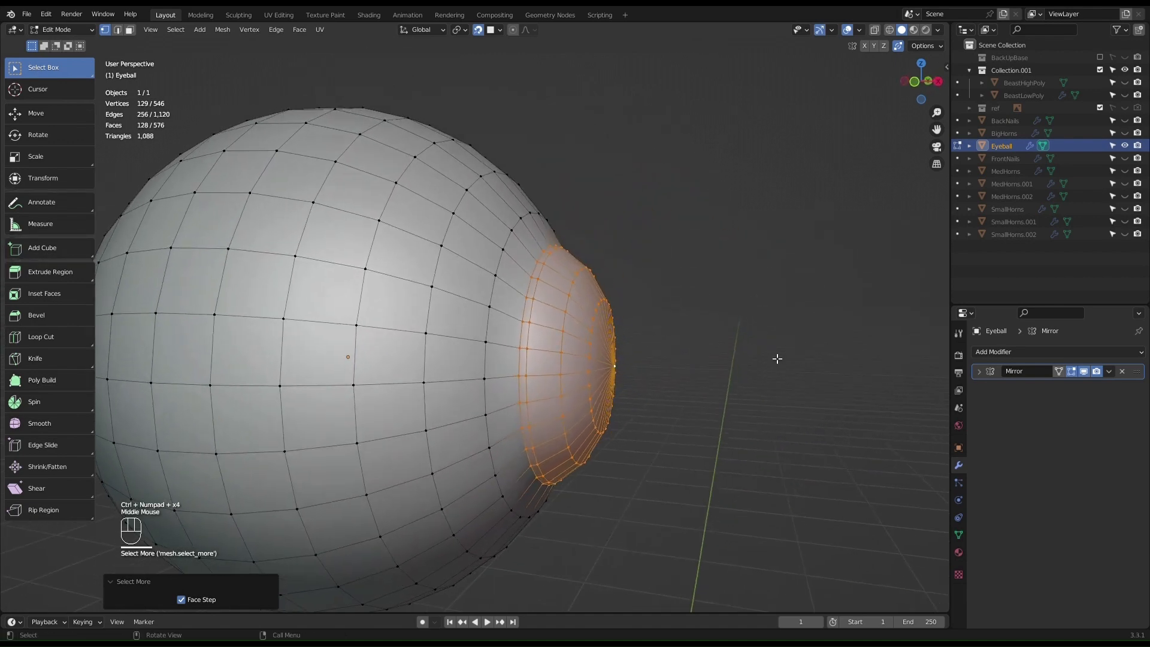
pyautogui.hotkey('shift', 'd')
pyautogui.press('Escape')
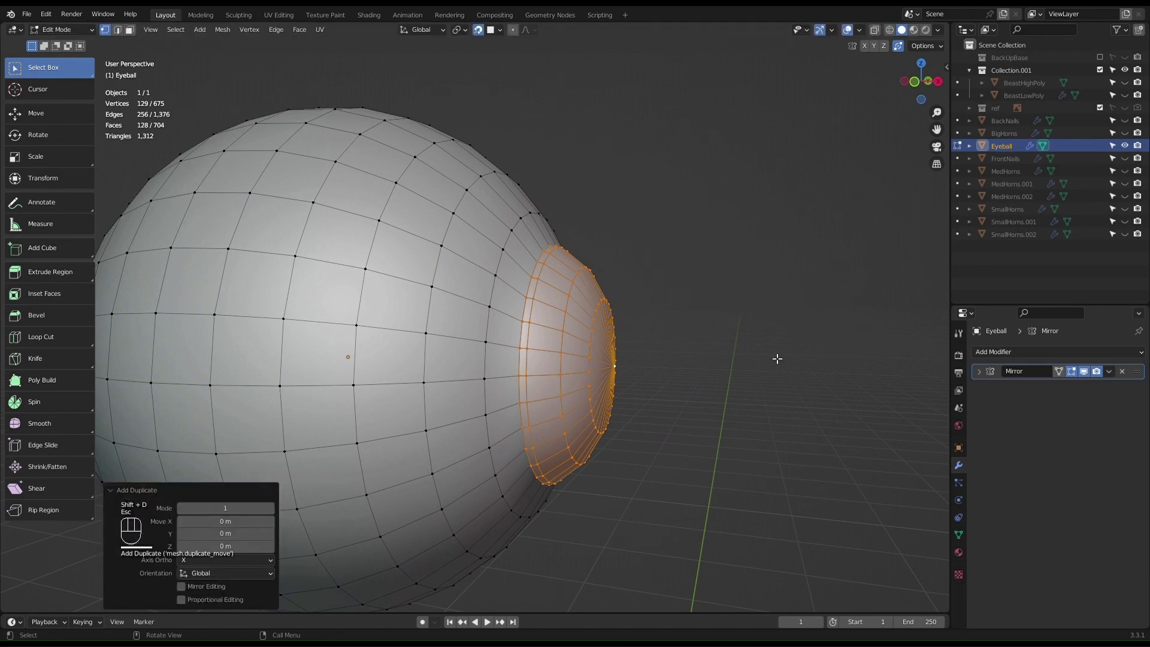
pyautogui.press('p')
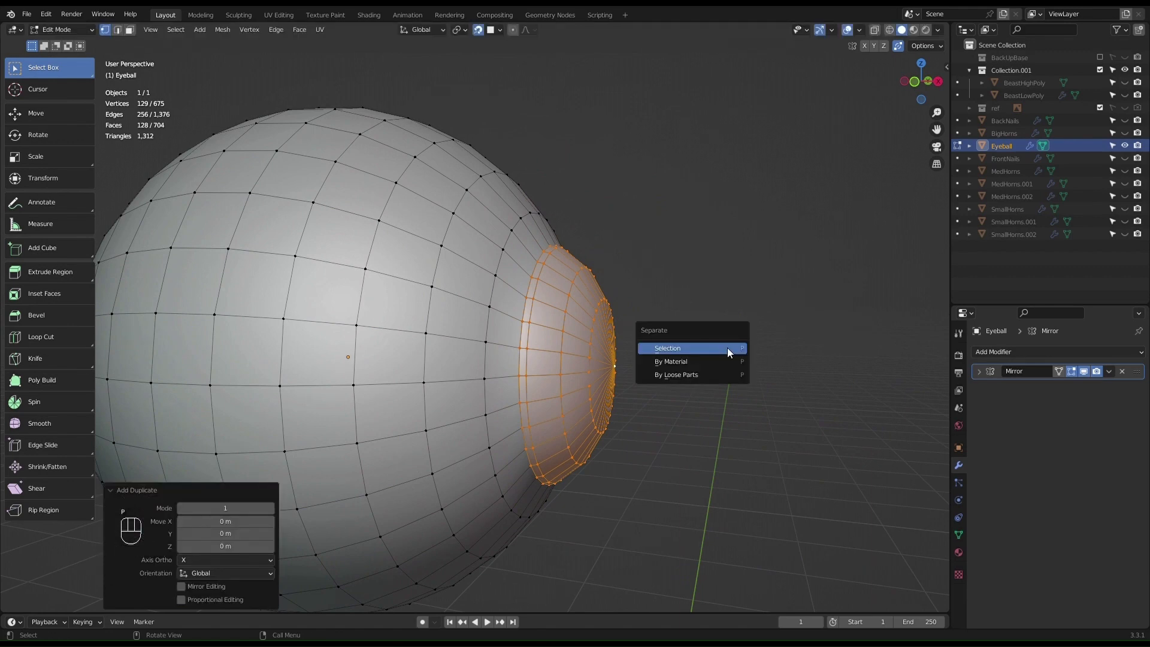
pyautogui.click(727, 348)
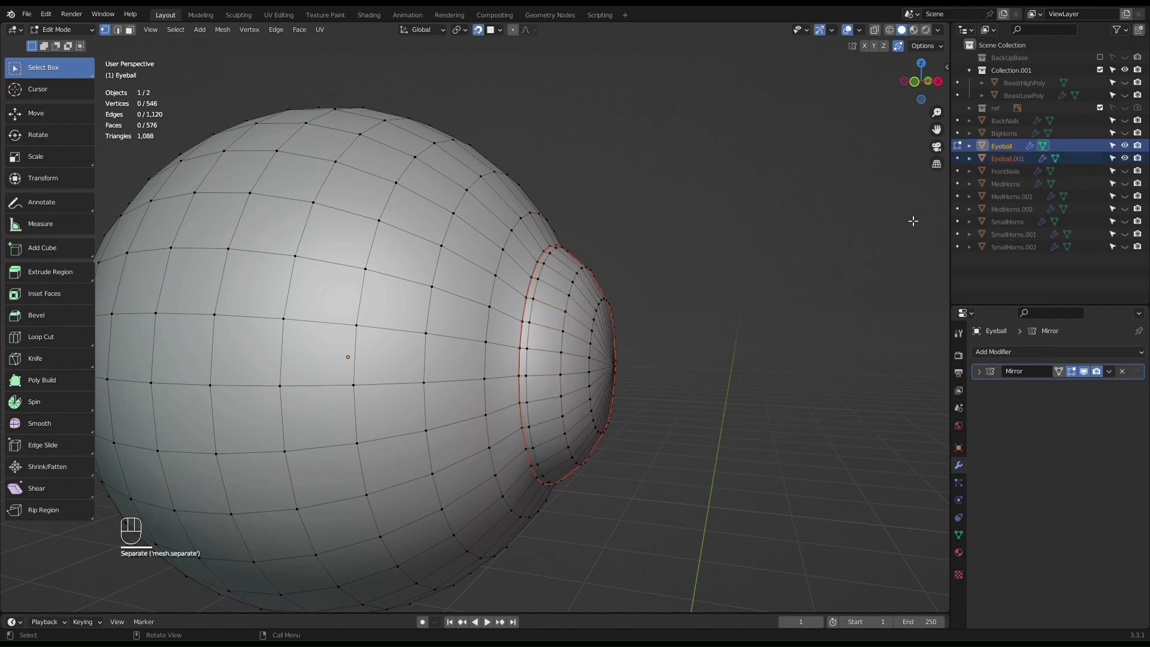
# Step: Rename the separated cap object as Iris and select the Eyeball object in the object list again
pyautogui.doubleClick(1018, 159)
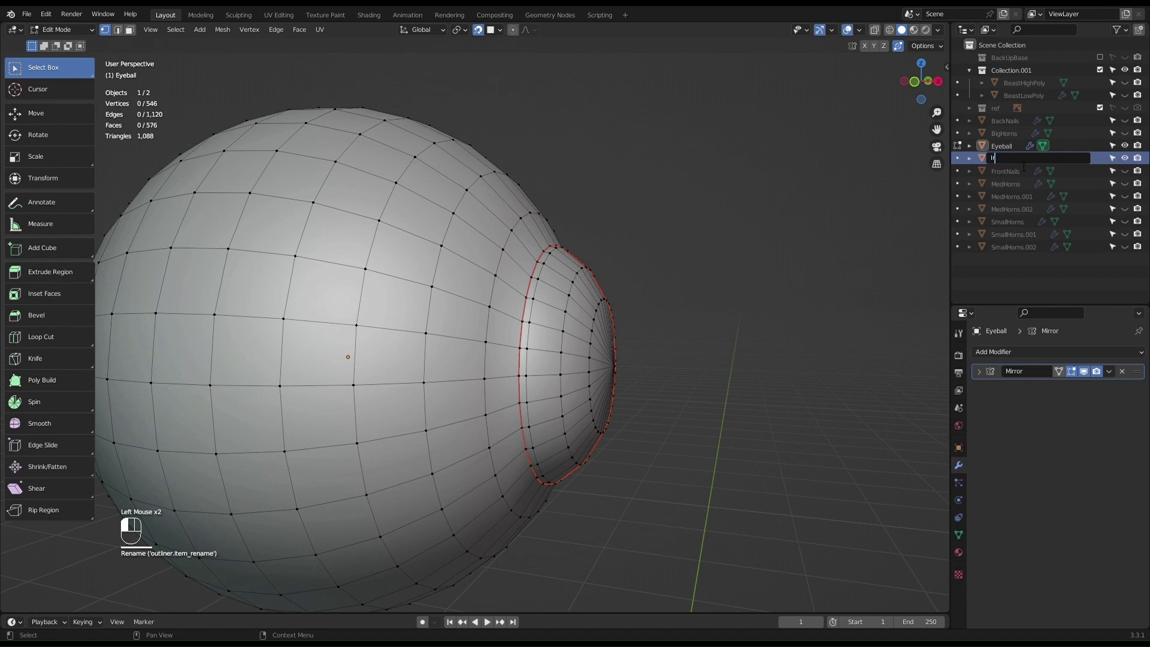
pyautogui.press('Return')
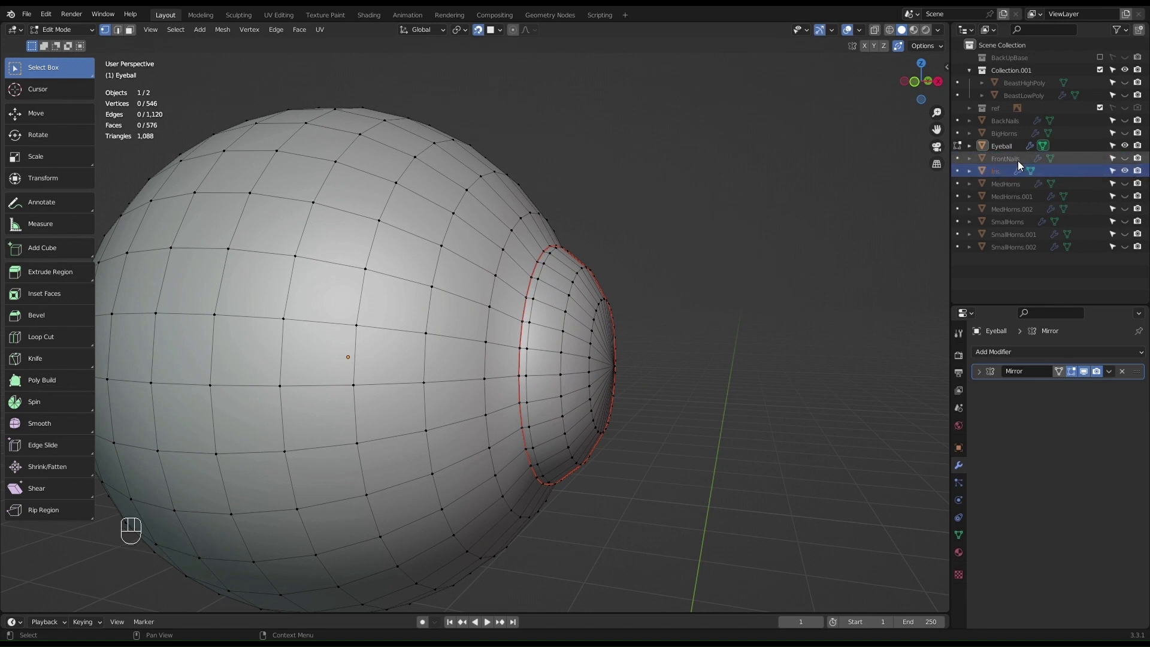
pyautogui.click(998, 145)
pyautogui.doubleClick(1000, 145)
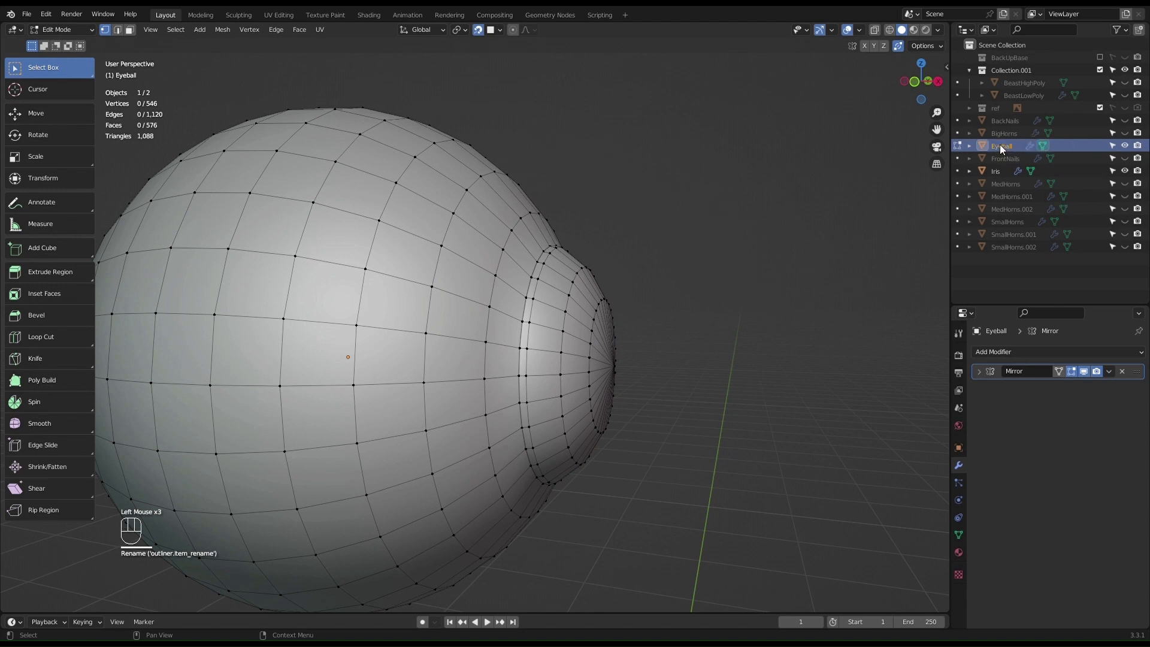
# Step: Leave Edit Mode on the eyeball and make the Iris the active object
pyautogui.click(999, 170)
pyautogui.press('Tab')
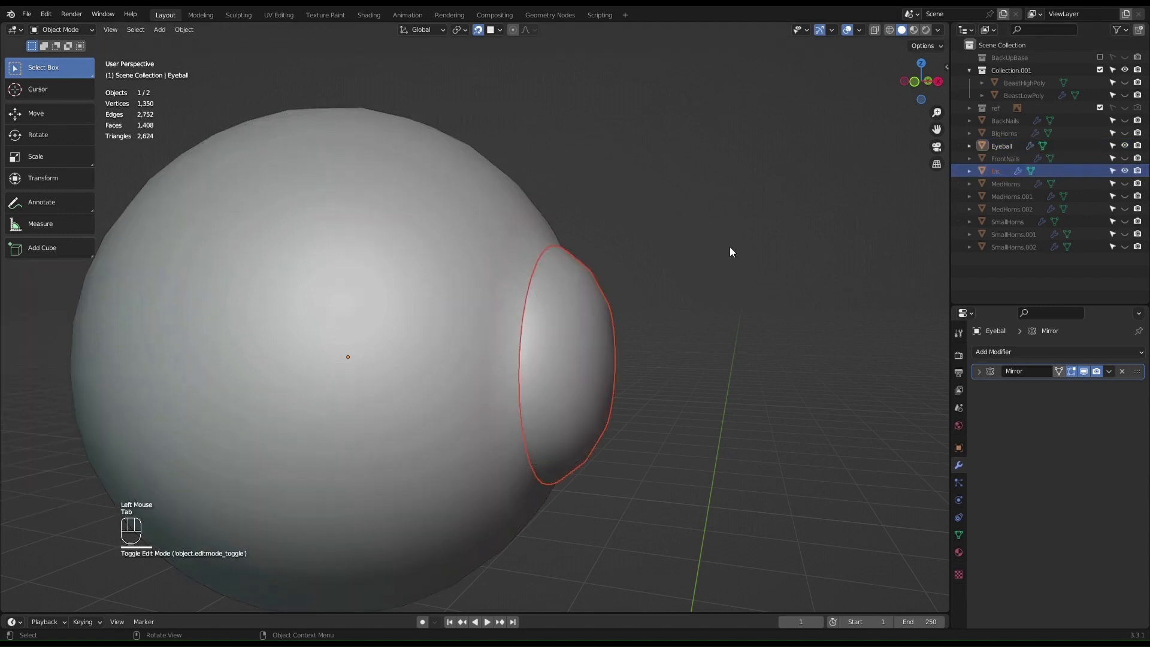
pyautogui.click(1001, 171)
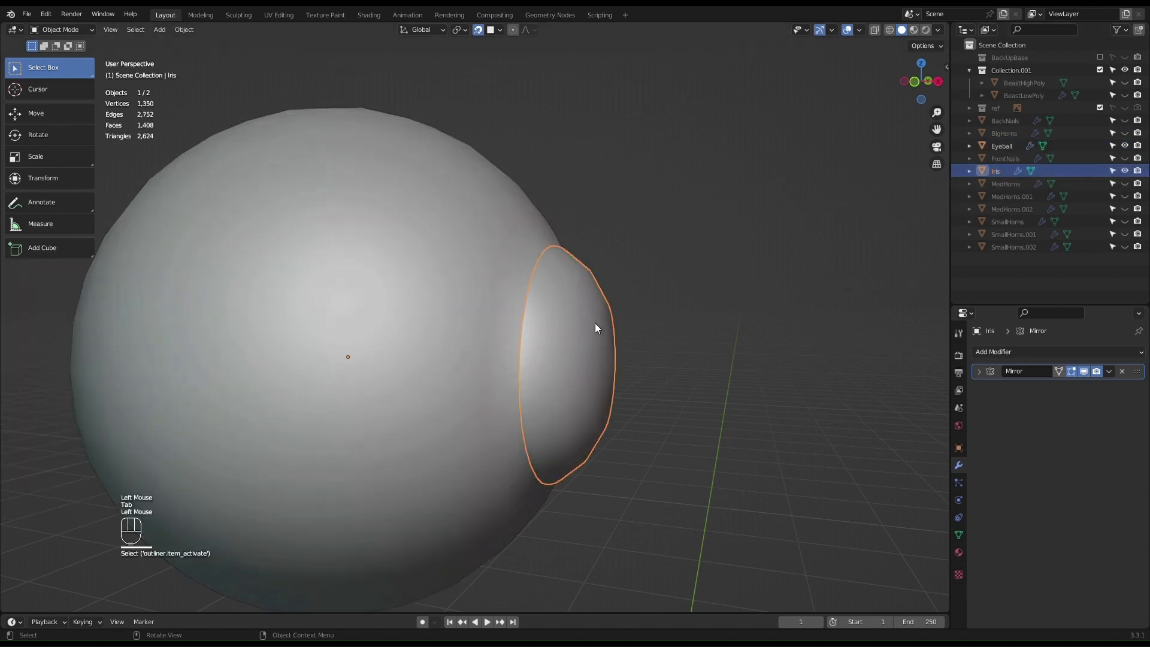
pyautogui.press('Tab')
pyautogui.moveTo(606, 378); pyautogui.dragTo(626, 377, button='middle')
pyautogui.scroll(1, 609, 362)
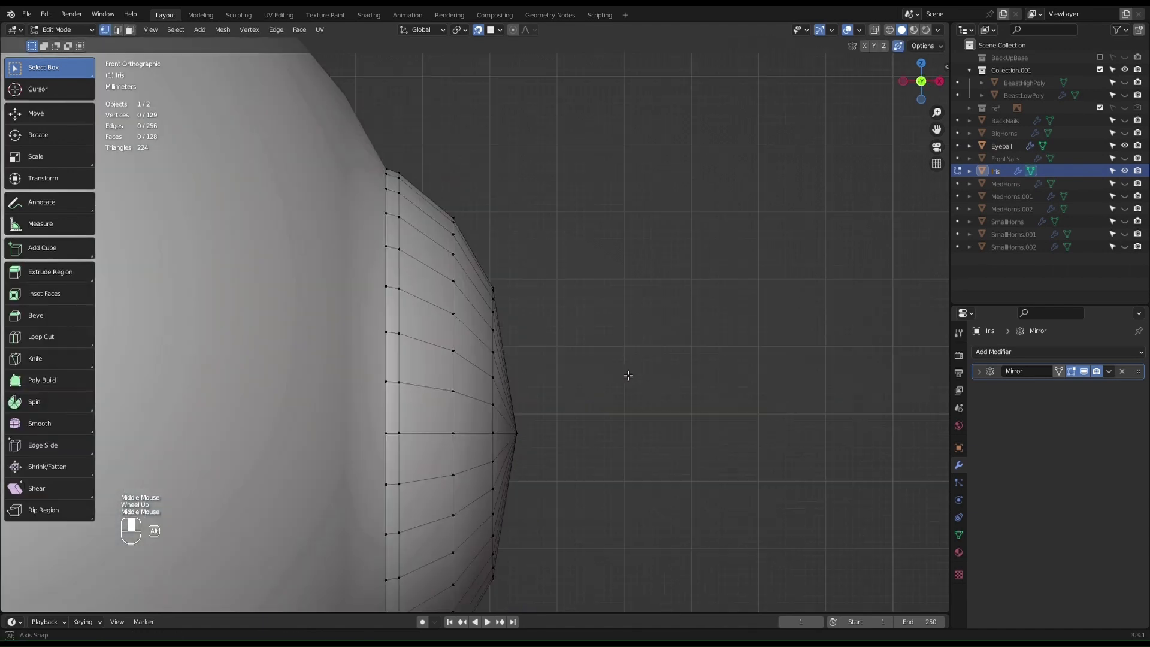
pyautogui.moveTo(521, 409); pyautogui.dragTo(506, 472)
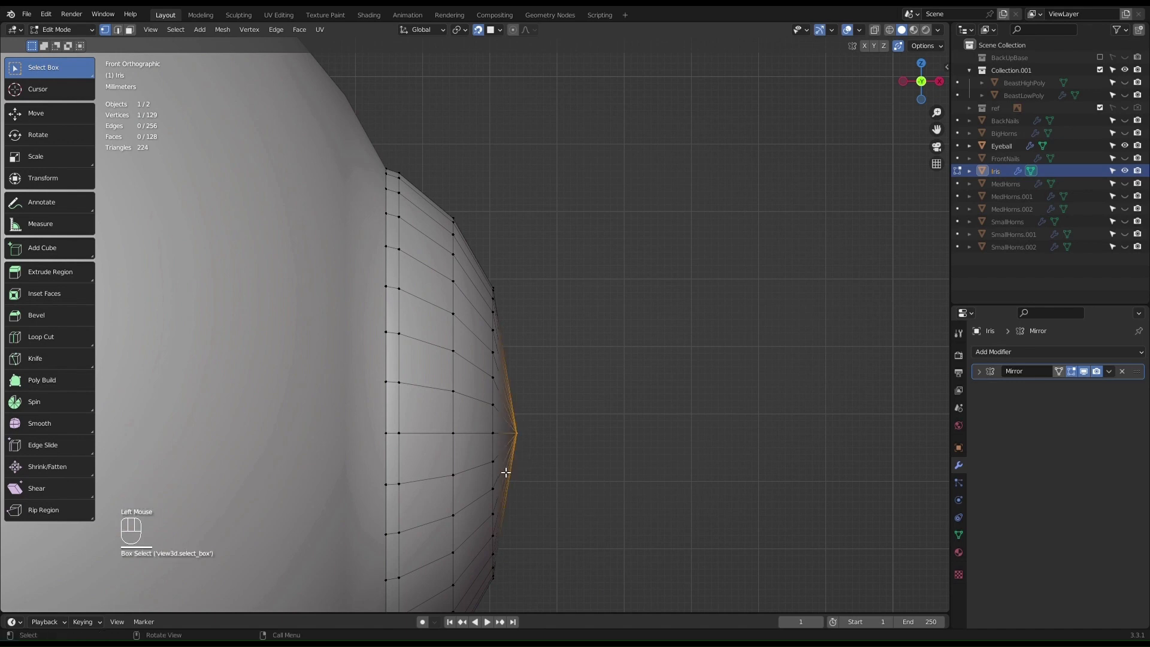
pyautogui.click(541, 406)
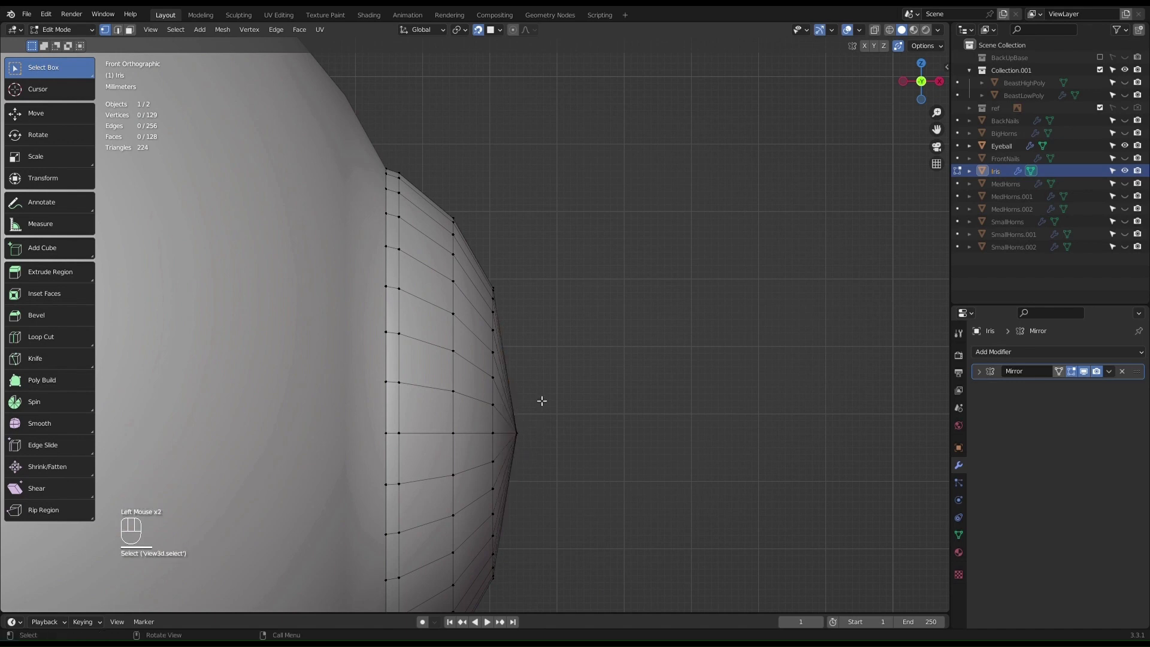
pyautogui.press('Tab')
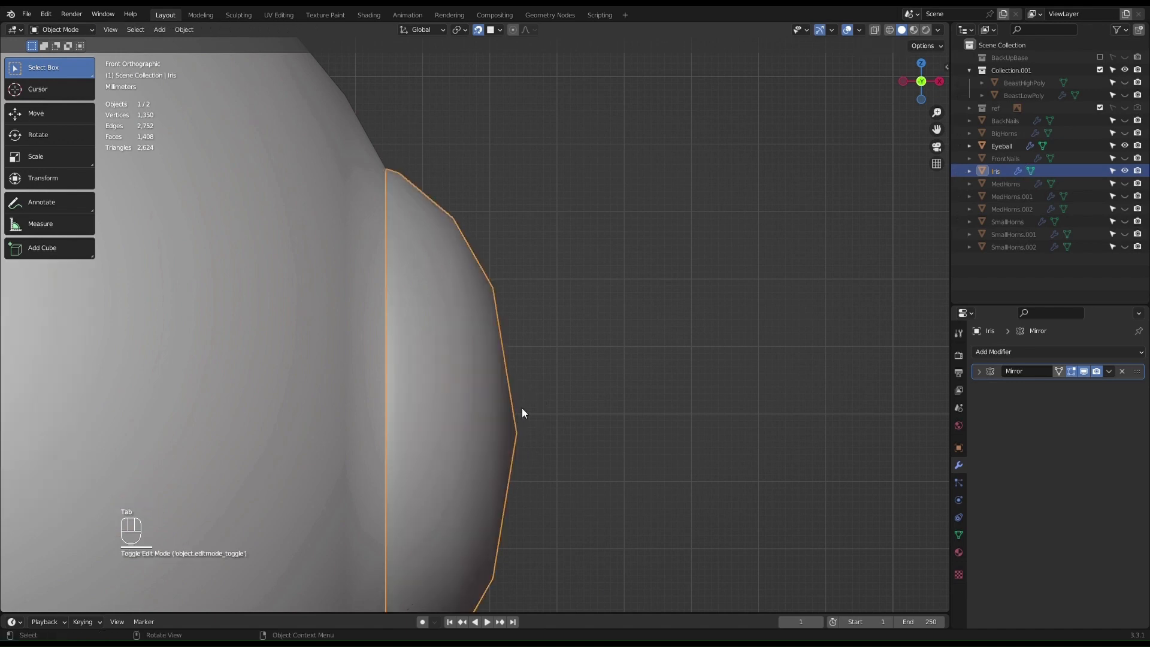
# Step: Switch the Iris to Sculpt Mode and choose the Grab brush with a radius of 250 px
pyautogui.hotkey('ctrl', 'Tab')
pyautogui.scroll(-1, 532, 487)
pyautogui.scroll(-1, 536, 442)
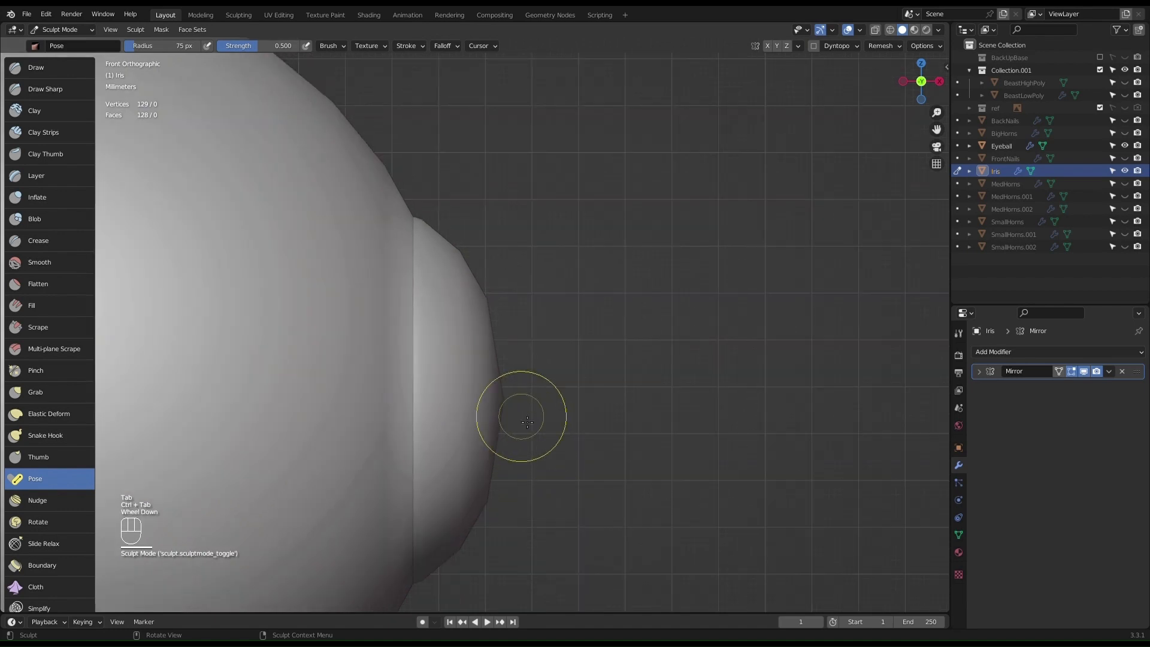
pyautogui.moveTo(511, 403)
pyautogui.mouseDown(button='middle')
pyautogui.moveTo(528, 383)
pyautogui.moveTo(502, 383)
pyautogui.mouseUp(button='middle')
pyautogui.scroll(-2, 501, 387)
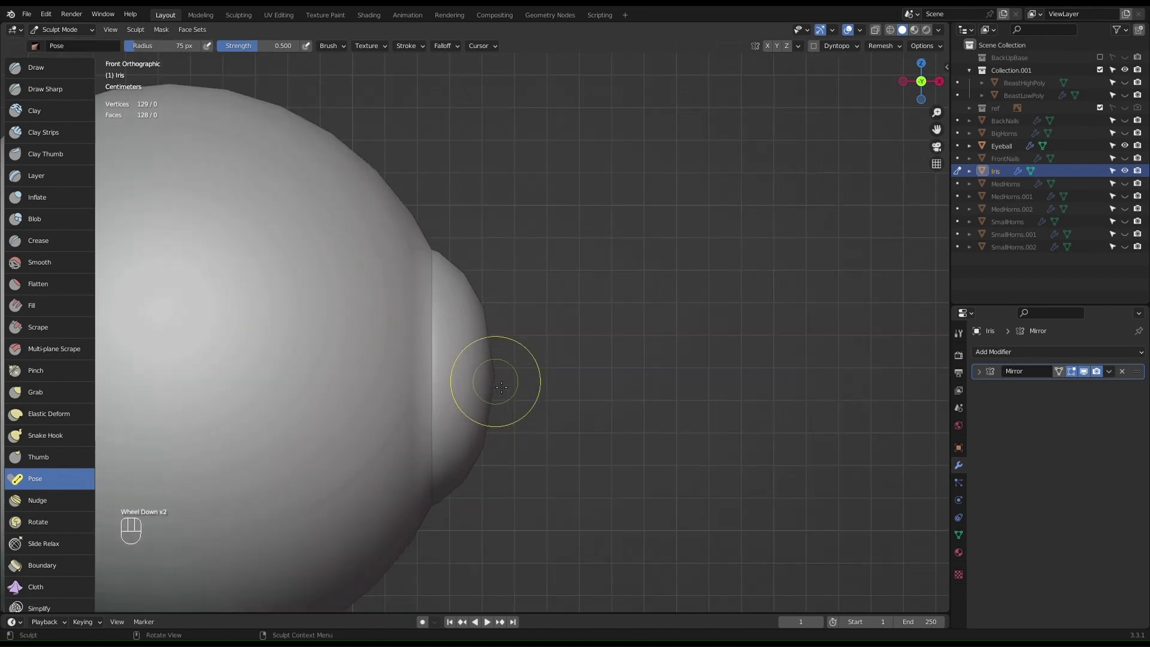
pyautogui.press('g')
pyautogui.press('s')
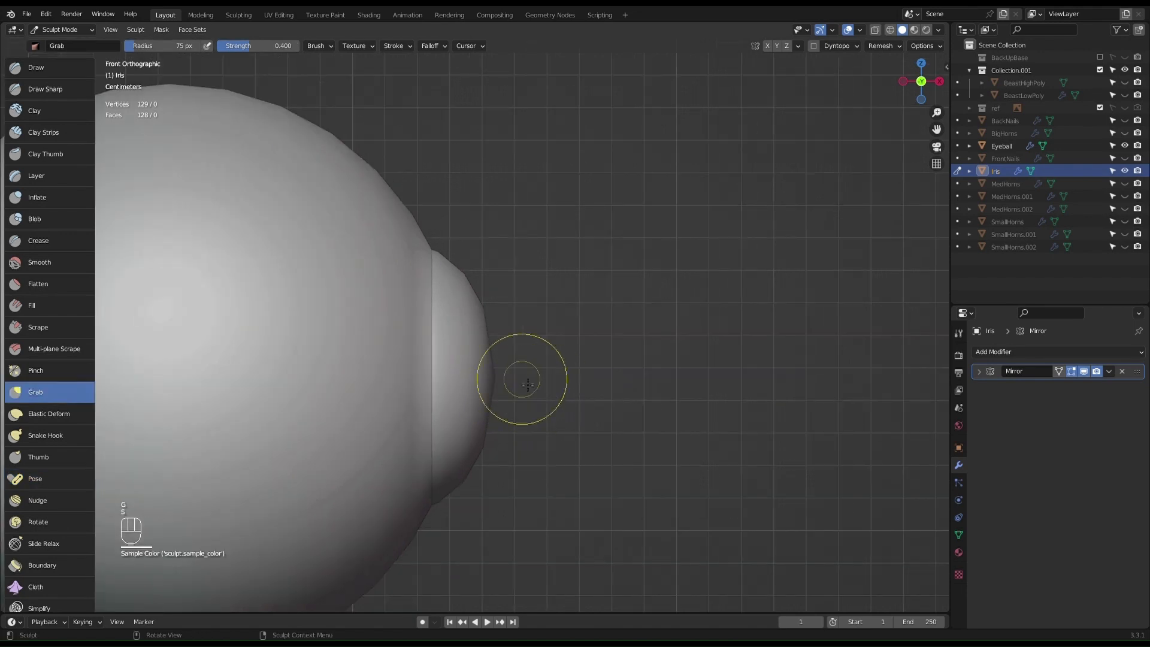
pyautogui.press('f')
pyautogui.click(682, 392)
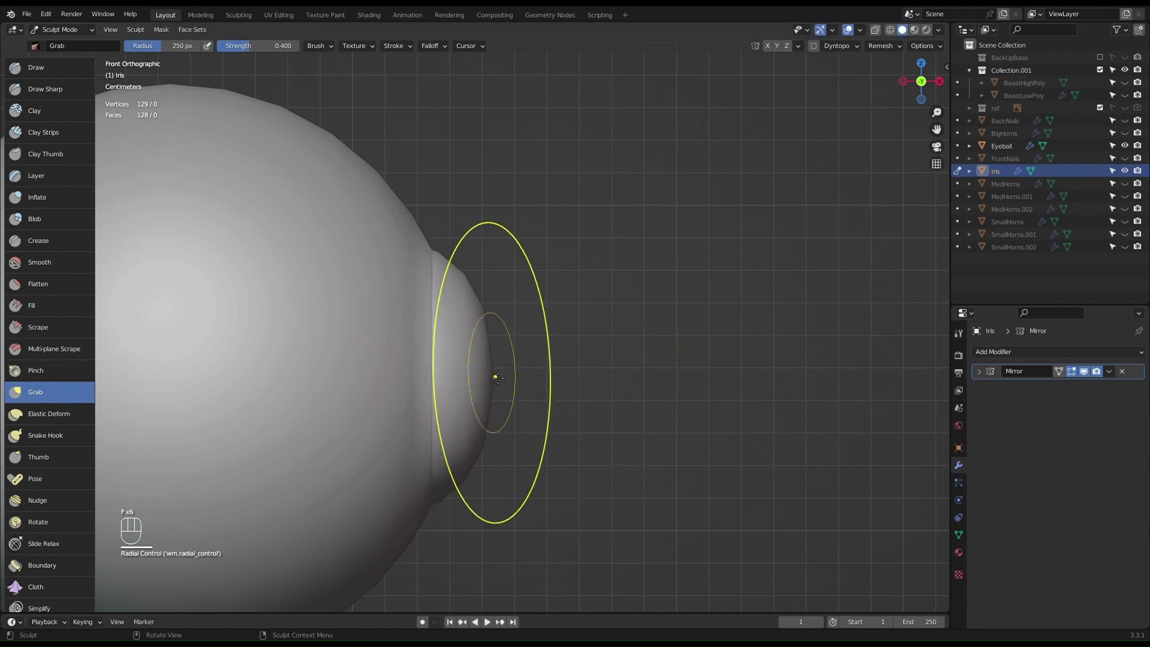
# Step: Hide the Eyeball object and undo the trial Grab stroke that pushes the Iris cap inward
pyautogui.moveTo(497, 378); pyautogui.dragTo(484, 364)
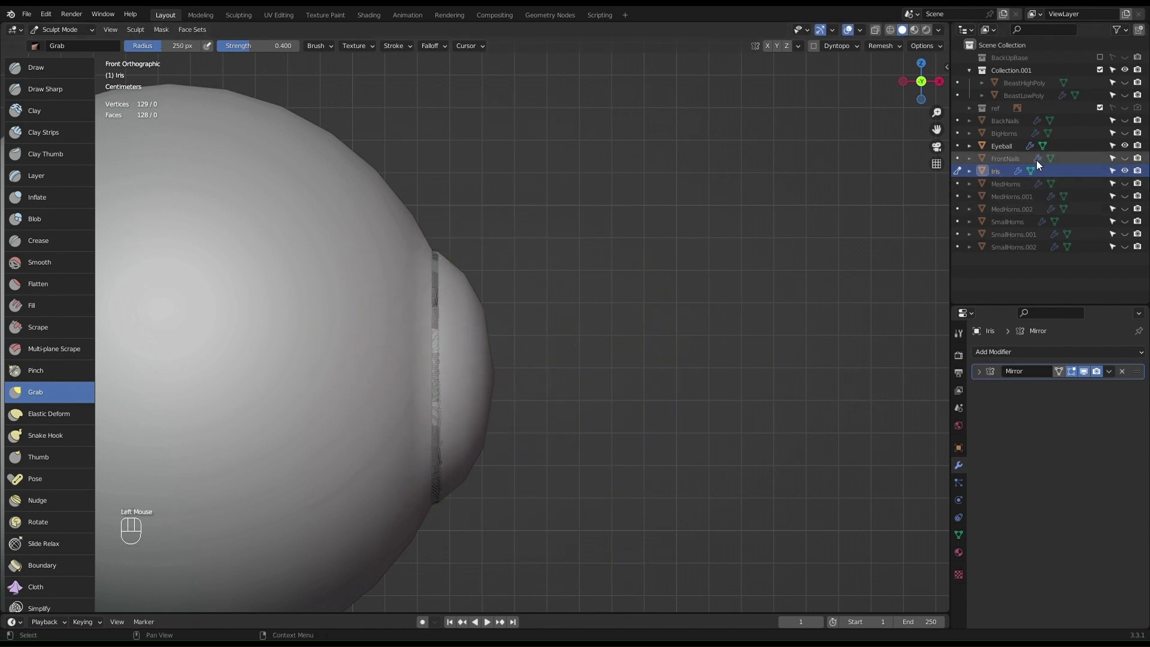
pyautogui.click(1124, 147)
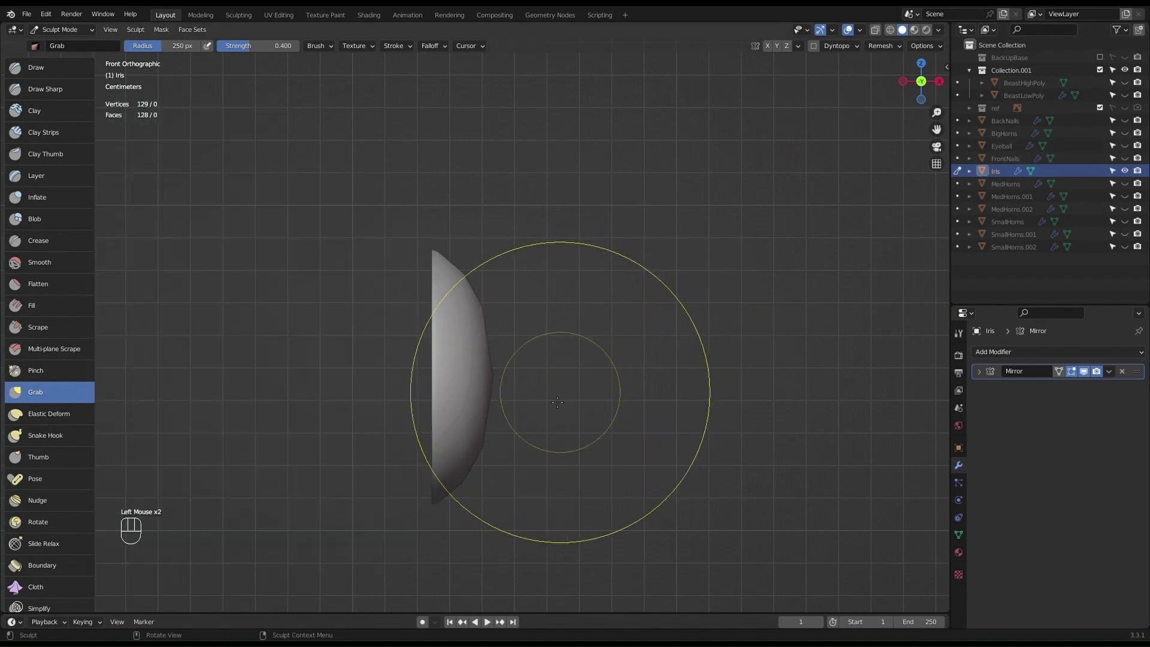
pyautogui.moveTo(490, 380); pyautogui.dragTo(406, 373)
pyautogui.hotkey('ctrl', 'z')
# Step: Push the center of the Iris cap inward with repeated Grab strokes to form a concave dish
pyautogui.moveTo(501, 387); pyautogui.dragTo(727, 379, button='middle')
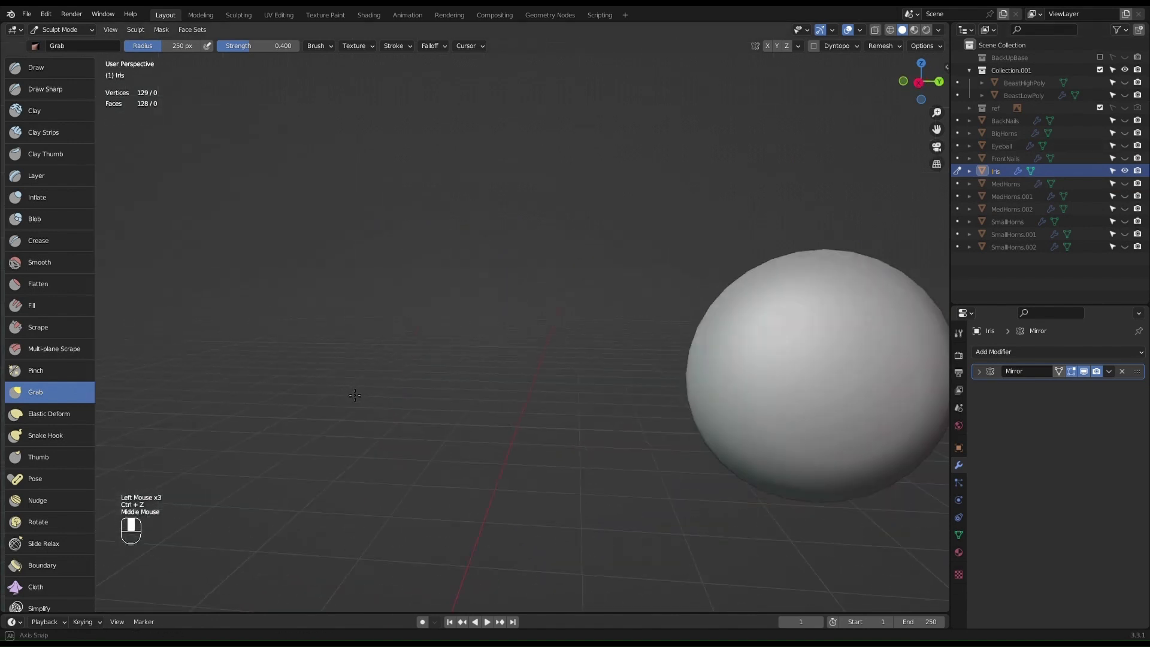
pyautogui.keyDown('alt'); pyautogui.click(854, 403); pyautogui.keyUp('alt')
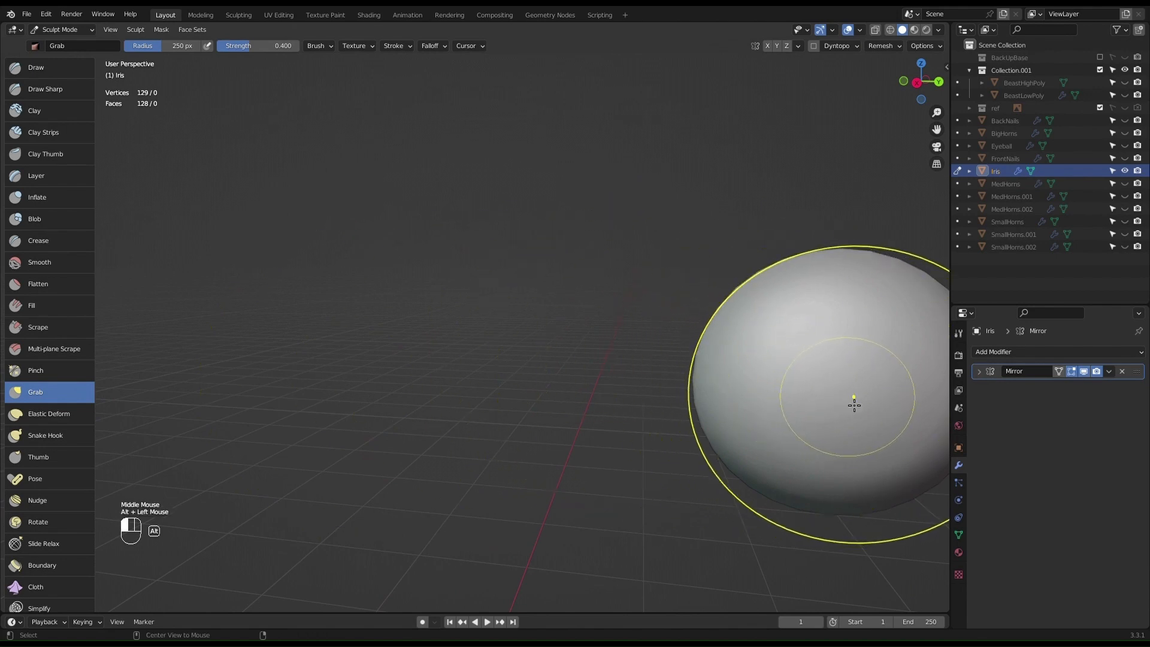
pyautogui.keyDown('ctrl'); pyautogui.moveTo(848, 395); pyautogui.dragTo(804, 315); pyautogui.keyUp('ctrl')
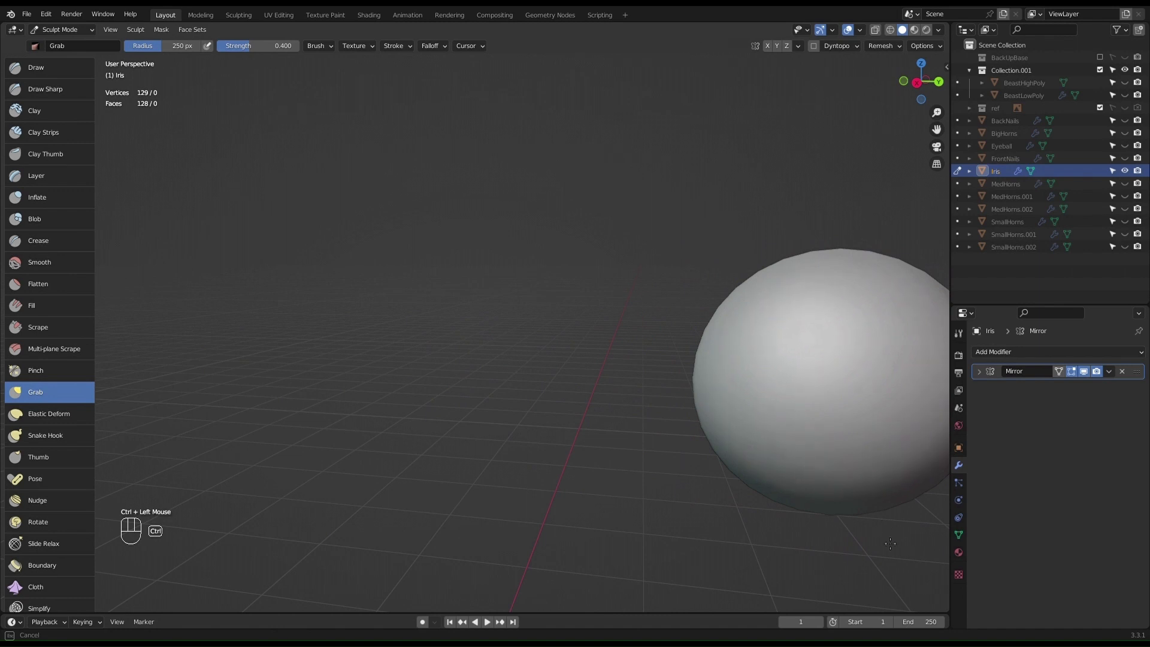
pyautogui.moveTo(836, 378)
pyautogui.keyDown('ctrl'); pyautogui.mouseDown()
pyautogui.moveTo(846, 25)
pyautogui.moveTo(880, 369)
pyautogui.moveTo(830, 253)
pyautogui.moveTo(771, 341)
pyautogui.mouseUp(); pyautogui.keyUp('ctrl')
pyautogui.scroll(-2, 674, 355)
pyautogui.moveTo(674, 355)
pyautogui.mouseDown(button='middle')
pyautogui.moveTo(584, 368)
pyautogui.moveTo(647, 387)
pyautogui.moveTo(664, 369)
pyautogui.moveTo(575, 362)
pyautogui.moveTo(645, 329)
pyautogui.mouseUp(button='middle')
pyautogui.moveTo(724, 372)
pyautogui.mouseDown(button='middle')
pyautogui.moveTo(728, 390)
pyautogui.moveTo(743, 352)
pyautogui.moveTo(794, 397)
pyautogui.moveTo(775, 431)
pyautogui.moveTo(799, 354)
pyautogui.mouseUp(button='middle')
pyautogui.scroll(2, 691, 372)
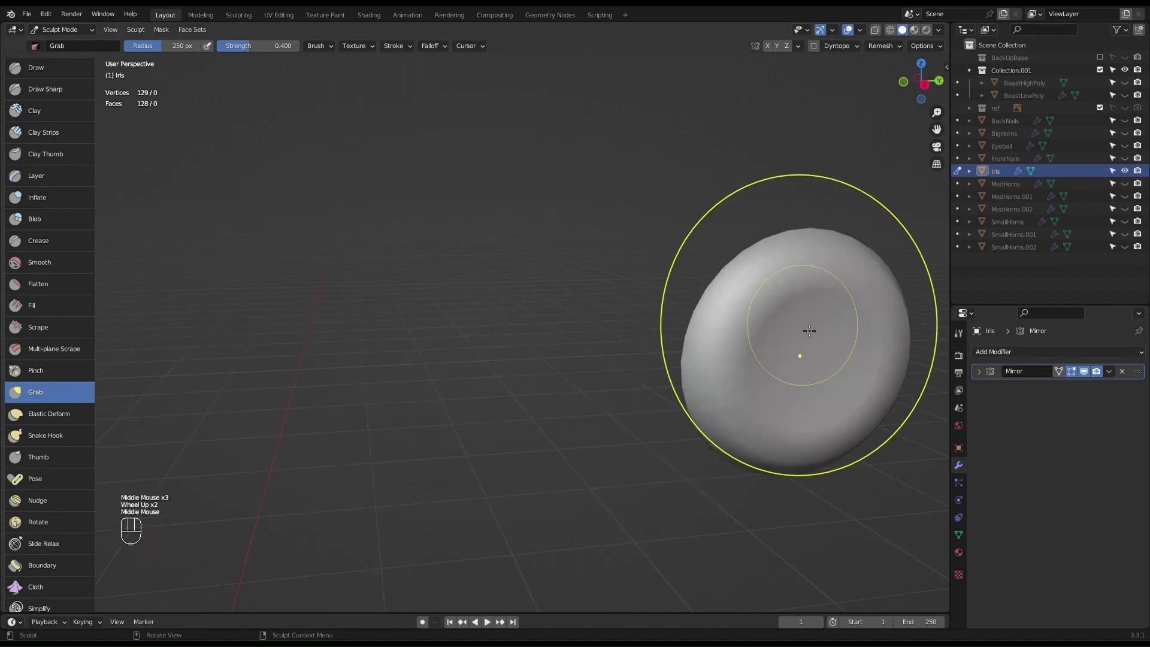
pyautogui.moveTo(811, 363)
pyautogui.keyDown('ctrl'); pyautogui.mouseDown()
pyautogui.moveTo(814, 375)
pyautogui.moveTo(739, 279)
pyautogui.moveTo(790, 327)
pyautogui.mouseUp(); pyautogui.keyUp('ctrl')
# Step: Return the Iris to Object Mode and shade it flat
pyautogui.moveTo(804, 334)
pyautogui.mouseDown(button='middle')
pyautogui.moveTo(830, 346)
pyautogui.moveTo(808, 336)
pyautogui.mouseUp(button='middle')
pyautogui.hotkey('ctrl', 'Tab')
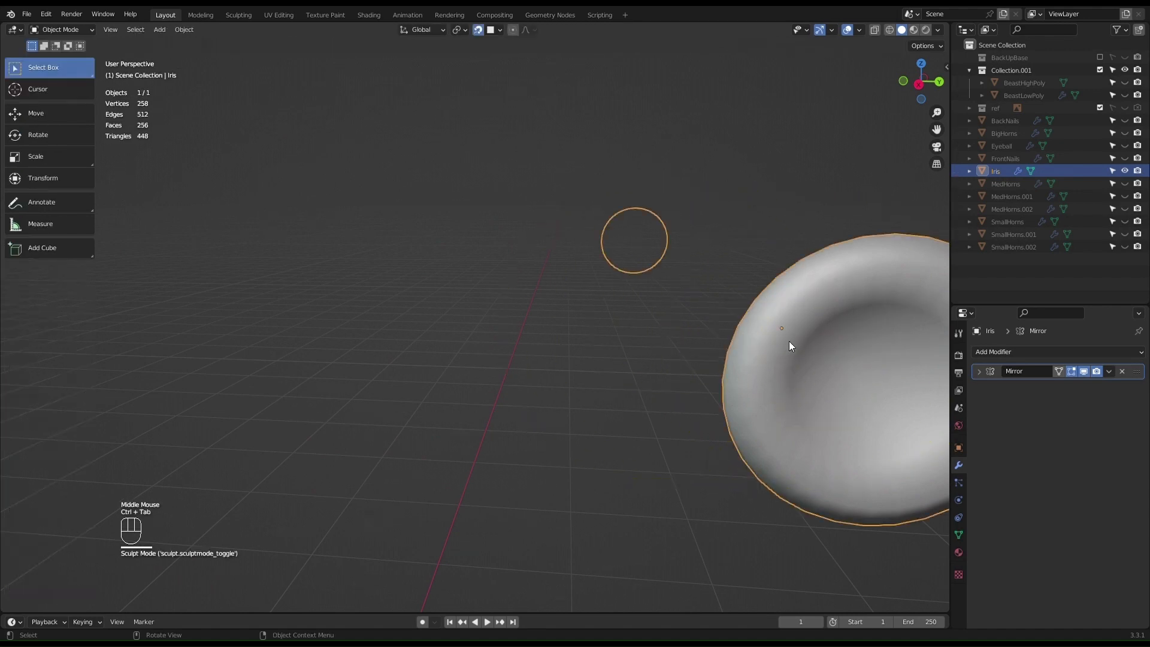
pyautogui.rightClick(817, 338)
pyautogui.click(795, 364)
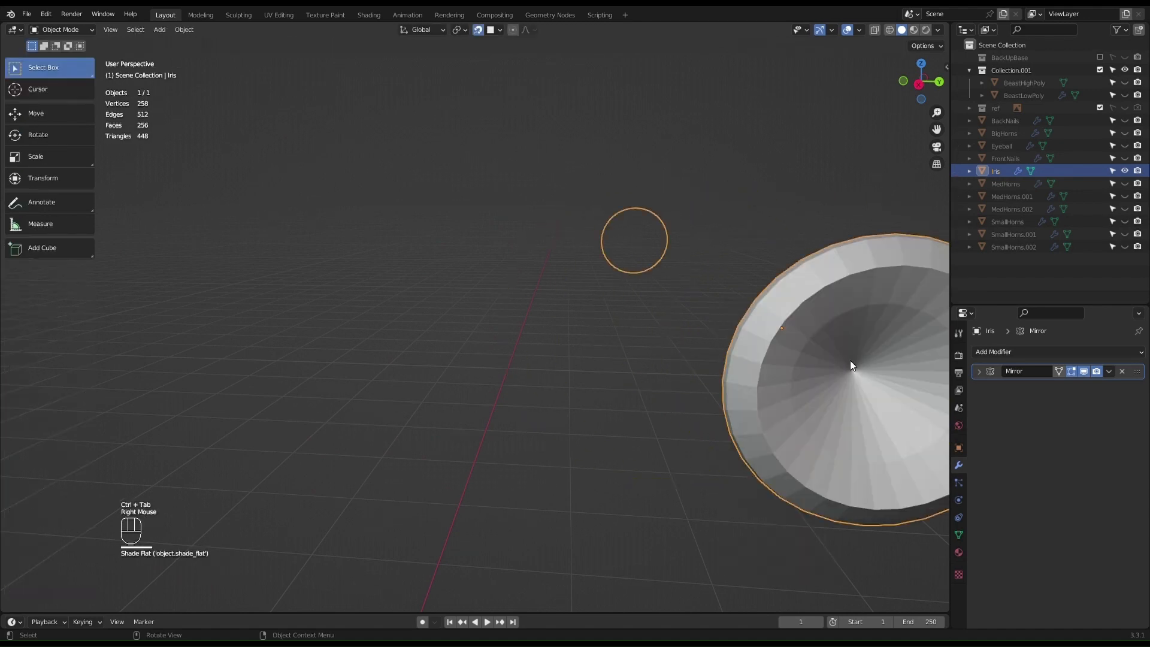
pyautogui.click(855, 372)
# Step: Reduce the sculpt brush radius to 104 px and try to smooth the pointed center of the concave Iris
pyautogui.hotkey('ctrl', 'Tab')
pyautogui.click(863, 459)
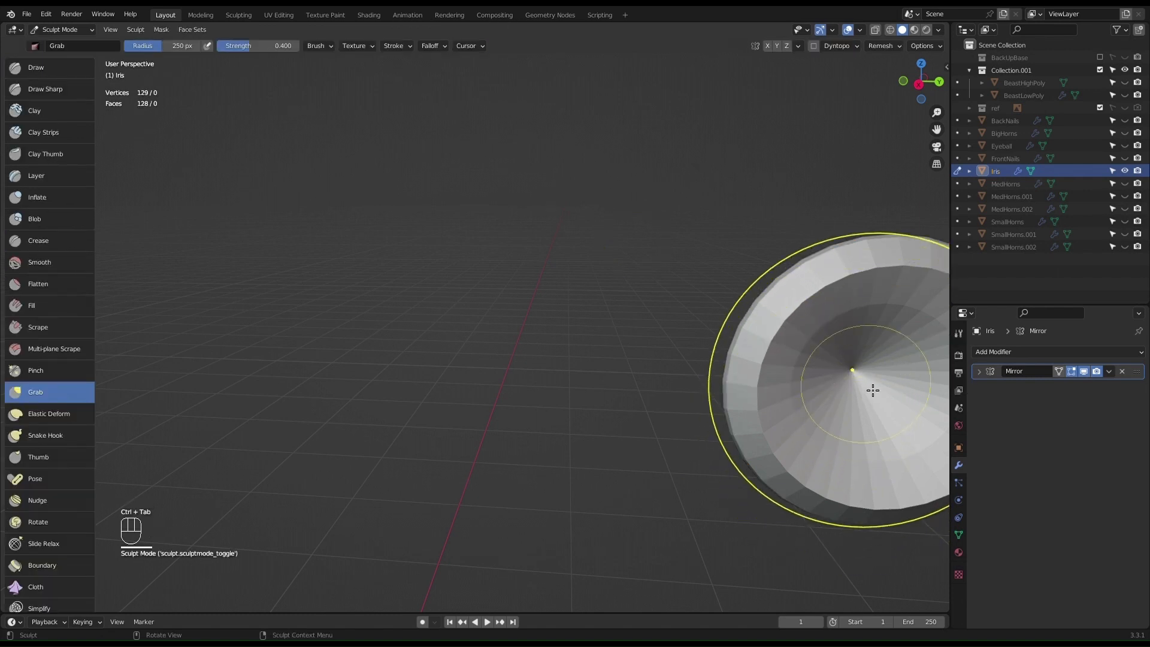
pyautogui.press('f')
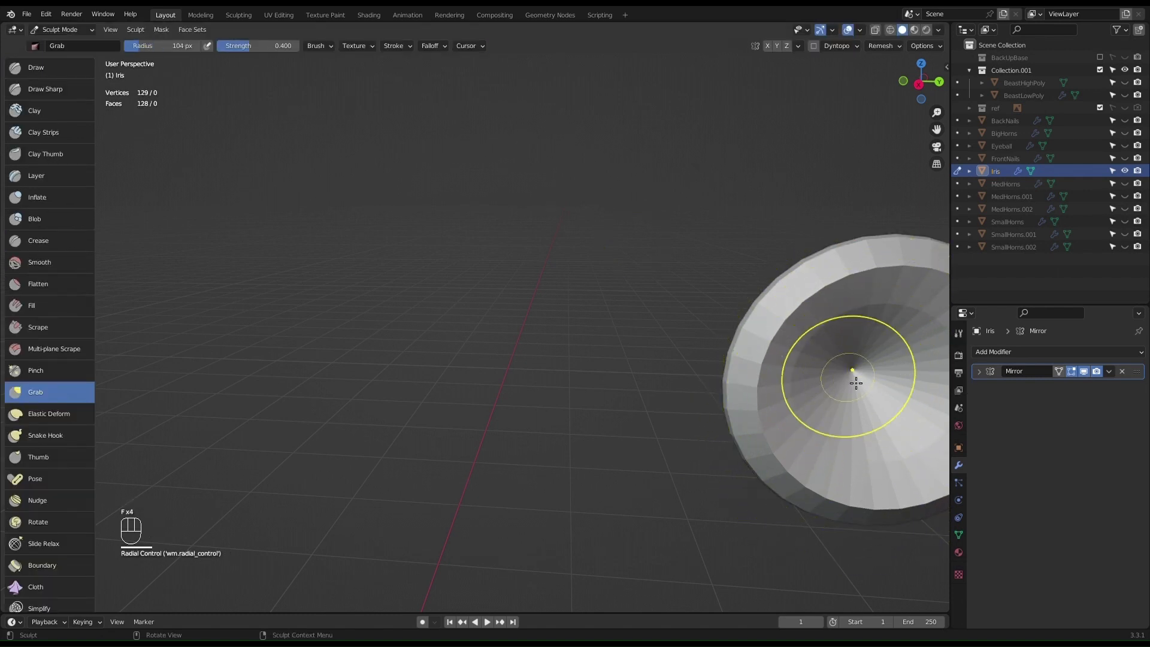
pyautogui.keyDown('shift'); pyautogui.click(865, 383); pyautogui.keyUp('shift')
pyautogui.scroll(-2, 865, 371)
pyautogui.moveTo(865, 367); pyautogui.dragTo(838, 359, button='middle')
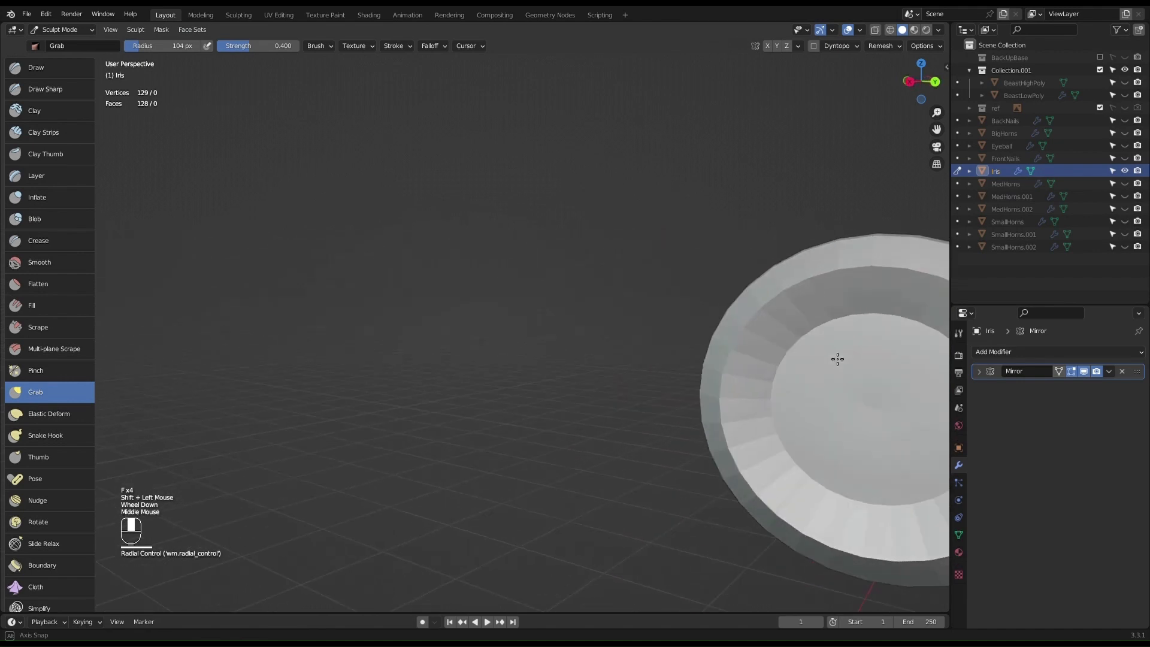
pyautogui.scroll(-1, 841, 371)
pyautogui.hotkey('ctrl', 'z')
pyautogui.scroll(1, 820, 406)
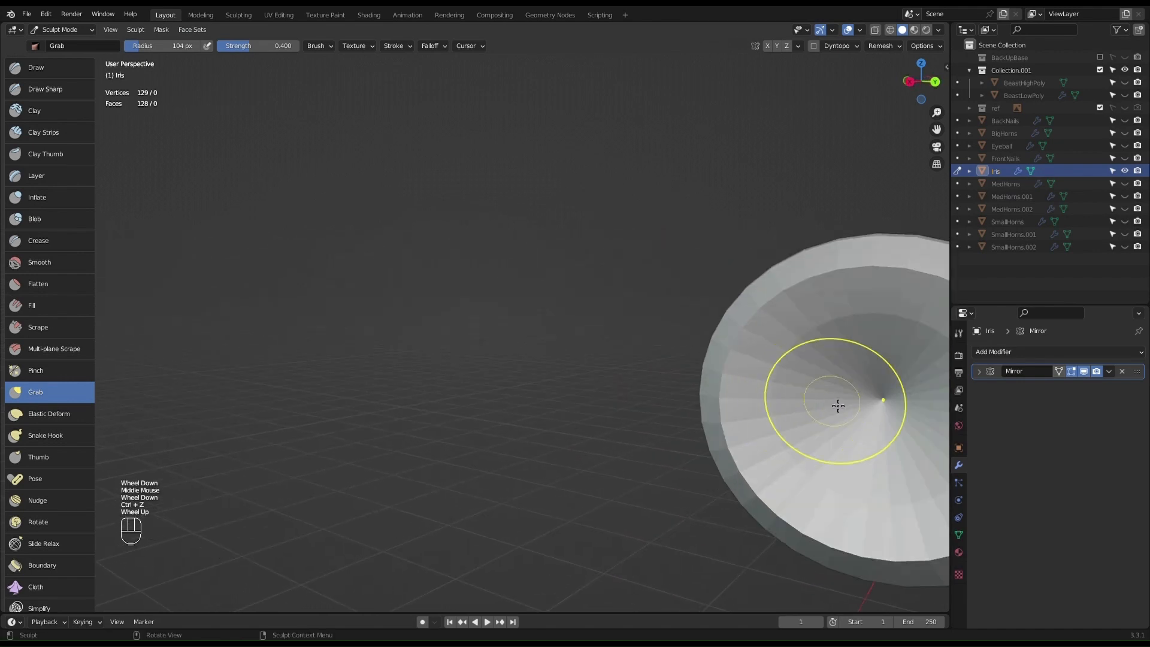
# Step: Try to add a loop cut around the triangle fan at the Iris's center in Edit Mode
pyautogui.press('Tab')
pyautogui.keyDown('shift'); pyautogui.moveTo(869, 421); pyautogui.dragTo(735, 426, button='middle'); pyautogui.keyUp('shift')
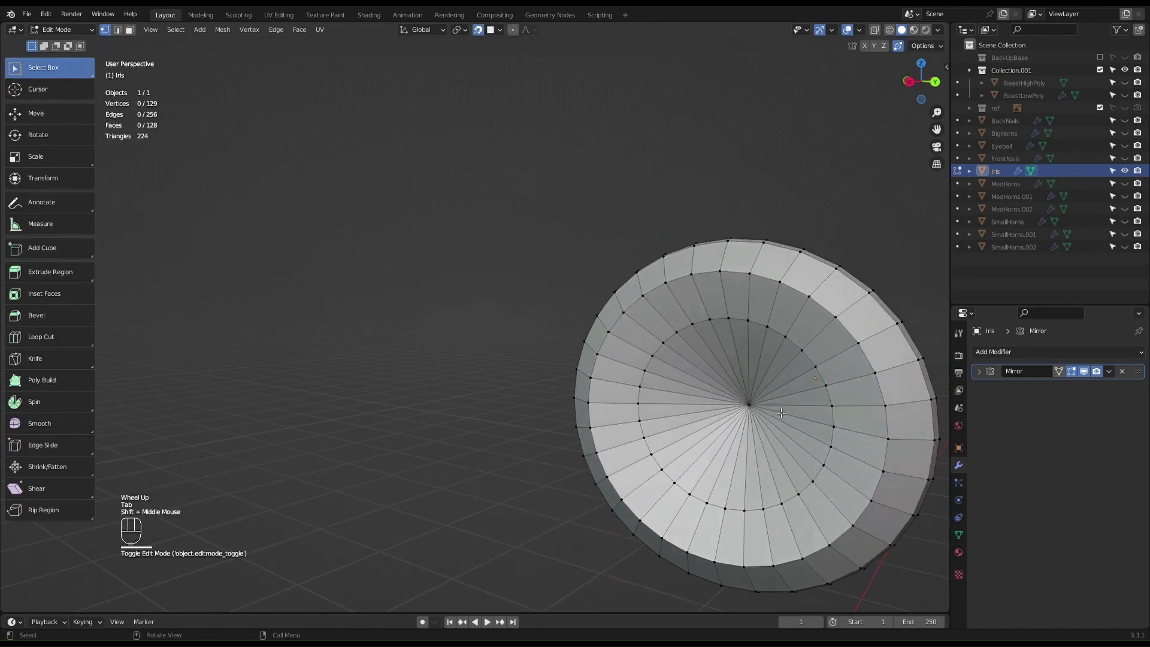
pyautogui.hotkey('ctrl', 'r')
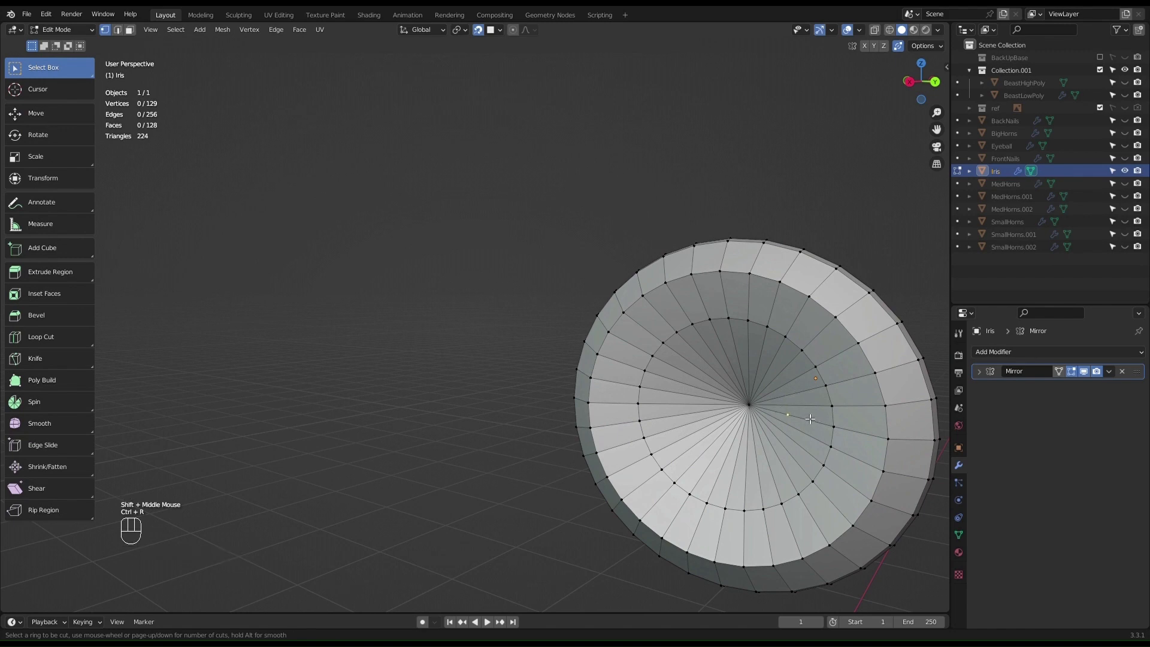
pyautogui.moveTo(808, 419); pyautogui.dragTo(799, 450)
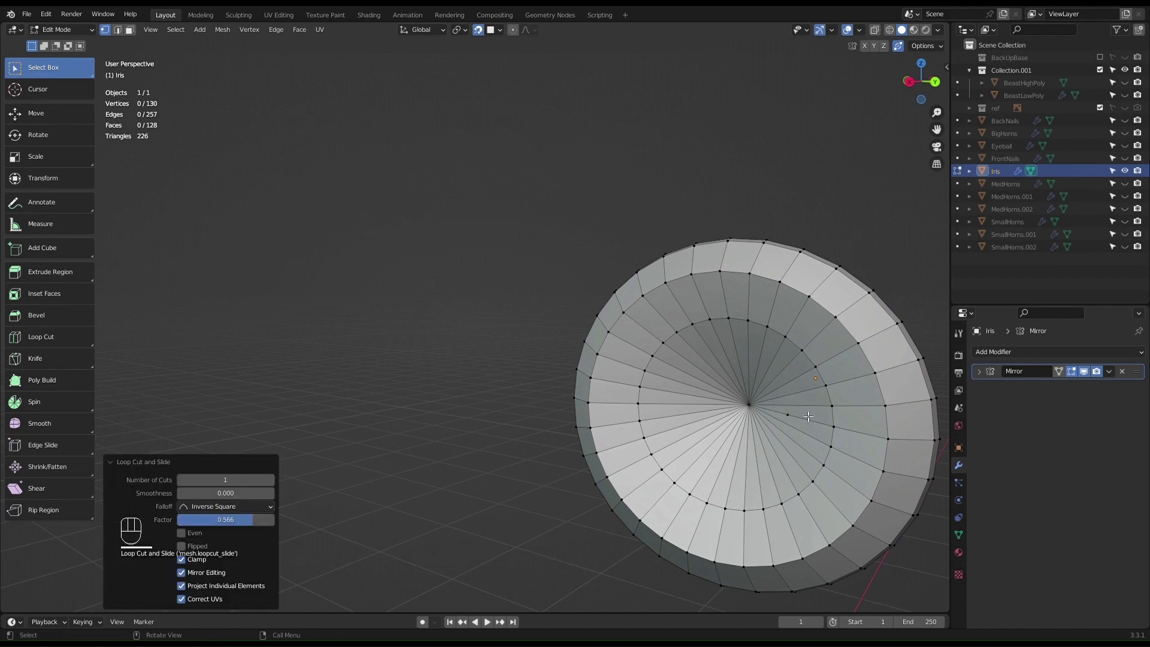
pyautogui.hotkey('ctrl', 'z')
pyautogui.moveTo(770, 369); pyautogui.dragTo(748, 361, button='middle')
pyautogui.hotkey('ctrl', 'Tab')
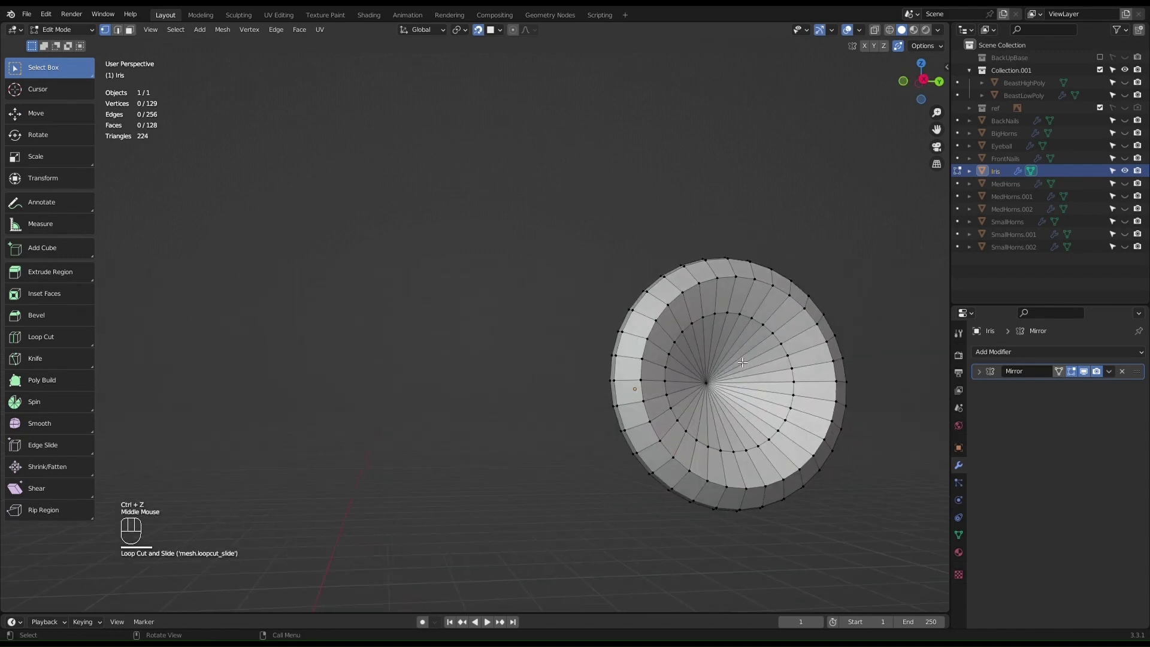
pyautogui.click(722, 450)
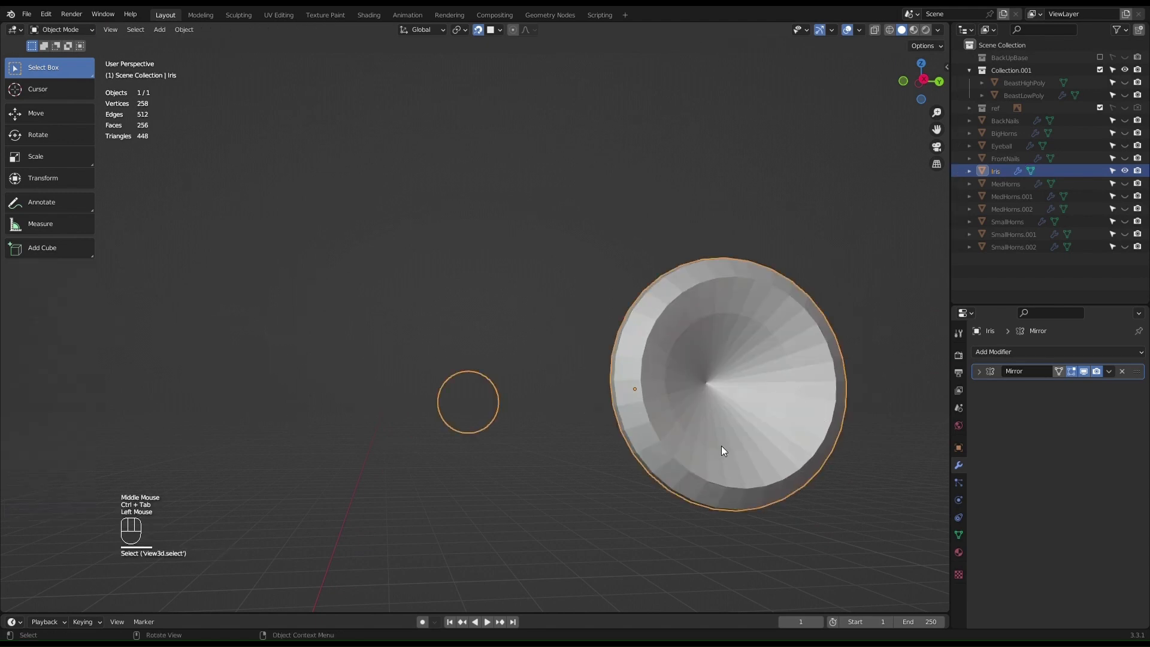
pyautogui.moveTo(738, 407); pyautogui.dragTo(727, 335, button='middle')
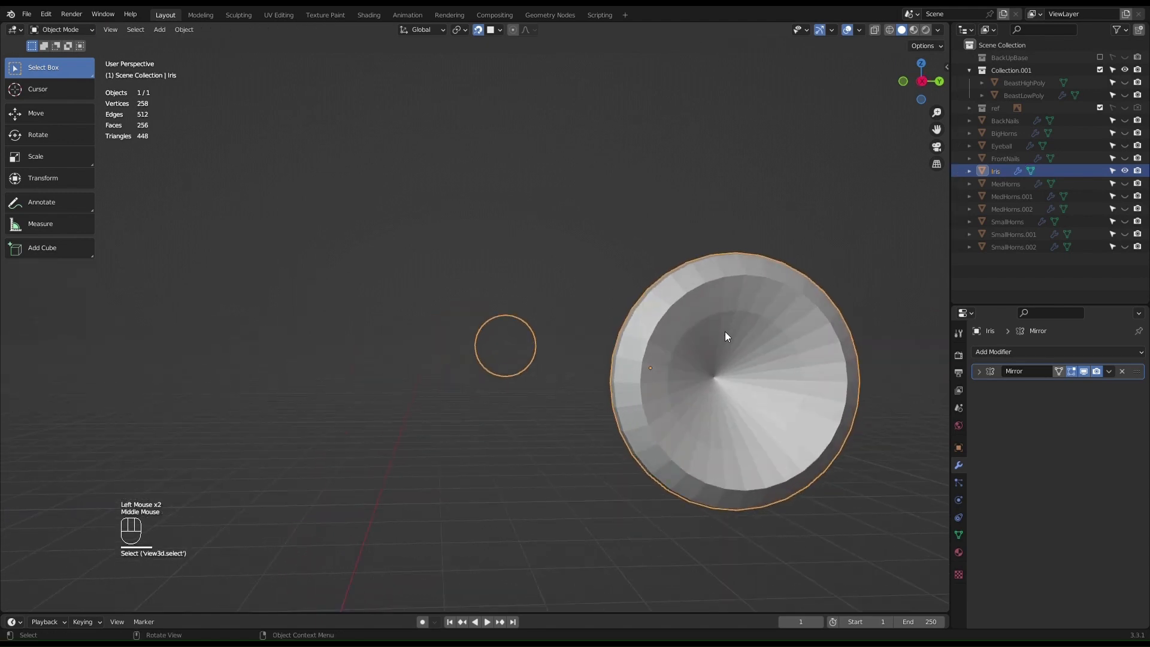
# Step: Enter Edit Mode on the Iris, switch to edge selection and place a single loop cut on the central triangle fan
pyautogui.press('Tab')
pyautogui.hotkey('ctrl', 'r')
pyautogui.click(756, 382)
pyautogui.click(763, 400)
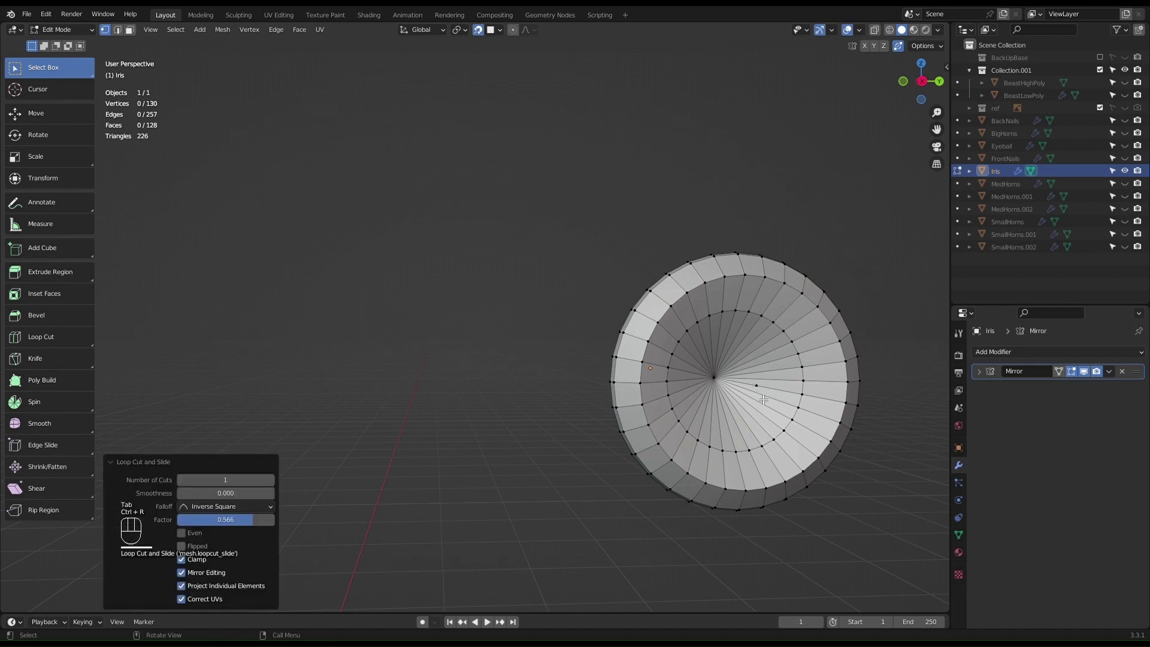
pyautogui.hotkey('ctrl', 'z')
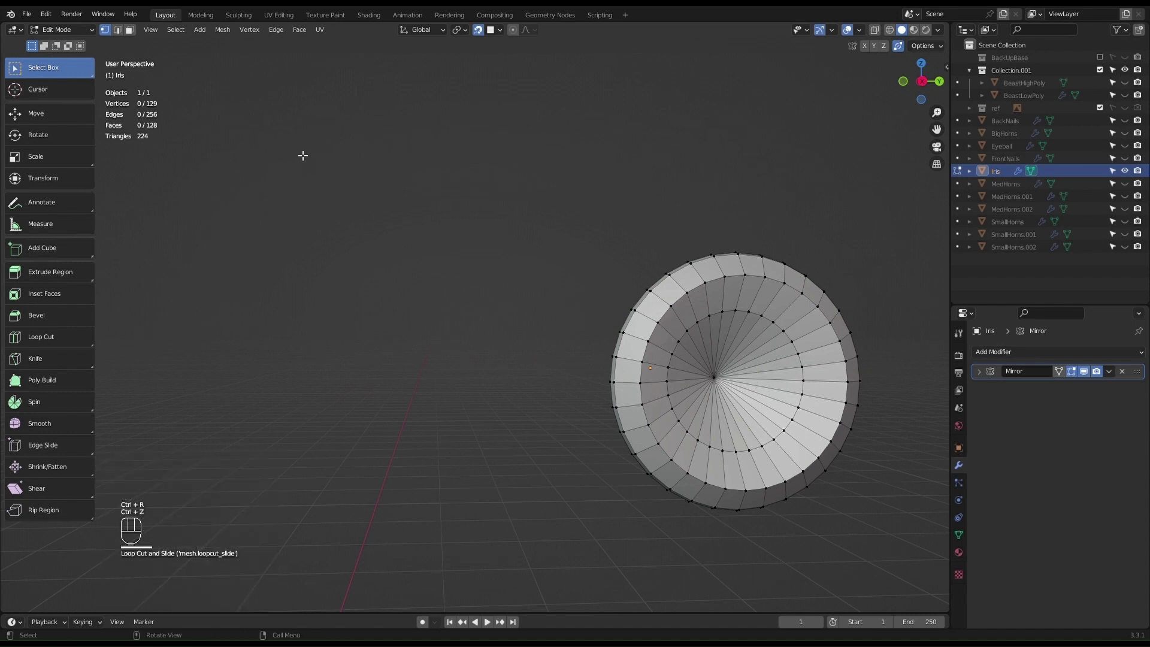
pyautogui.click(117, 29)
pyautogui.hotkey('ctrl', 'r')
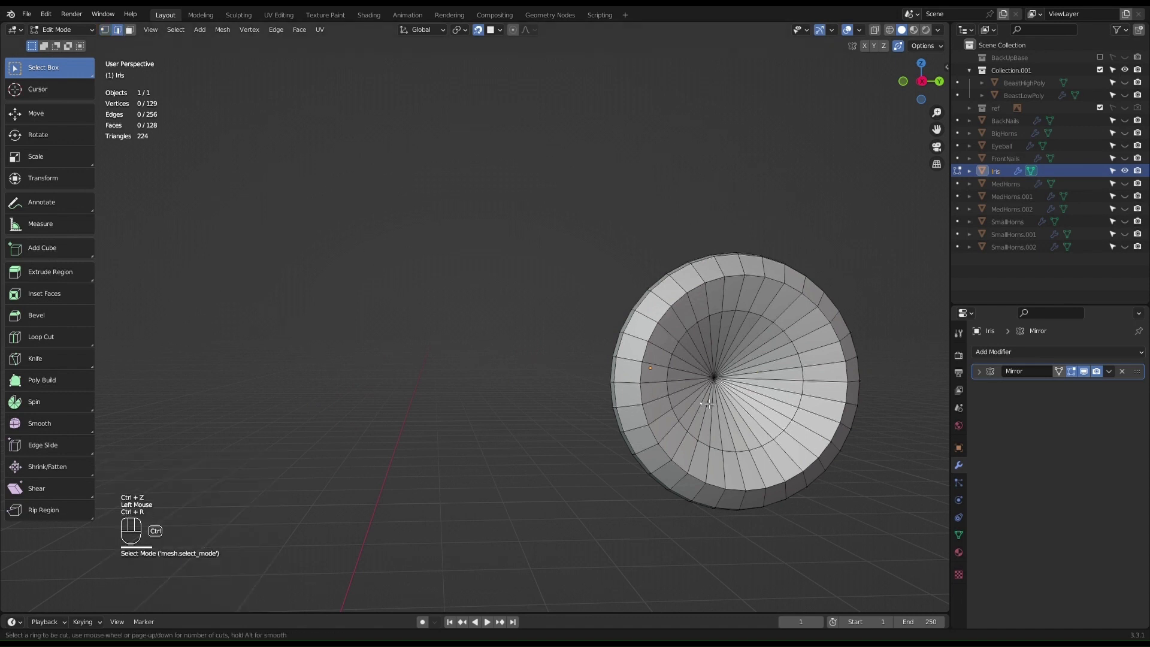
pyautogui.moveTo(762, 395)
pyautogui.mouseDown()
pyautogui.moveTo(785, 376)
pyautogui.moveTo(768, 375)
pyautogui.moveTo(768, 391)
pyautogui.mouseUp()
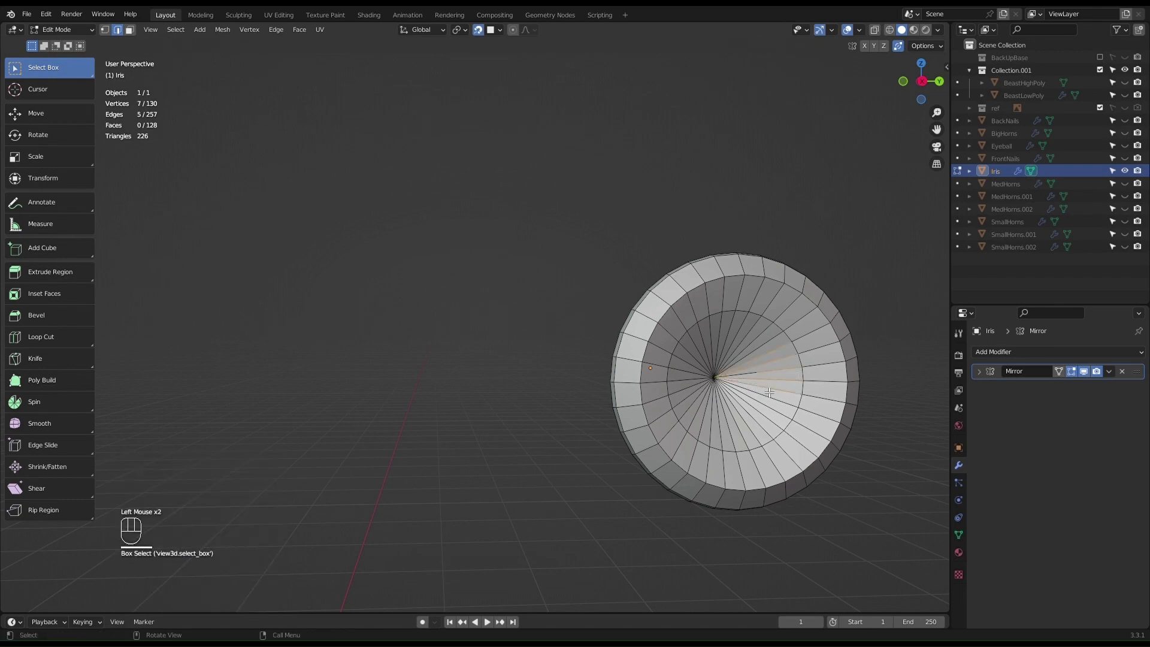
# Step: Try to box-select the stray half-length edge inside the Iris's central triangle fan
pyautogui.scroll(3, 771, 399)
pyautogui.keyDown('shift'); pyautogui.moveTo(771, 399); pyautogui.dragTo(699, 345, button='middle'); pyautogui.keyUp('shift')
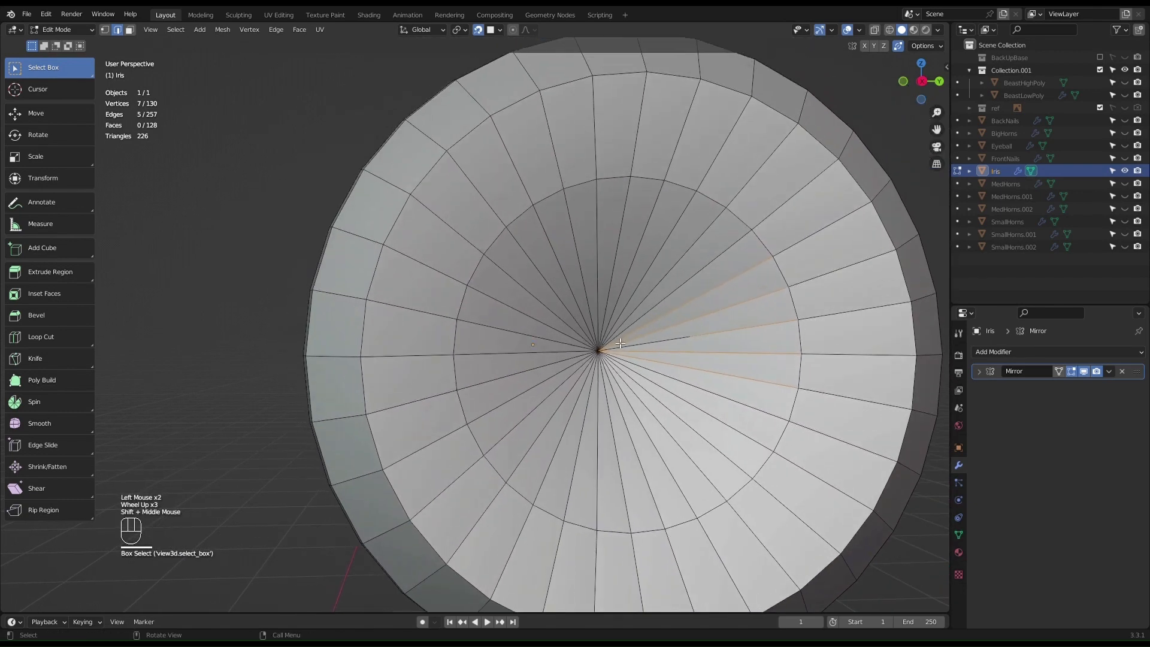
pyautogui.moveTo(699, 345); pyautogui.dragTo(709, 369)
pyautogui.click(685, 345)
pyautogui.click(706, 353)
pyautogui.moveTo(692, 336); pyautogui.dragTo(711, 370)
pyautogui.moveTo(679, 286); pyautogui.dragTo(711, 392)
pyautogui.keyDown('shift'); pyautogui.moveTo(577, 261); pyautogui.dragTo(605, 360); pyautogui.keyUp('shift')
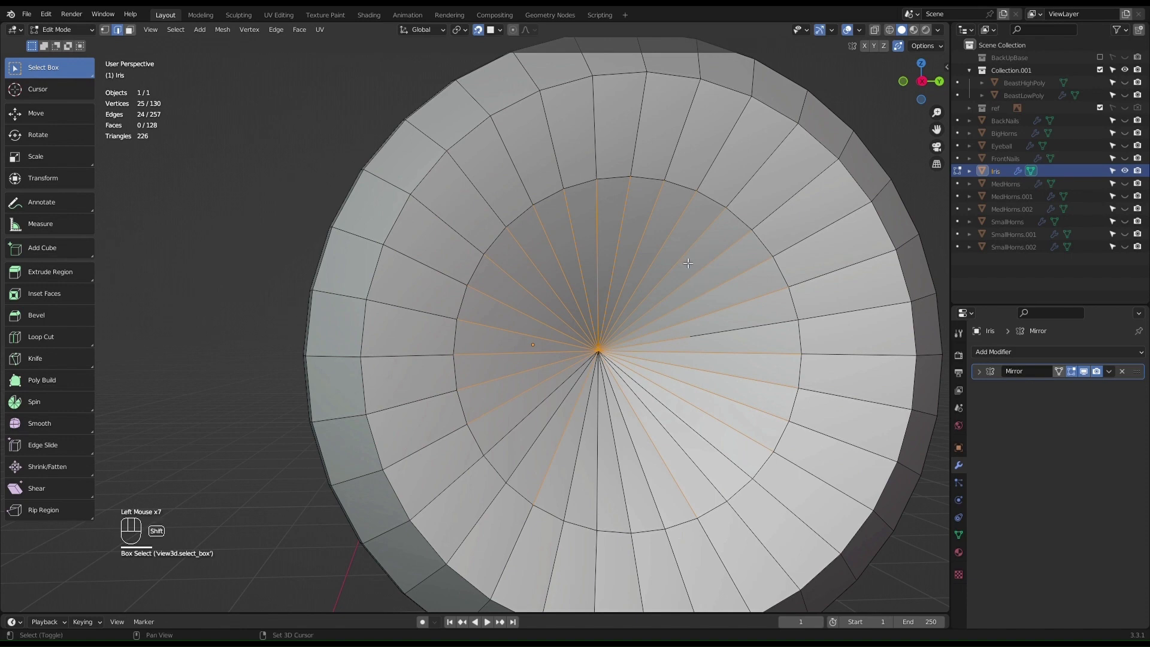
# Step: Switch to vertex selection and dissolve the stray vertex partway along the central triangle fan, keeping the surrounding faces
pyautogui.press('1')
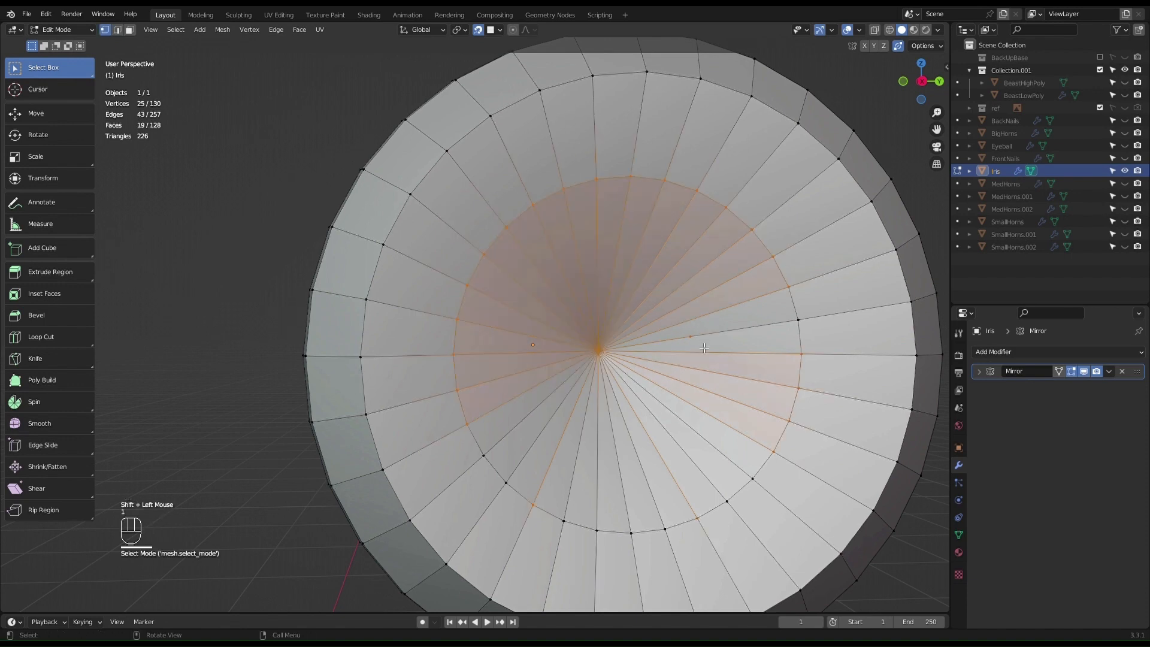
pyautogui.click(692, 337)
pyautogui.rightClick(692, 337)
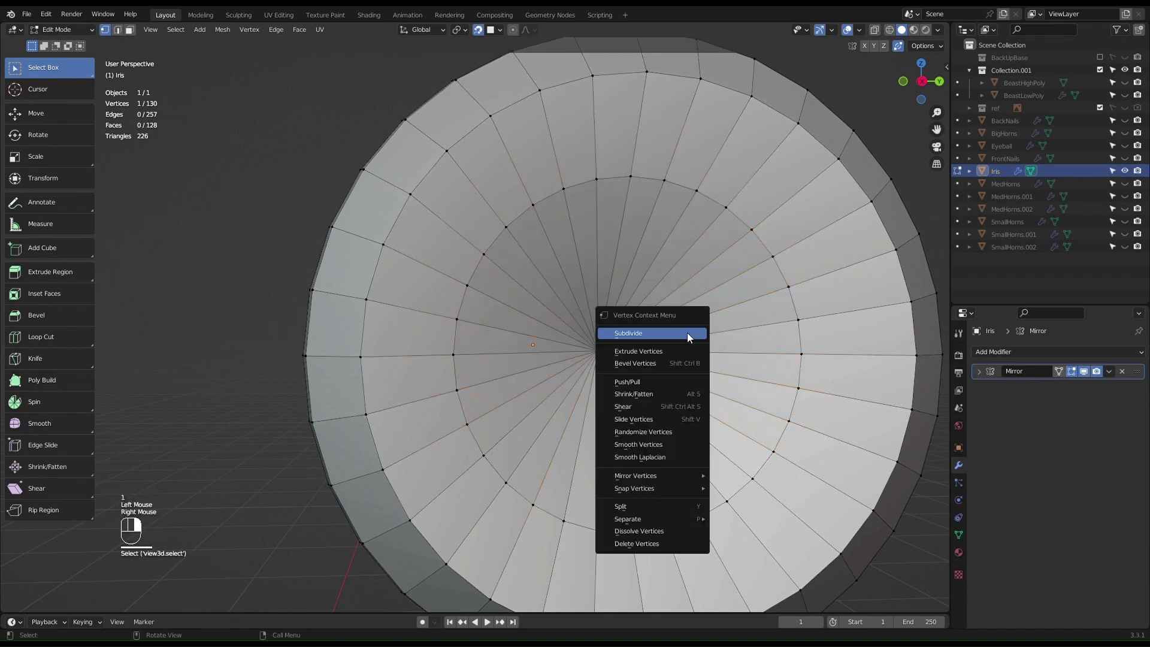
pyautogui.click(670, 547)
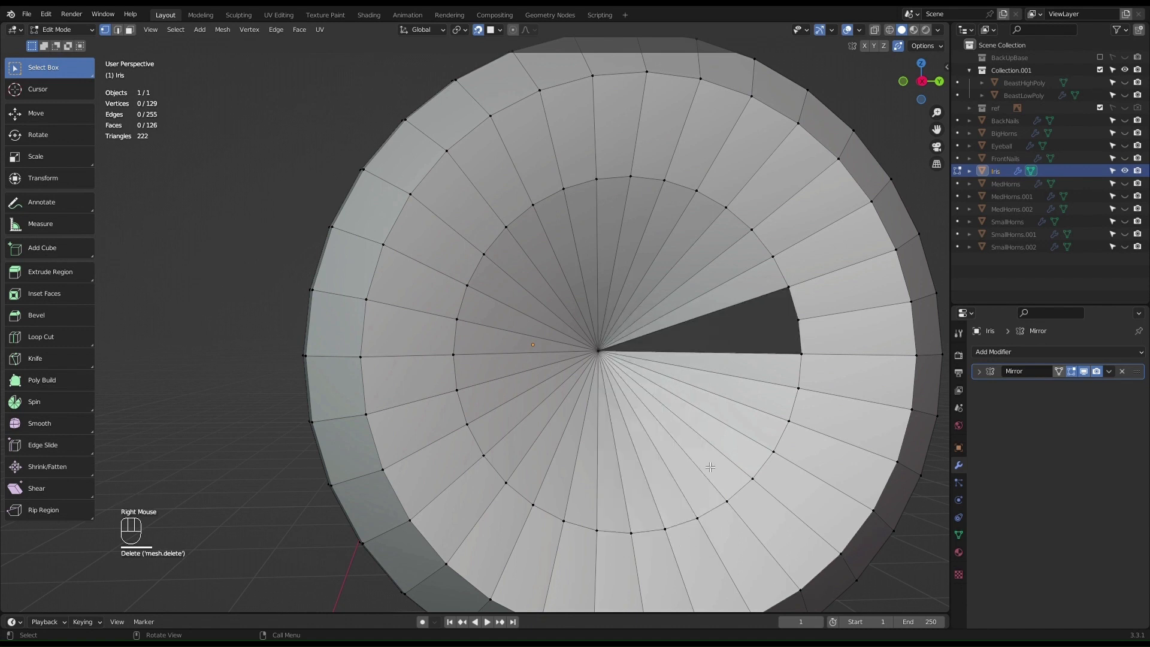
pyautogui.hotkey('ctrl', 'z')
pyautogui.rightClick(694, 340)
pyautogui.click(694, 341)
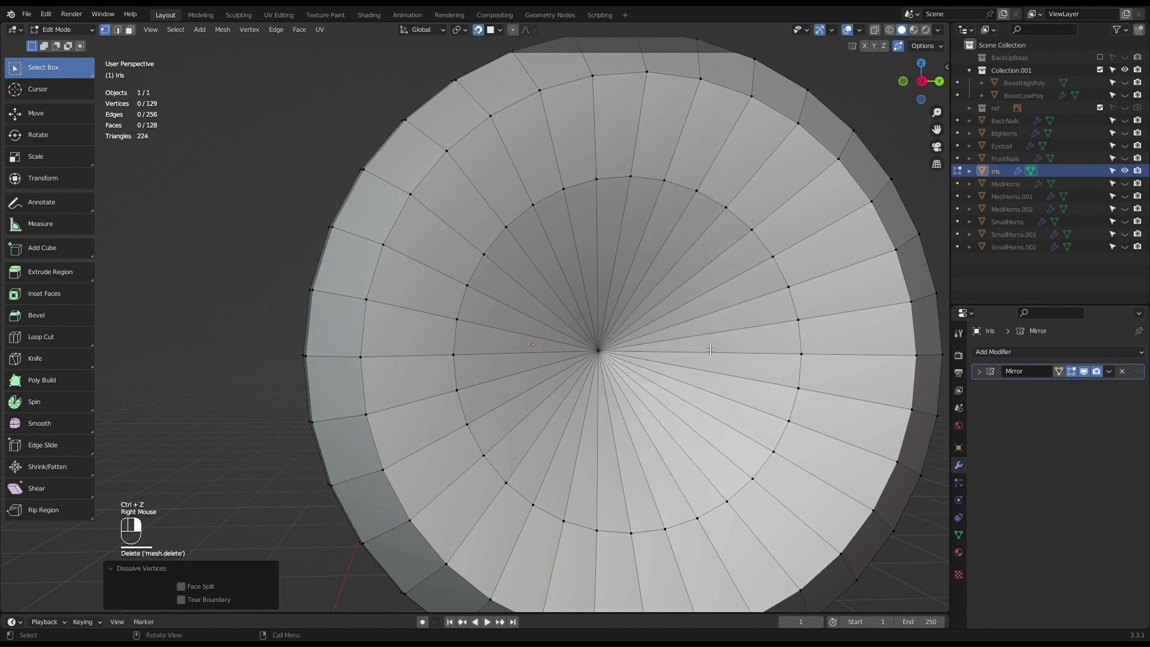
pyautogui.click(463, 328)
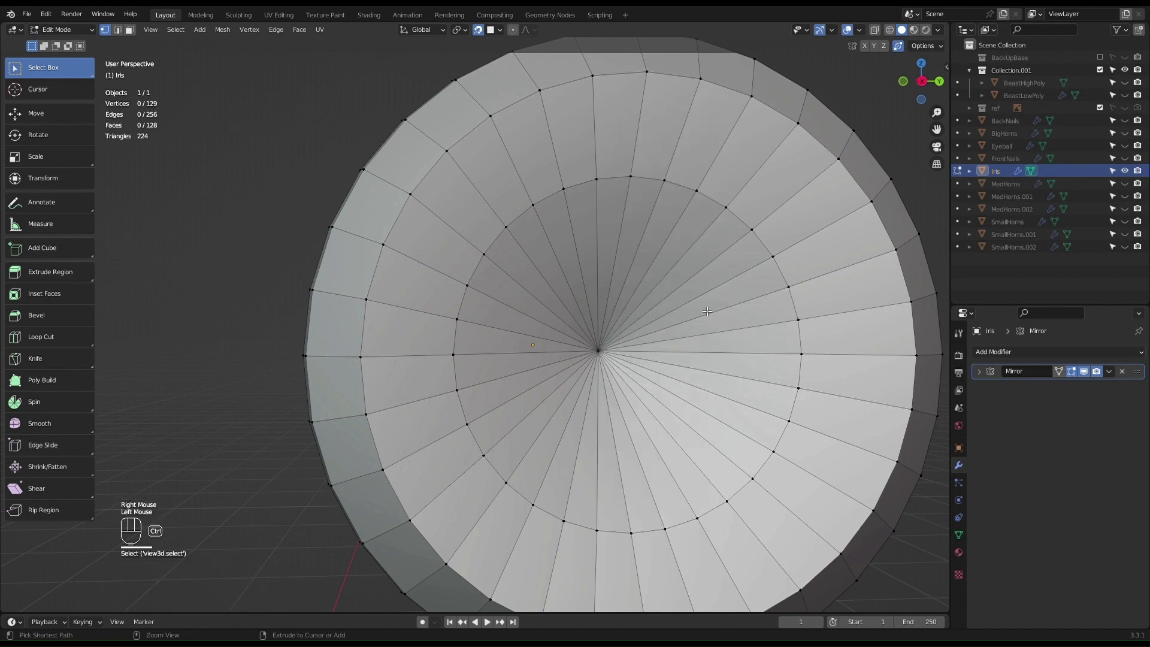
# Step: Add one centered loop cut in the quad ring around the triangle fan, and edge-slide the fan's border loop inward with factor -0.596
pyautogui.hotkey('ctrl', 'r')
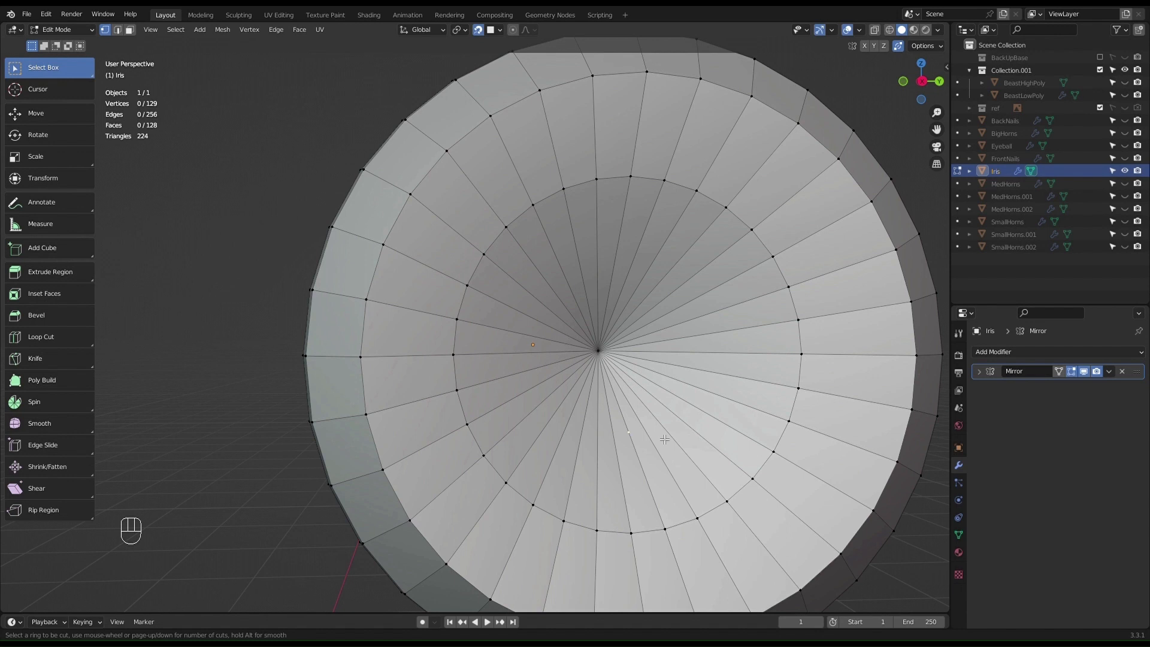
pyautogui.click(838, 359)
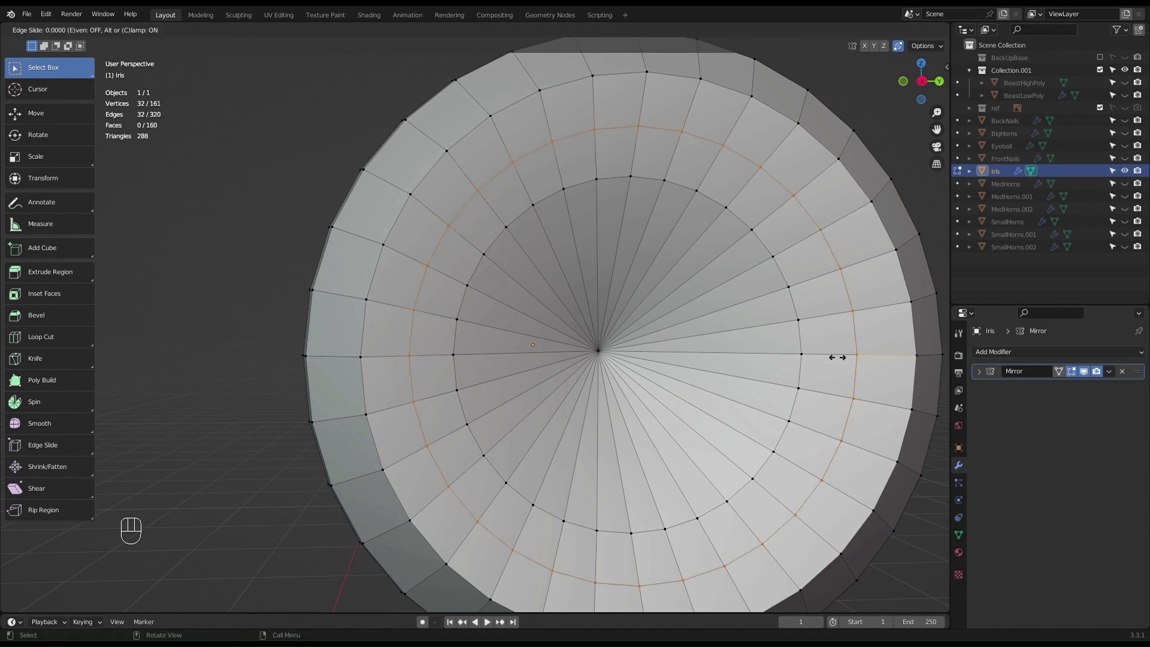
pyautogui.press('Escape')
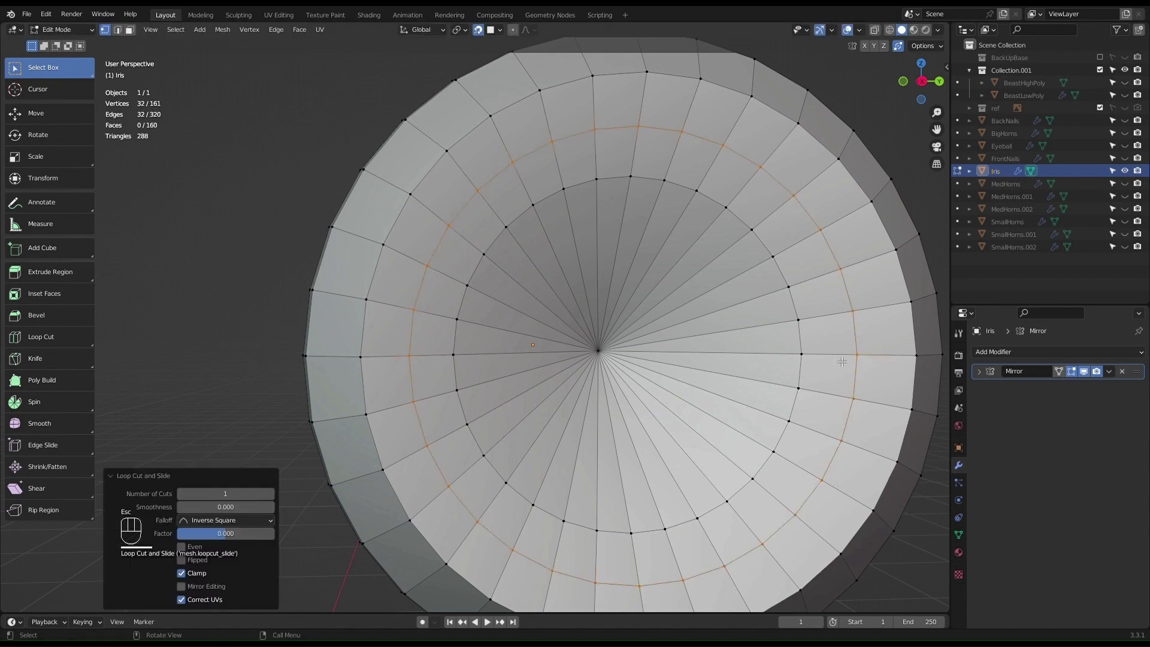
pyautogui.keyDown('alt'); pyautogui.click(804, 344); pyautogui.keyUp('alt')
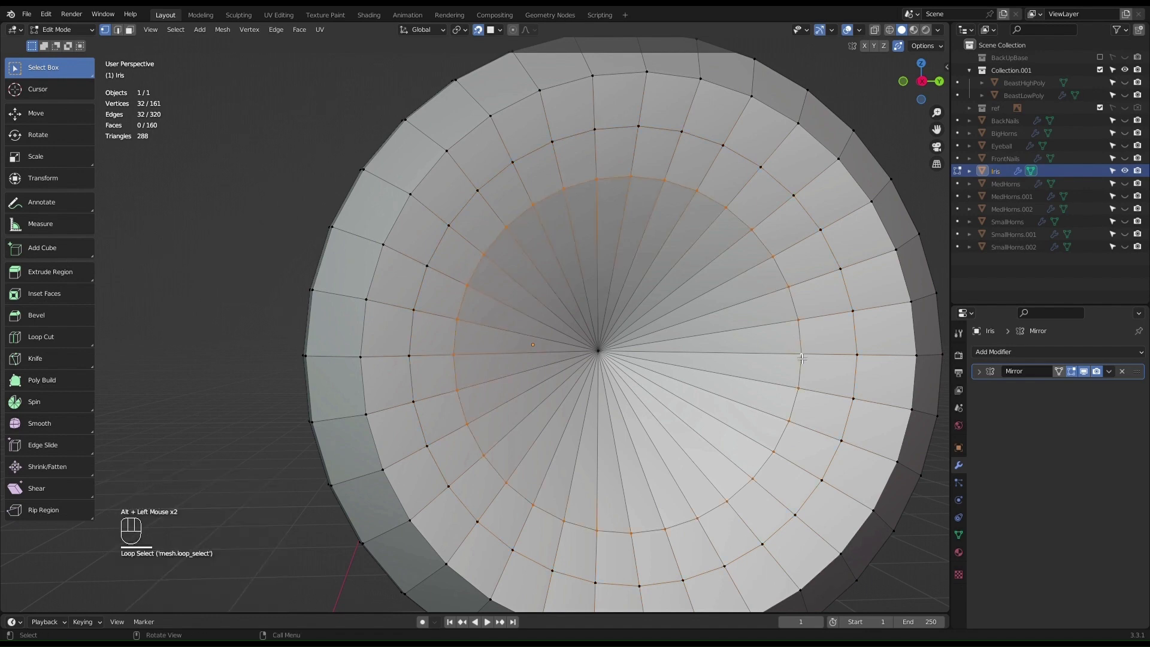
pyautogui.press('g')
pyautogui.press('g')
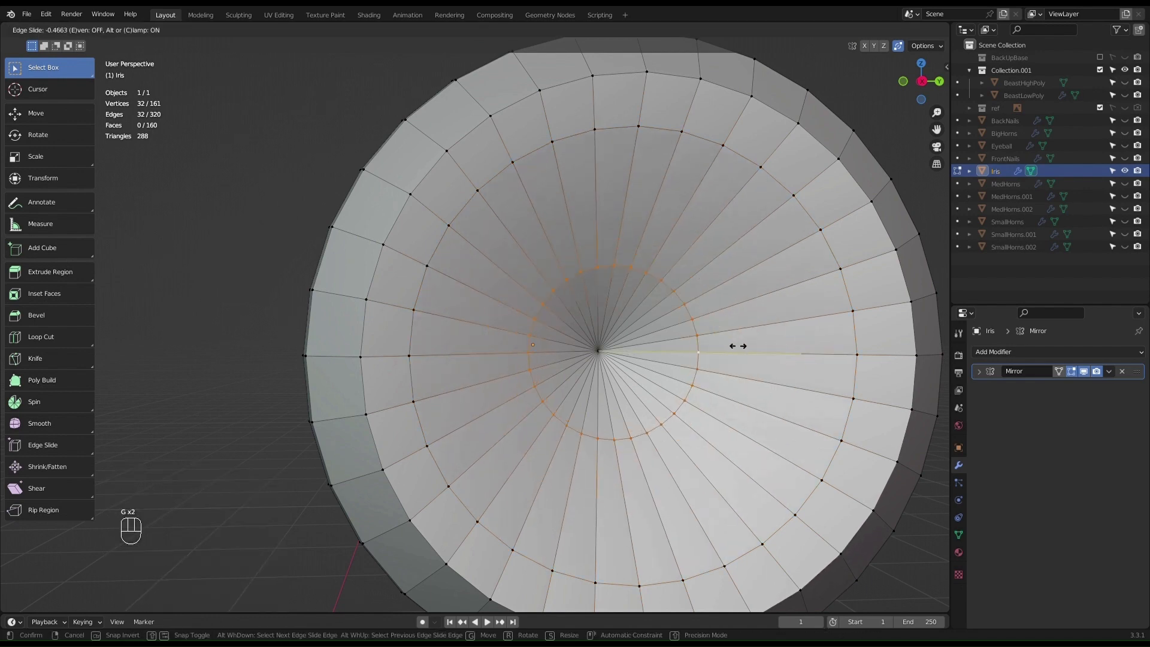
pyautogui.click(723, 337)
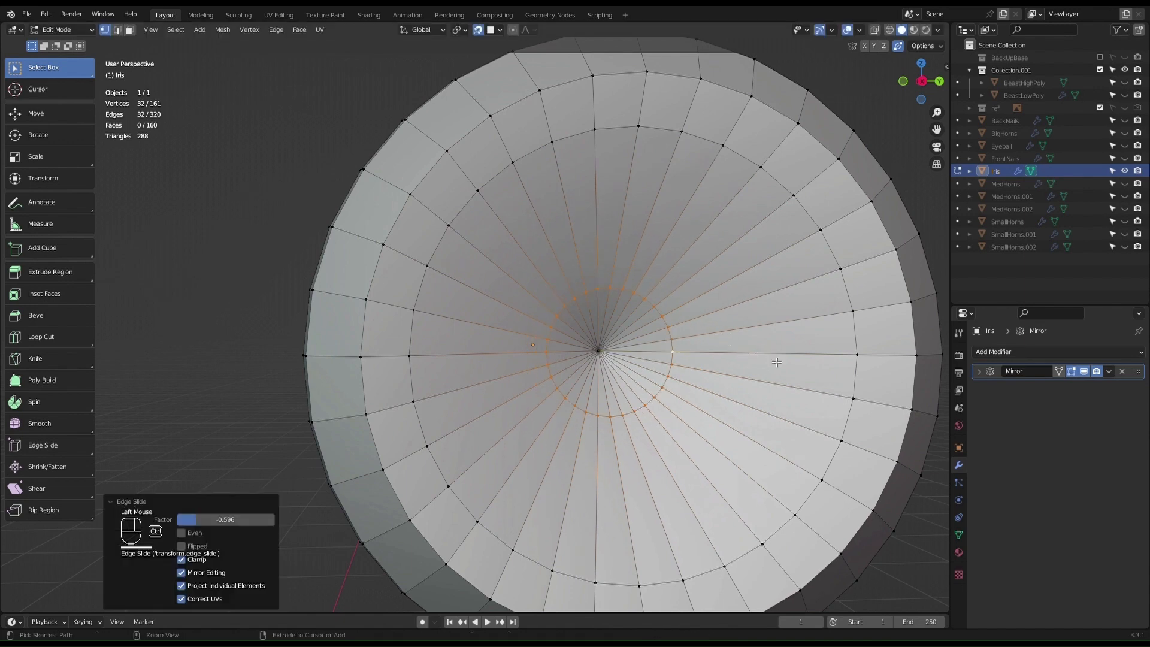
# Step: Add another single loop cut between the innermost loop and the next loop outward, with slide factor 0.079
pyautogui.hotkey('ctrl', 'r')
pyautogui.click(776, 362)
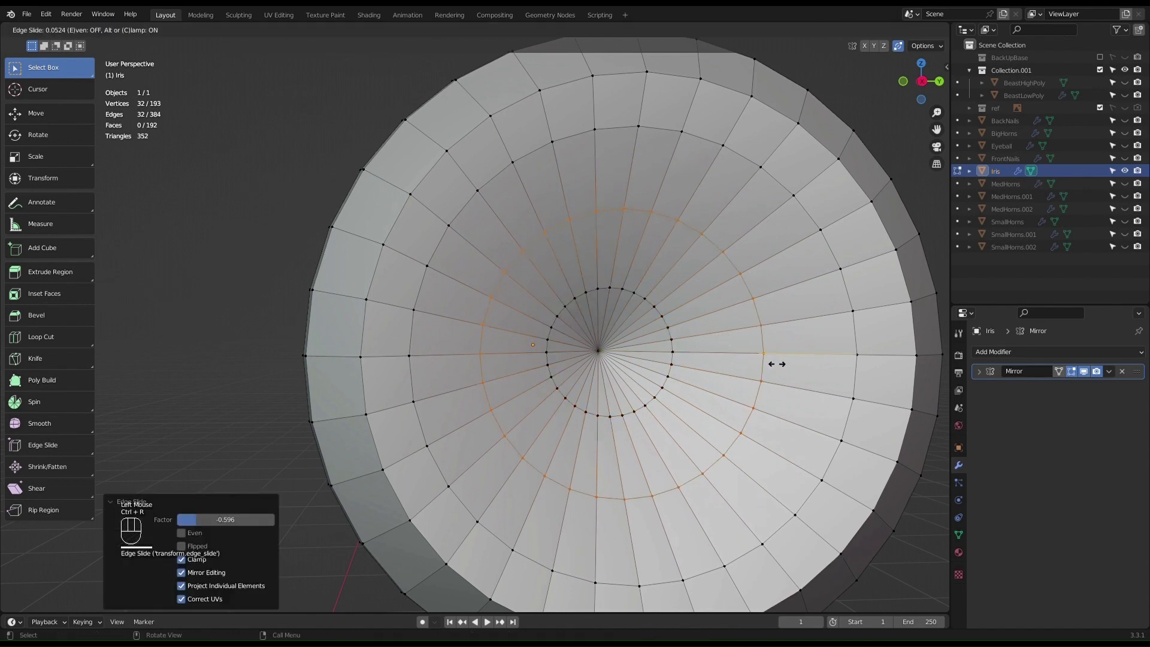
pyautogui.click(775, 364)
# Step: In bottom orthographic view, scale the newest edge loop by 1.149 and the loop nearest the cone's tip by 1.474
pyautogui.moveTo(774, 363)
pyautogui.mouseDown(button='middle')
pyautogui.moveTo(740, 322)
pyautogui.moveTo(834, 316)
pyautogui.moveTo(647, 351)
pyautogui.mouseUp(button='middle')
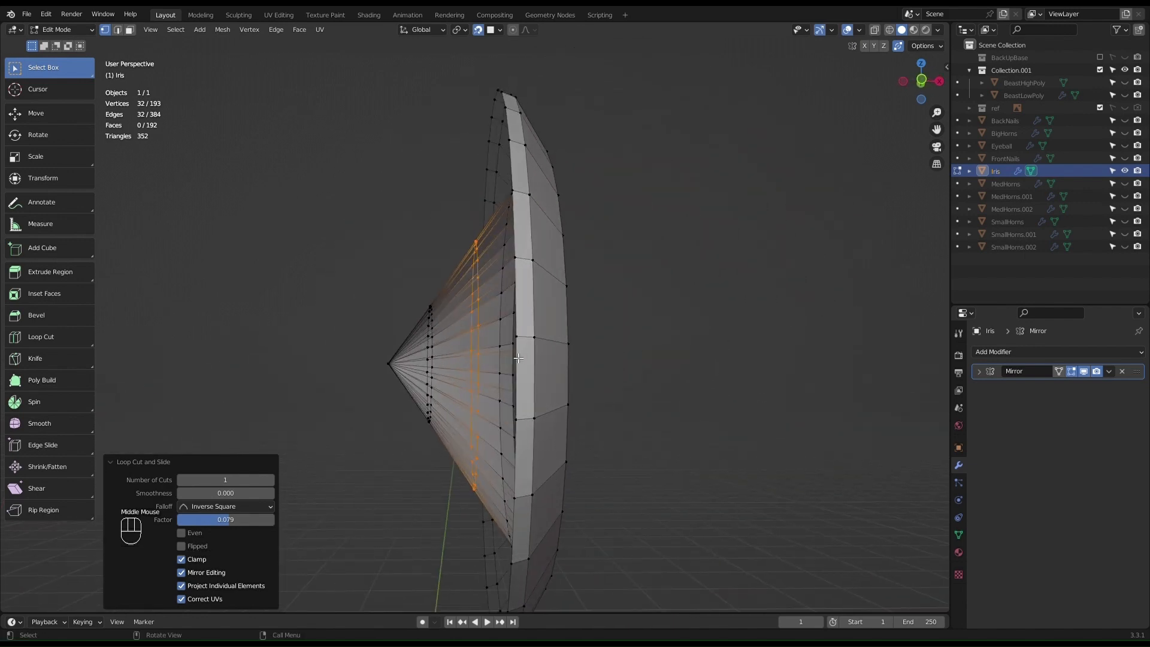
pyautogui.keyDown('alt'); pyautogui.moveTo(572, 337); pyautogui.dragTo(575, 318, button='middle'); pyautogui.keyUp('alt')
pyautogui.scroll(-2, 573, 316)
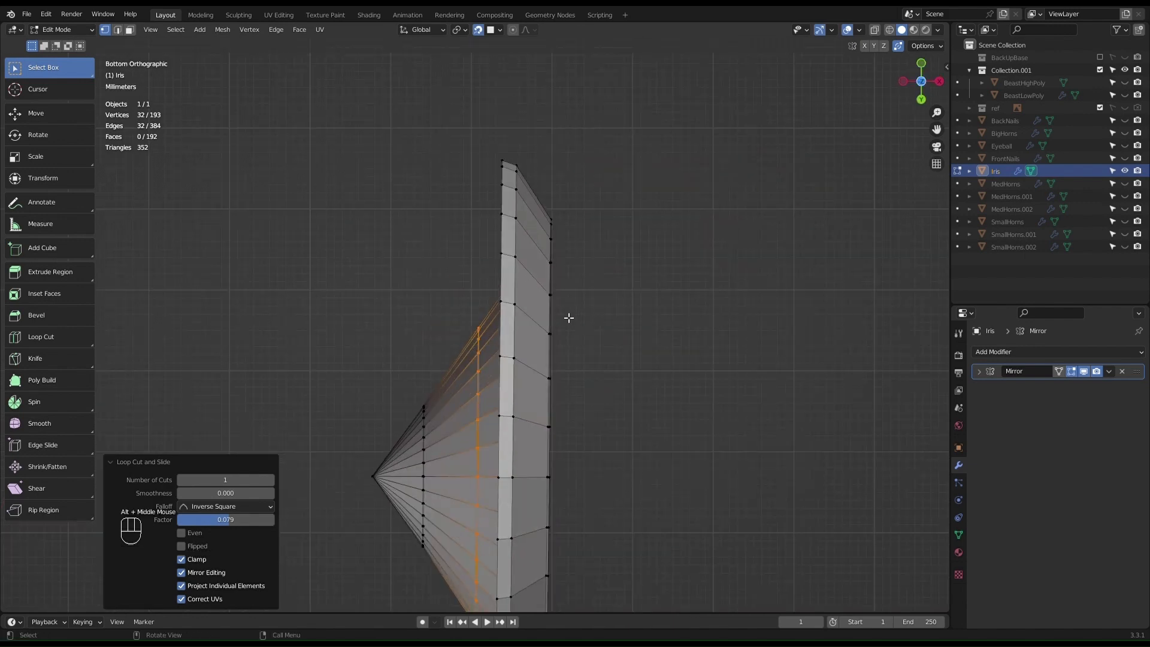
pyautogui.press('s')
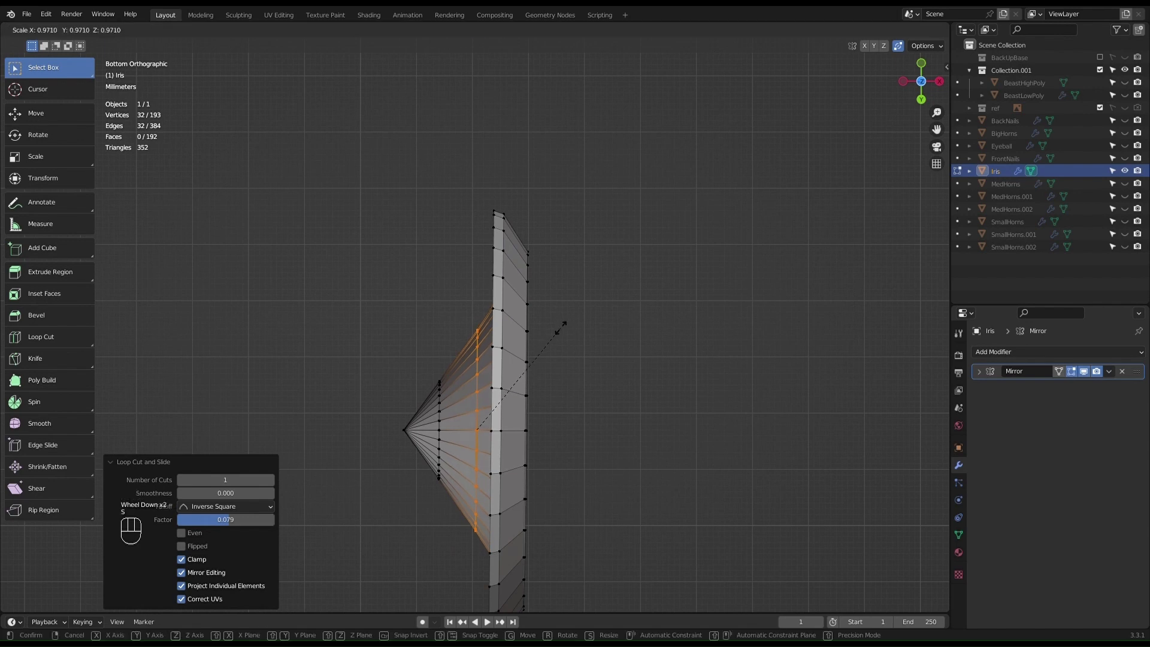
pyautogui.click(557, 295)
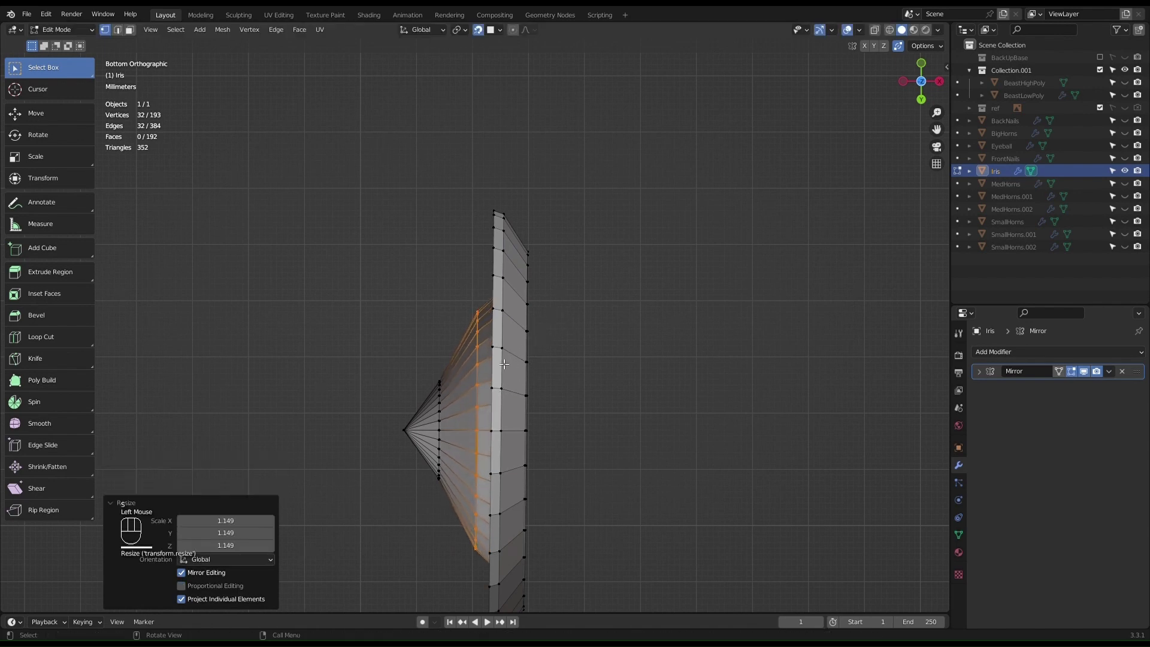
pyautogui.keyDown('alt'); pyautogui.doubleClick(439, 429); pyautogui.keyUp('alt')
pyautogui.press('s')
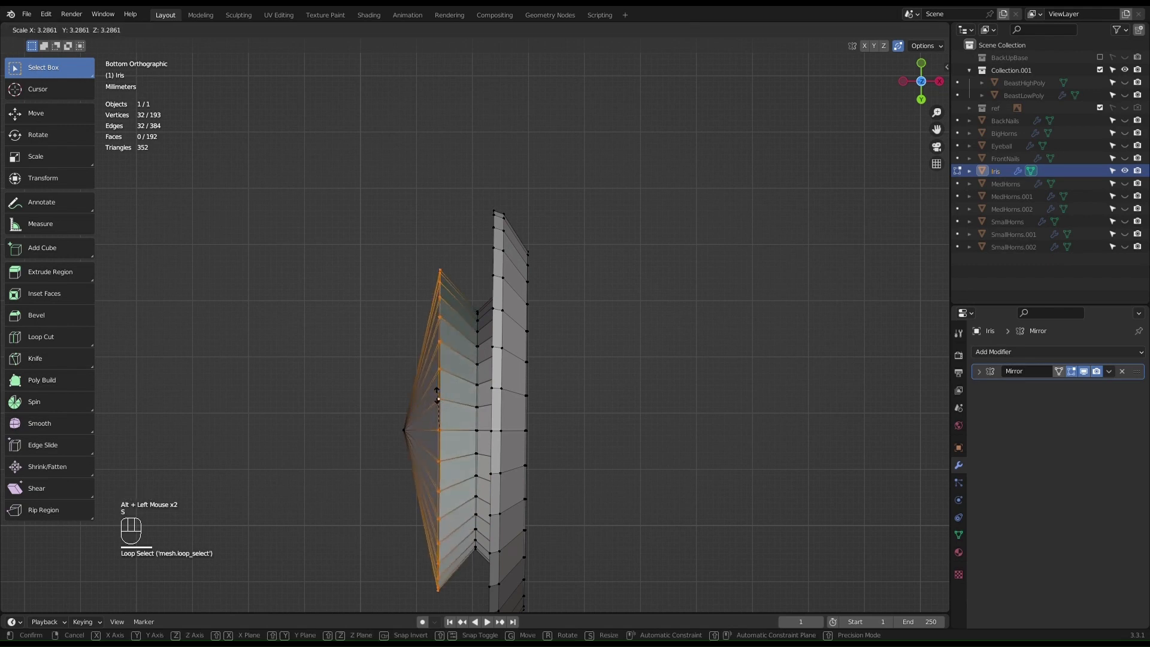
pyautogui.click(433, 419)
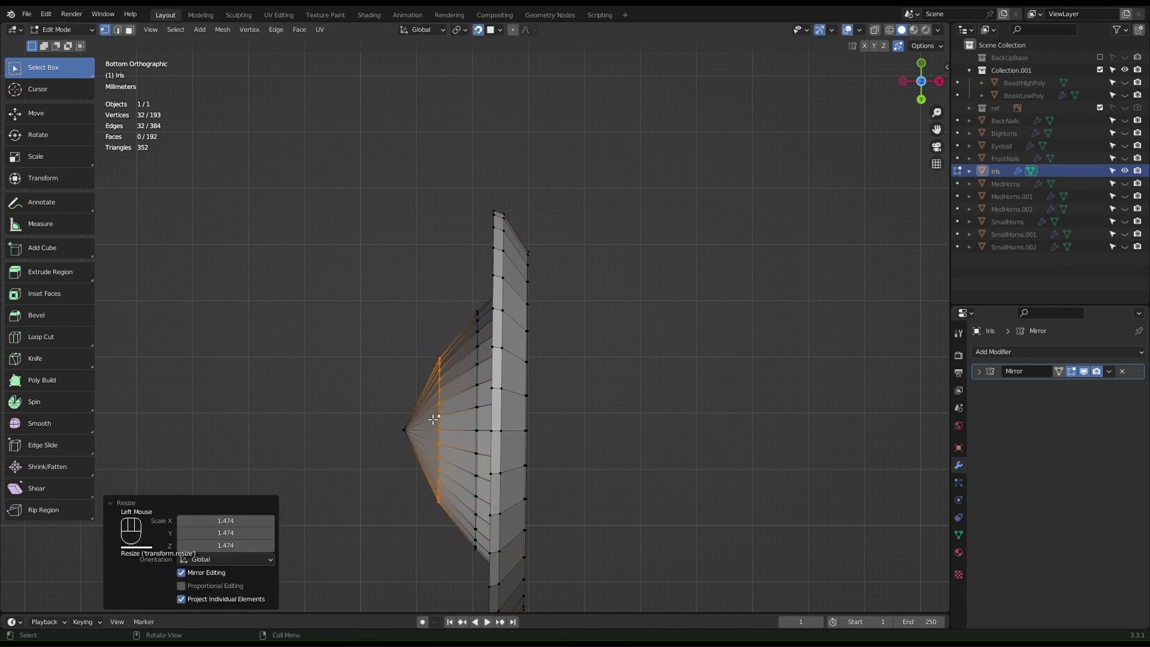
# Step: Move the cone's tip vertex about 0.0061 m along X, nearly level with the innermost loop
pyautogui.doubleClick(404, 445)
pyautogui.press('g')
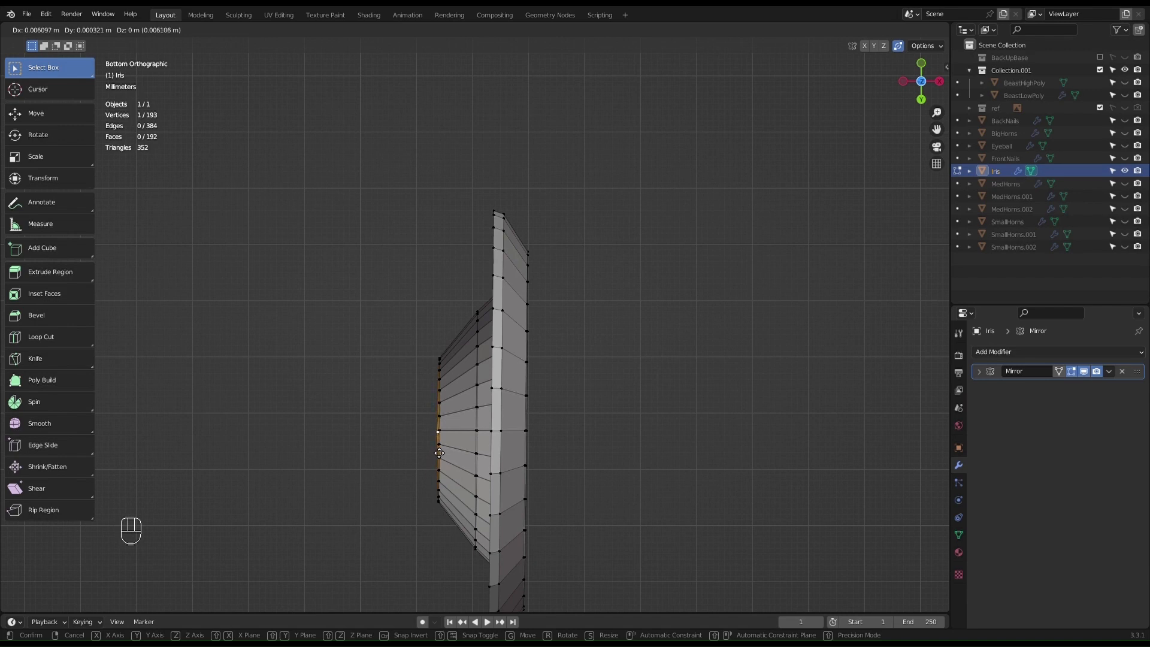
pyautogui.click(439, 453)
# Step: In front wireframe view, select the center vertex with the whole innermost loop and move them about 0.0035 m along X
pyautogui.scroll(-2, 423, 353)
pyautogui.keyDown('shift'); pyautogui.moveTo(428, 354); pyautogui.dragTo(545, 269, button='middle'); pyautogui.keyUp('shift')
pyautogui.scroll(4, 543, 385)
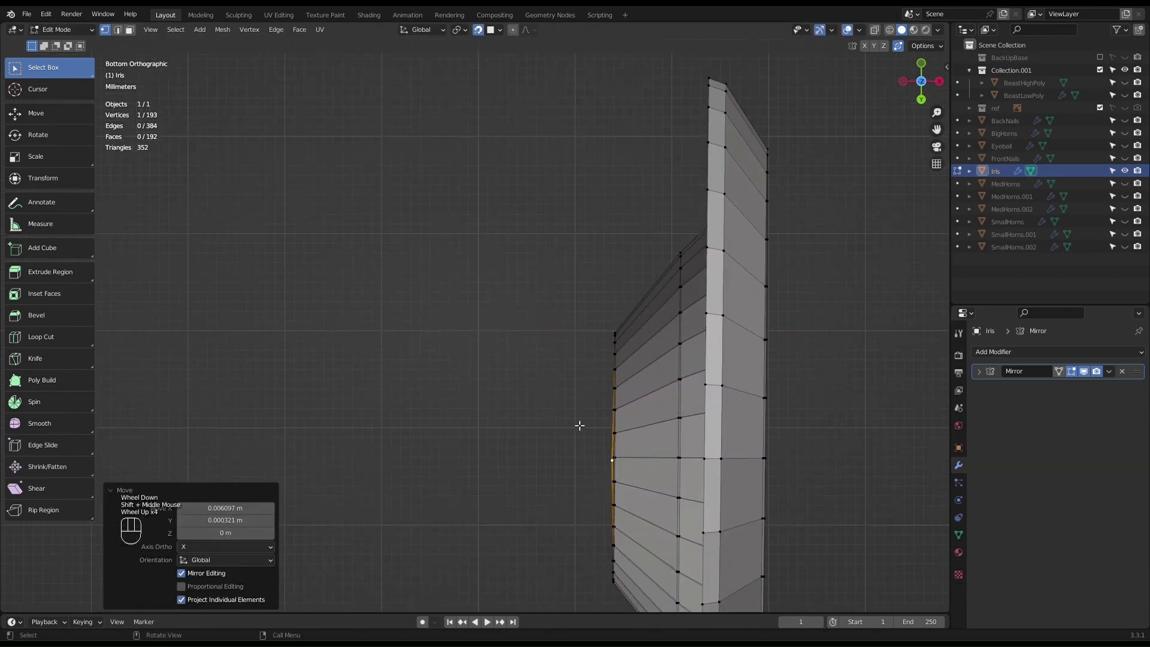
pyautogui.scroll(-1, 586, 434)
pyautogui.moveTo(586, 434); pyautogui.dragTo(635, 360, button='middle')
pyautogui.scroll(-2, 634, 360)
pyautogui.moveTo(747, 144); pyautogui.dragTo(767, 334, button='middle')
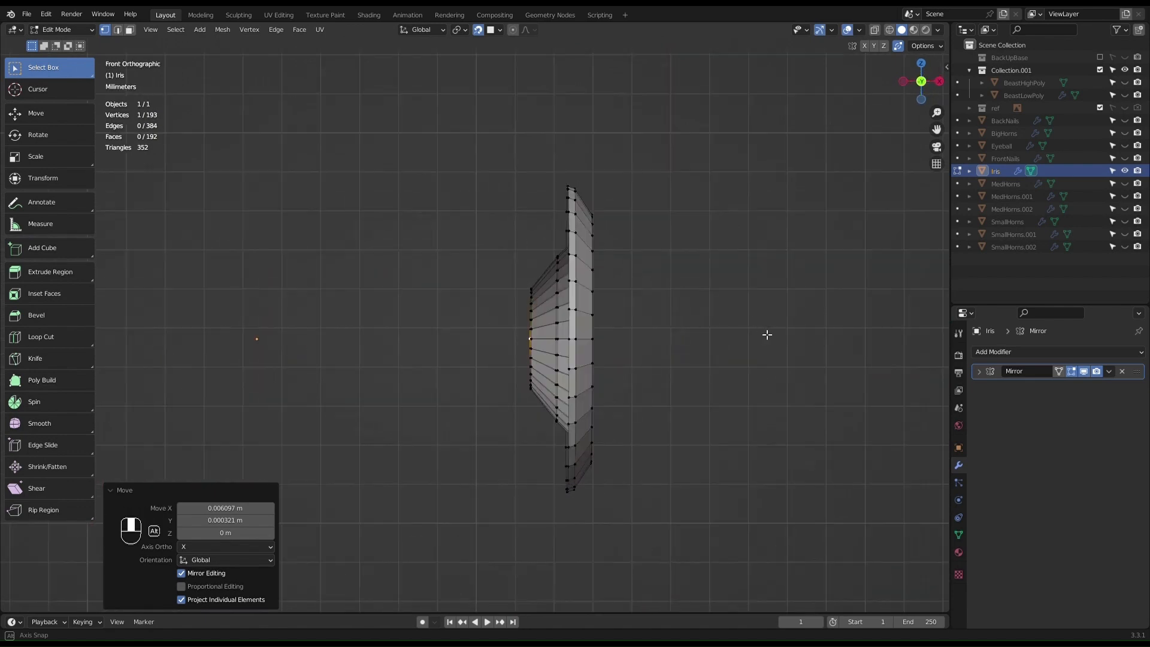
pyautogui.scroll(2, 653, 310)
pyautogui.moveTo(514, 229); pyautogui.dragTo(594, 435)
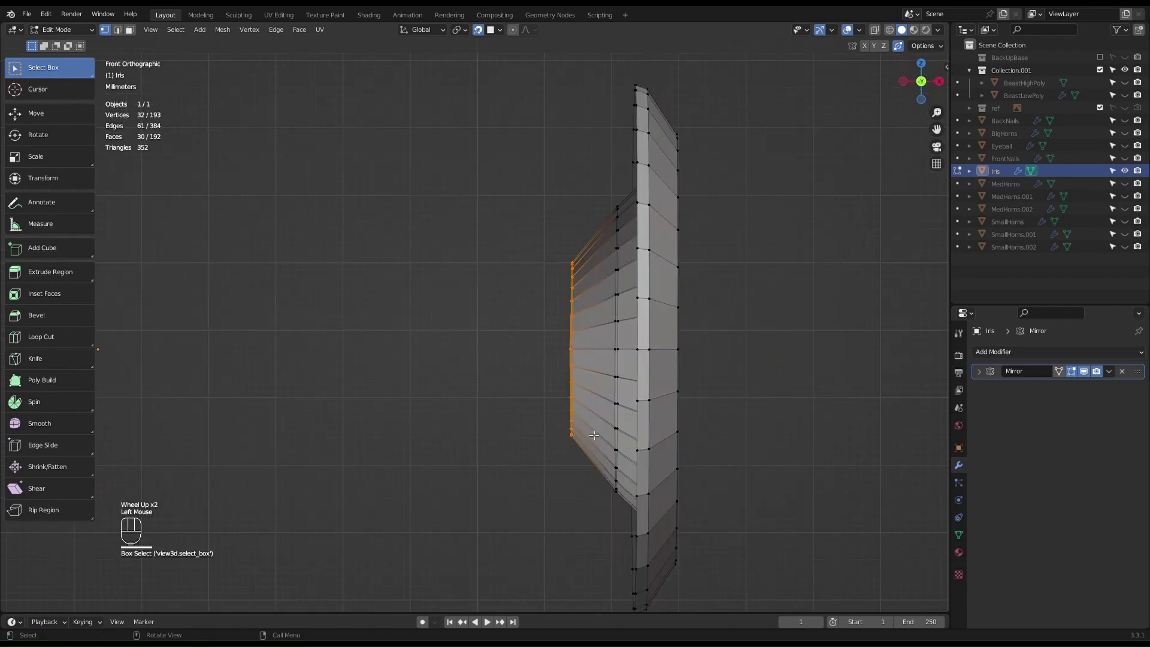
pyautogui.press('z')
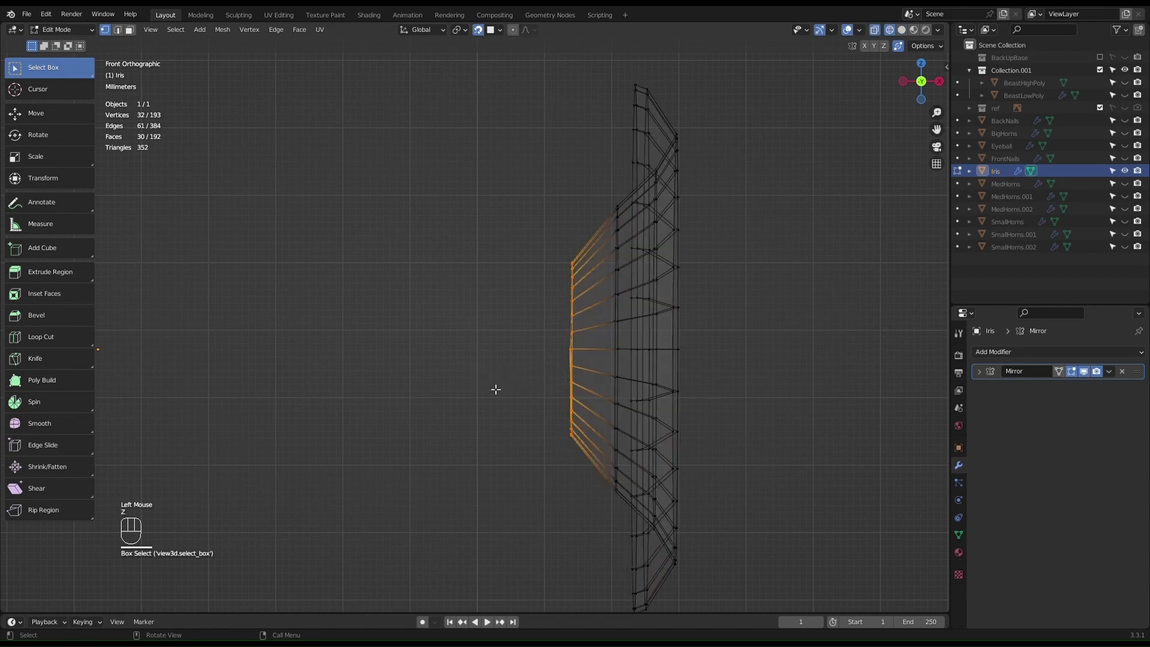
pyautogui.moveTo(509, 141); pyautogui.dragTo(590, 521)
pyautogui.press('g')
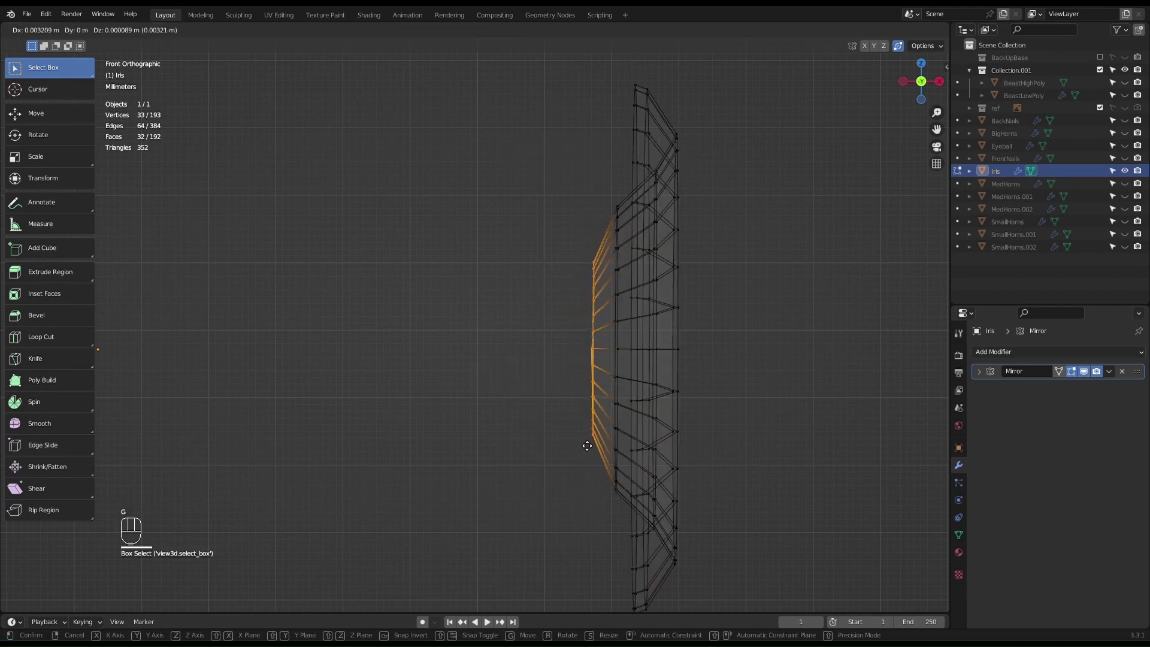
pyautogui.press('x')
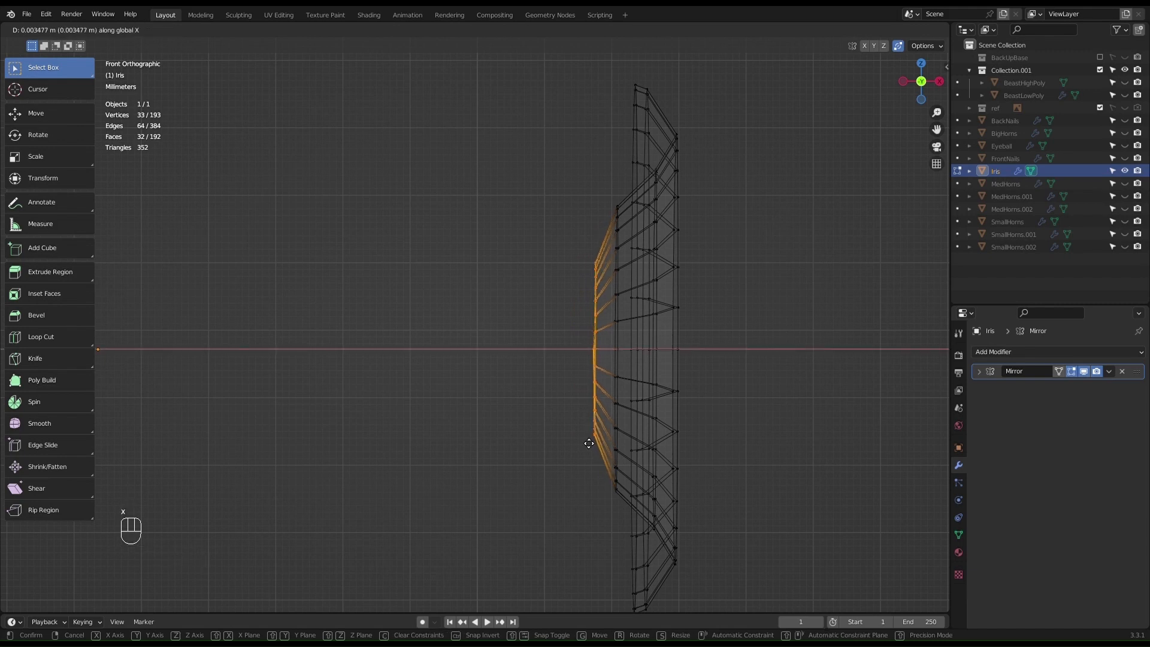
pyautogui.click(590, 444)
# Step: Select the center vertex with the two innermost loops and move them 0.003477 m along X to make the bowl shallower
pyautogui.moveTo(554, 155); pyautogui.dragTo(628, 550)
pyautogui.press('g')
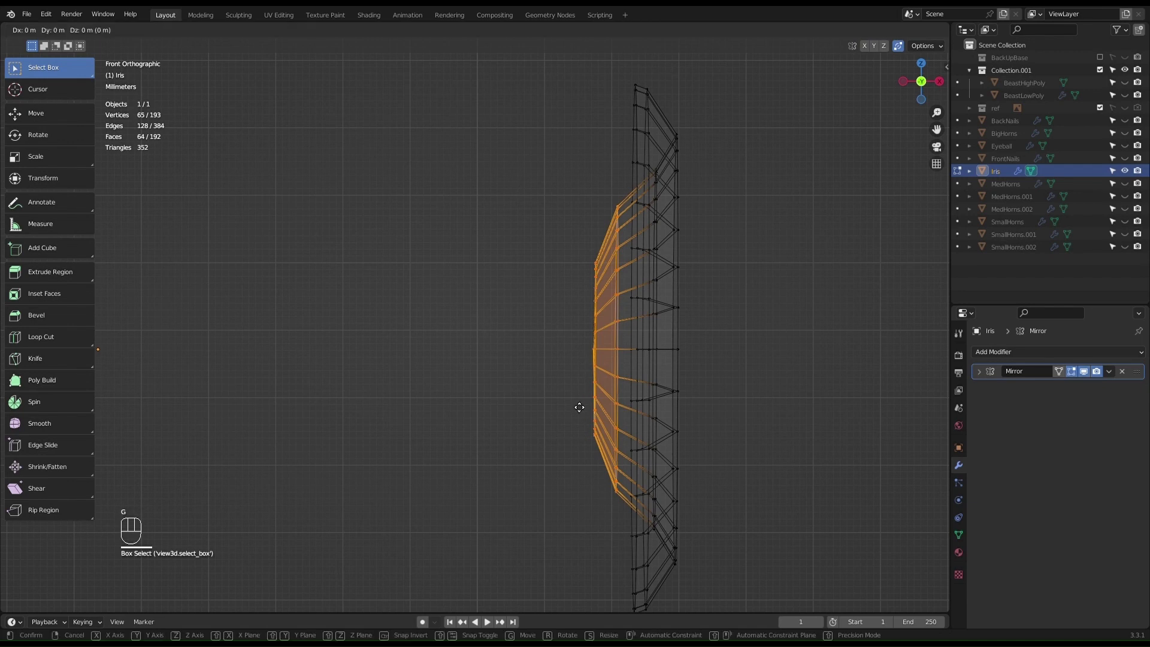
pyautogui.press('x')
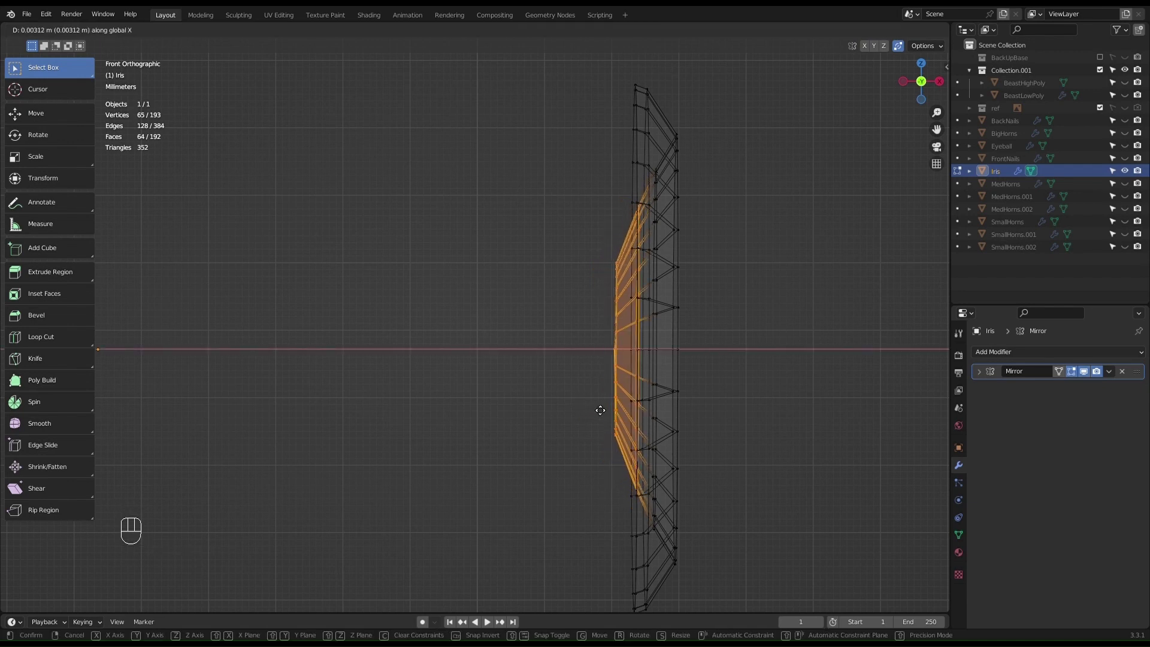
pyautogui.click(612, 399)
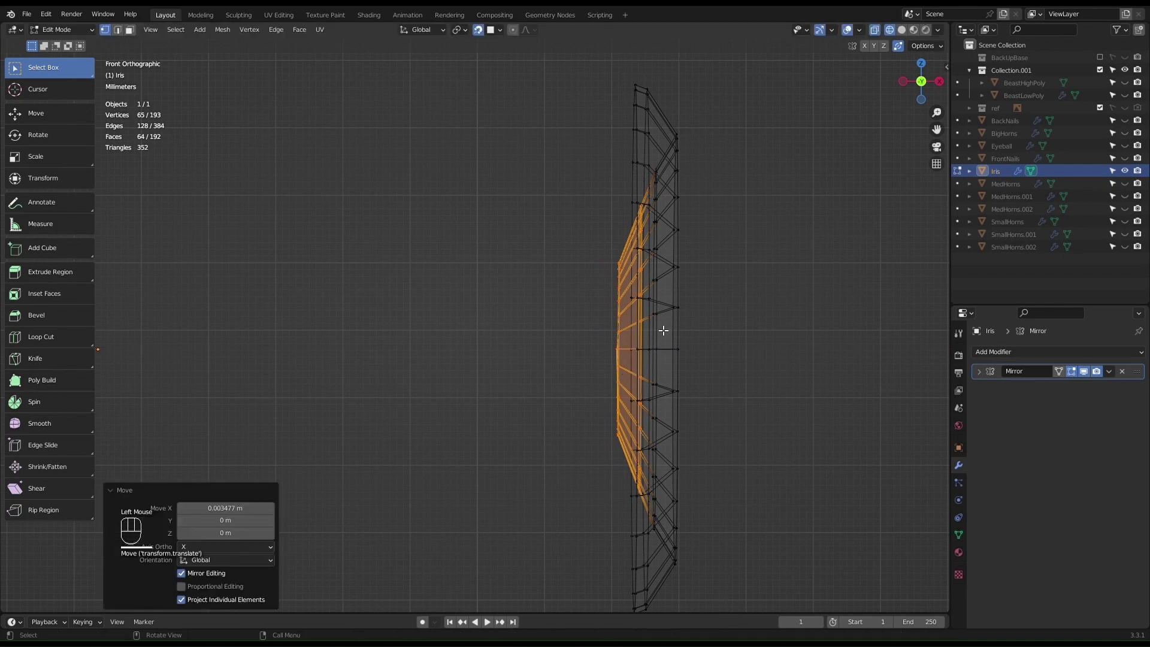
# Step: In solid shading, select the Iris's innermost ring of triangular faces in face mode and delete them to open a round pupil hole
pyautogui.scroll(-1, 663, 331)
pyautogui.moveTo(665, 336); pyautogui.dragTo(543, 340, button='middle')
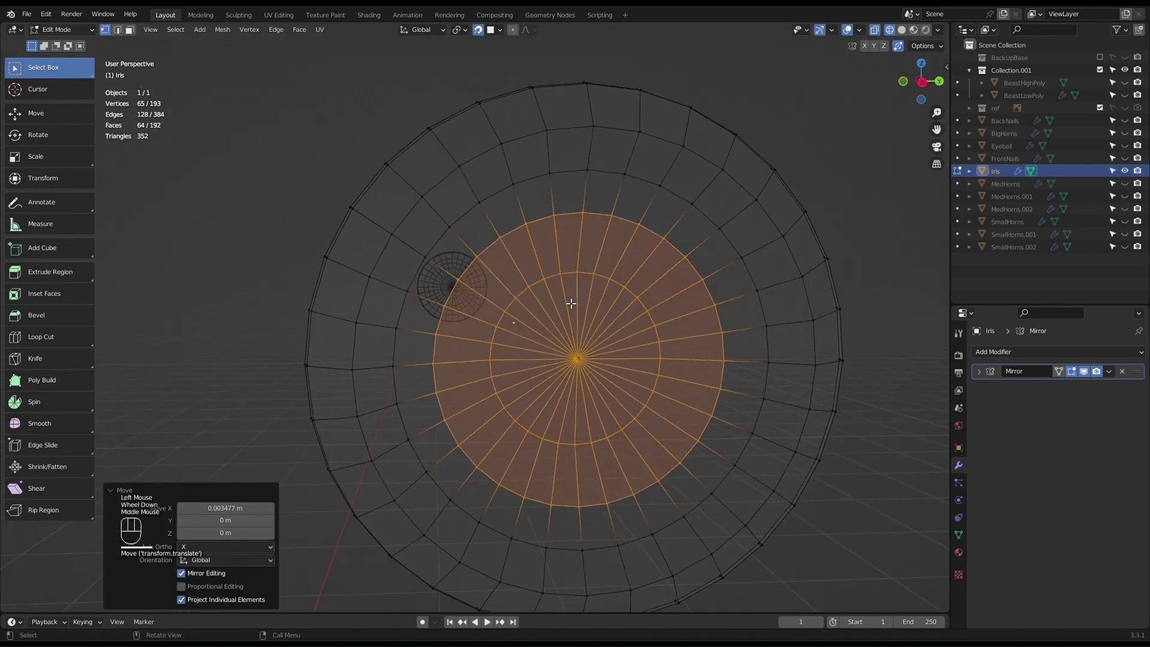
pyautogui.press('z')
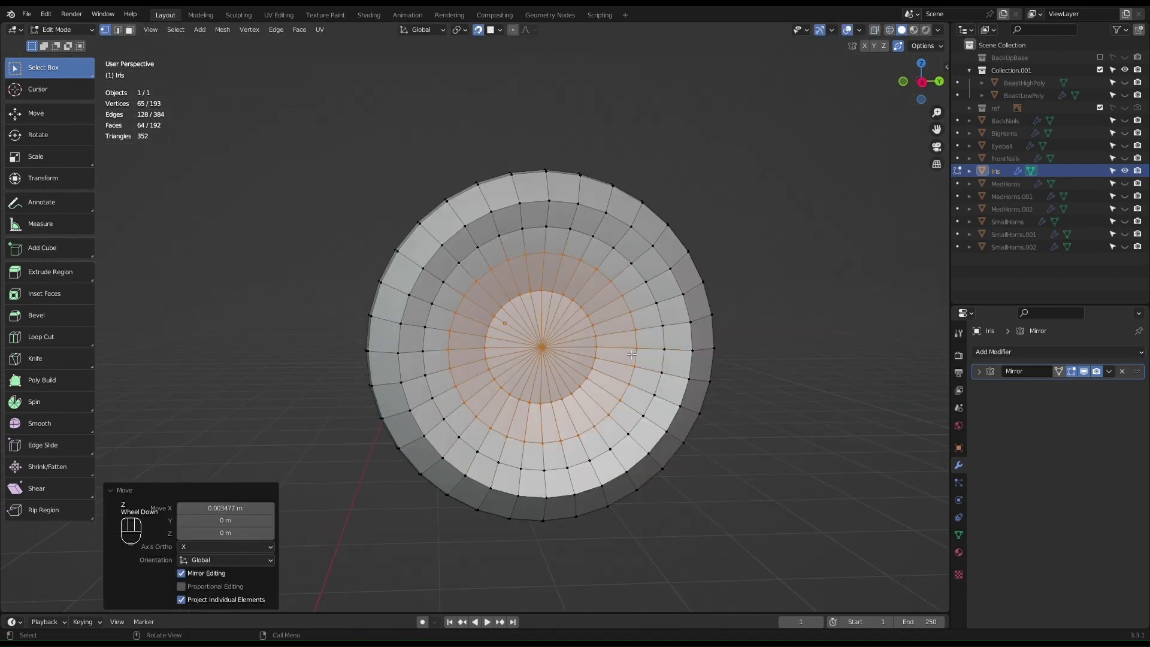
pyautogui.moveTo(632, 354); pyautogui.dragTo(651, 290, button='middle')
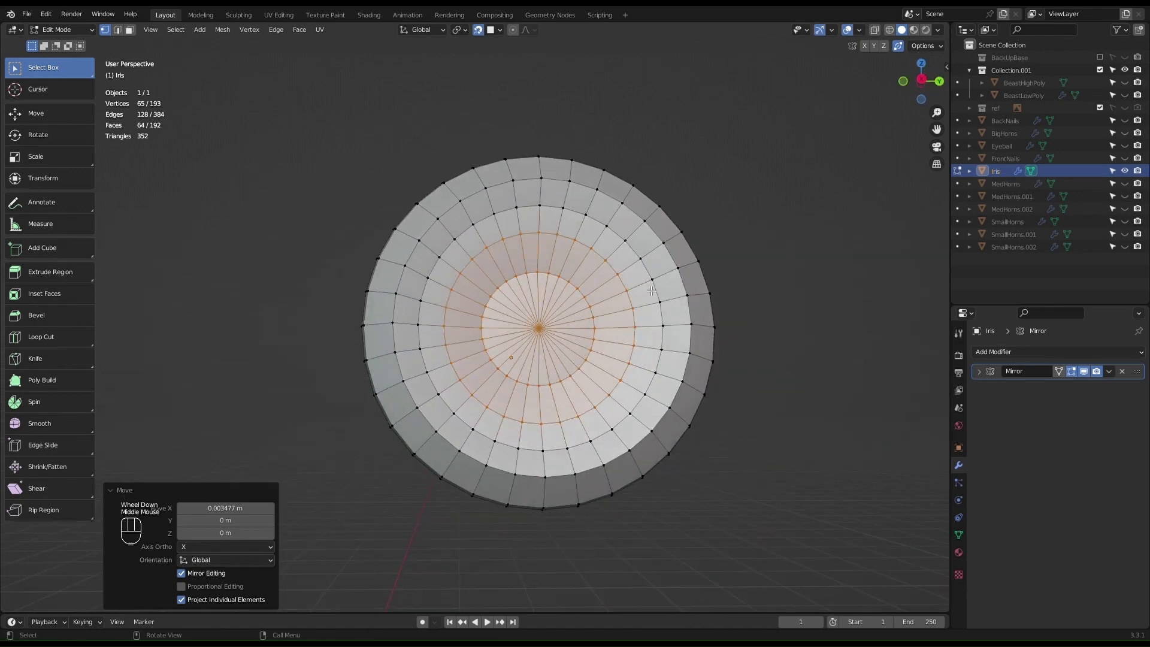
pyautogui.scroll(2, 652, 291)
pyautogui.click(602, 327)
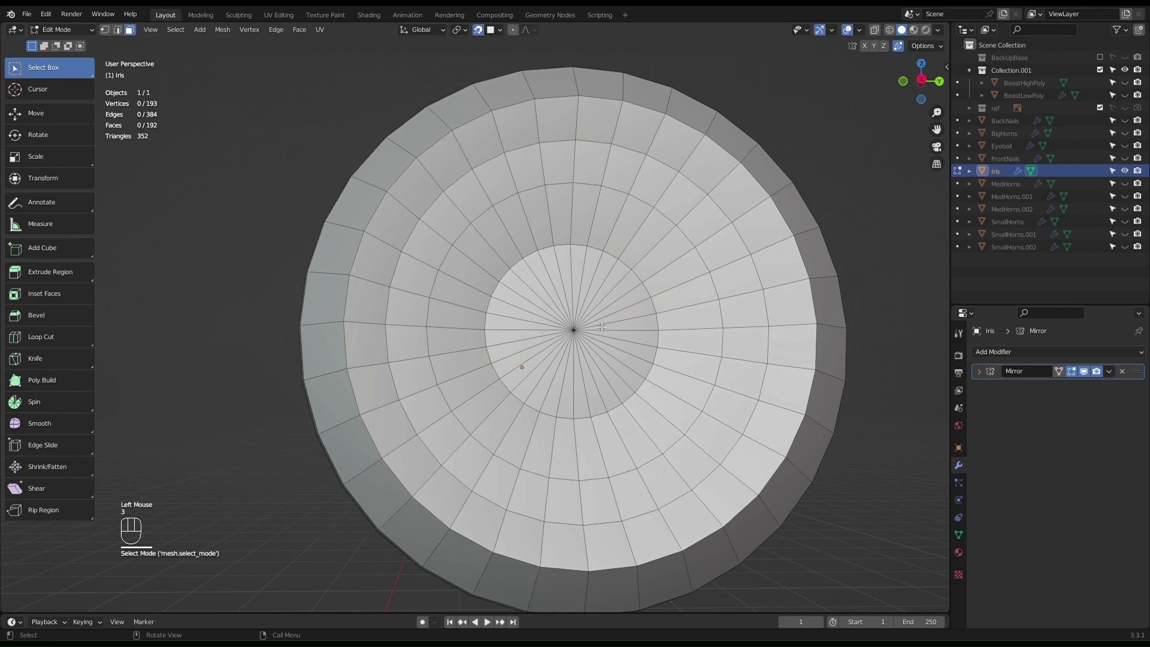
pyautogui.click(600, 345)
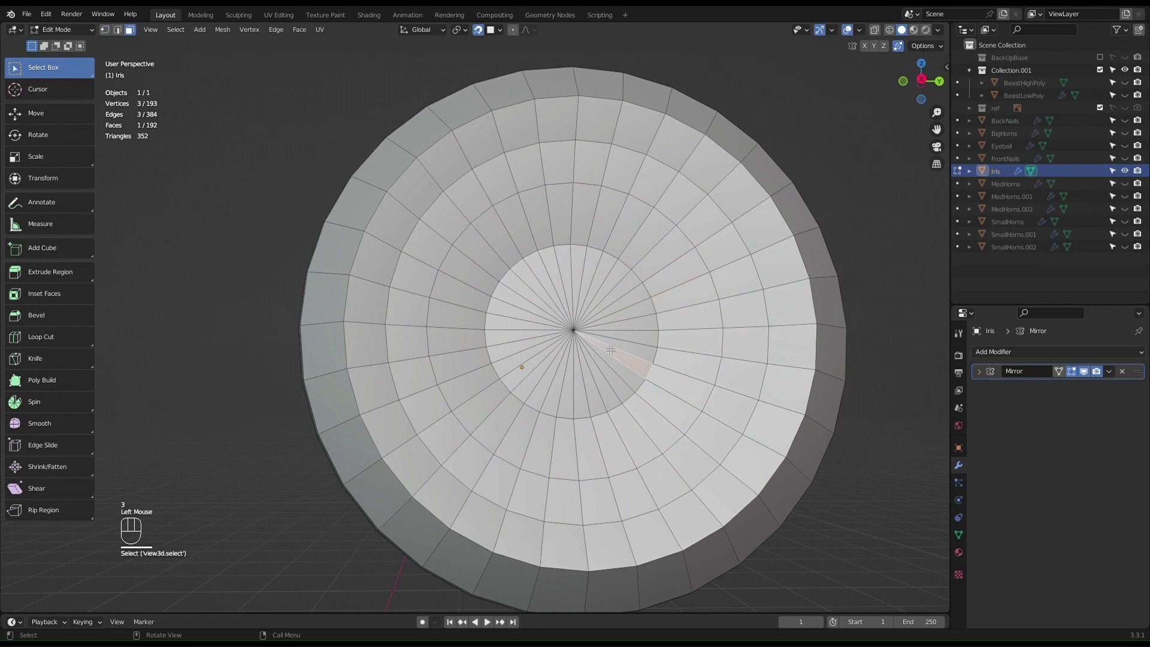
pyautogui.press('b')
pyautogui.moveTo(513, 276); pyautogui.dragTo(550, 327)
pyautogui.moveTo(611, 374); pyautogui.dragTo(618, 381)
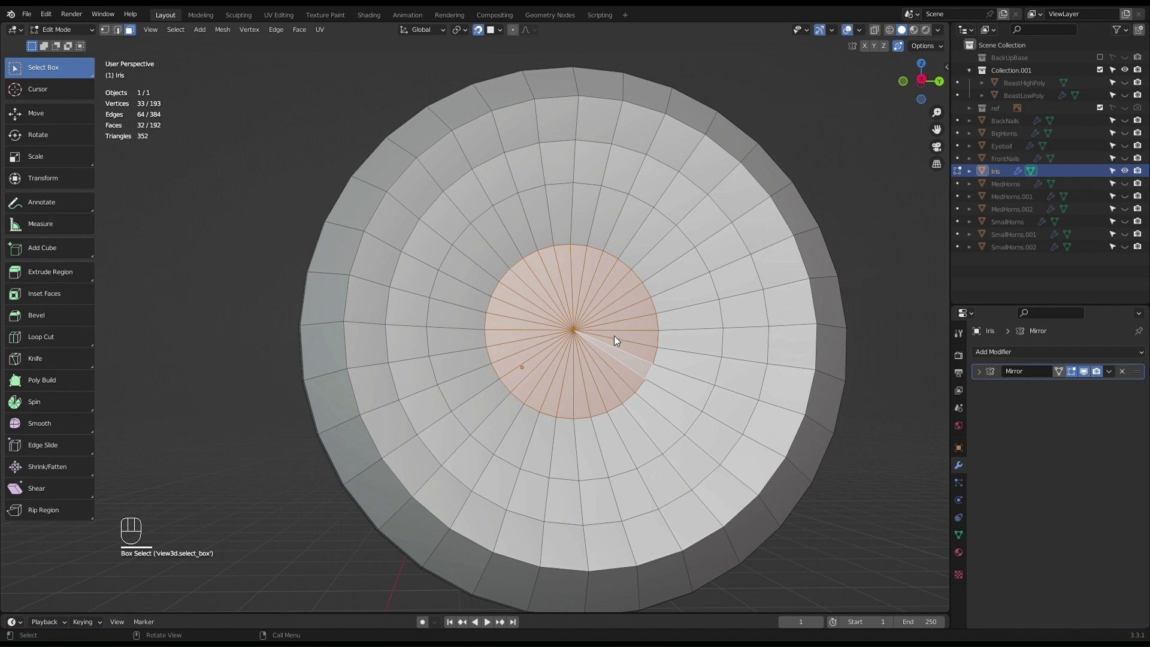
pyautogui.moveTo(615, 340); pyautogui.dragTo(581, 563, button='right')
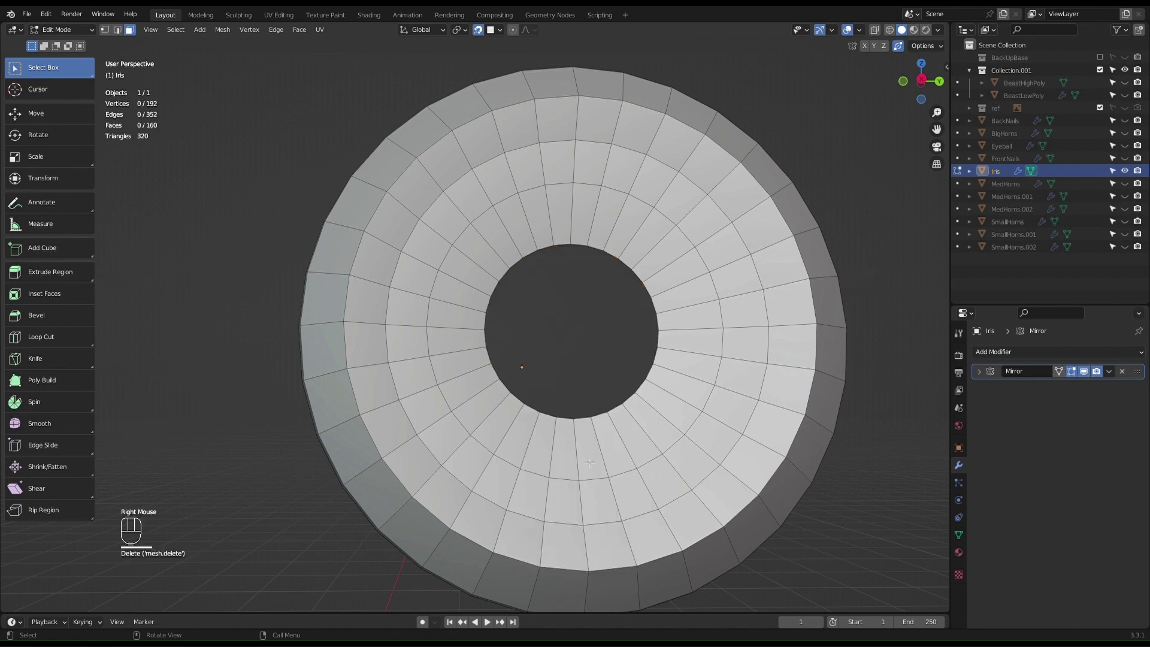
pyautogui.click(666, 319)
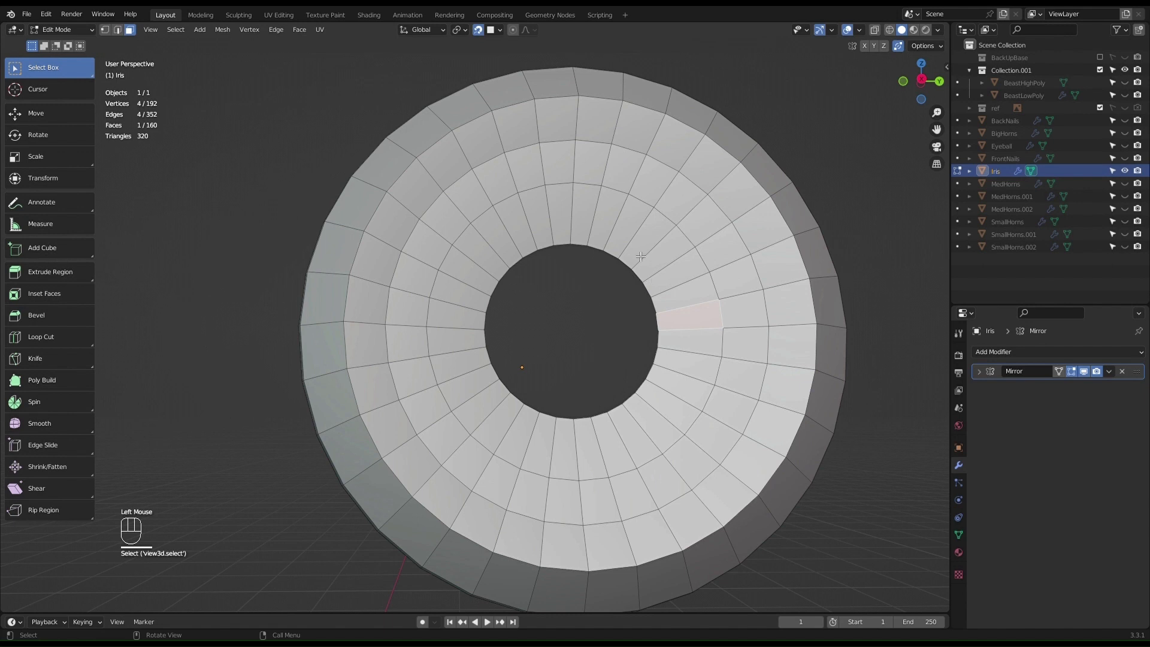
pyautogui.press('e')
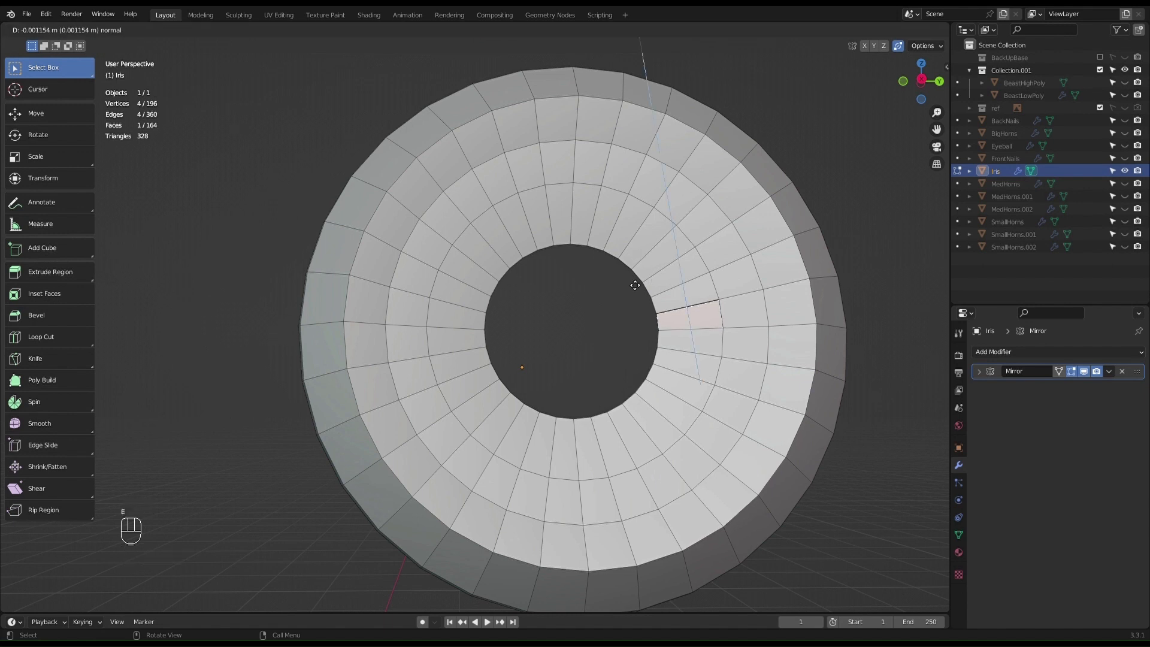
pyautogui.press('Escape')
pyautogui.hotkey('ctrl', 'z')
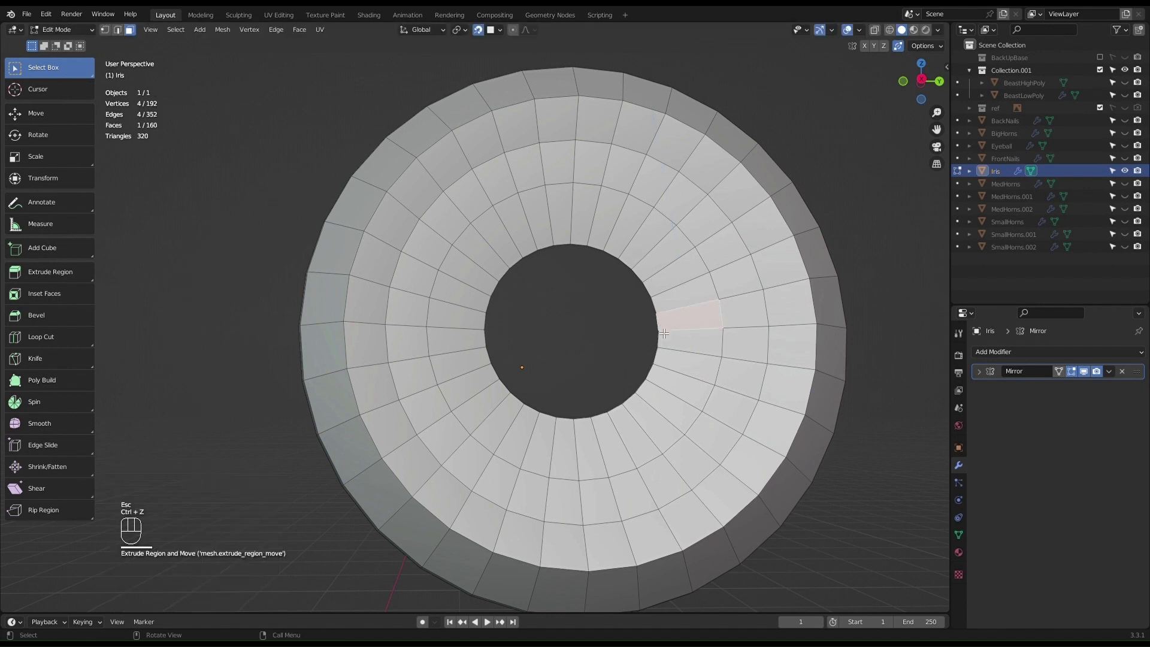
# Step: Switch to edge selection and select the whole boundary edge loop of the pupil hole
pyautogui.press('2')
pyautogui.click(644, 291)
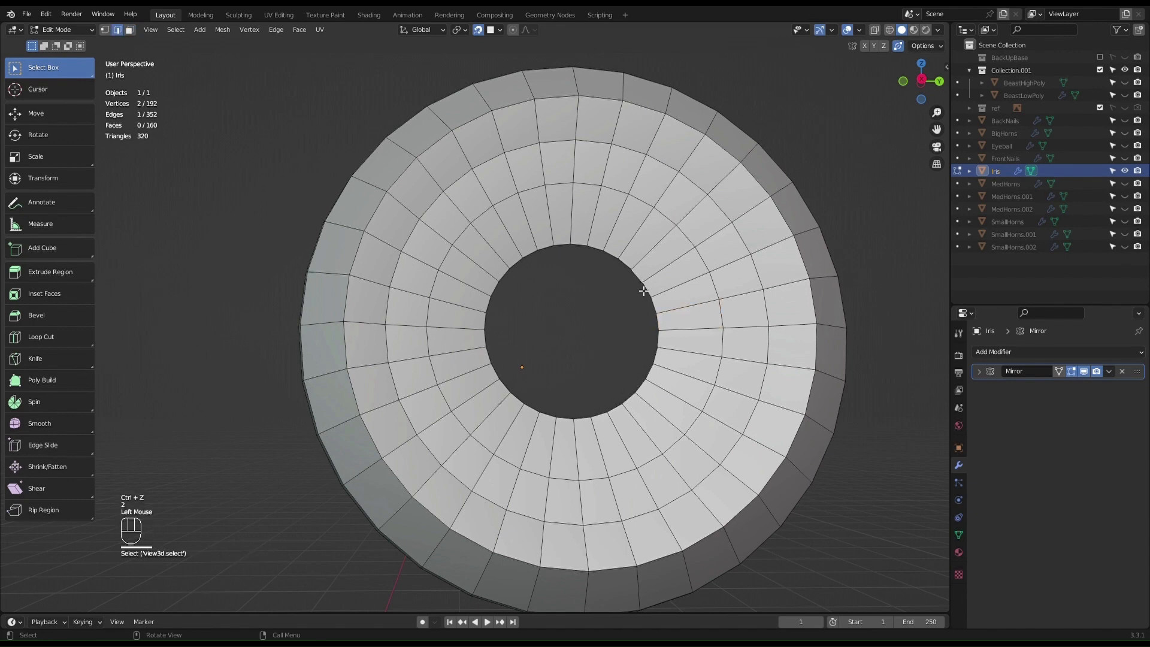
pyautogui.keyDown('alt'); pyautogui.click(644, 277); pyautogui.keyUp('alt')
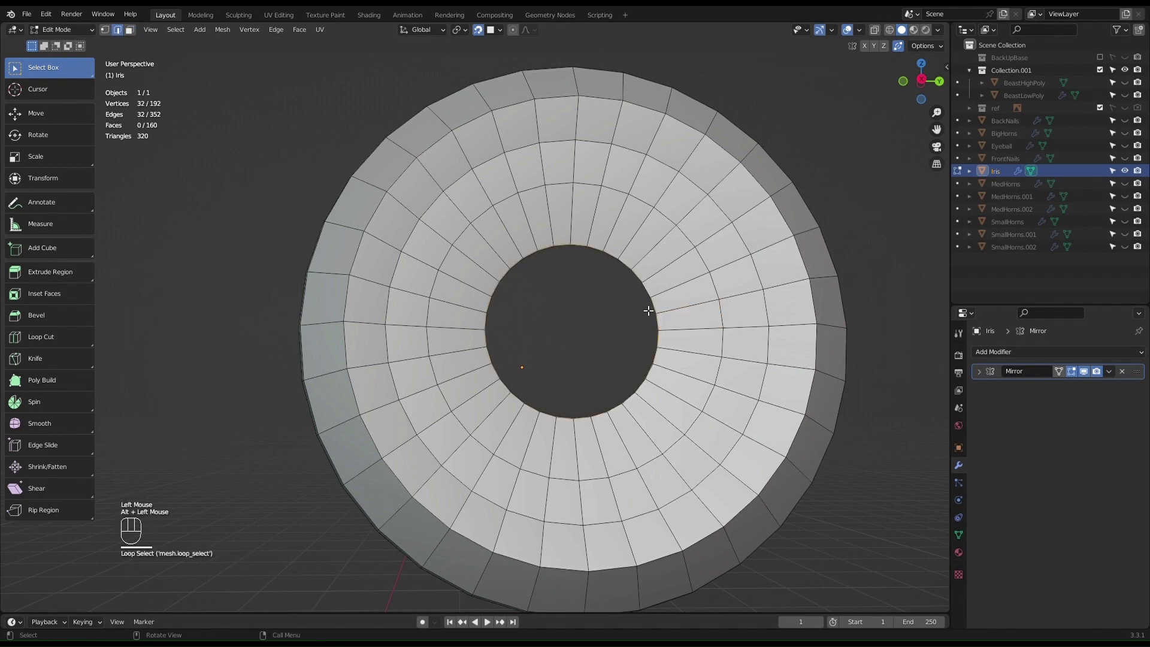
pyautogui.moveTo(648, 311); pyautogui.dragTo(653, 331, button='middle')
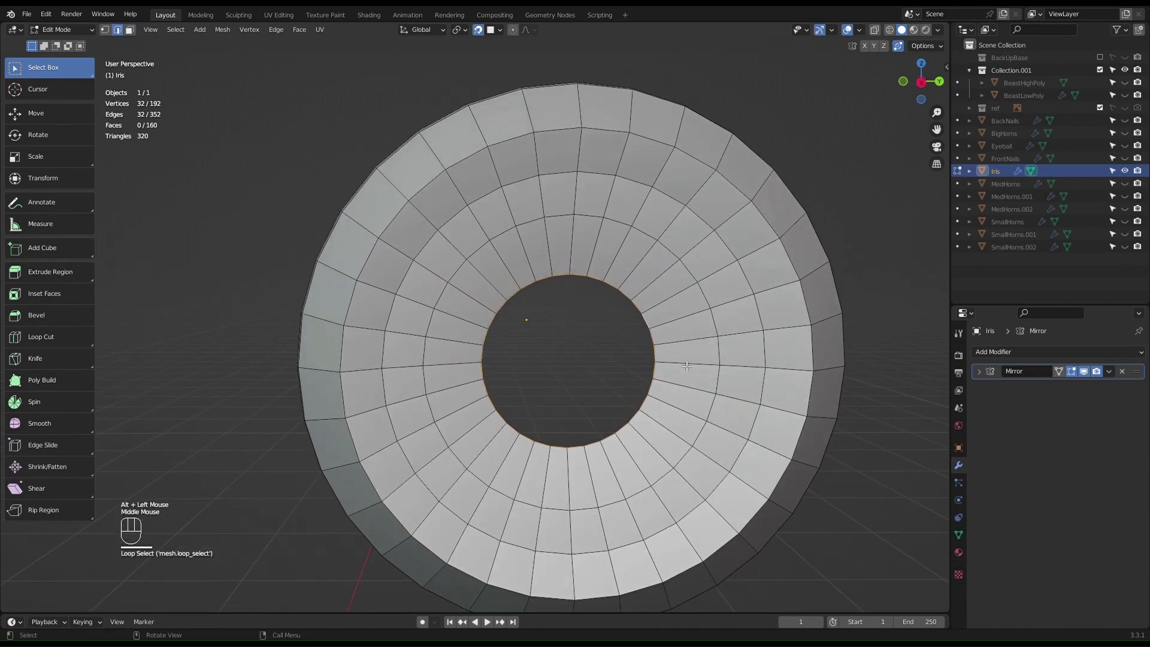
pyautogui.press('e')
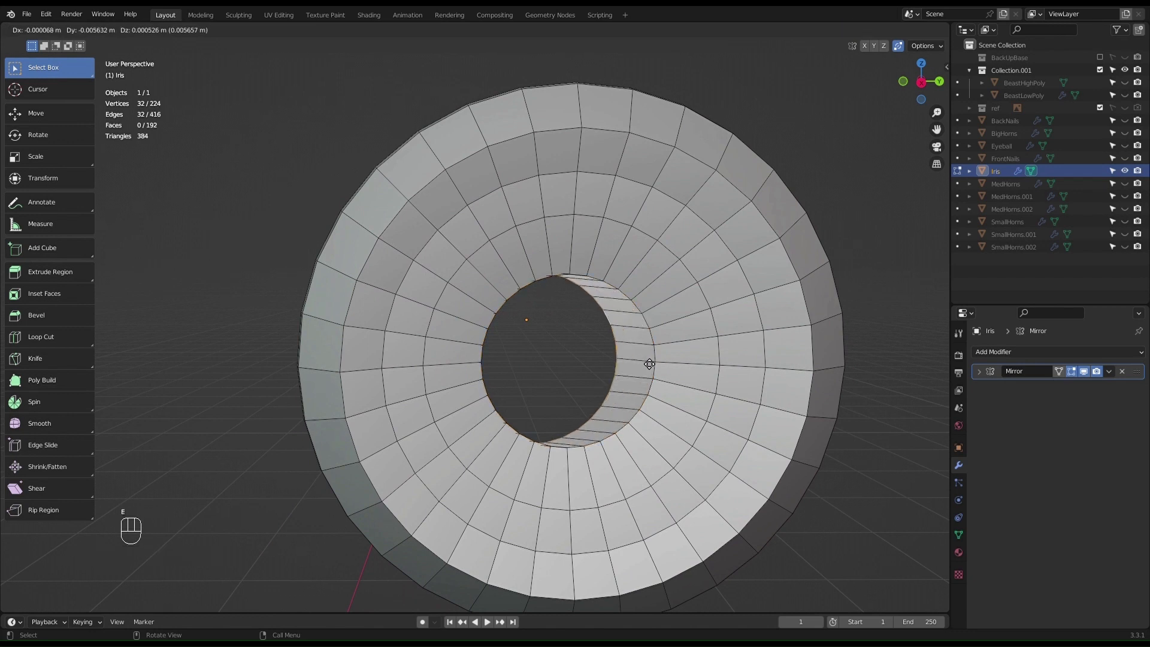
pyautogui.click(672, 405)
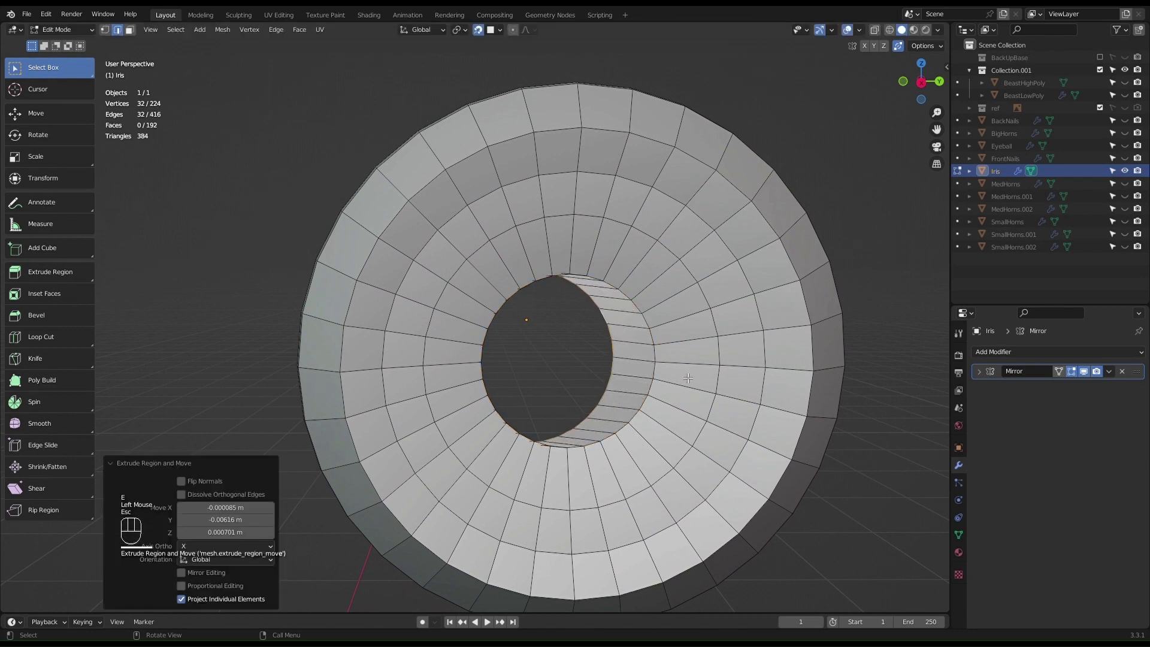
pyautogui.hotkey('ctrl', 'z')
pyautogui.keyDown('alt'); pyautogui.middleClick(646, 338); pyautogui.keyUp('alt')
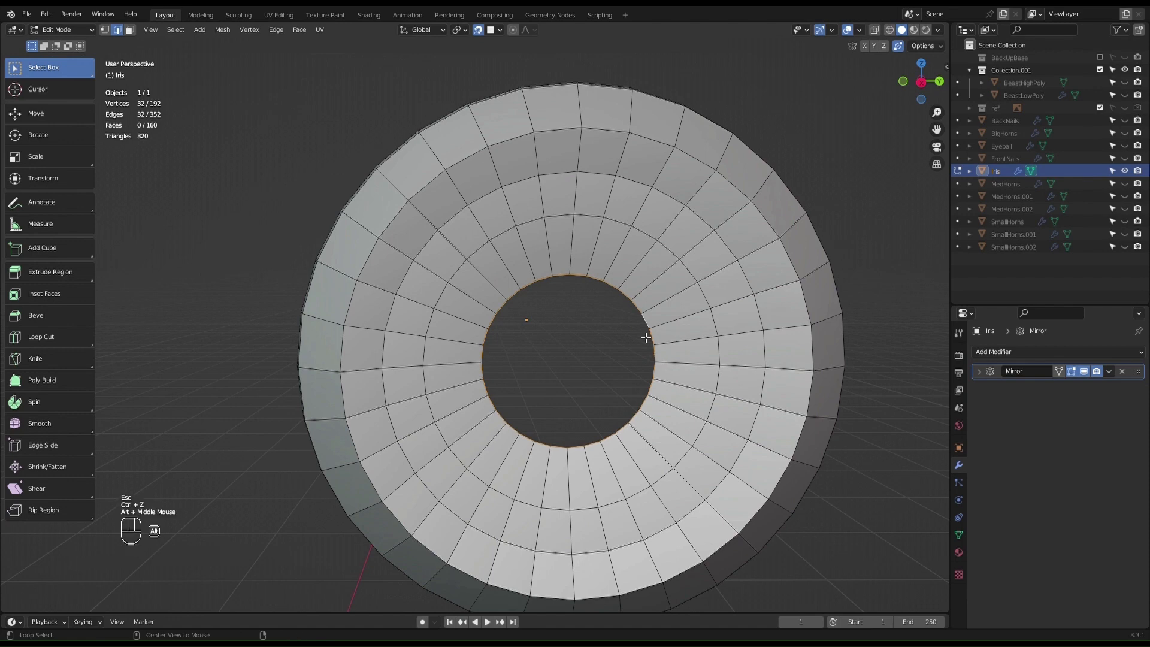
# Step: In right orthographic view, extrude the pupil hole's boundary edge loop in place with zero offset
pyautogui.moveTo(687, 348); pyautogui.dragTo(683, 333, button='middle')
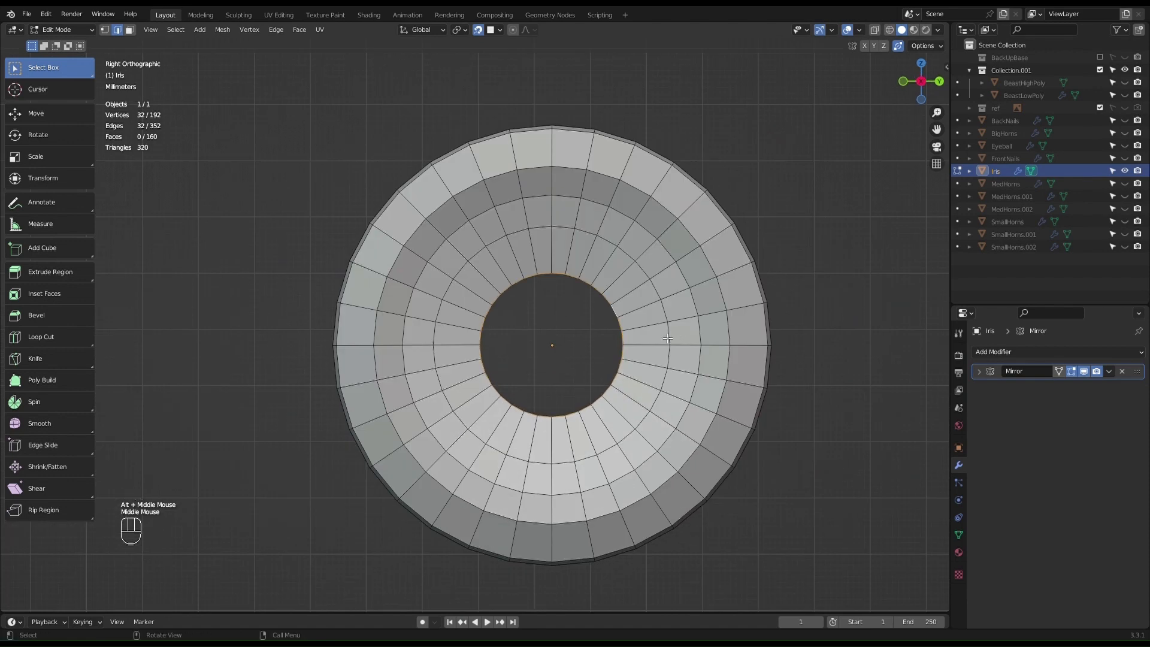
pyautogui.press('e')
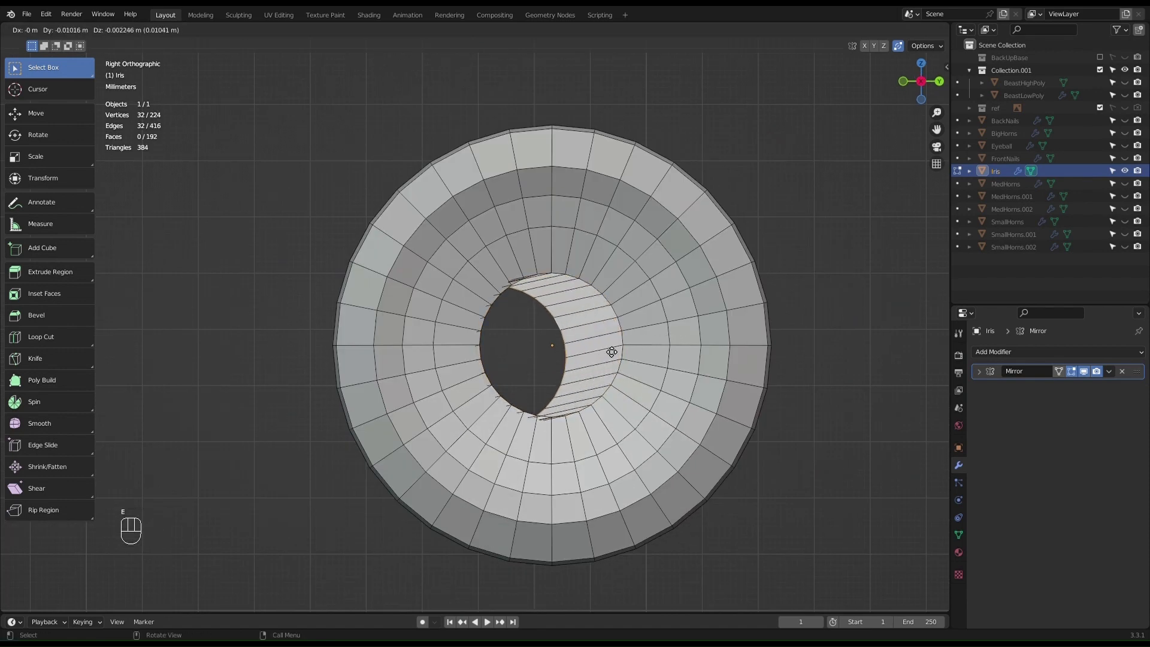
pyautogui.press('Escape')
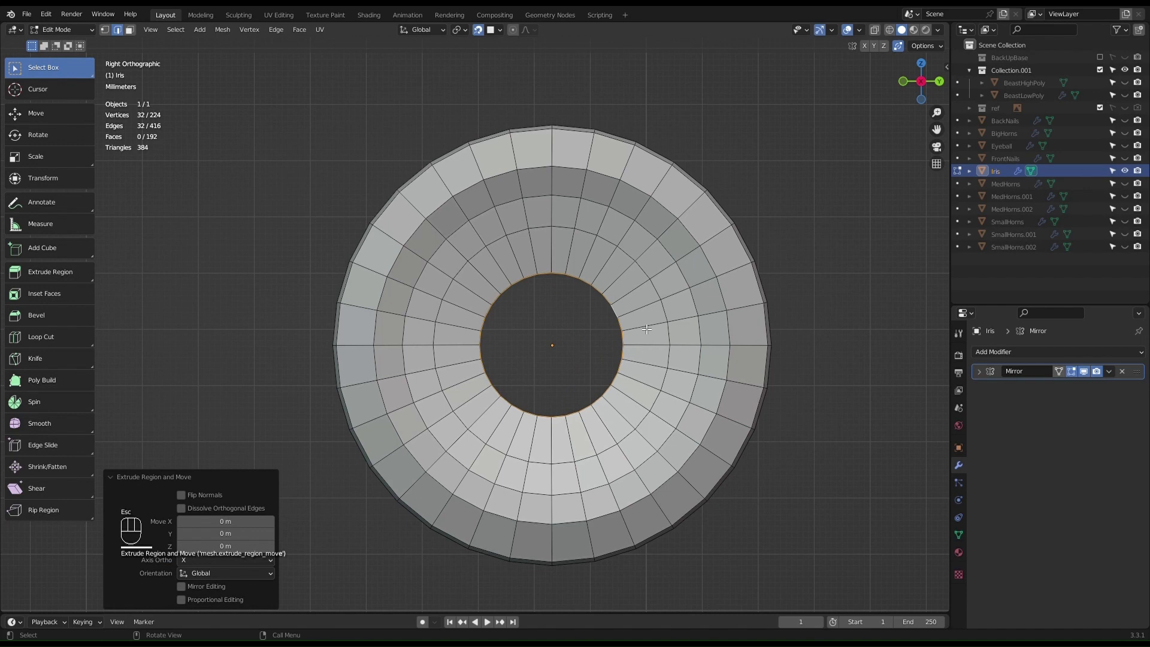
pyautogui.press('i')
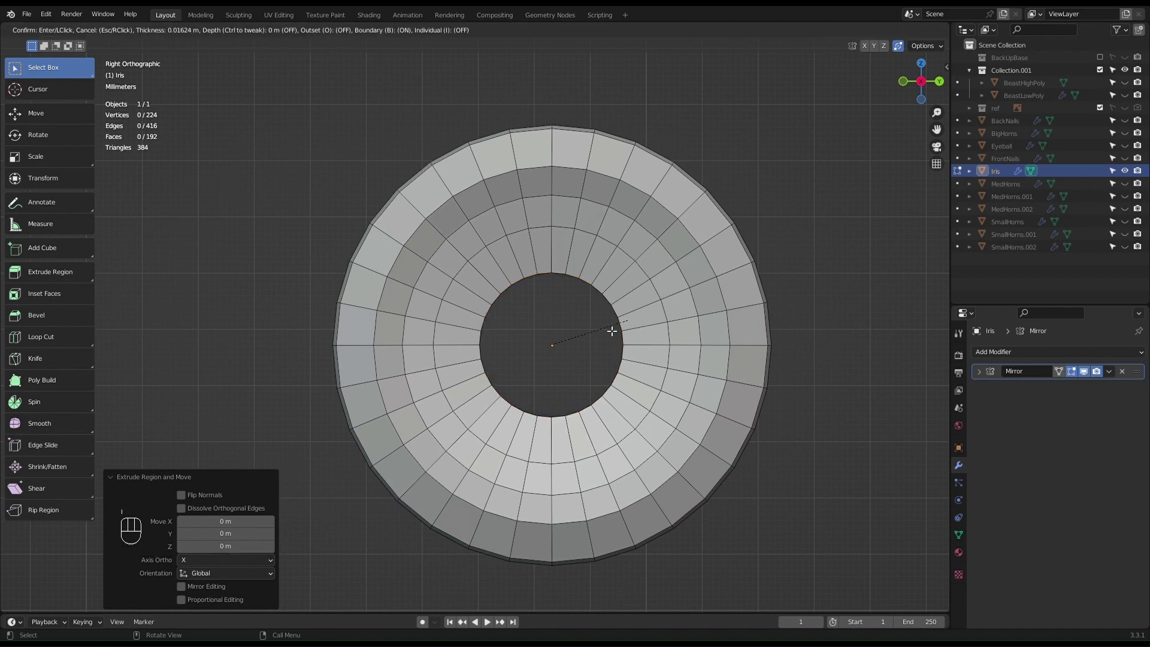
pyautogui.press('Escape')
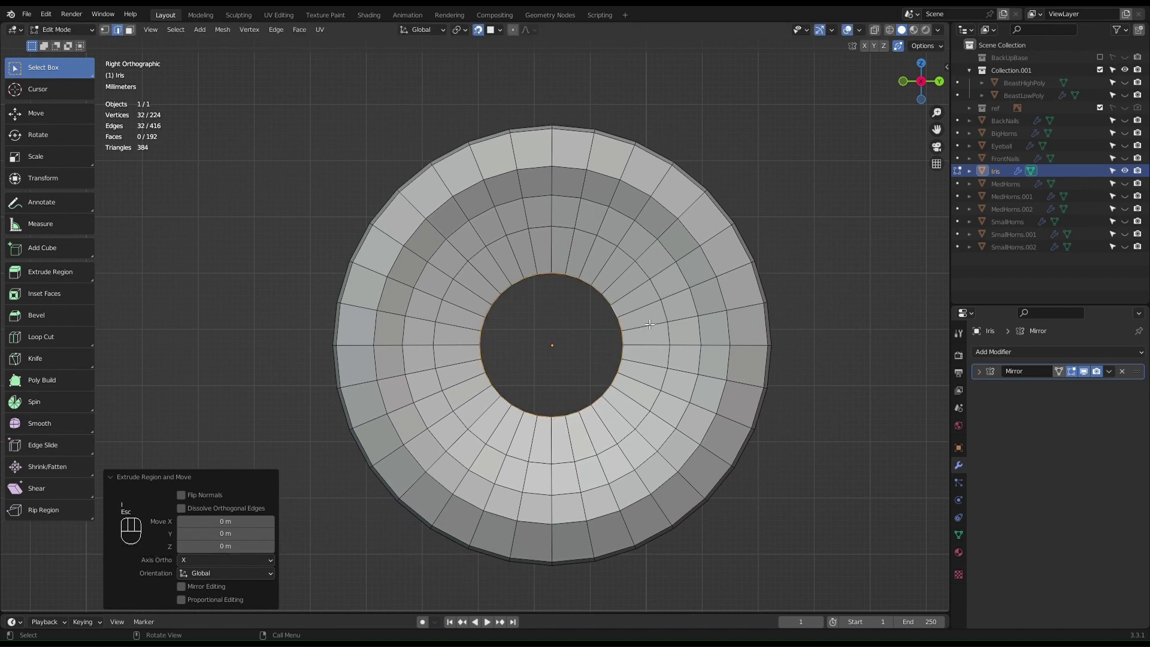
# Step: Add one centered loop cut with a factor of 0 in the face ring around the pupil hole
pyautogui.hotkey('ctrl', 'r')
pyautogui.click(643, 333)
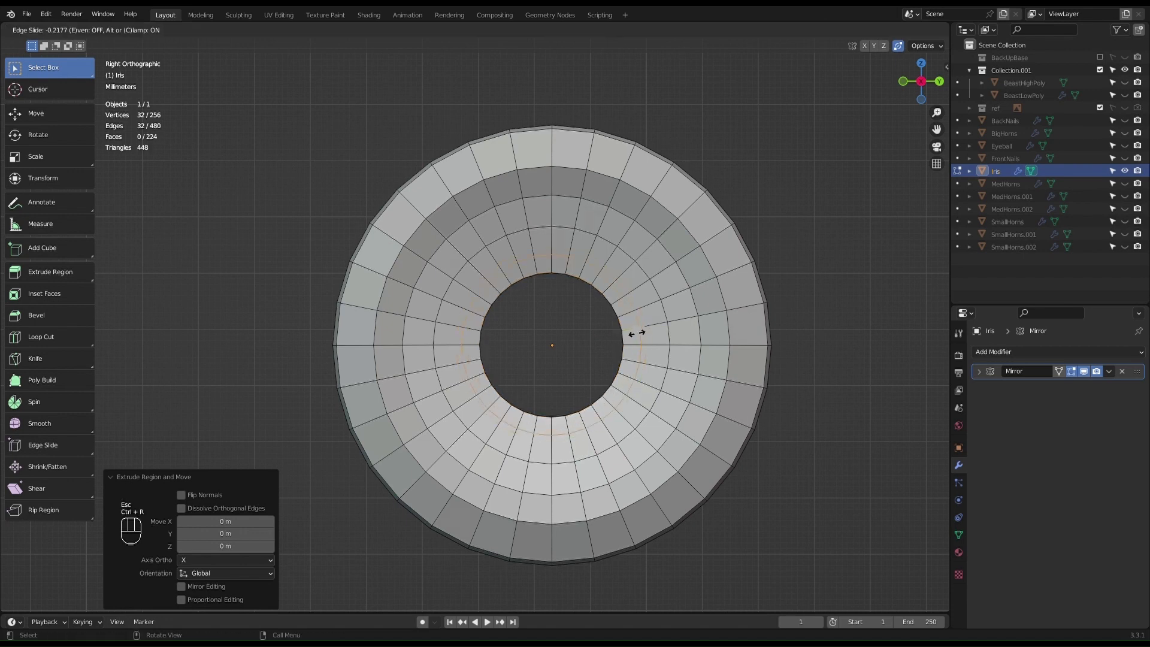
pyautogui.press('Escape')
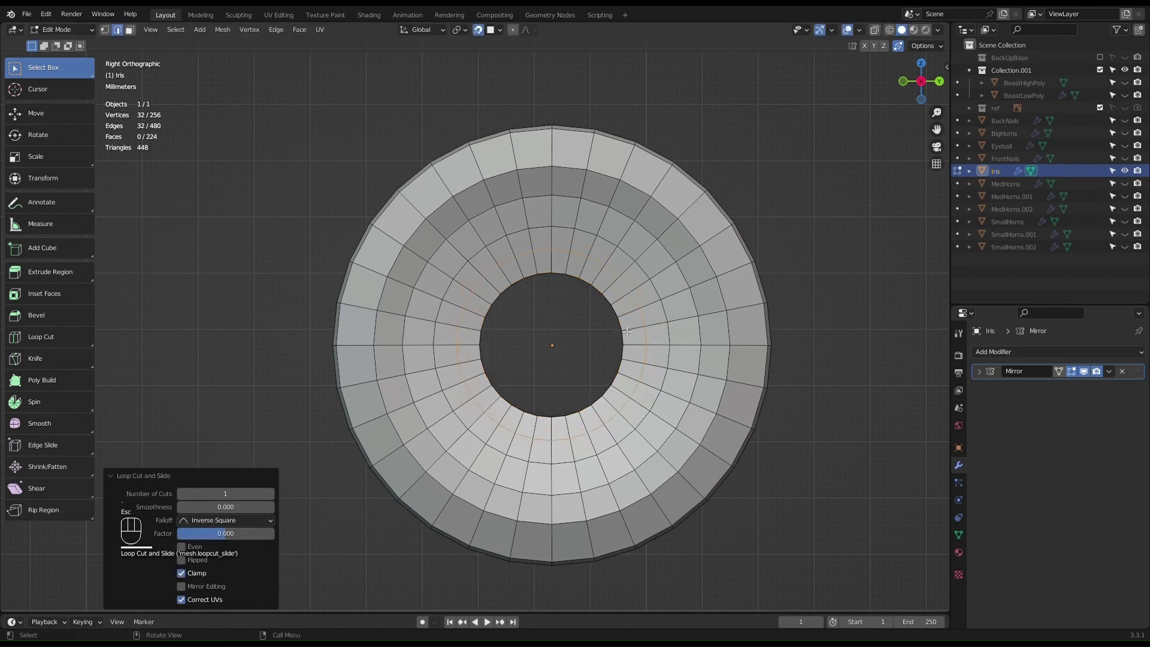
# Step: Scale the extruded pupil hole edge loop inward by 0.482, and enlarge it by 1.207 to adjust the pupil size
pyautogui.keyDown('alt'); pyautogui.click(625, 331); pyautogui.keyUp('alt')
pyautogui.press('s')
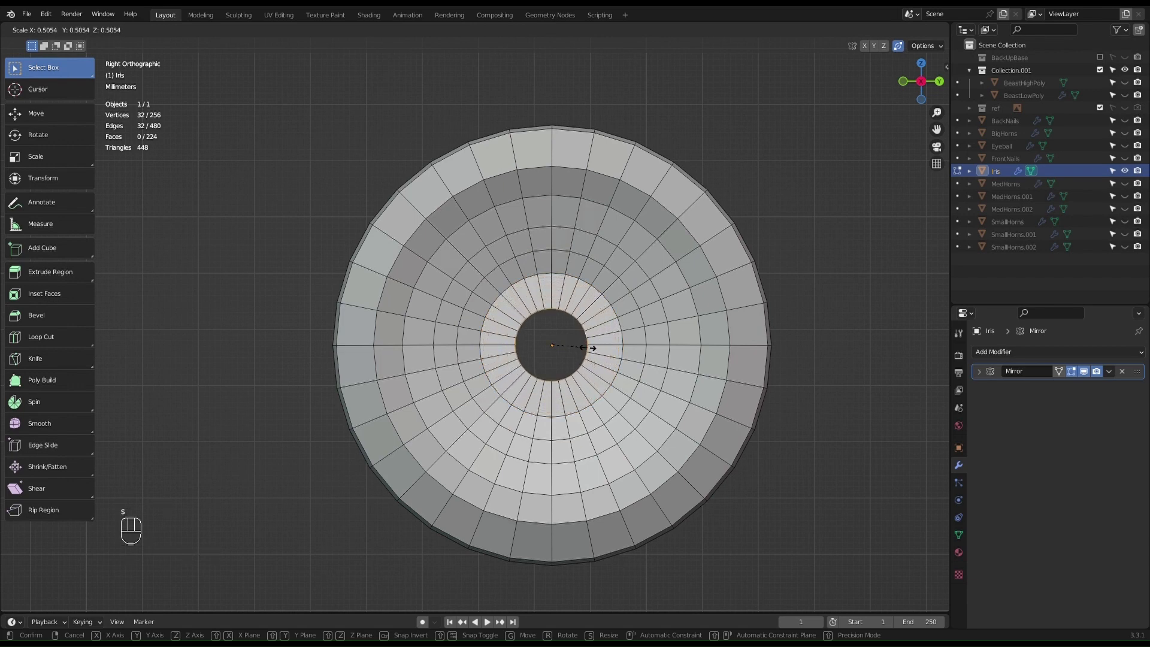
pyautogui.click(585, 348)
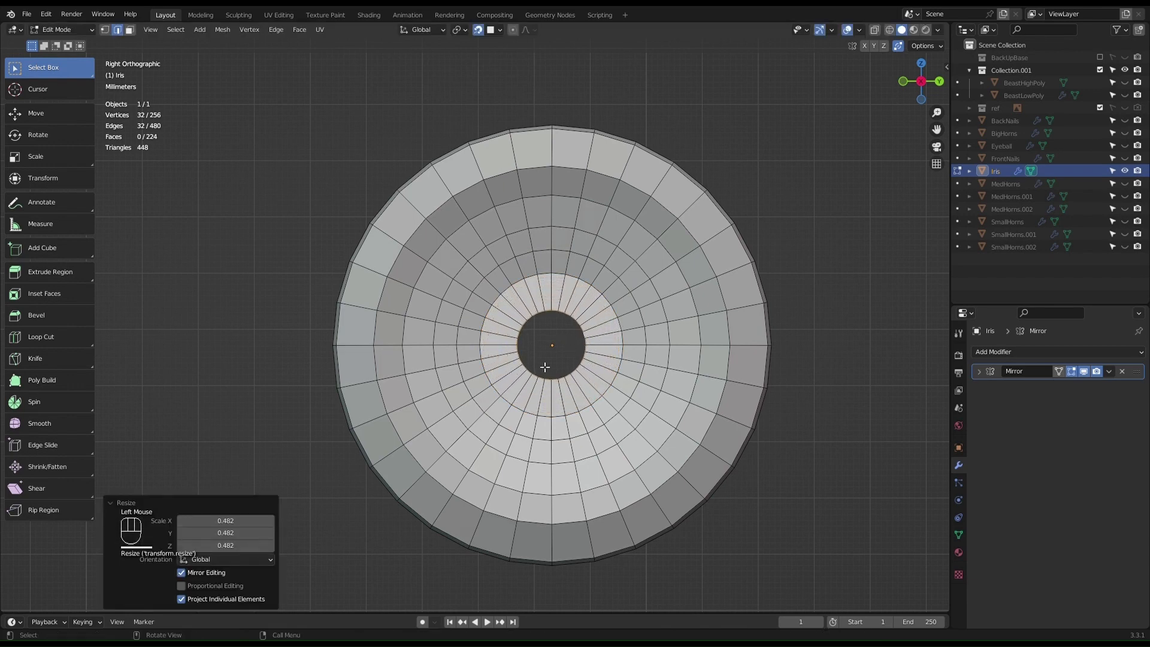
pyautogui.press('s')
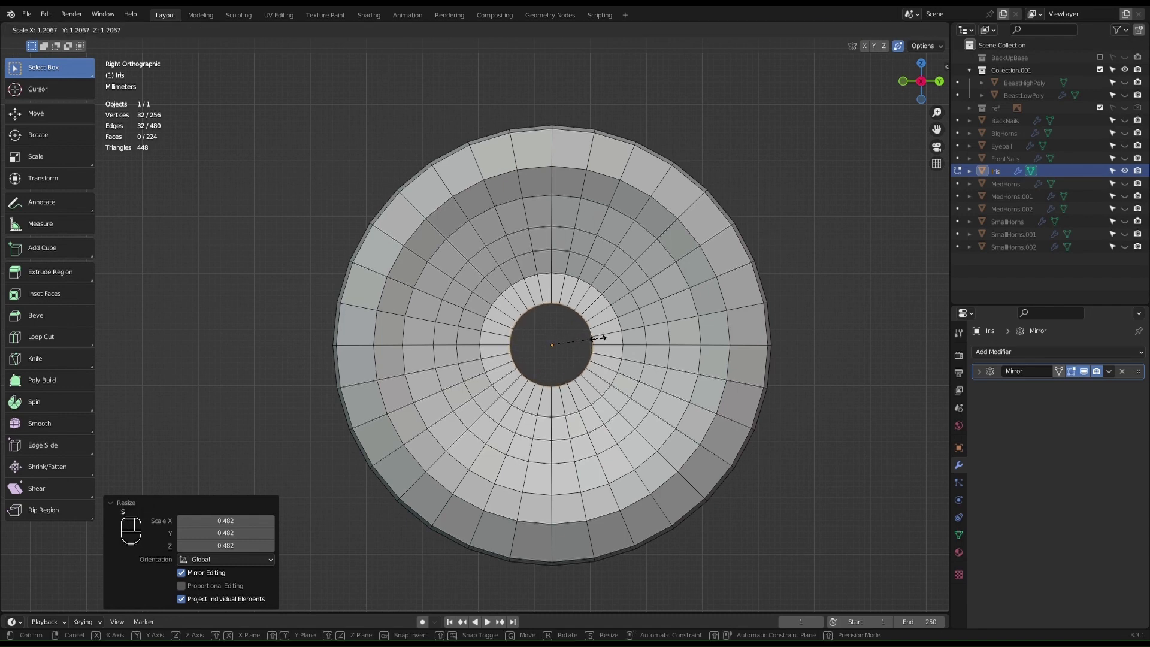
pyautogui.click(602, 338)
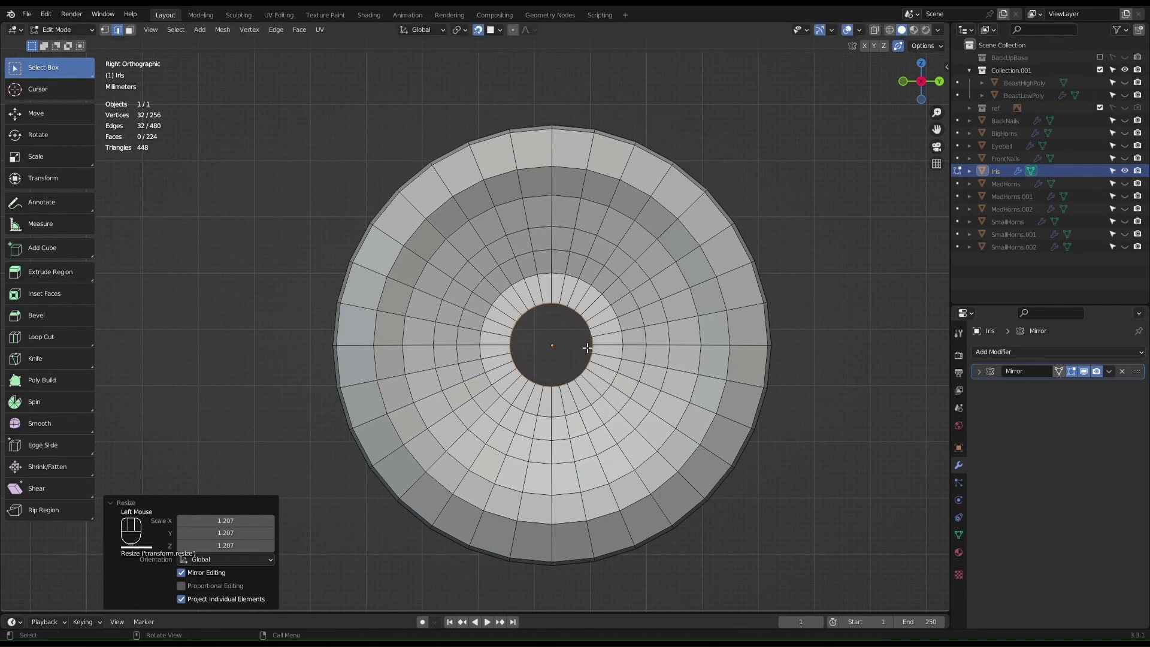
# Step: In front orthographic view, extrude the pupil edge loop -0.00246 m along X, and extrude it another -0.010911 m along X
pyautogui.moveTo(587, 347); pyautogui.dragTo(695, 336, button='middle')
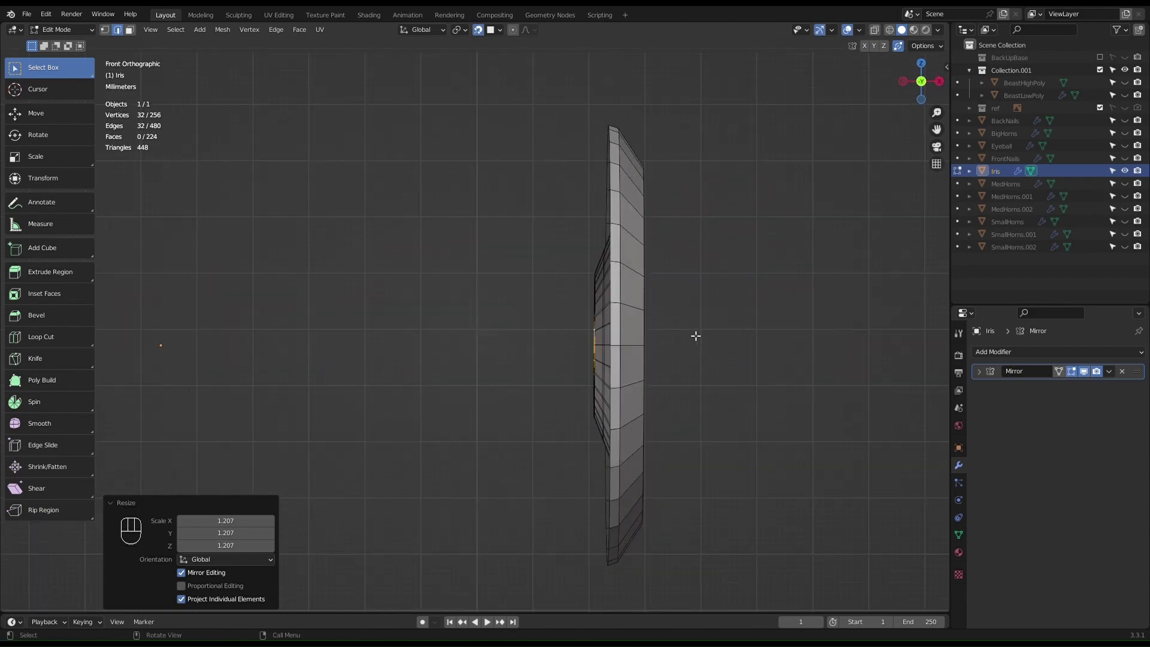
pyautogui.press('e')
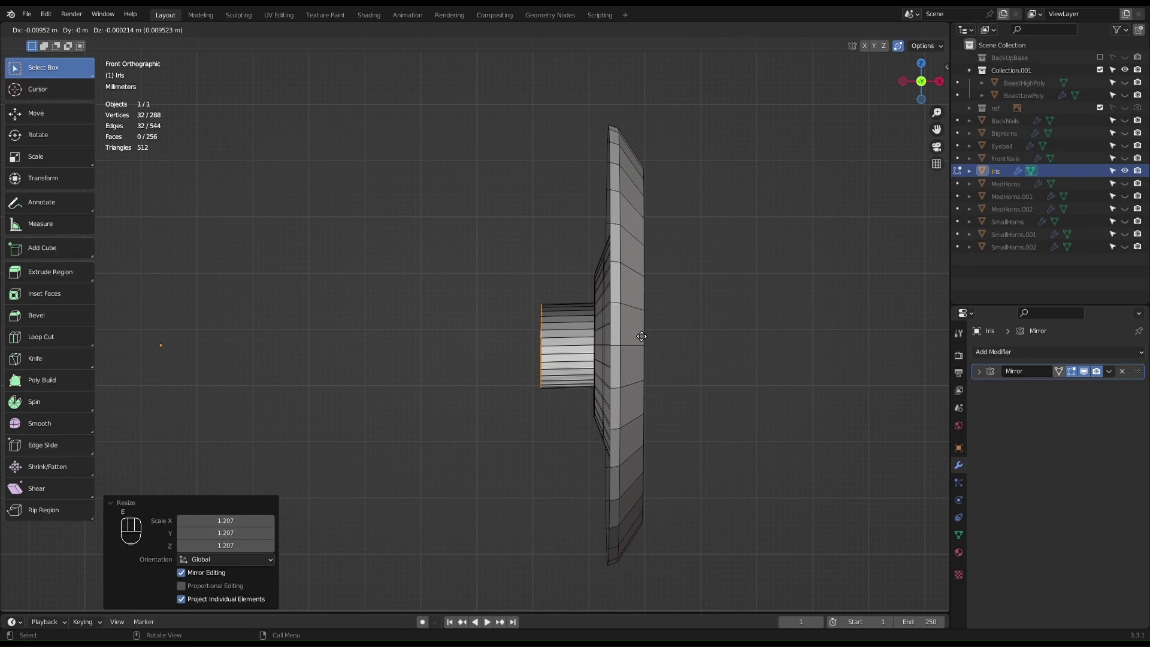
pyautogui.press('x')
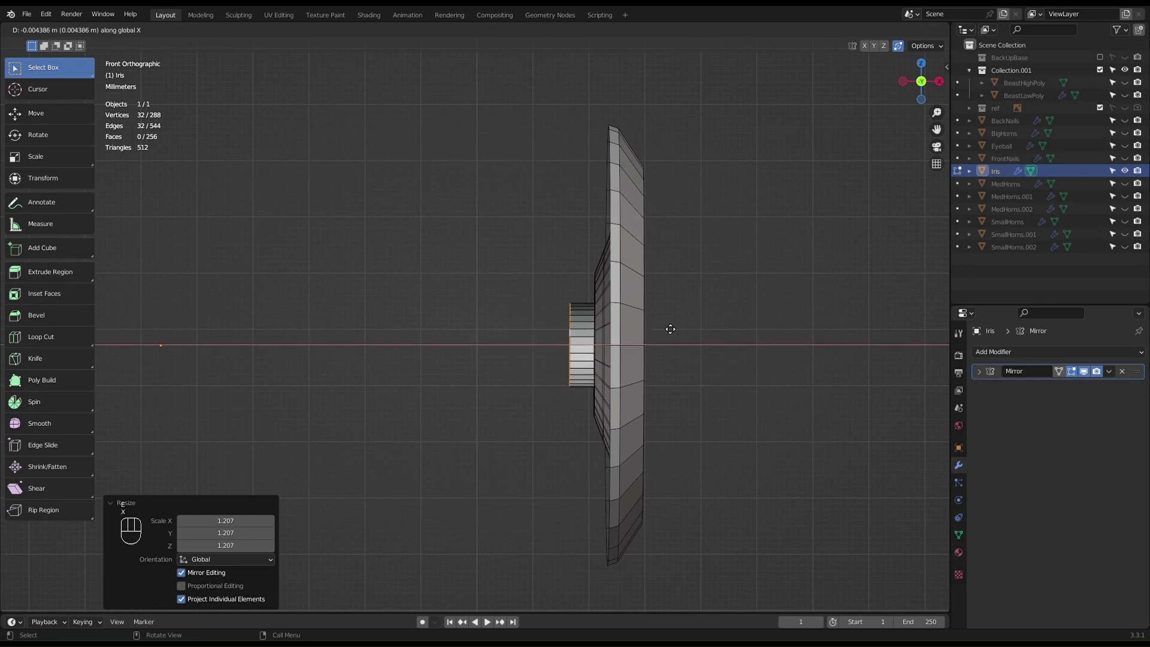
pyautogui.click(681, 328)
pyautogui.press('e')
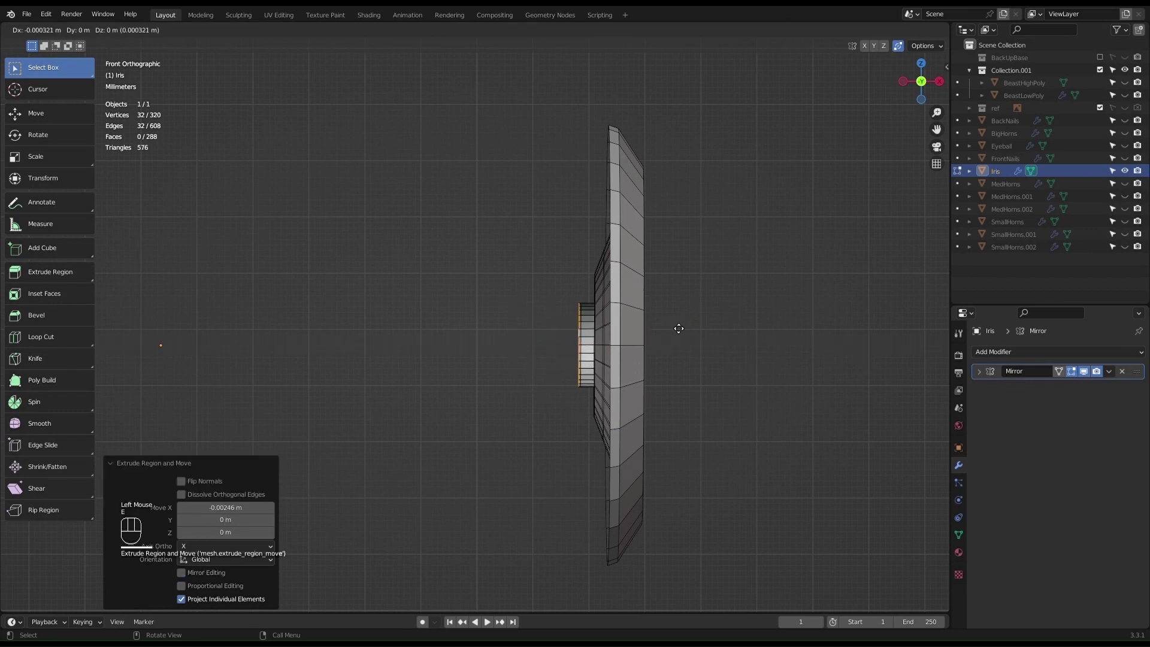
pyautogui.press('x')
pyautogui.click(619, 315)
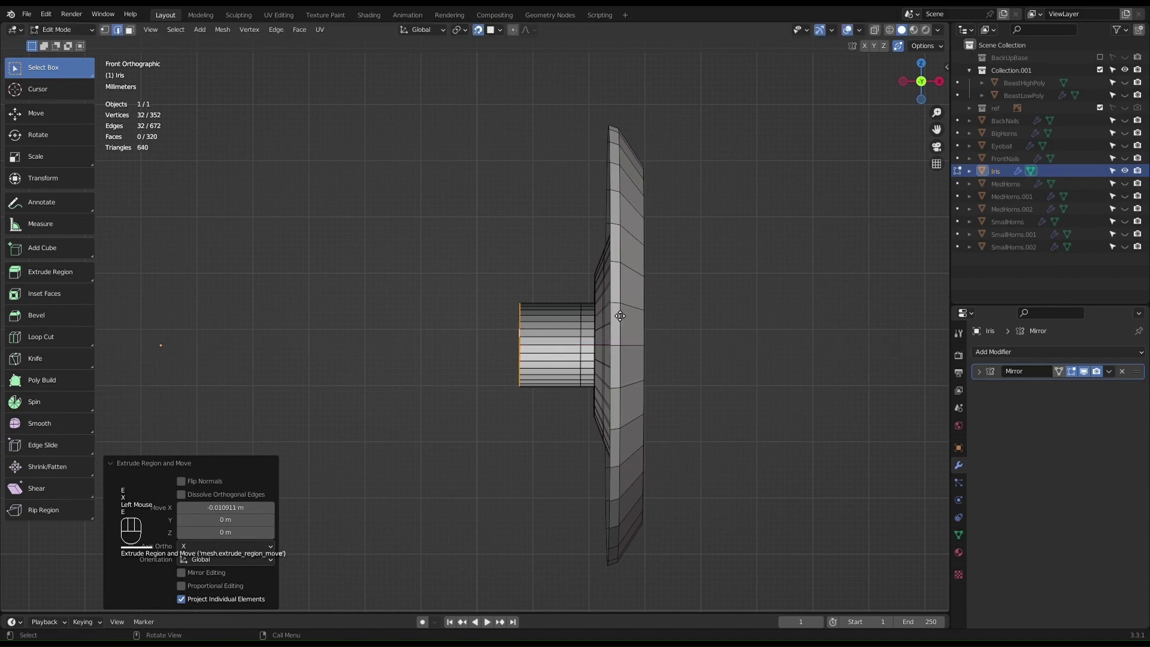
# Step: Extrude the pupil tube's end loop once more along X and fill the open end with a single face
pyautogui.press('x')
pyautogui.click(621, 317)
pyautogui.moveTo(621, 317)
pyautogui.mouseDown(button='middle')
pyautogui.moveTo(496, 316)
pyautogui.moveTo(403, 334)
pyautogui.moveTo(627, 303)
pyautogui.moveTo(483, 303)
pyautogui.moveTo(599, 353)
pyautogui.moveTo(617, 336)
pyautogui.moveTo(580, 171)
pyautogui.moveTo(610, 337)
pyautogui.moveTo(716, 318)
pyautogui.moveTo(678, 329)
pyautogui.moveTo(620, 306)
pyautogui.mouseUp(button='middle')
pyautogui.press('f')
# Step: Leave mesh editing and return the Iris to Object Mode
pyautogui.scroll(-2, 598, 355)
pyautogui.scroll(2, 599, 349)
pyautogui.scroll(-2, 619, 352)
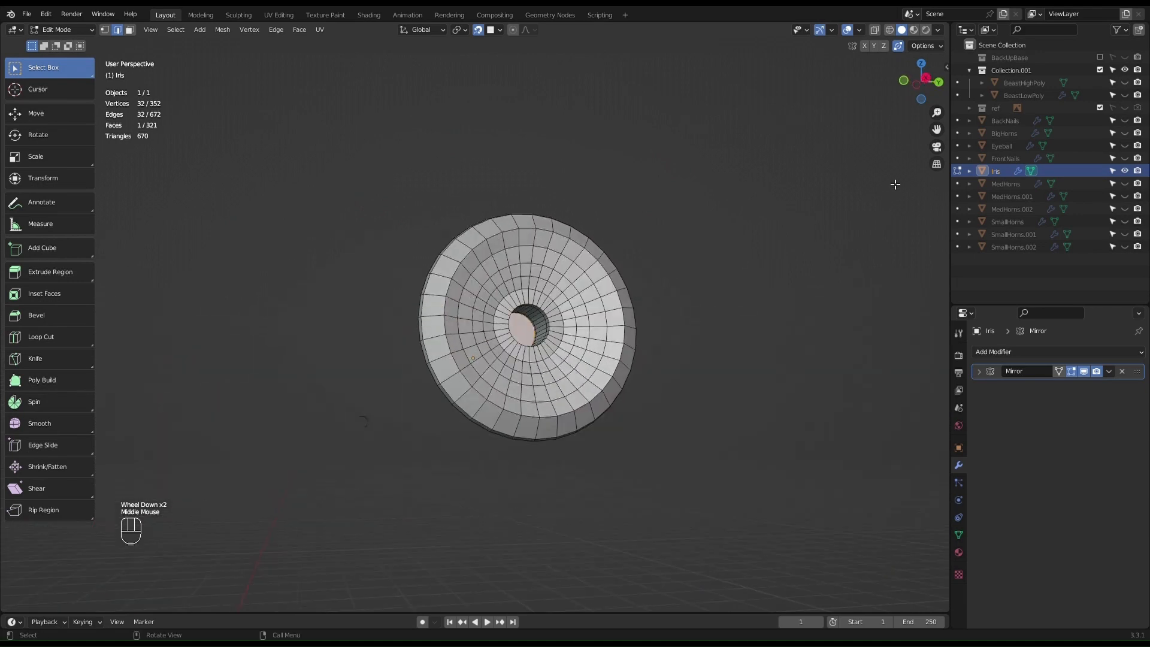
pyautogui.scroll(-2, 916, 144)
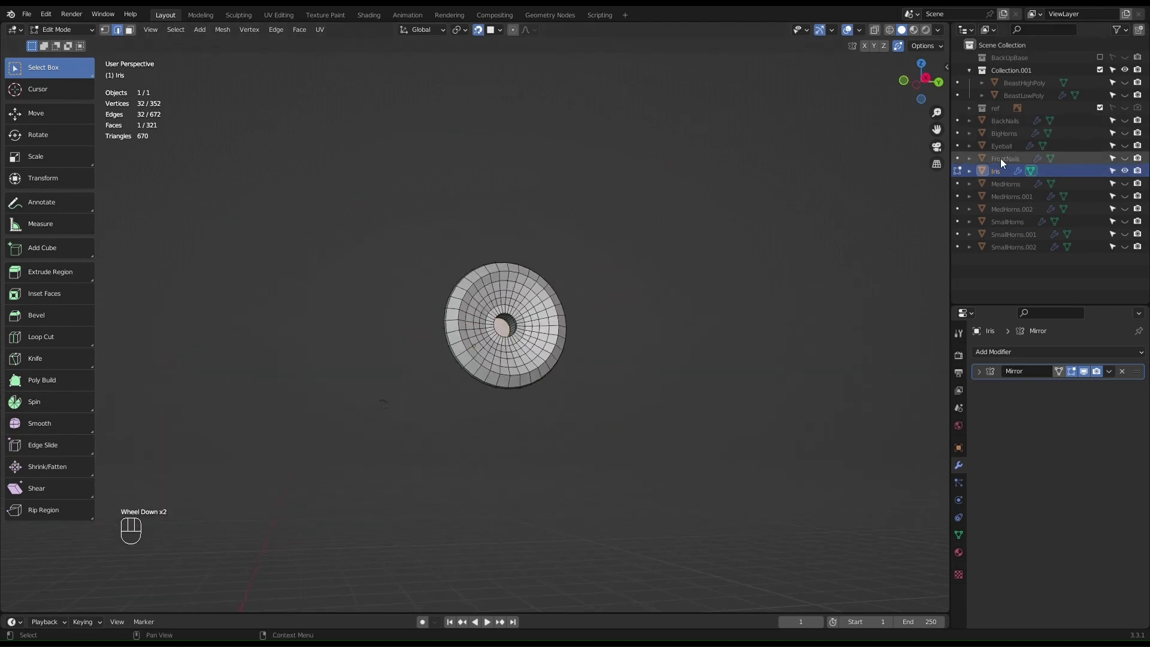
pyautogui.press('Tab')
pyautogui.hotkey('ctrl', 'Tab')
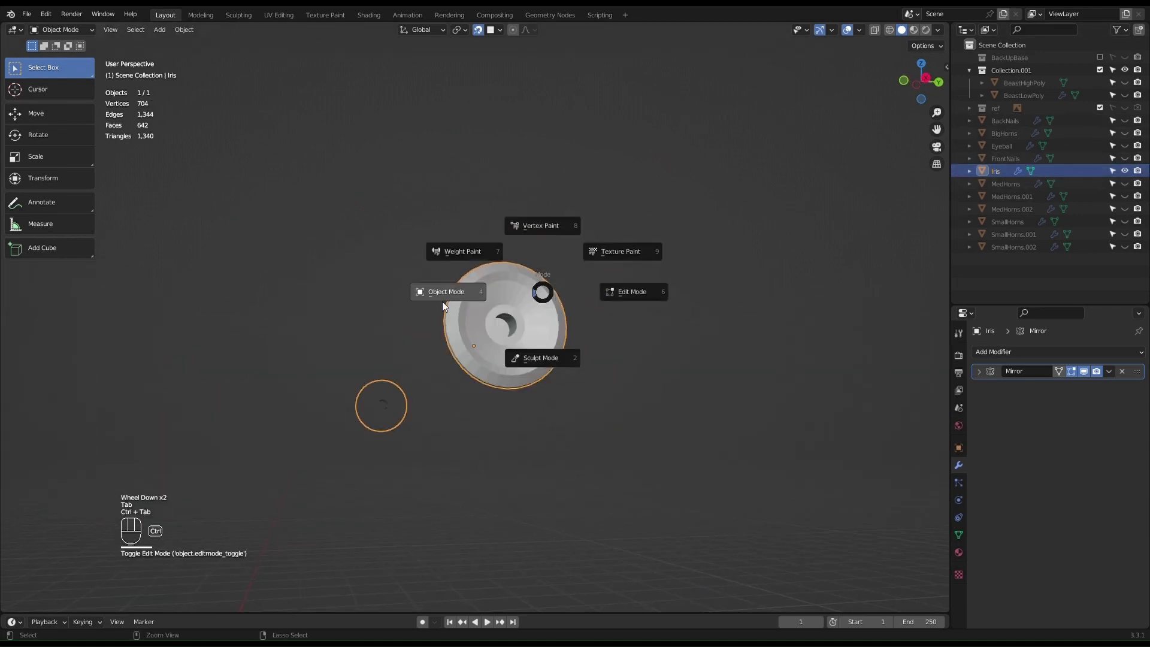
# Step: Move the edge loop at the Iris's pupil opening -0.00104 m along X in front orthographic view, and leave mesh editing
pyautogui.moveTo(552, 297); pyautogui.dragTo(621, 326, button='middle')
pyautogui.scroll(4, 541, 315)
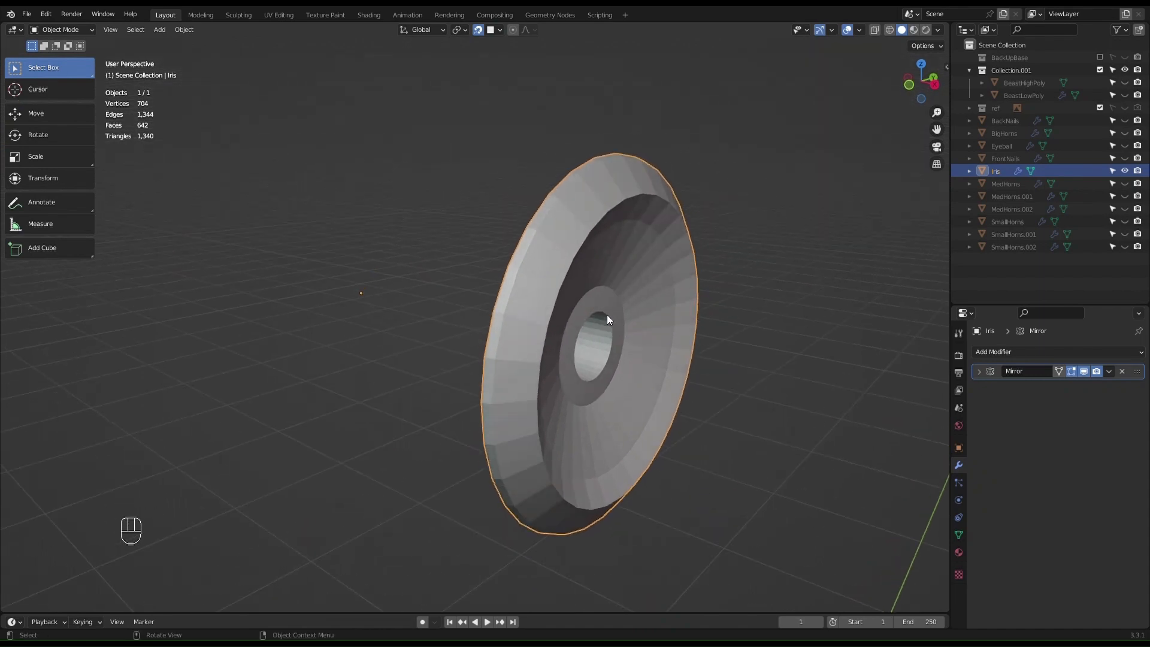
pyautogui.press('Tab')
pyautogui.keyDown('alt'); pyautogui.click(610, 323); pyautogui.keyUp('alt')
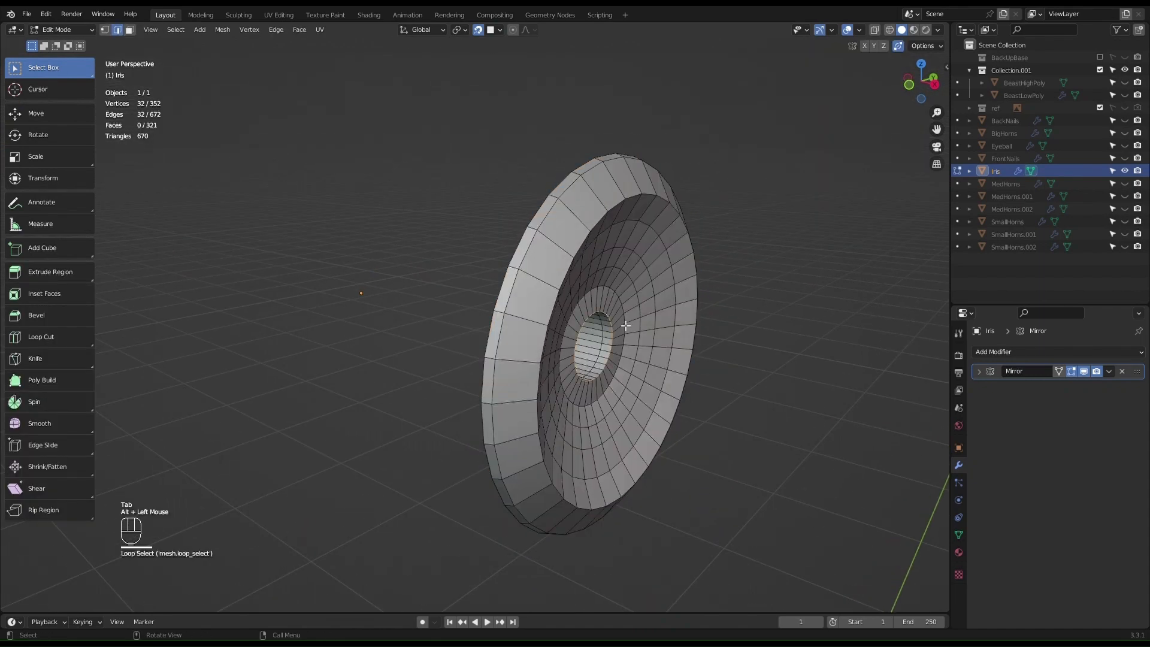
pyautogui.moveTo(626, 325); pyautogui.dragTo(667, 314, button='middle')
pyautogui.scroll(2, 665, 316)
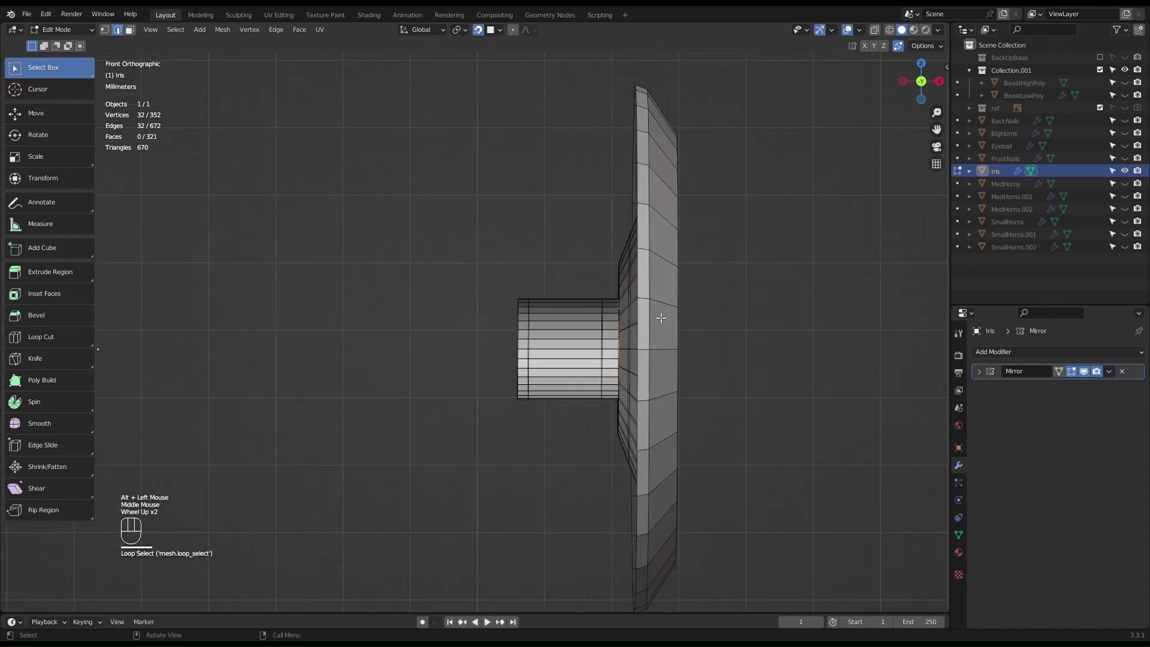
pyautogui.scroll(1, 662, 318)
pyautogui.press('g')
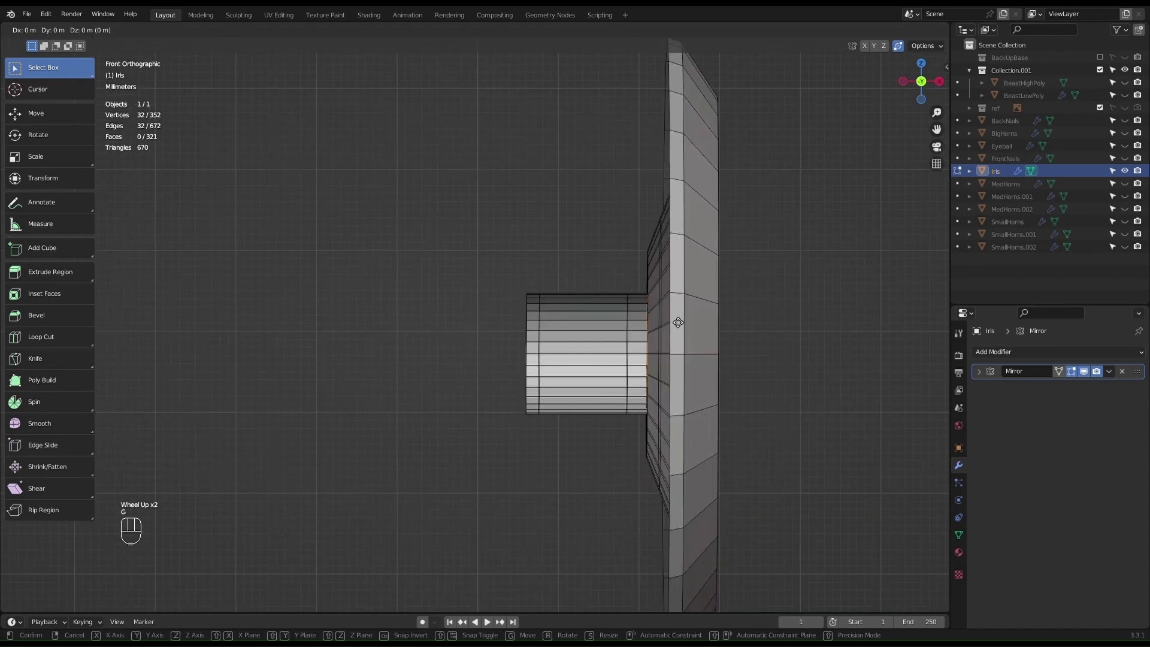
pyautogui.press('x')
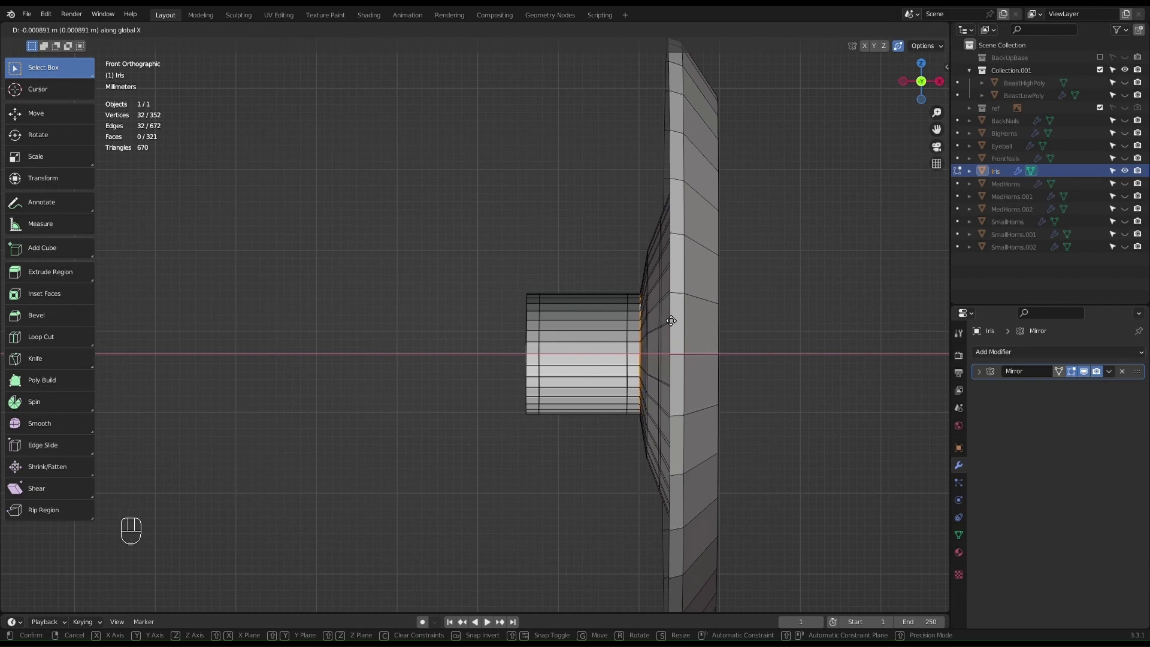
pyautogui.click(670, 320)
pyautogui.scroll(-2, 682, 341)
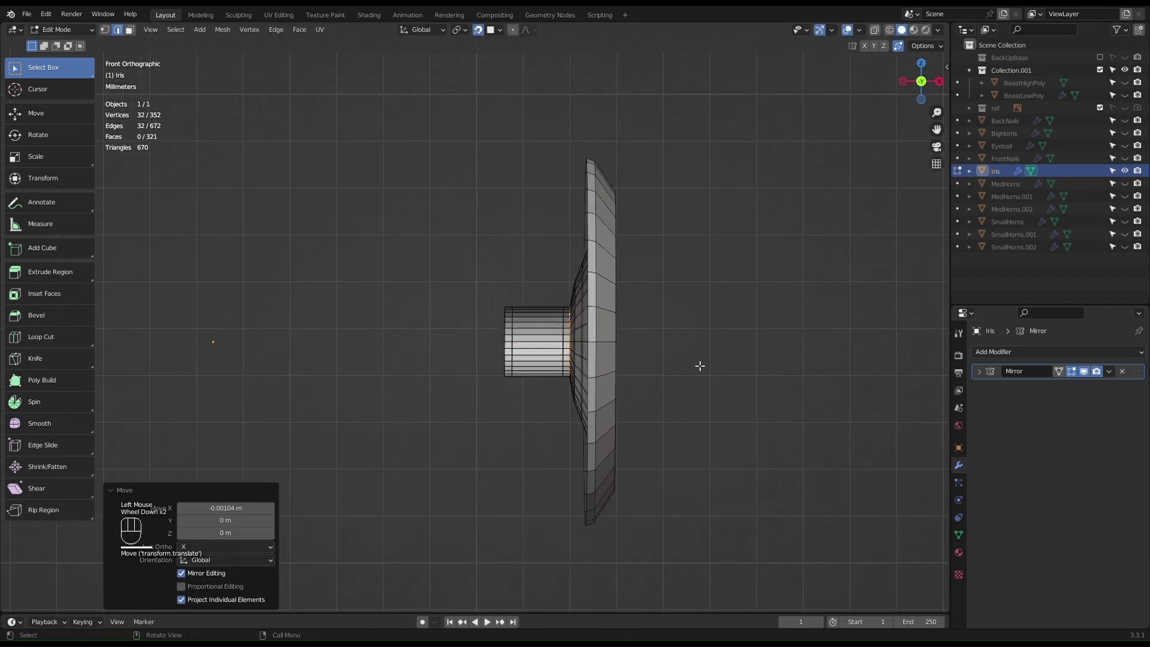
pyautogui.moveTo(698, 364); pyautogui.dragTo(575, 363, button='middle')
pyautogui.press('Tab')
pyautogui.scroll(-2, 622, 325)
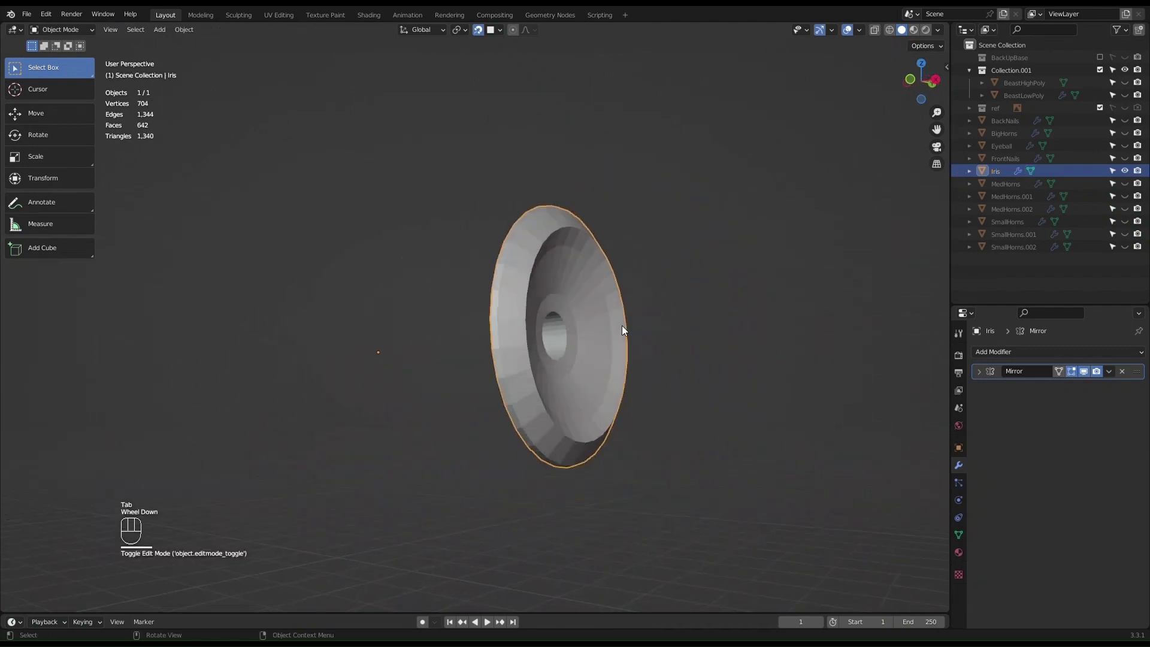
# Step: Preview the Iris with smooth shading and return it to flat shading
pyautogui.rightClick(586, 346)
pyautogui.click(568, 306)
pyautogui.moveTo(581, 333); pyautogui.dragTo(593, 308, button='middle')
pyautogui.rightClick(565, 297)
pyautogui.click(578, 320)
# Step: Select the edge loop just inside the Iris's front rim and move it 0.00246 m along X in front view
pyautogui.press('Tab')
pyautogui.click(579, 314)
pyautogui.keyDown('alt'); pyautogui.click(584, 312); pyautogui.keyUp('alt')
pyautogui.scroll(4, 613, 311)
pyautogui.scroll(1, 612, 311)
pyautogui.scroll(-2, 613, 311)
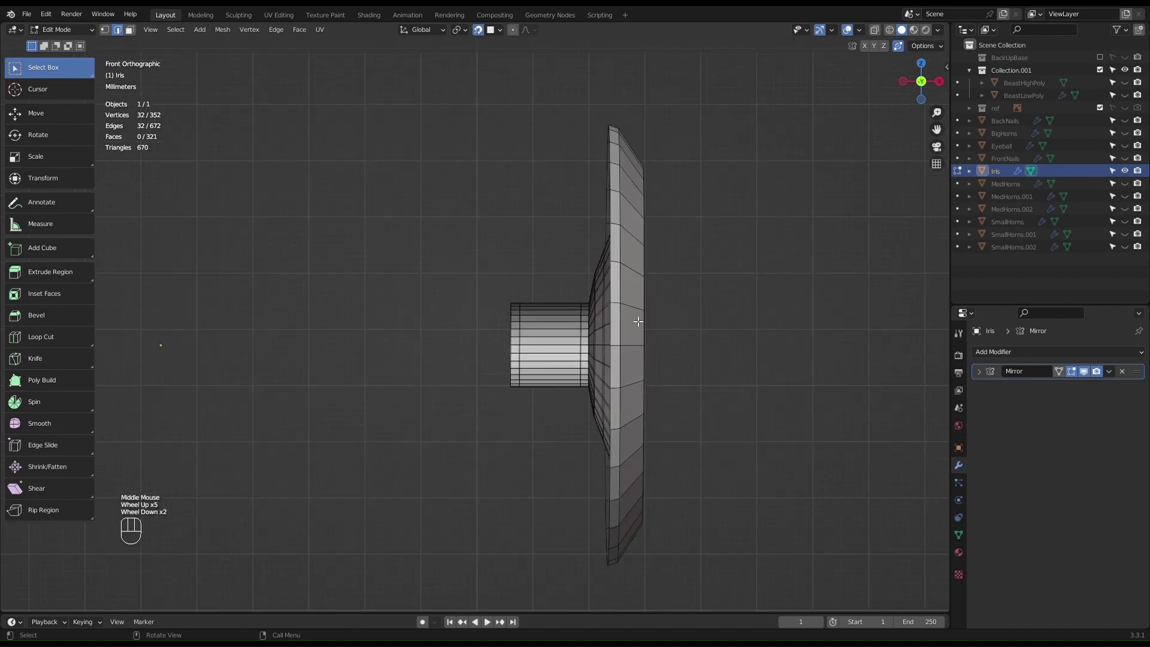
pyautogui.press('g')
pyautogui.press('x')
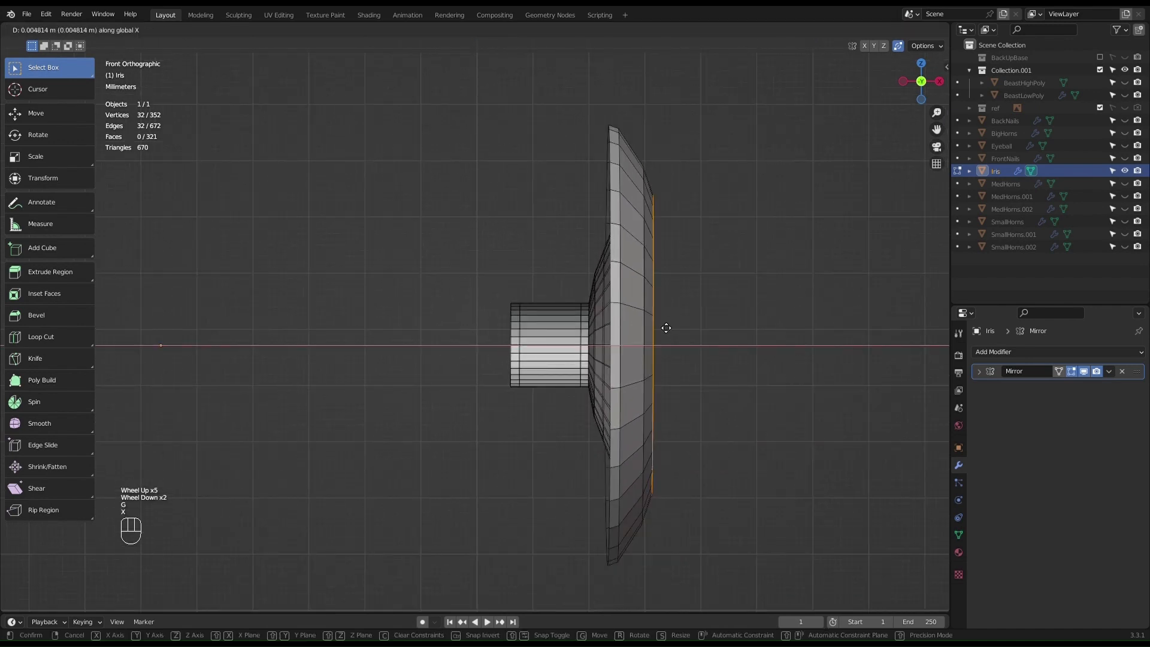
pyautogui.click(653, 327)
# Step: Pull the edge loop inside the front rim back into the Iris by moving it -0.002423 m along X
pyautogui.moveTo(653, 327); pyautogui.dragTo(603, 332, button='middle')
pyautogui.press('g')
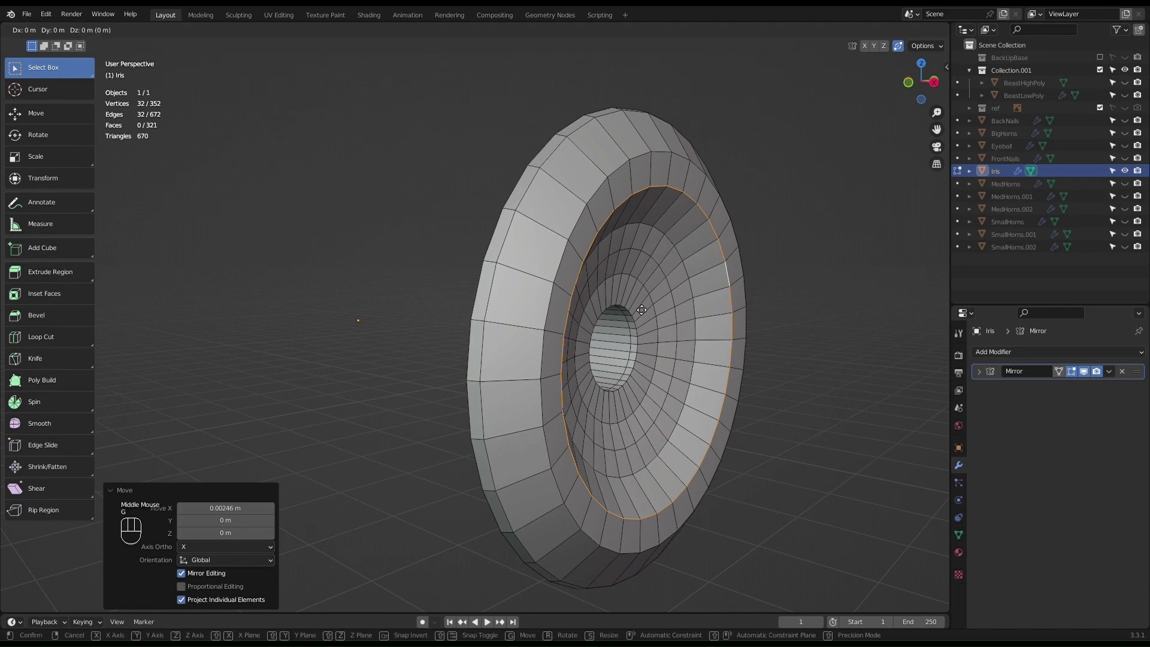
pyautogui.press('x')
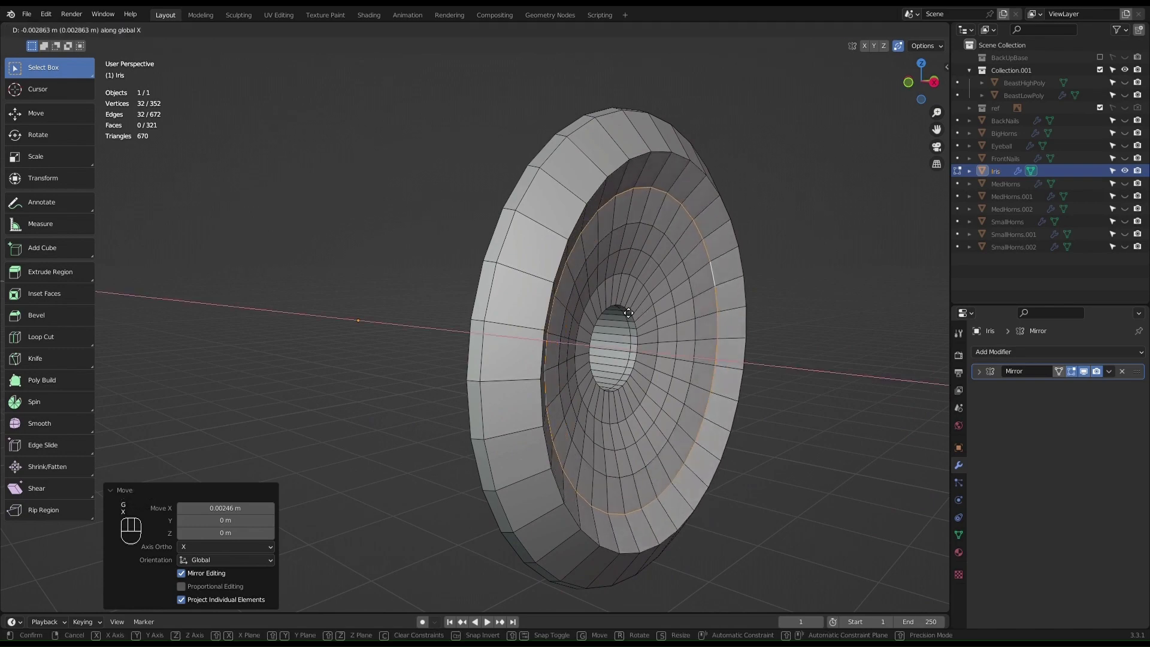
pyautogui.click(630, 314)
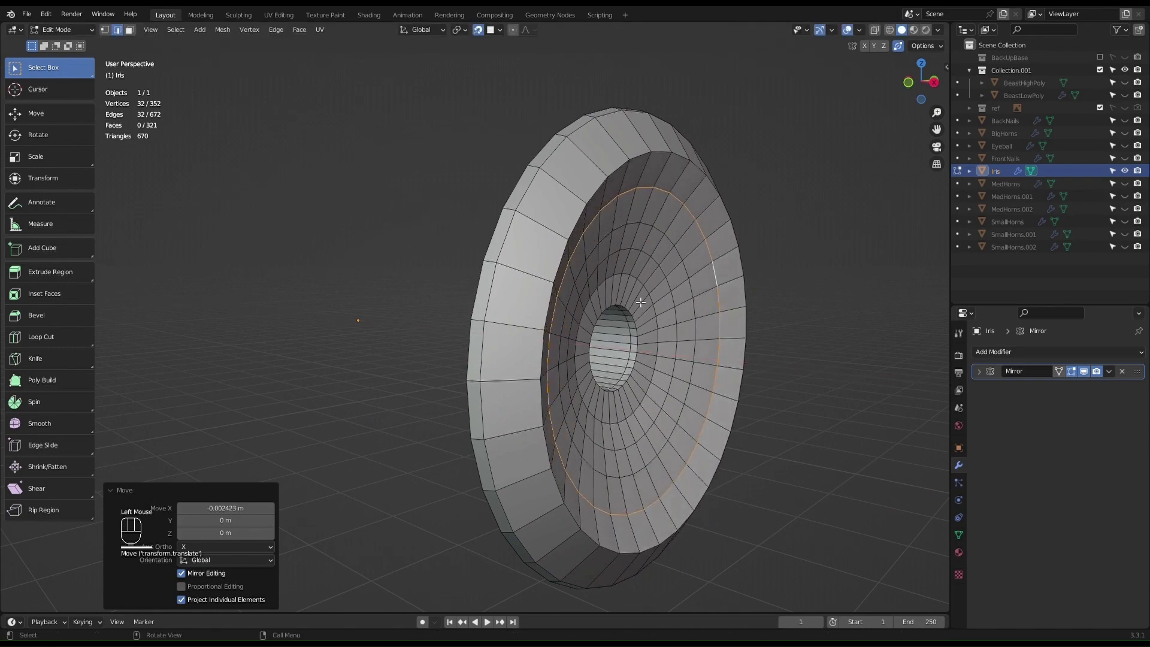
# Step: Add one centred edge loop around the Iris's sloped outer rim
pyautogui.moveTo(630, 314); pyautogui.dragTo(577, 333, button='middle')
pyautogui.moveTo(628, 337); pyautogui.dragTo(676, 219, button='middle')
pyautogui.scroll(1, 665, 294)
pyautogui.scroll(-2, 635, 263)
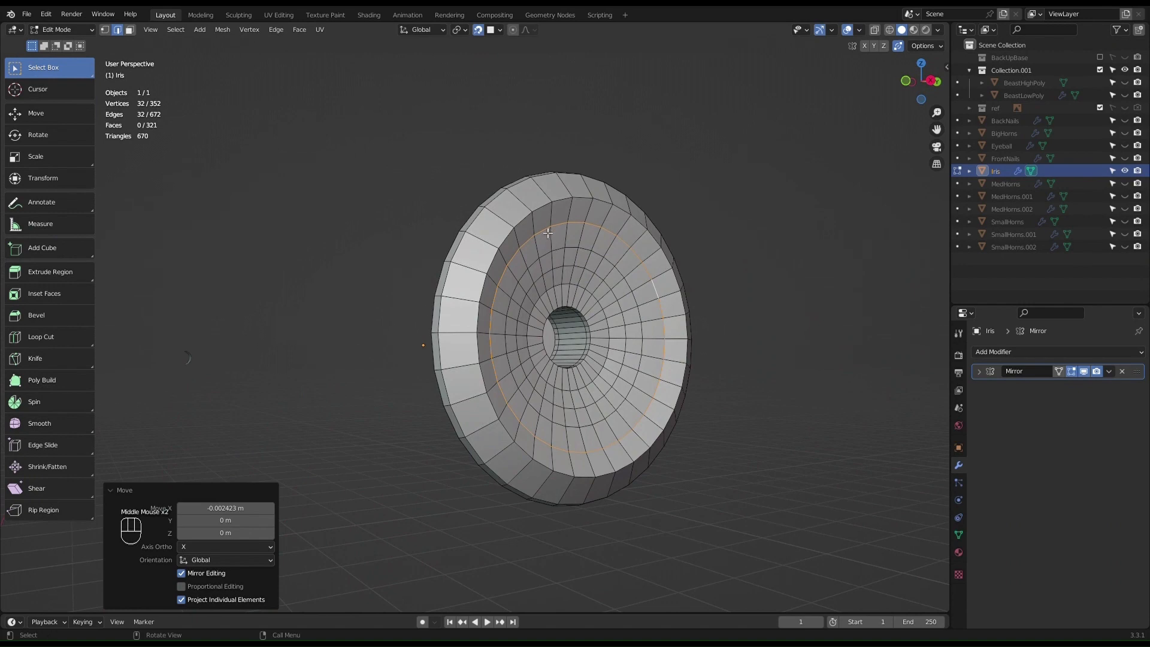
pyautogui.moveTo(526, 245); pyautogui.dragTo(622, 324, button='middle')
pyautogui.hotkey('ctrl', 'r')
pyautogui.click(471, 243)
pyautogui.press('Escape')
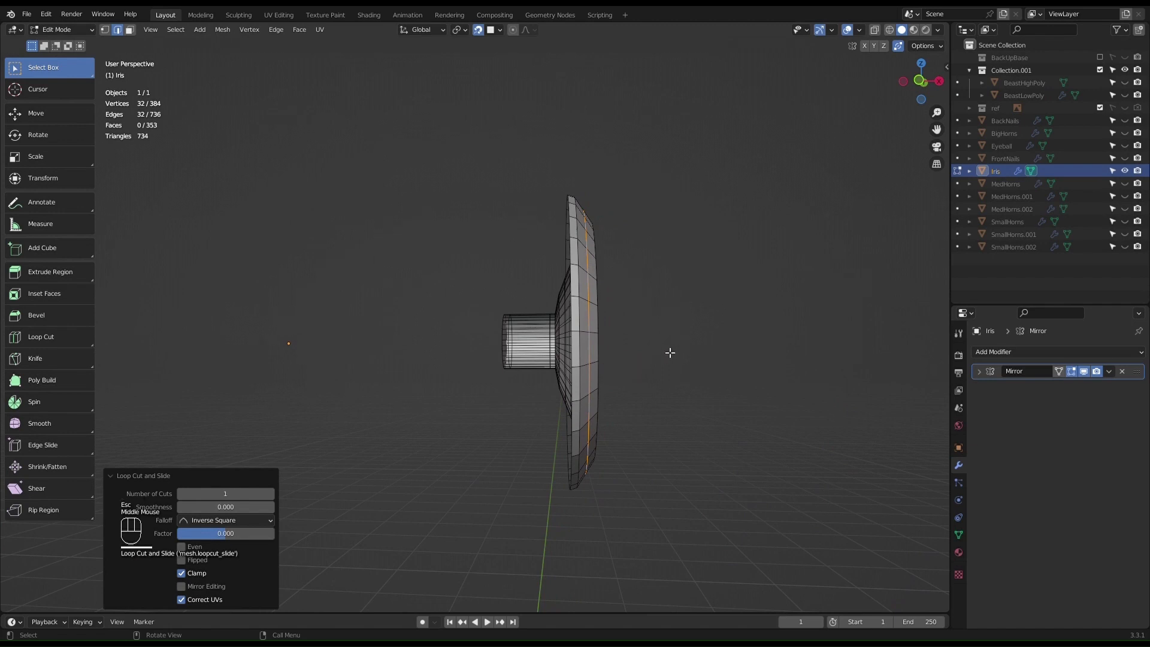
# Step: Shade the Iris smooth in Object Mode to examine the pupil opening, and restore flat shading
pyautogui.press('Tab')
pyautogui.rightClick(608, 352)
pyautogui.click(598, 328)
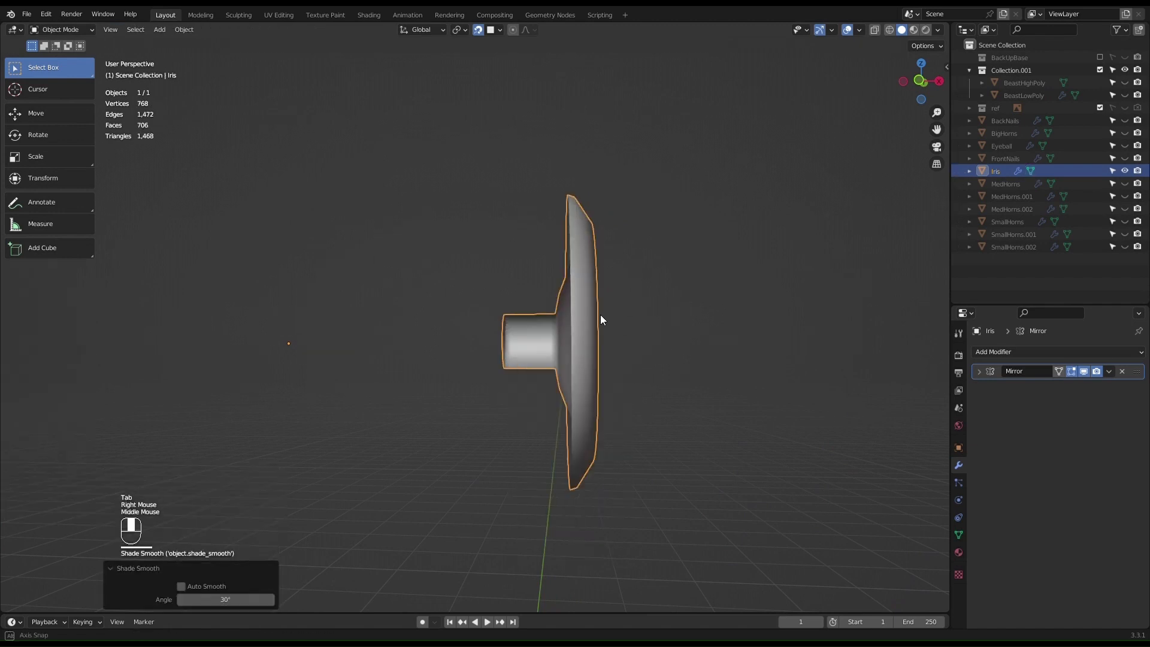
pyautogui.moveTo(600, 319); pyautogui.dragTo(502, 341, button='middle')
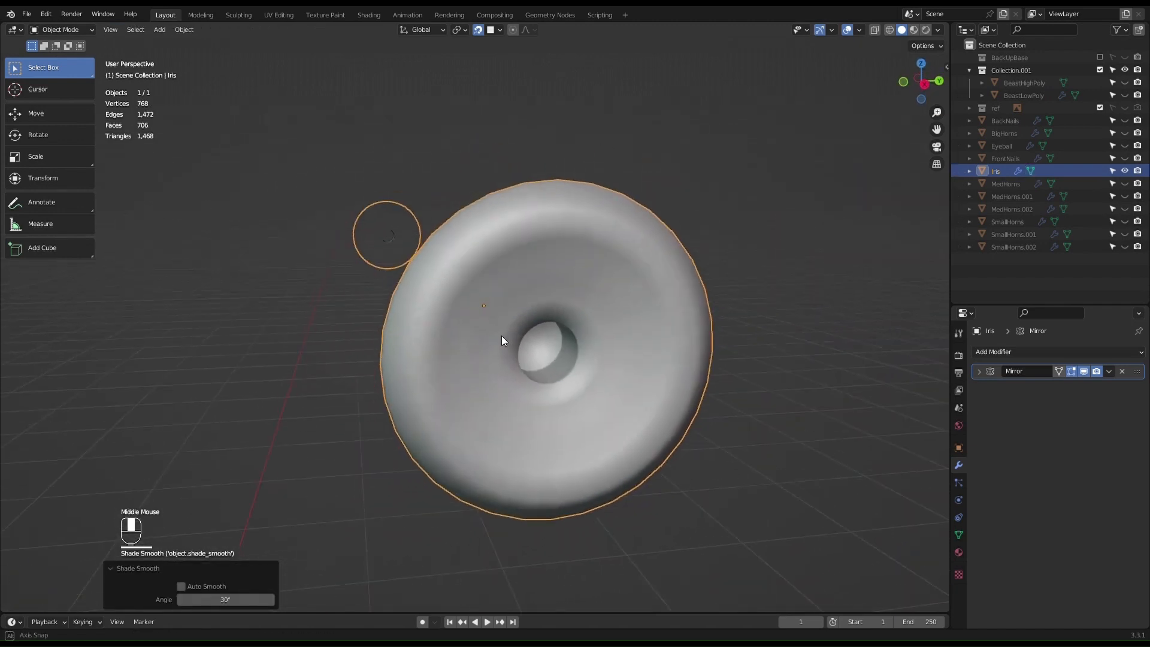
pyautogui.scroll(2, 652, 359)
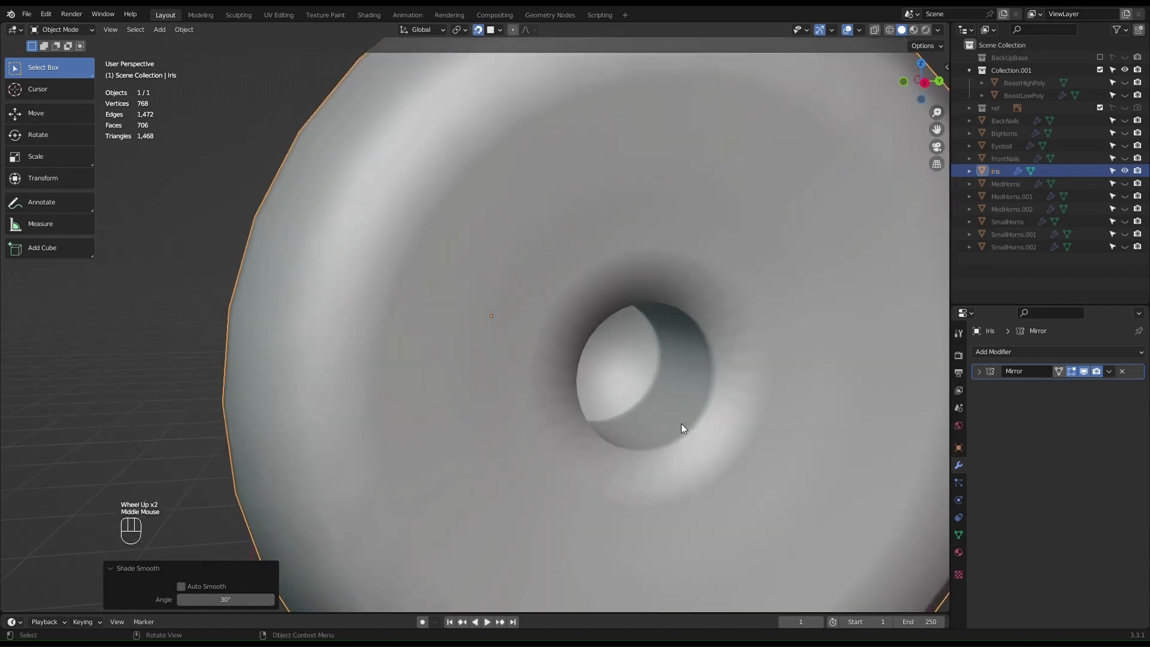
pyautogui.rightClick(760, 457)
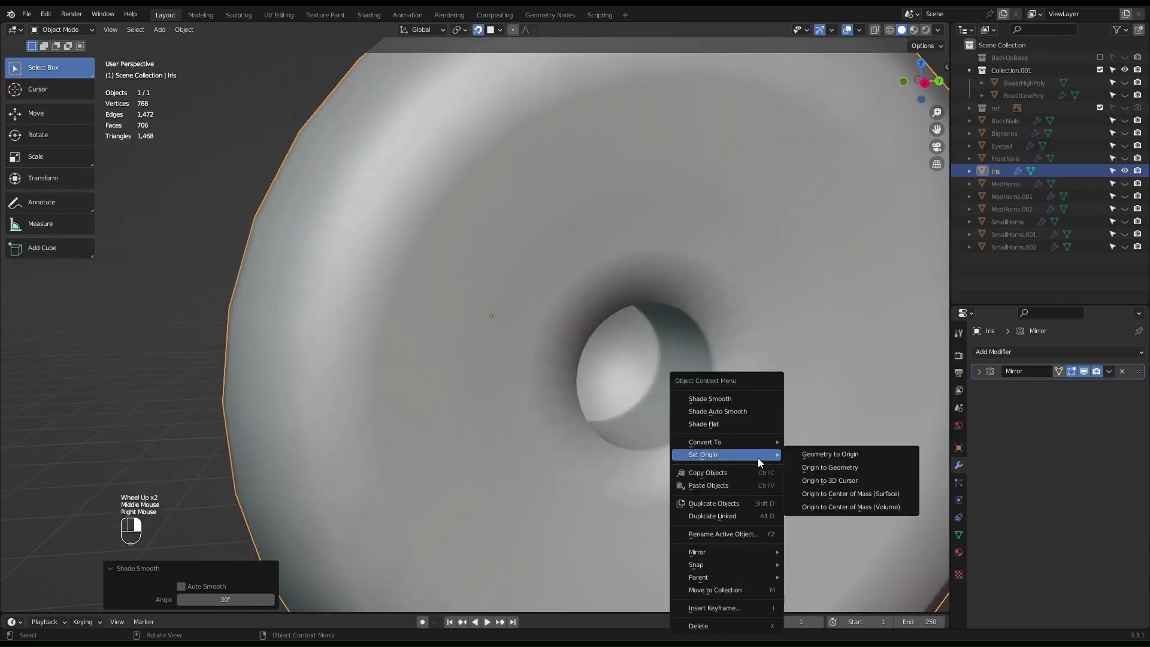
pyautogui.click(742, 420)
# Step: Add an edge loop around the pupil opening and slide it close to the hole's edge with a factor of -0.607
pyautogui.moveTo(745, 383)
pyautogui.mouseDown(button='middle')
pyautogui.moveTo(671, 399)
pyautogui.moveTo(642, 426)
pyautogui.moveTo(693, 395)
pyautogui.mouseUp(button='middle')
pyautogui.scroll(1, 693, 396)
pyautogui.moveTo(610, 435); pyautogui.dragTo(783, 314, button='middle')
pyautogui.press('Tab')
pyautogui.scroll(2, 797, 349)
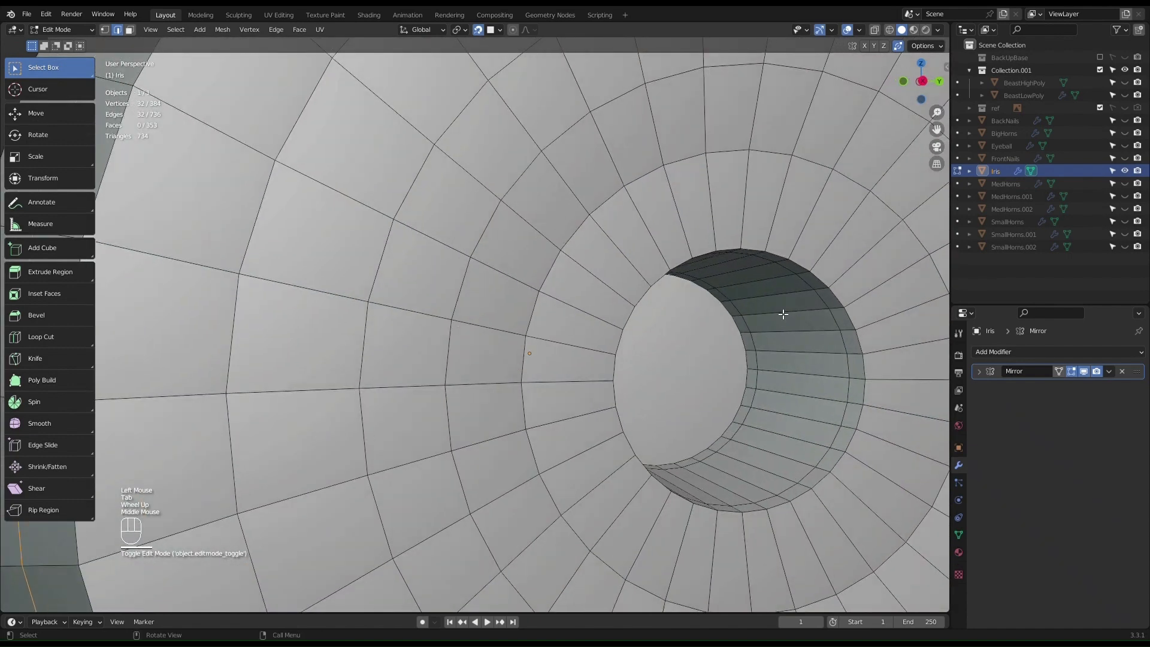
pyautogui.hotkey('ctrl', 'r')
pyautogui.click(734, 248)
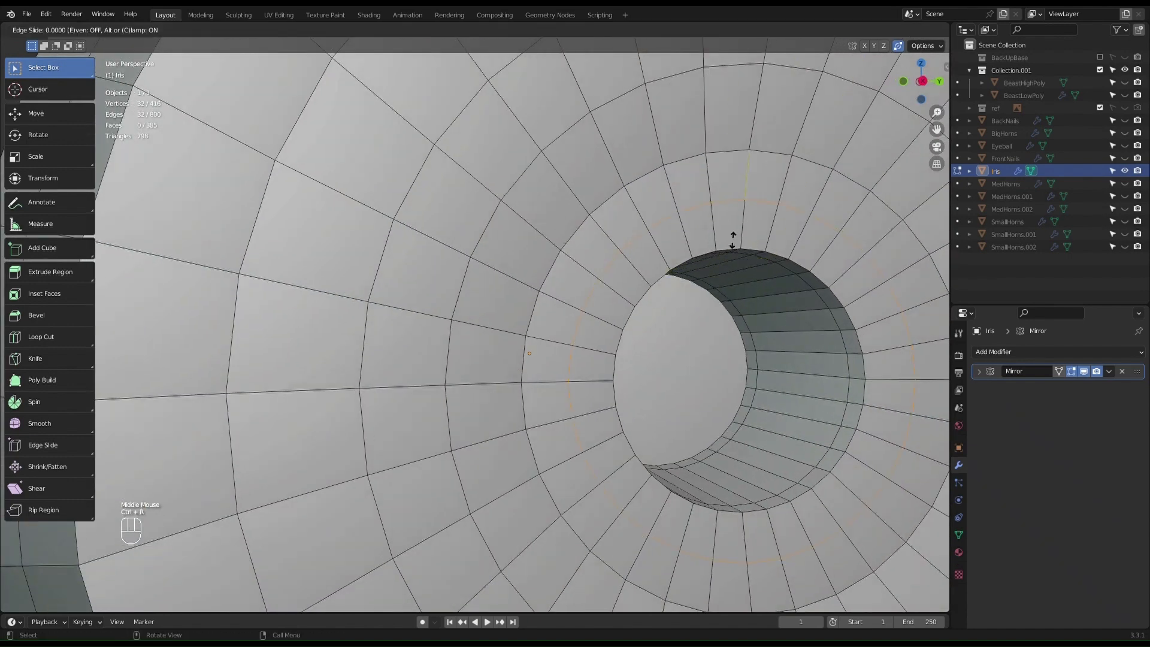
pyautogui.click(738, 275)
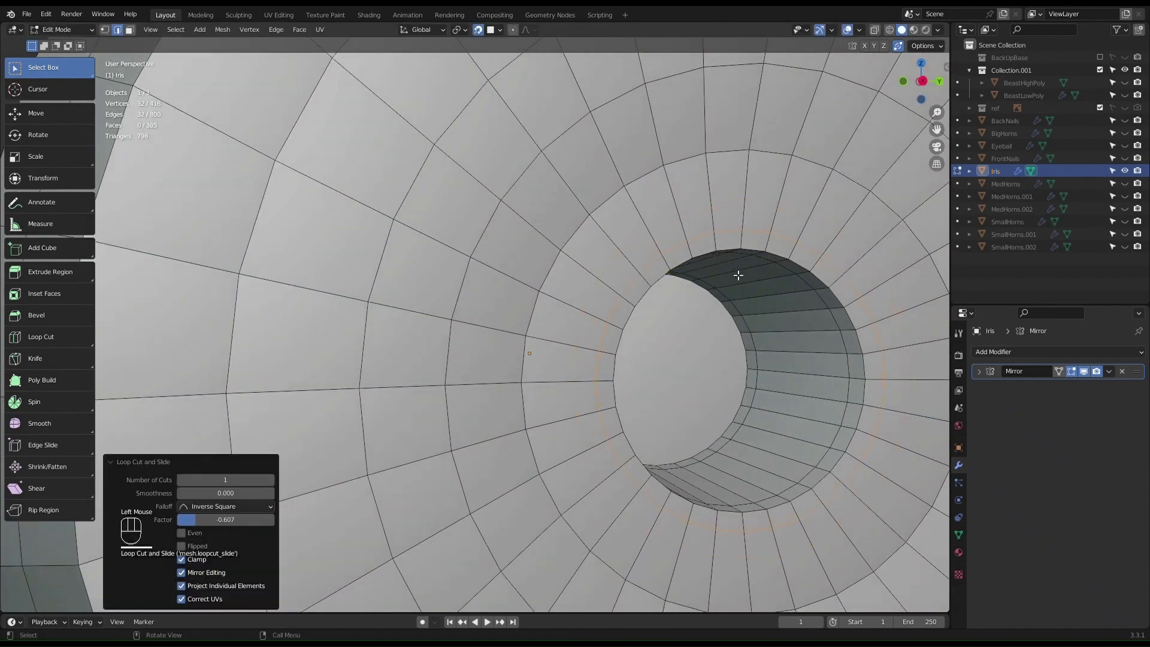
# Step: Try moving a single face beside the pupil opening to test the mesh connections, and undo the move
pyautogui.press('1')
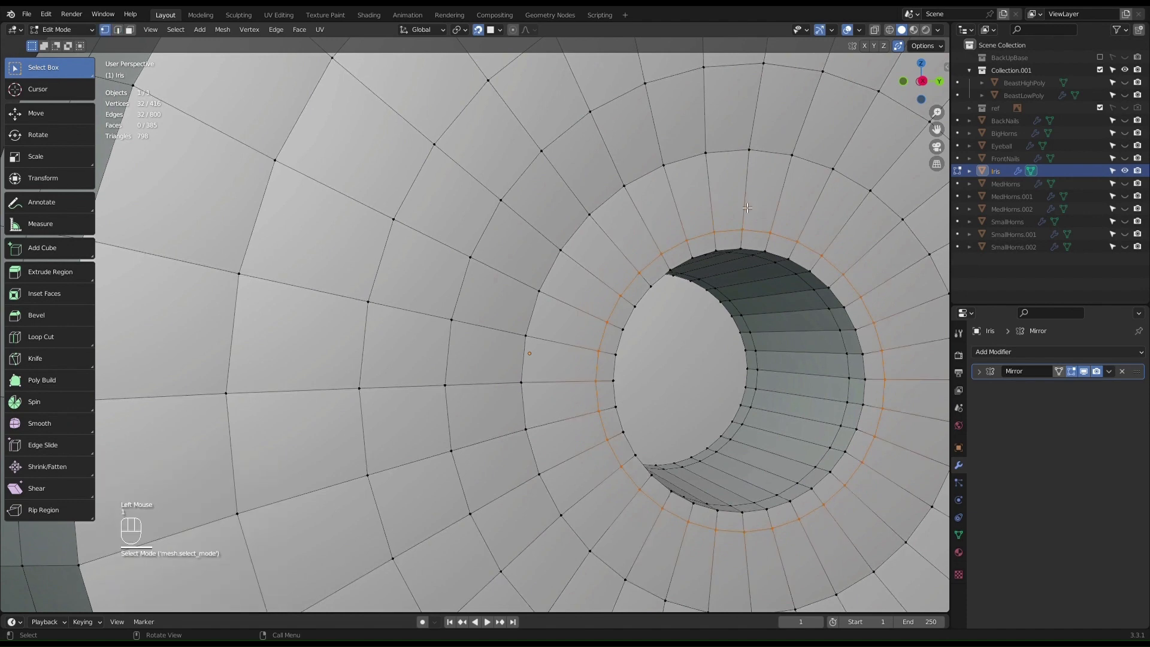
pyautogui.click(747, 207)
pyautogui.press('3')
pyautogui.click(747, 201)
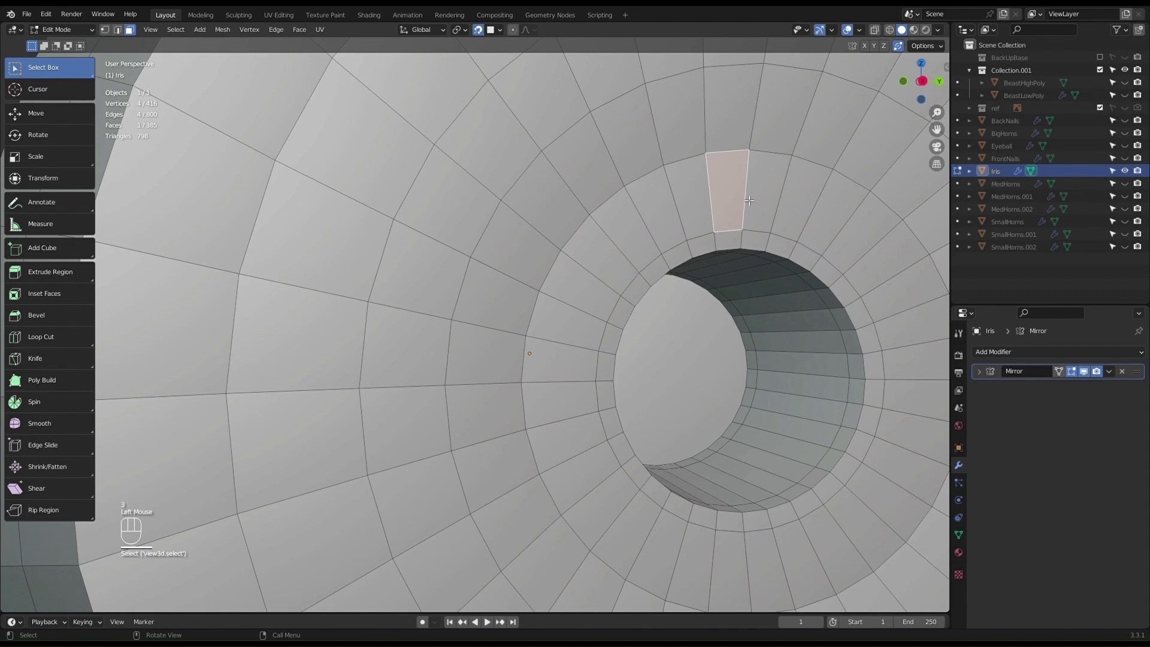
pyautogui.press('g')
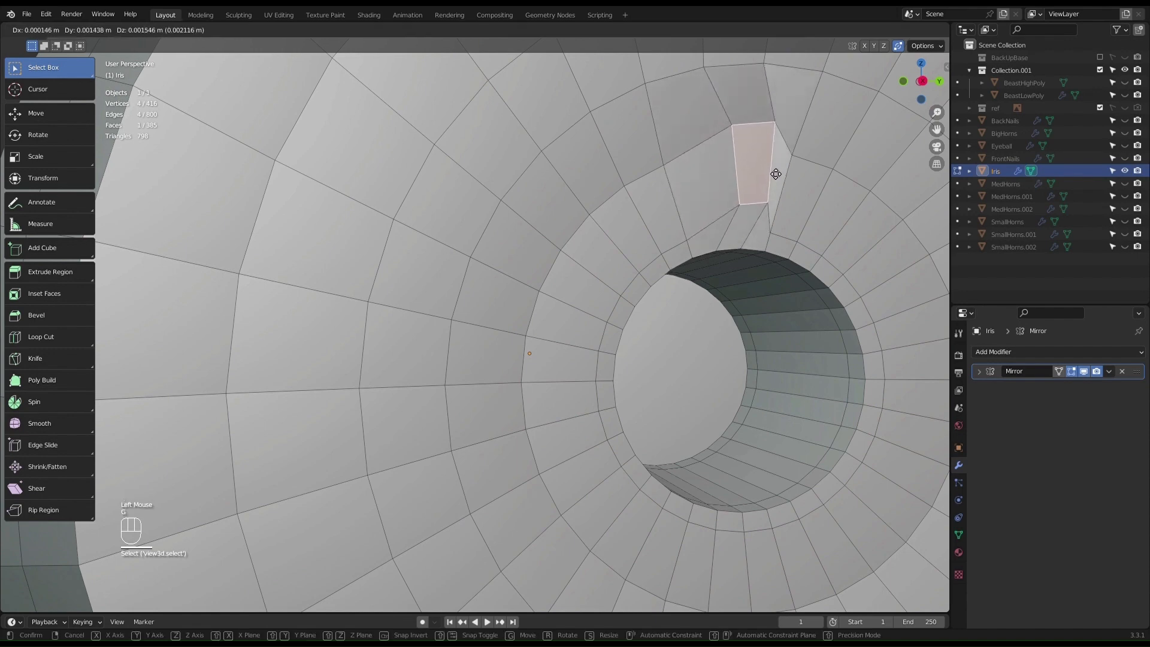
pyautogui.click(762, 183)
pyautogui.hotkey('ctrl', 'z')
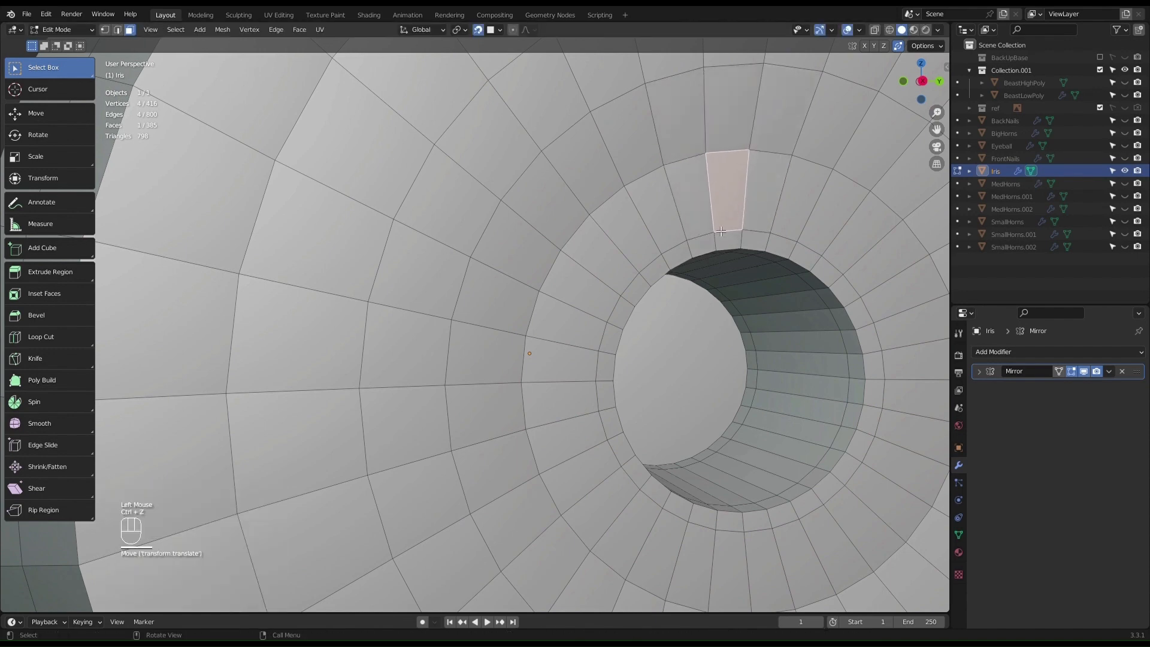
# Step: Select all of the Iris's vertices and merge them by distance at 0.0001 m
pyautogui.scroll(-2, 721, 231)
pyautogui.press('1')
pyautogui.scroll(-1, 721, 234)
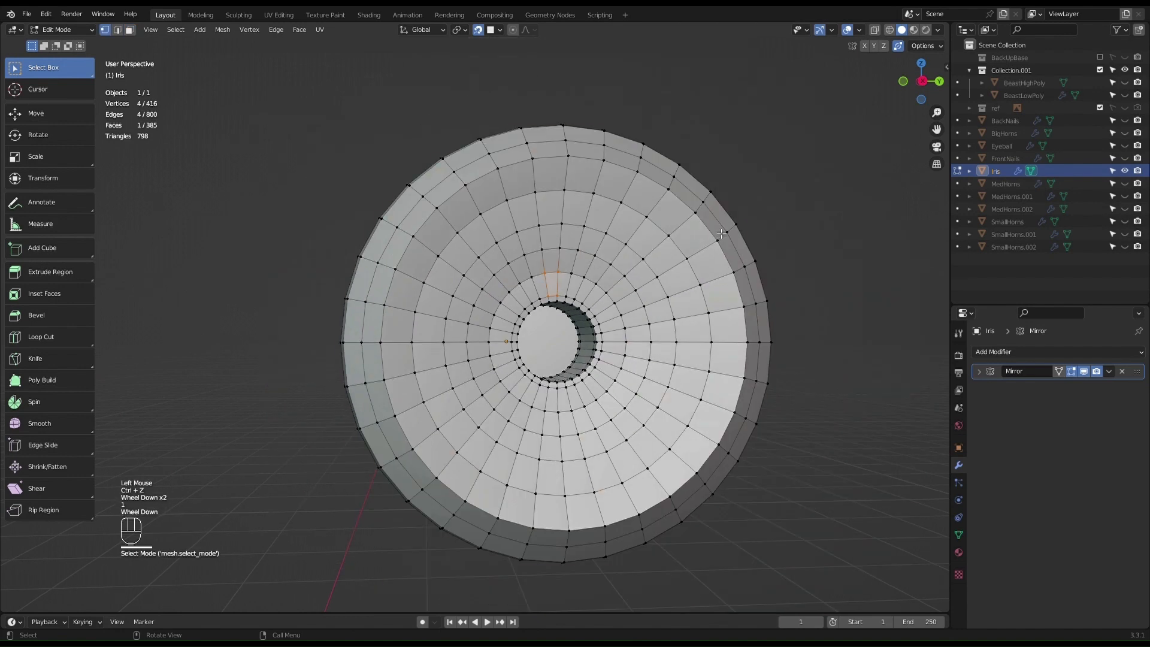
pyautogui.press('a')
pyautogui.press('m')
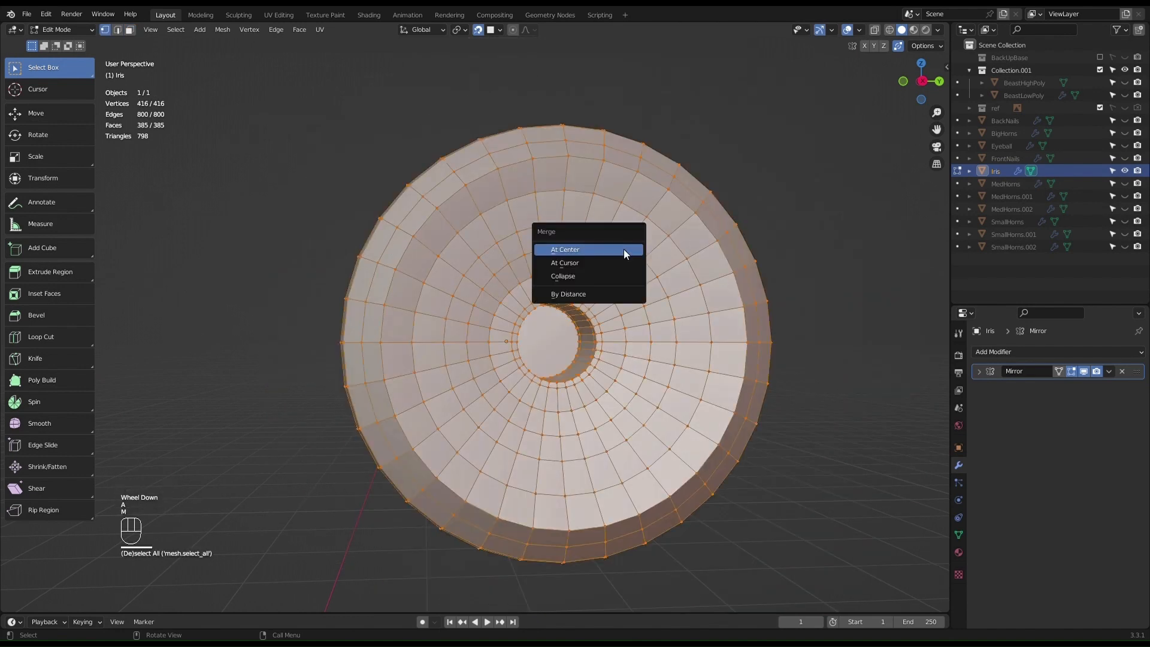
pyautogui.click(601, 295)
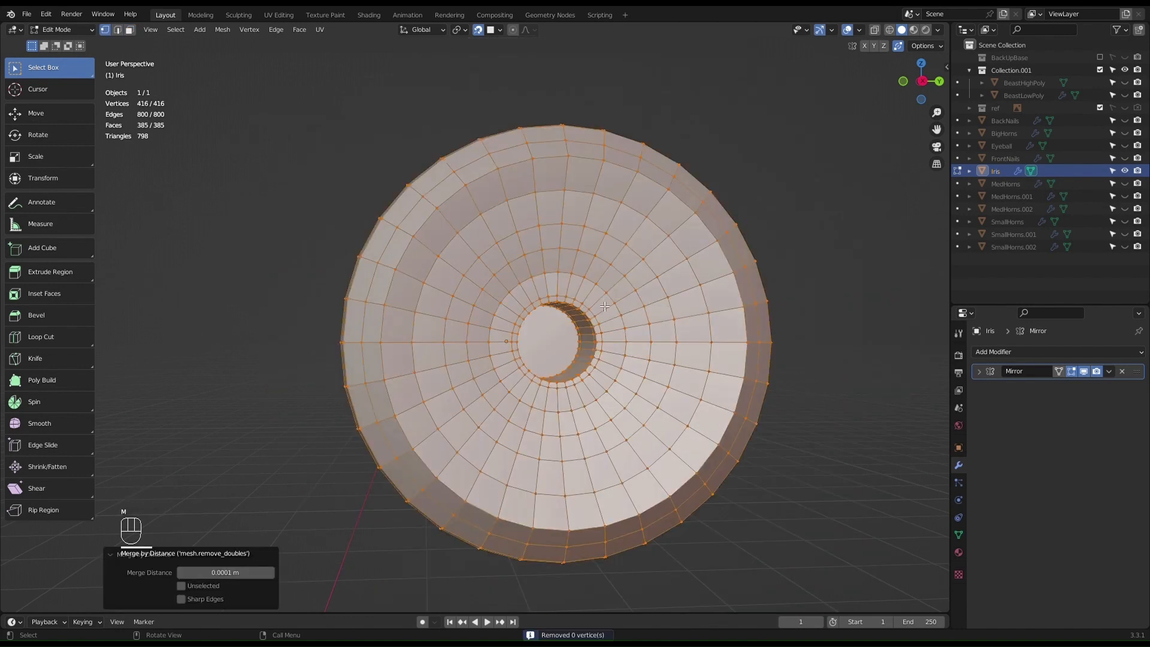
pyautogui.moveTo(615, 303); pyautogui.dragTo(598, 335, button='middle')
# Step: Return the Iris to Object Mode and save the file
pyautogui.press('Tab')
pyautogui.scroll(-2, 612, 325)
pyautogui.hotkey('ctrl', 's')
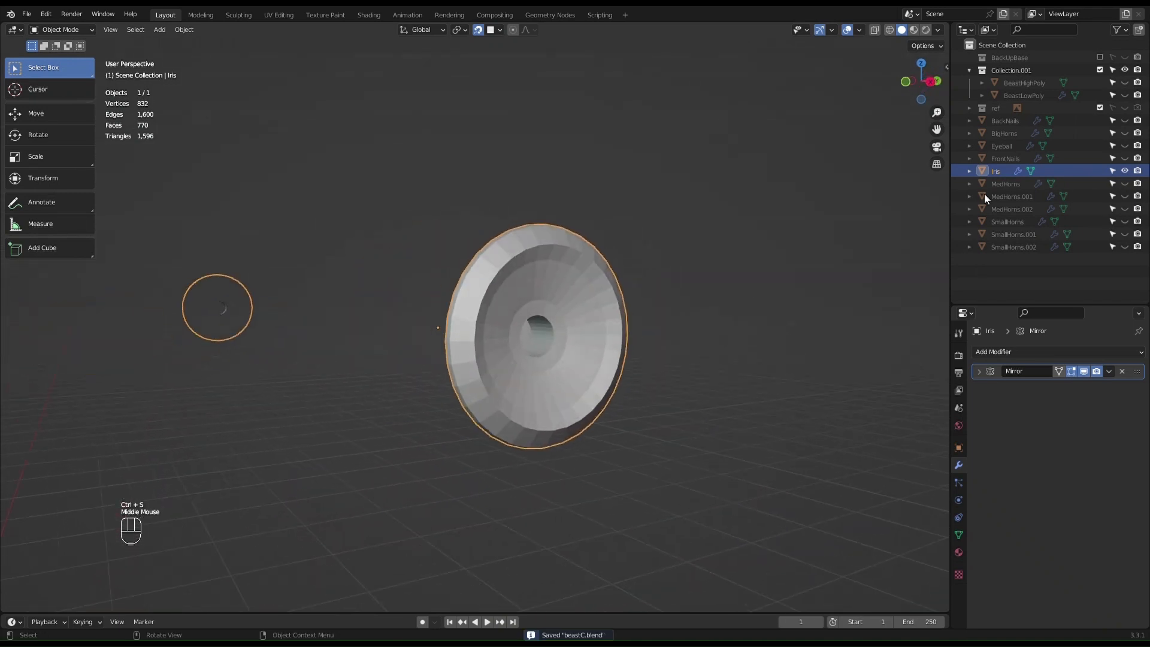
# Step: Unhide the Eyeball and give it flat shading
pyautogui.click(1125, 145)
pyautogui.moveTo(677, 281)
pyautogui.mouseDown(button='middle')
pyautogui.moveTo(611, 243)
pyautogui.moveTo(603, 298)
pyautogui.moveTo(645, 282)
pyautogui.moveTo(615, 278)
pyautogui.moveTo(716, 264)
pyautogui.moveTo(755, 226)
pyautogui.mouseUp(button='middle')
pyautogui.click(644, 280)
pyautogui.rightClick(643, 275)
pyautogui.click(629, 275)
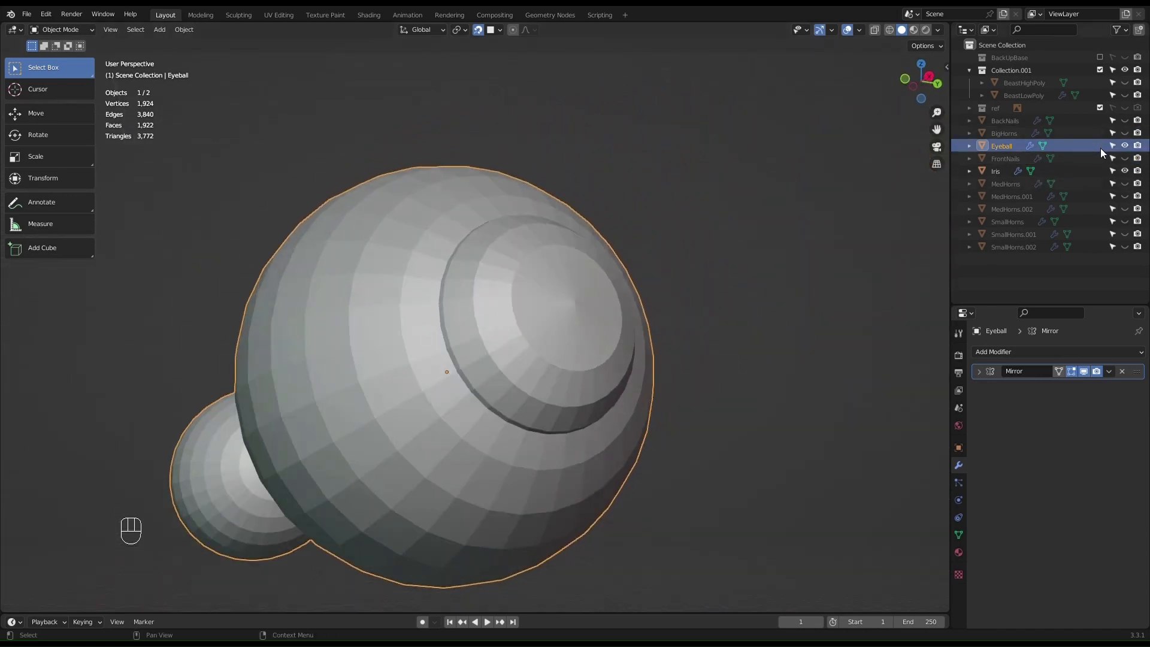
# Step: Hide and show the Eyeball again to inspect how the Iris fits inside the cornea from several angles
pyautogui.click(1125, 146)
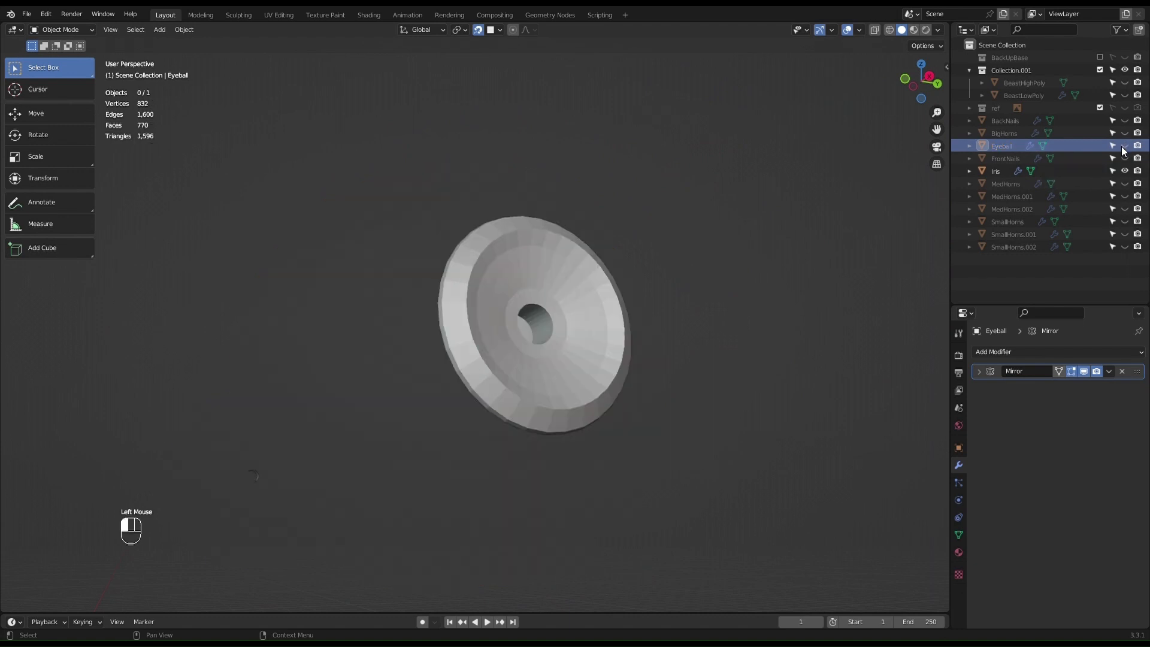
pyautogui.click(1124, 147)
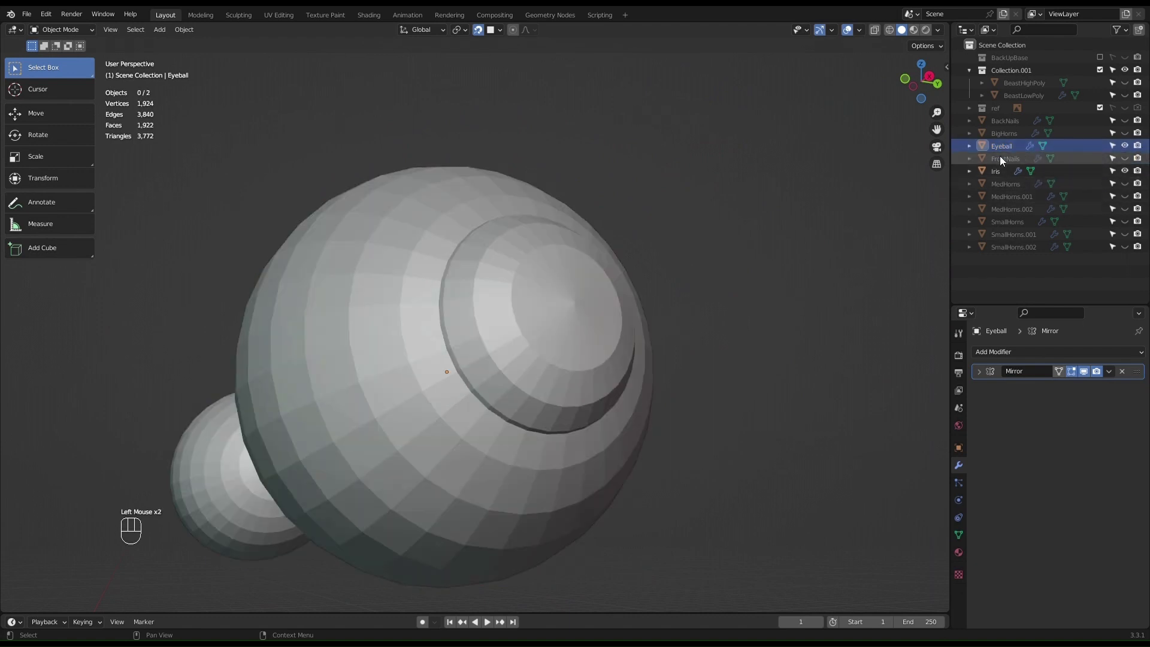
pyautogui.moveTo(832, 199); pyautogui.dragTo(691, 250, button='middle')
pyautogui.scroll(-2, 542, 239)
pyautogui.scroll(1, 504, 308)
pyautogui.moveTo(505, 308); pyautogui.dragTo(476, 316, button='middle')
pyautogui.scroll(-1, 505, 279)
pyautogui.moveTo(506, 278)
pyautogui.mouseDown(button='middle')
pyautogui.moveTo(500, 293)
pyautogui.moveTo(426, 301)
pyautogui.moveTo(509, 325)
pyautogui.moveTo(514, 288)
pyautogui.mouseUp(button='middle')
pyautogui.scroll(-1, 427, 300)
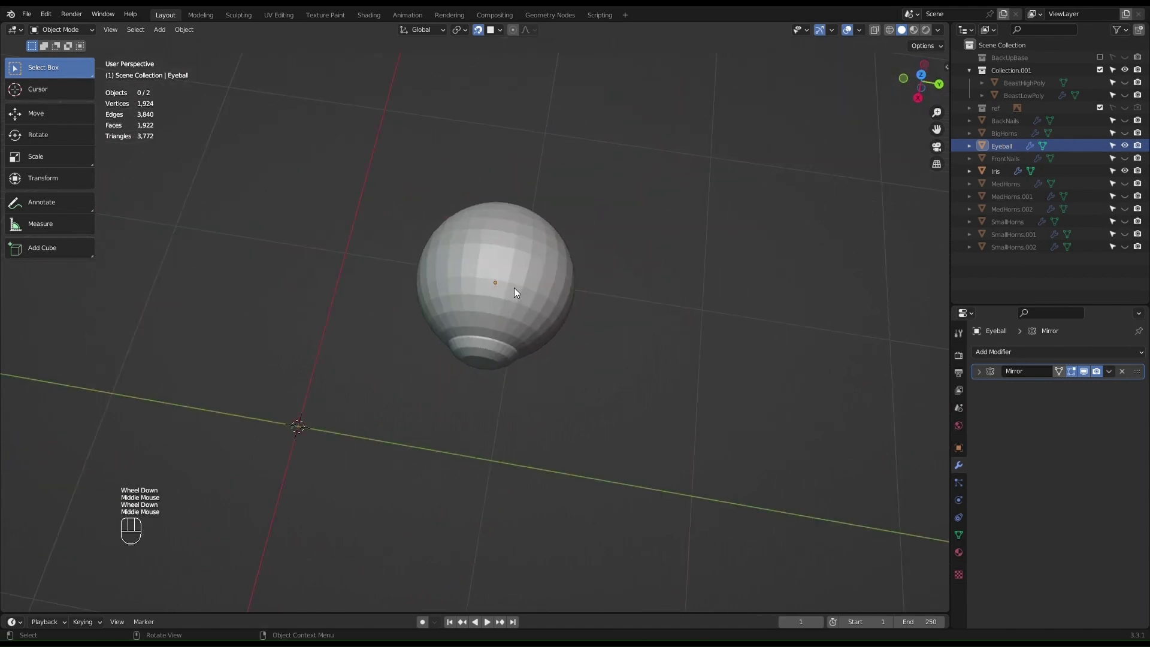
# Step: Parent the Iris to the Eyeball in the scene hierarchy
pyautogui.click(995, 171)
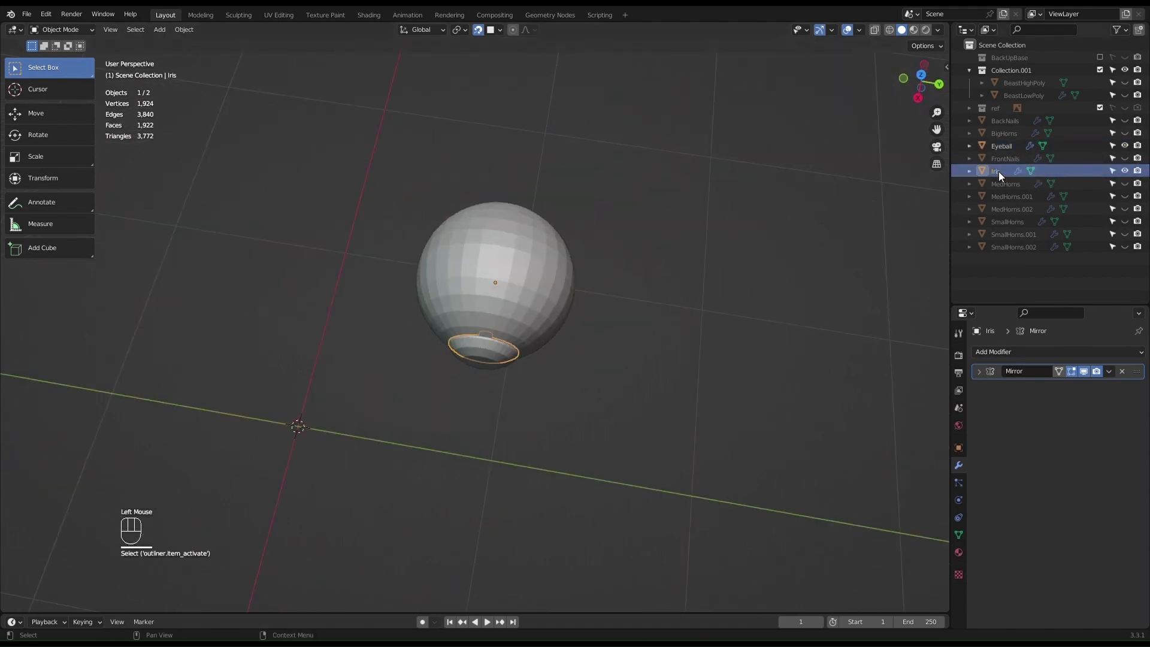
pyautogui.keyDown('shift'); pyautogui.moveTo(995, 171); pyautogui.dragTo(1006, 149); pyautogui.keyUp('shift')
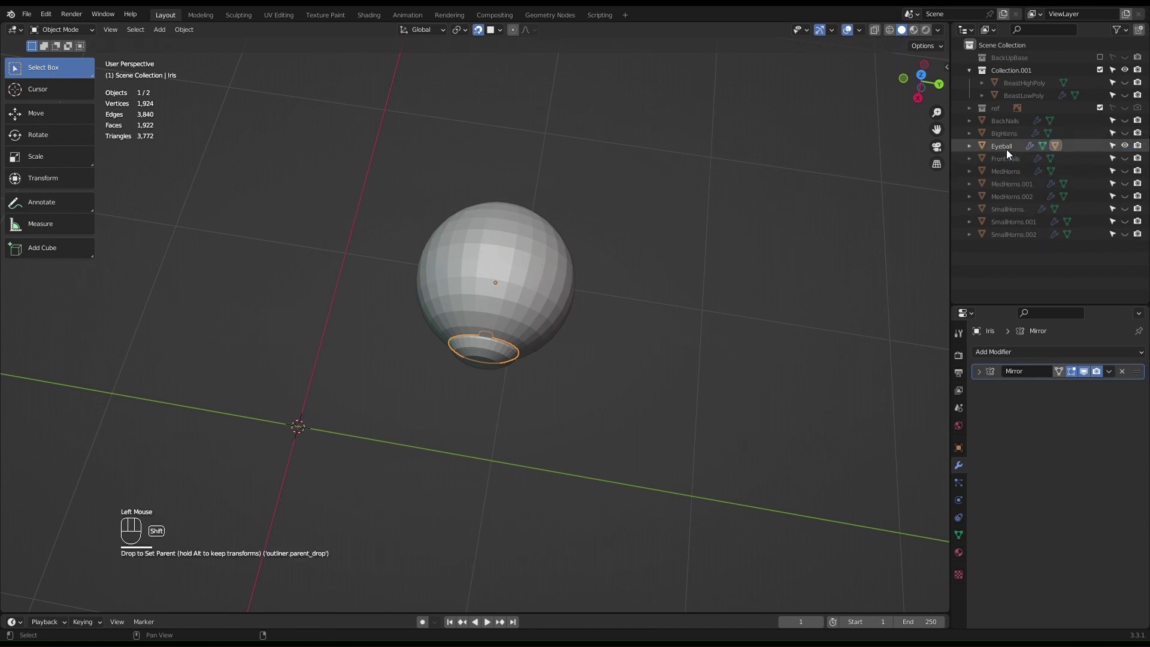
# Step: Test the parenting by moving the Eyeball with its child Iris, and undo the move
pyautogui.click(970, 145)
pyautogui.click(1008, 146)
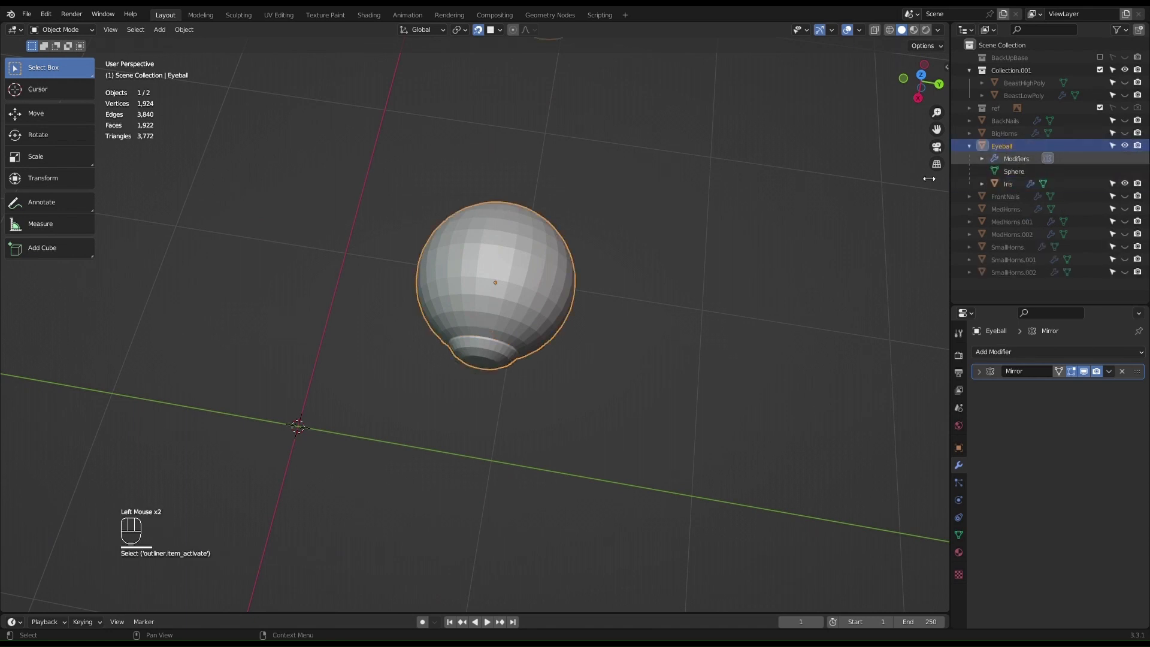
pyautogui.press('g')
pyautogui.click(506, 321)
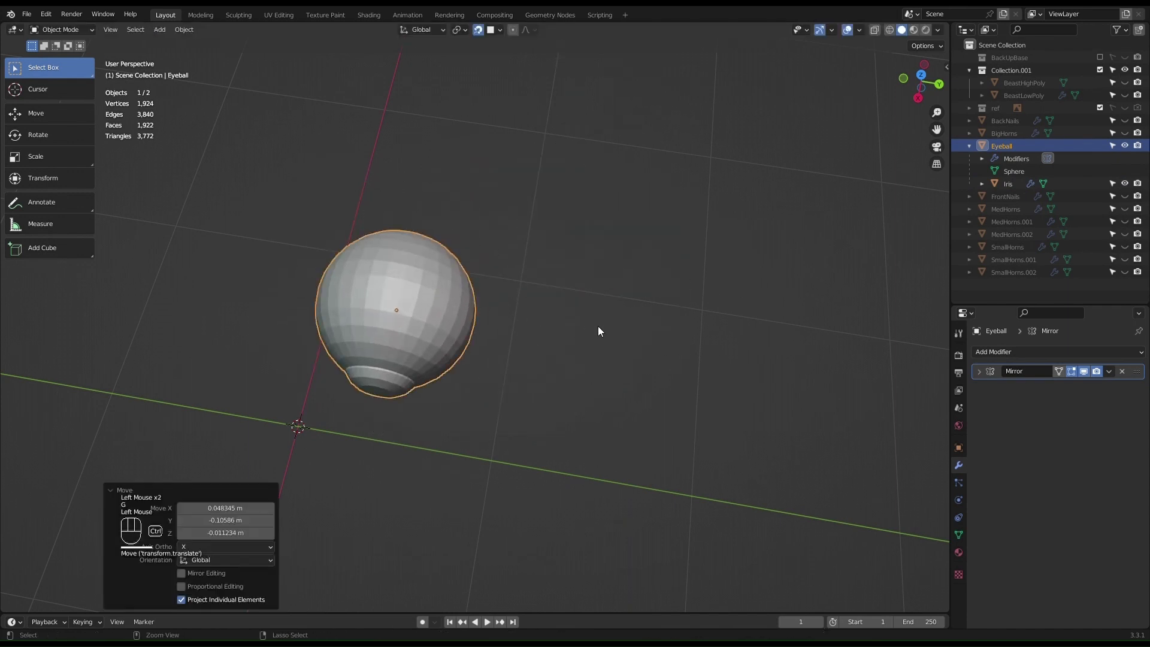
pyautogui.hotkey('ctrl', 'z')
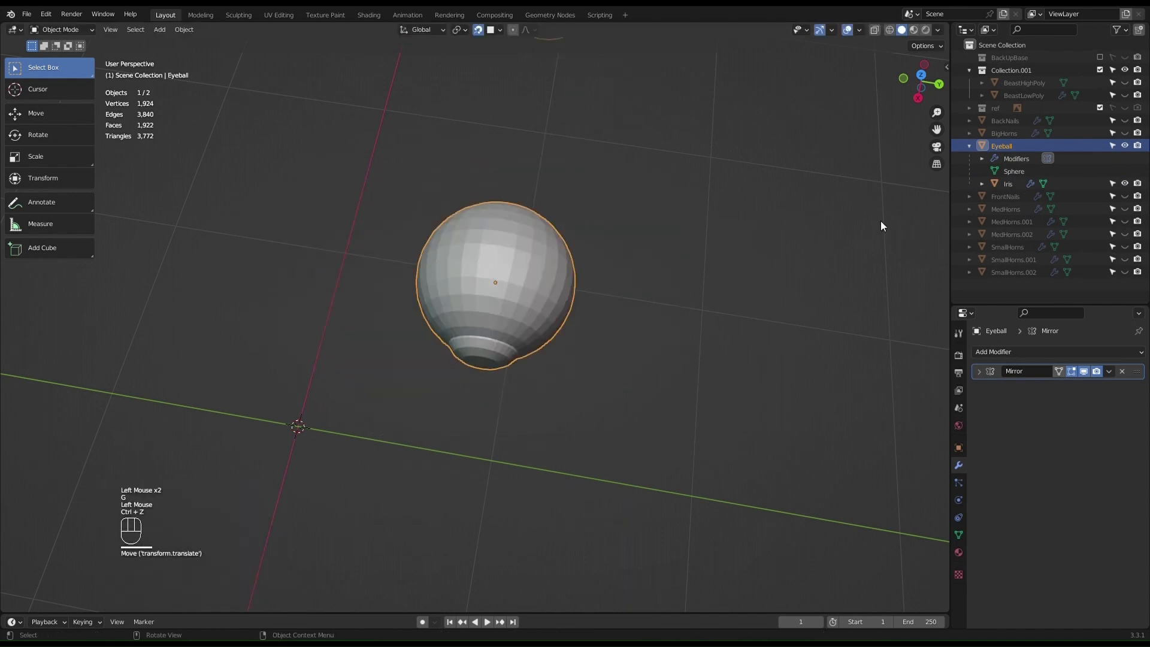
pyautogui.click(967, 144)
# Step: Unhide BeastLowPoly and view the mirrored eyeballs against the head from above
pyautogui.moveTo(643, 277); pyautogui.dragTo(481, 380, button='middle')
pyautogui.scroll(1, 513, 281)
pyautogui.scroll(-3, 512, 282)
pyautogui.scroll(-1, 548, 293)
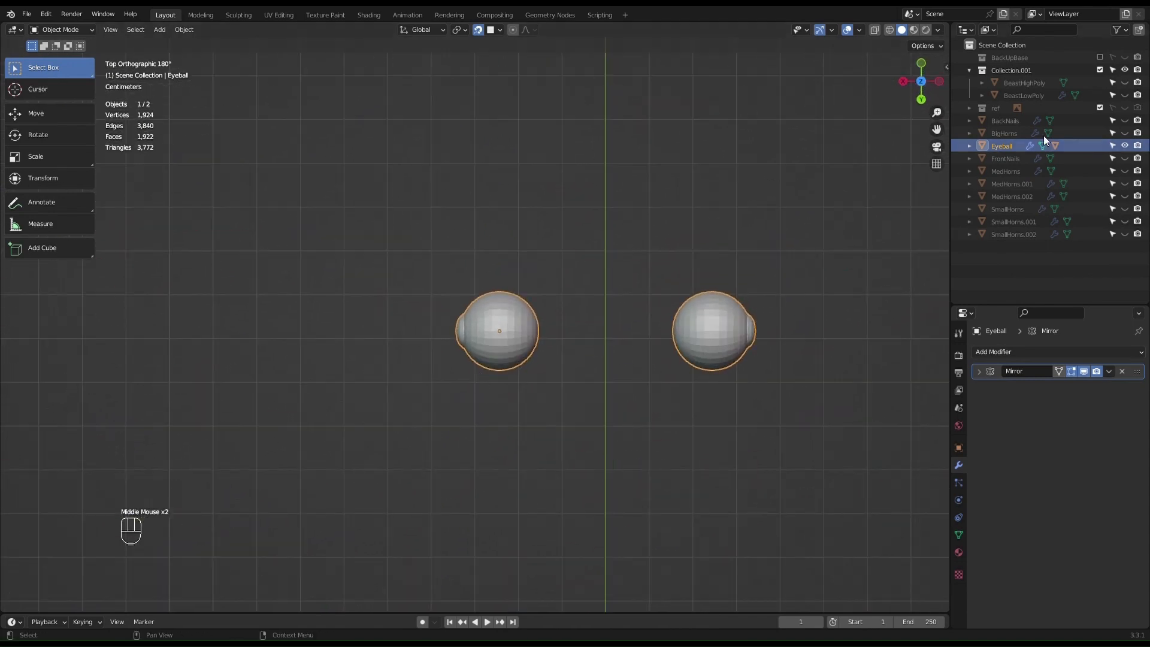
pyautogui.click(1124, 95)
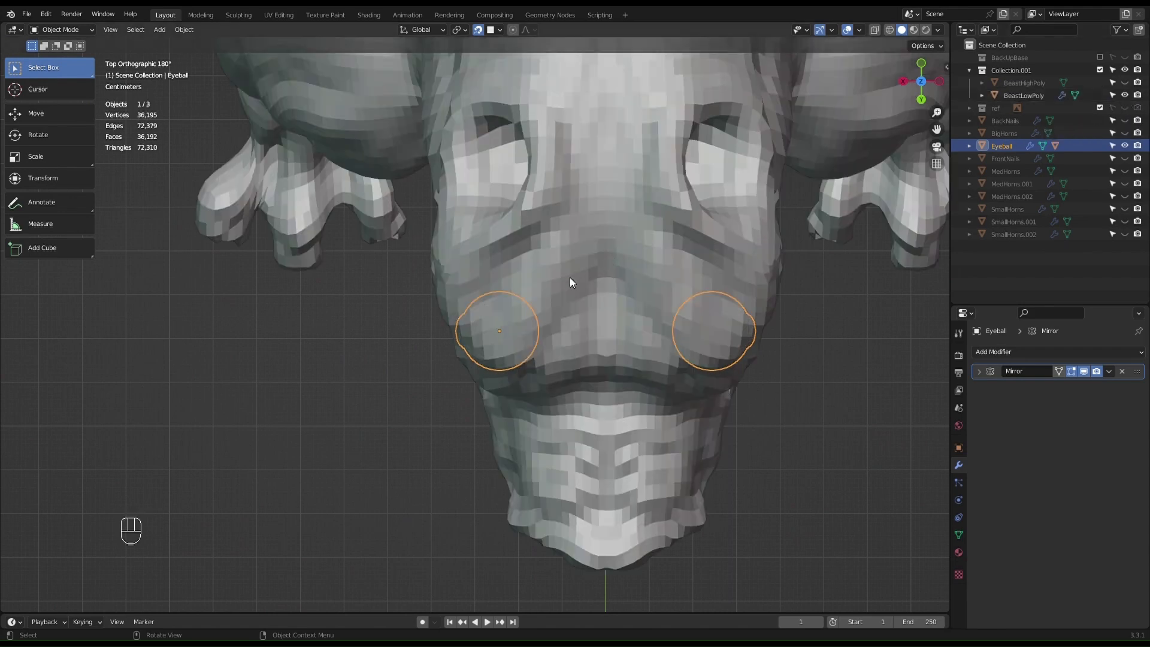
pyautogui.press('r')
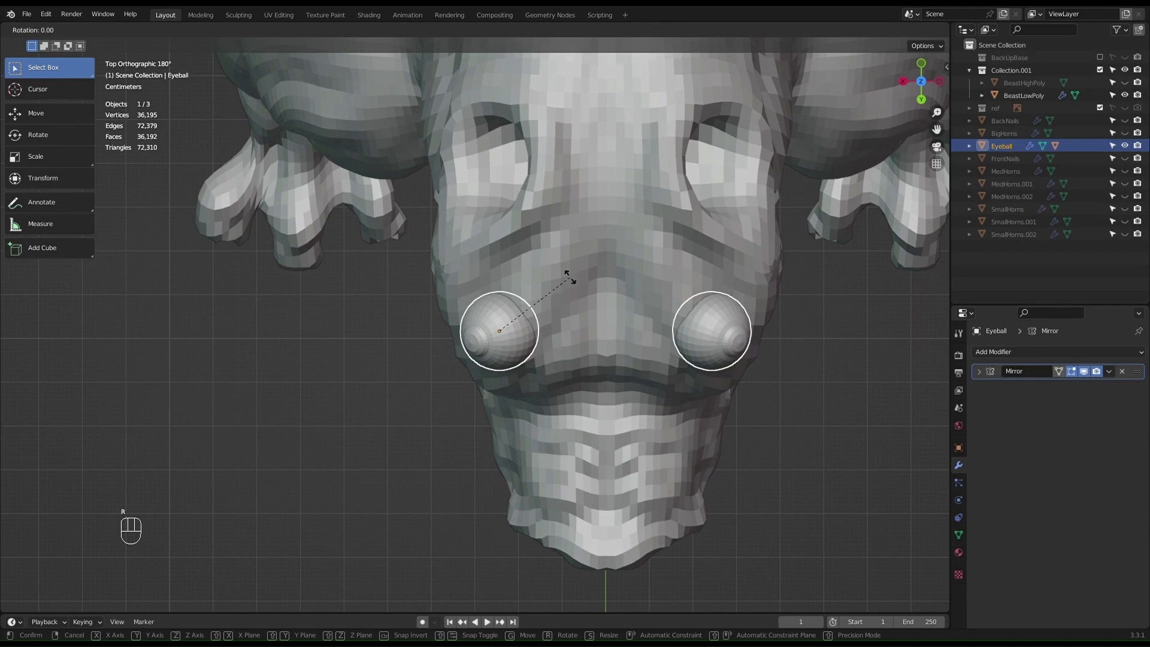
pyautogui.press('x')
pyautogui.press('z')
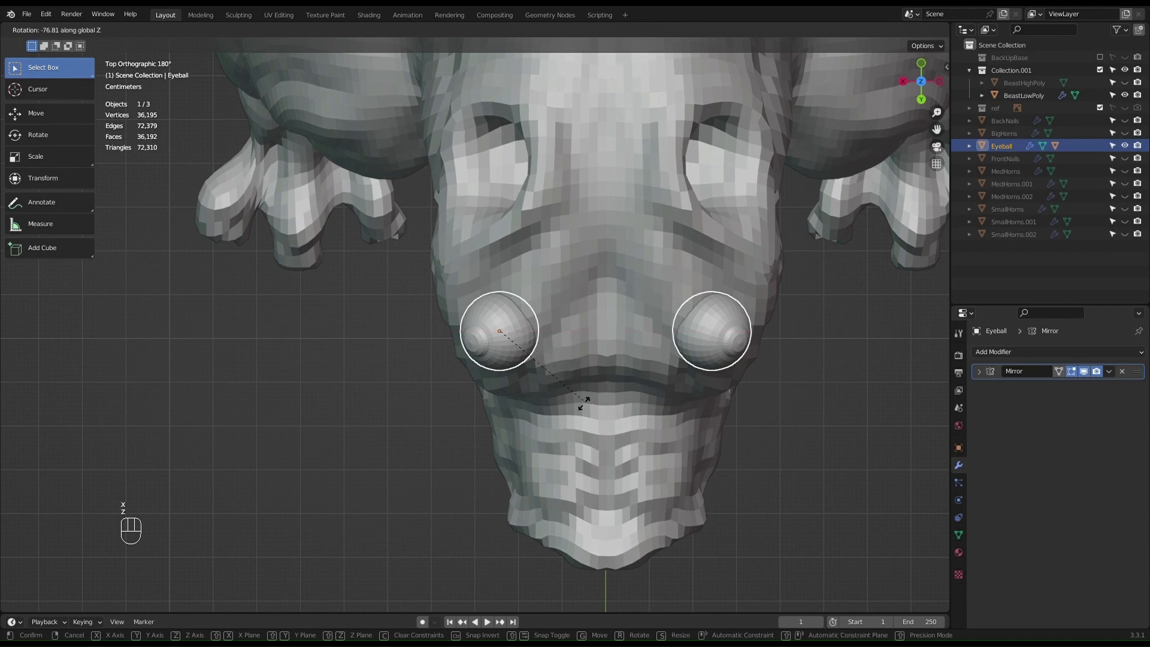
pyautogui.press('y')
pyautogui.moveTo(566, 325); pyautogui.dragTo(596, 259, button='middle')
pyautogui.press('Escape')
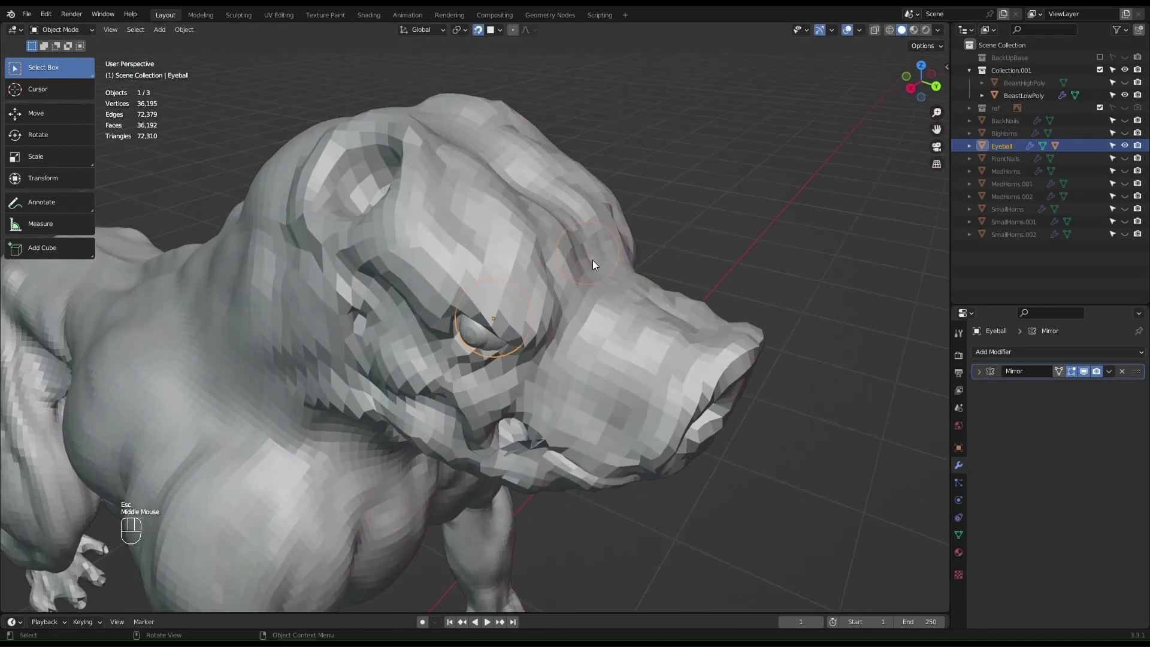
pyautogui.press('r')
pyautogui.press('x')
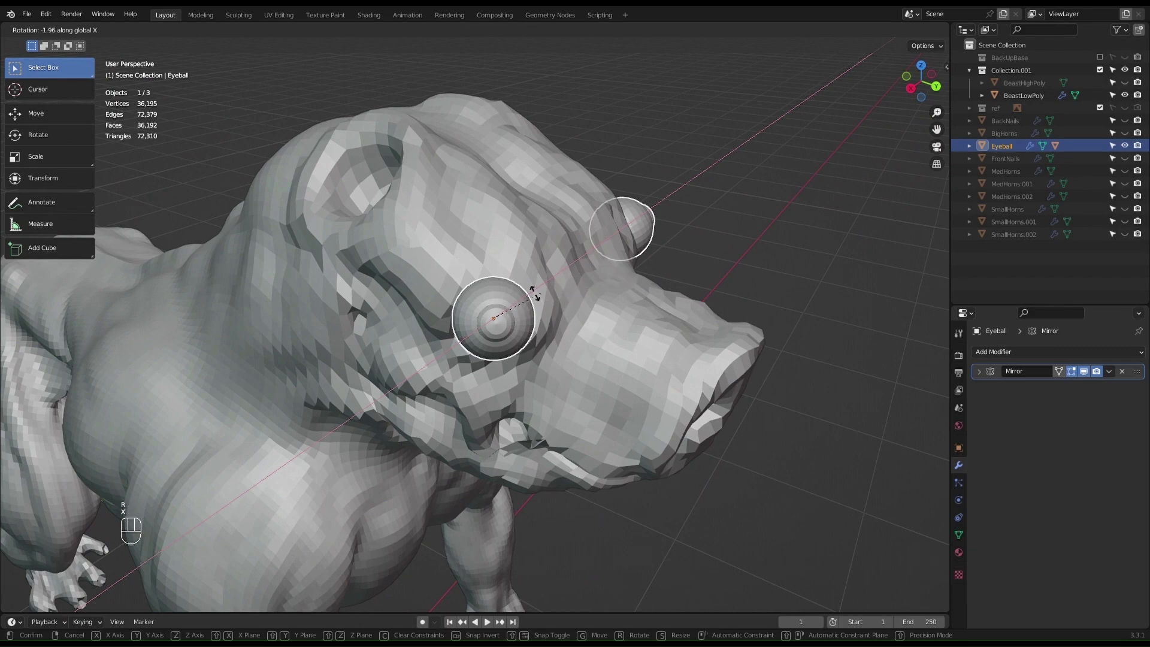
pyautogui.press('Escape')
pyautogui.moveTo(510, 293); pyautogui.dragTo(470, 383, button='middle')
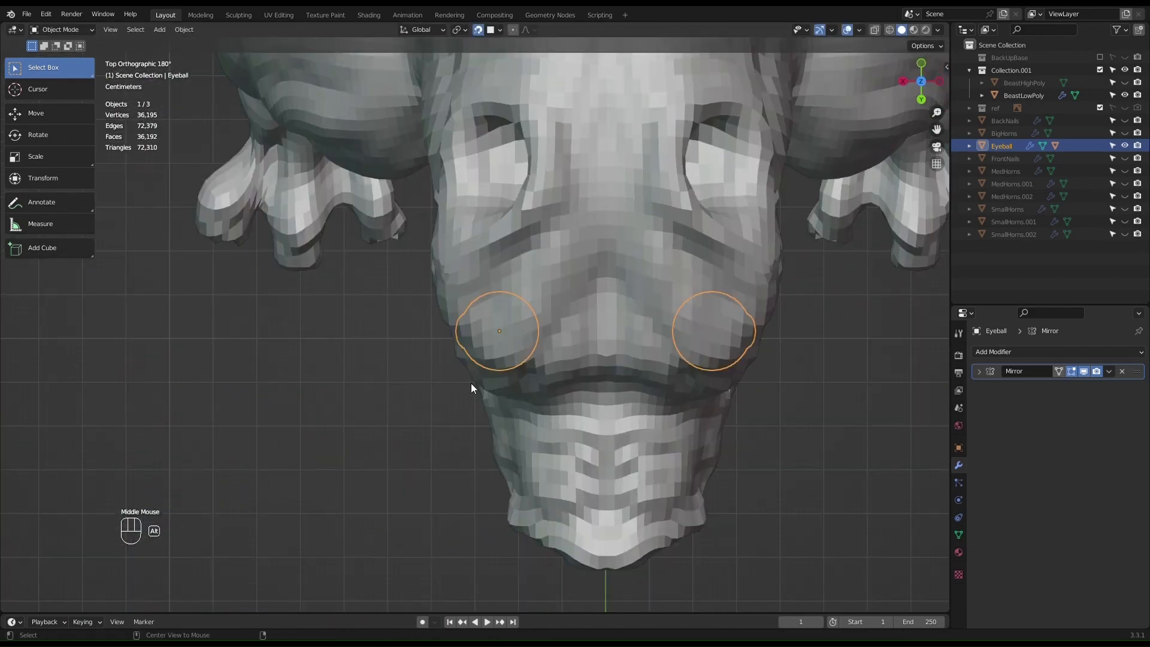
pyautogui.press('r')
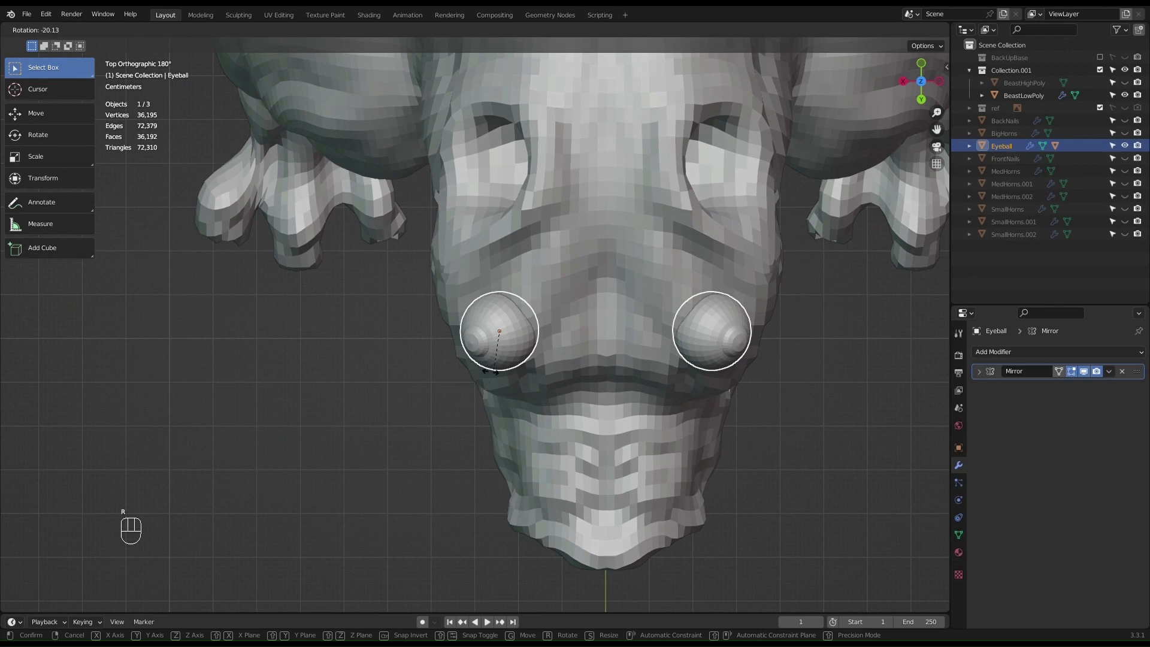
pyautogui.press('Escape')
pyautogui.scroll(5, 482, 368)
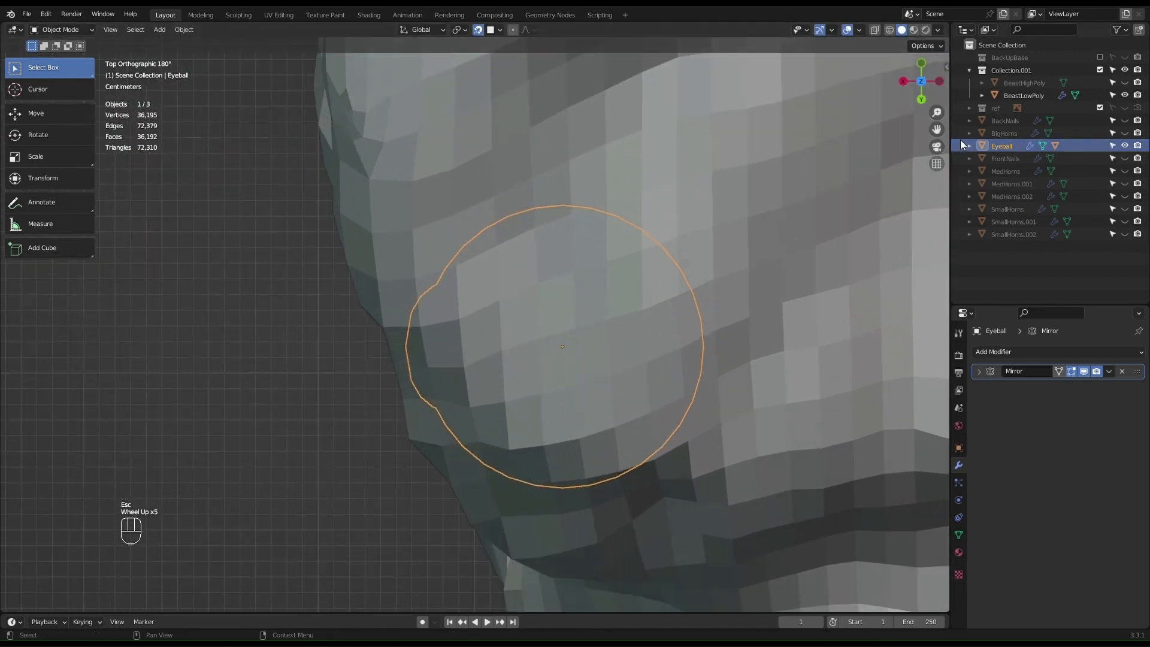
# Step: Try rotating the Eyeball in the top view, freehand and with the Rotate tool, and undo each rotation
pyautogui.click(994, 148)
pyautogui.press('r')
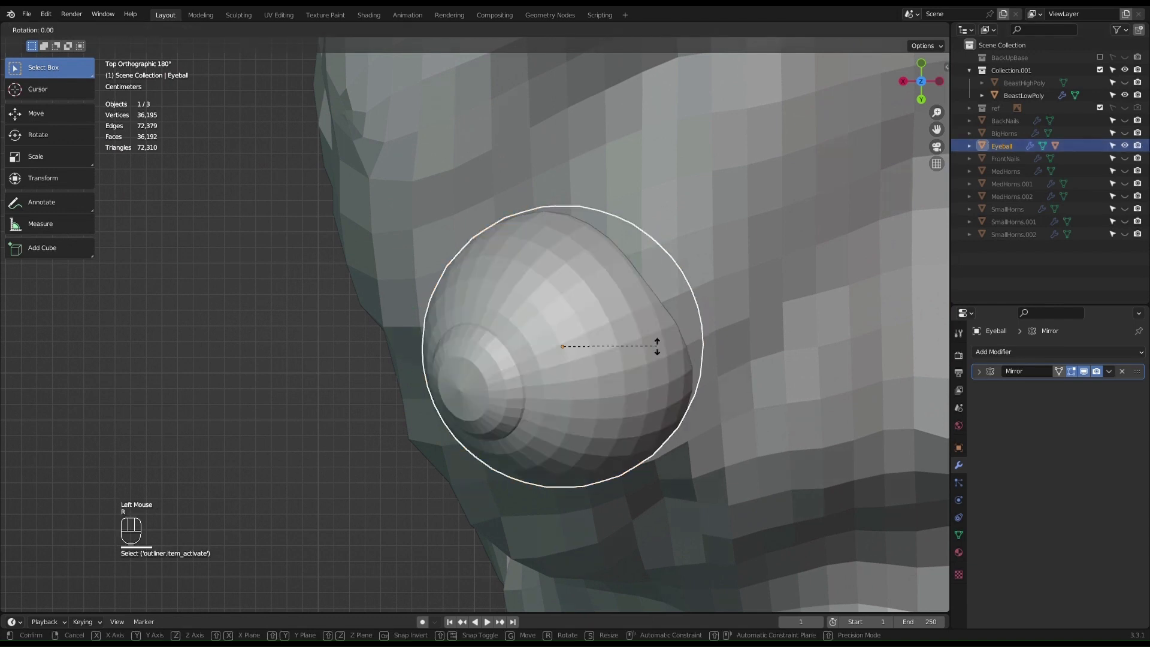
pyautogui.click(422, 279)
pyautogui.hotkey('ctrl', 'z')
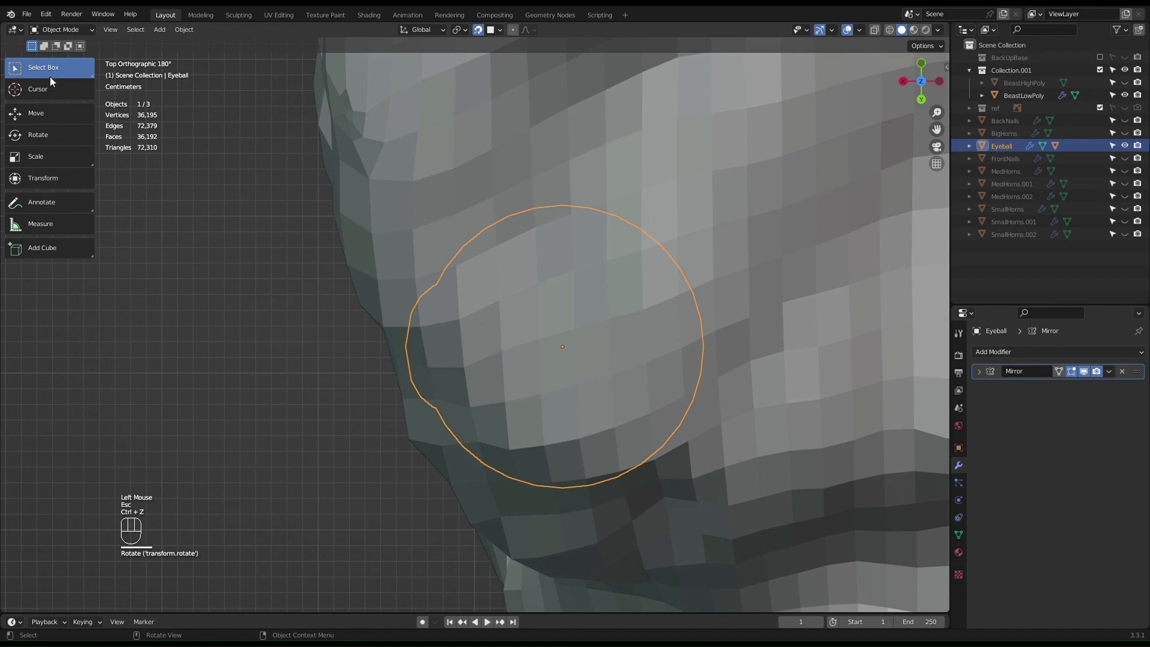
pyautogui.click(52, 144)
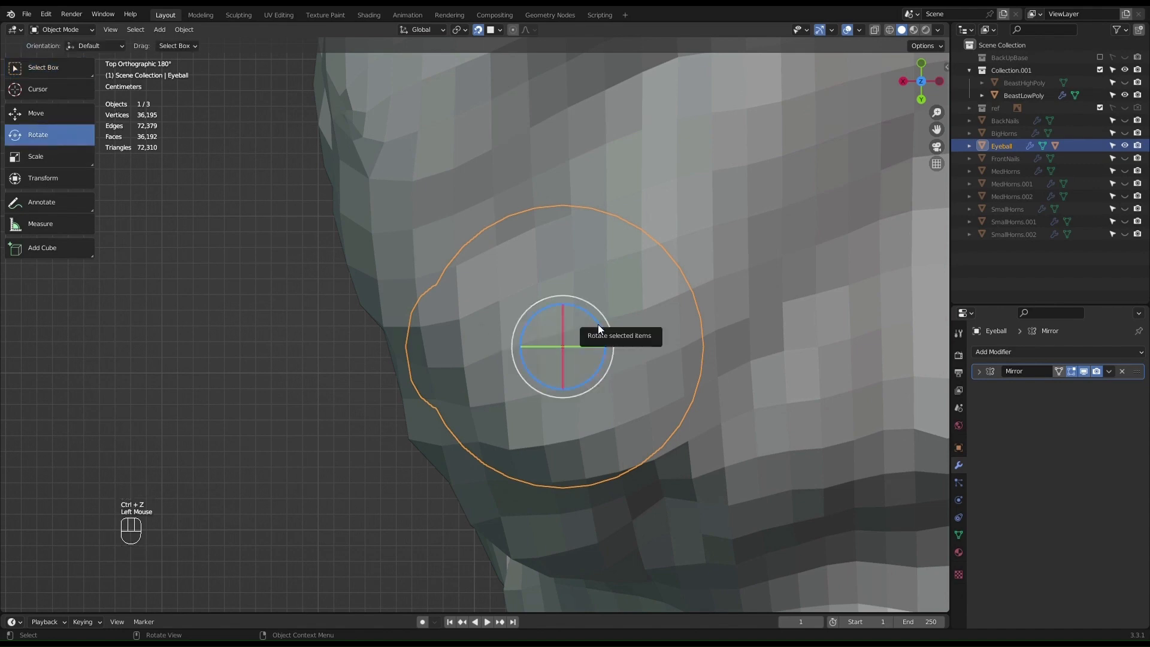
pyautogui.moveTo(598, 325); pyautogui.dragTo(599, 320)
pyautogui.moveTo(635, 383); pyautogui.dragTo(518, 65, button='middle')
pyautogui.hotkey('ctrl', 'z')
# Step: Turn off snapping and return to the top view of the eyeballs
pyautogui.click(478, 29)
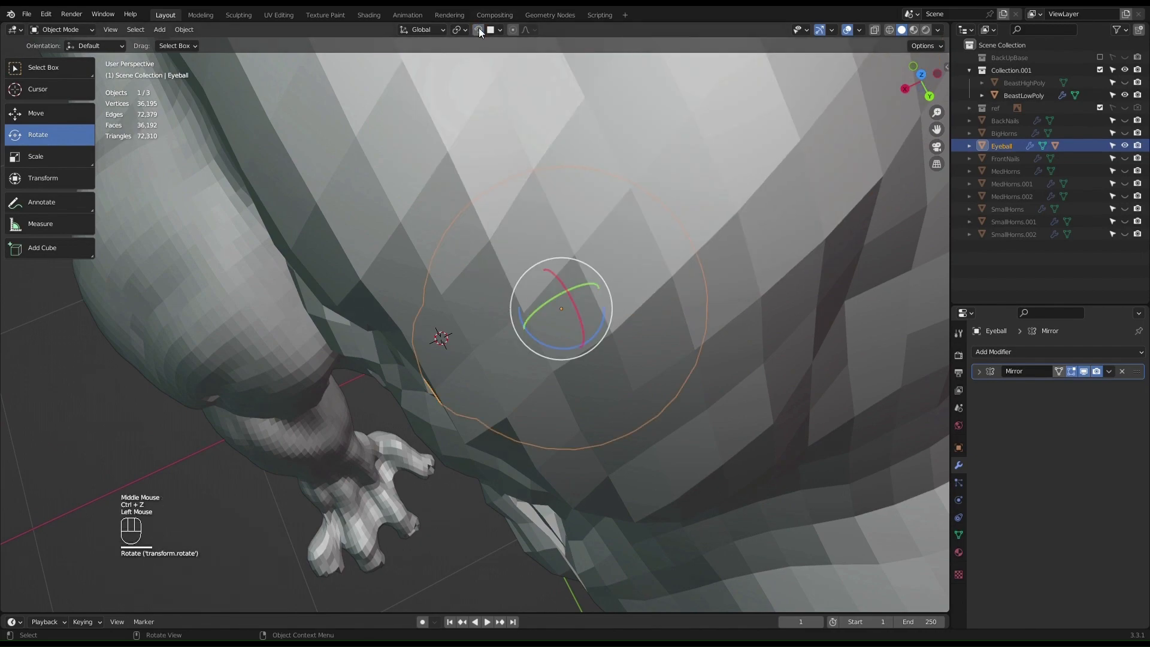
pyautogui.scroll(-2, 577, 271)
pyautogui.moveTo(594, 292); pyautogui.dragTo(552, 308, button='middle')
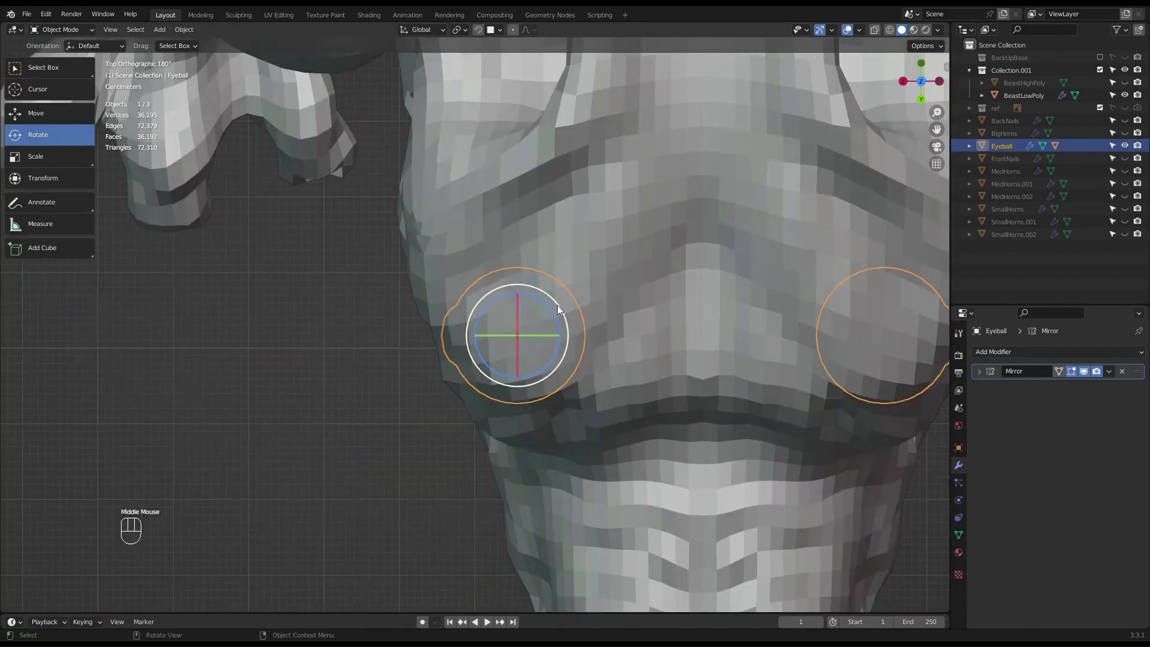
# Step: Rotate the Eyeball about the view's Z axis and set the rotation angle to -20°
pyautogui.moveTo(566, 318); pyautogui.dragTo(553, 300)
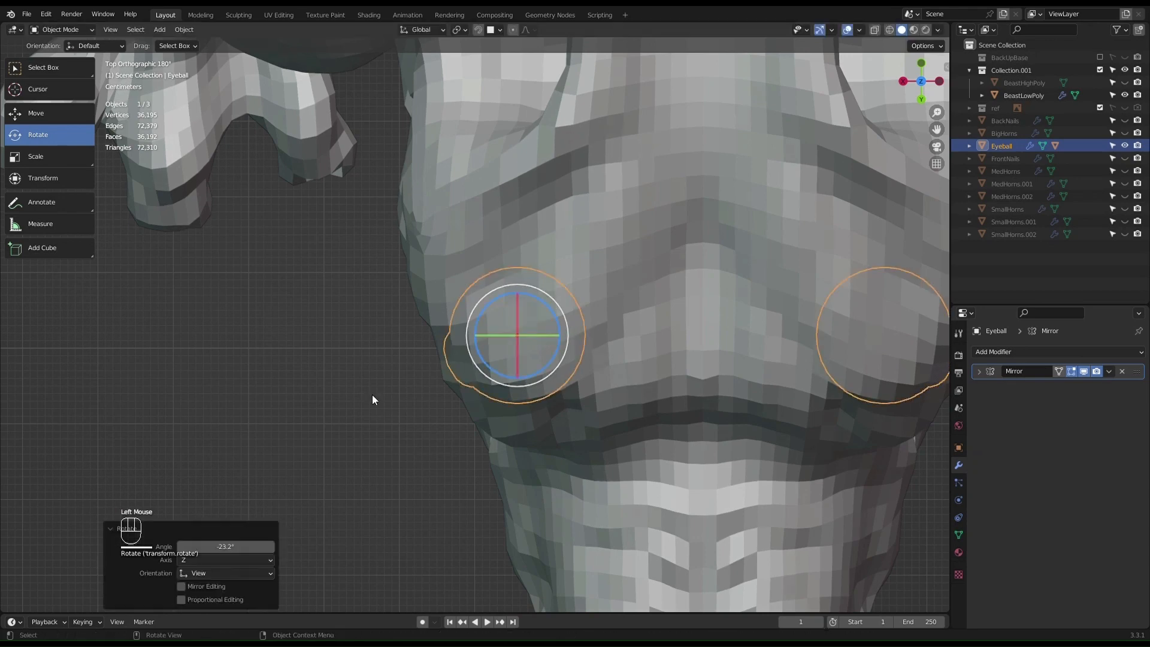
pyautogui.click(237, 551)
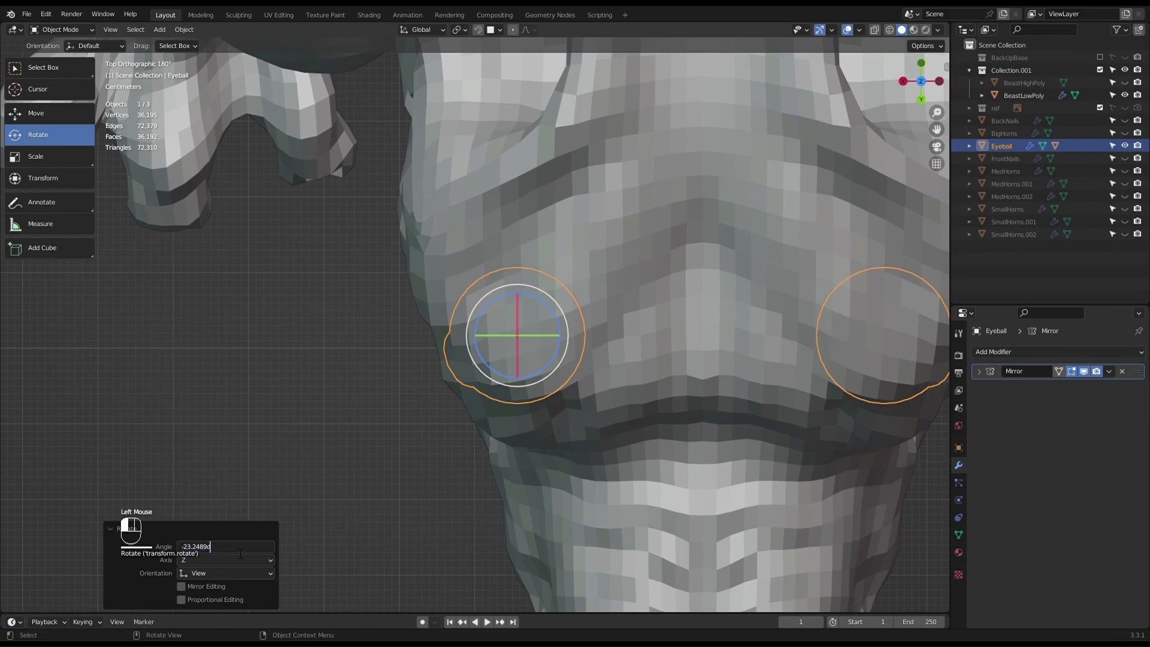
pyautogui.moveTo(220, 557); pyautogui.dragTo(189, 562)
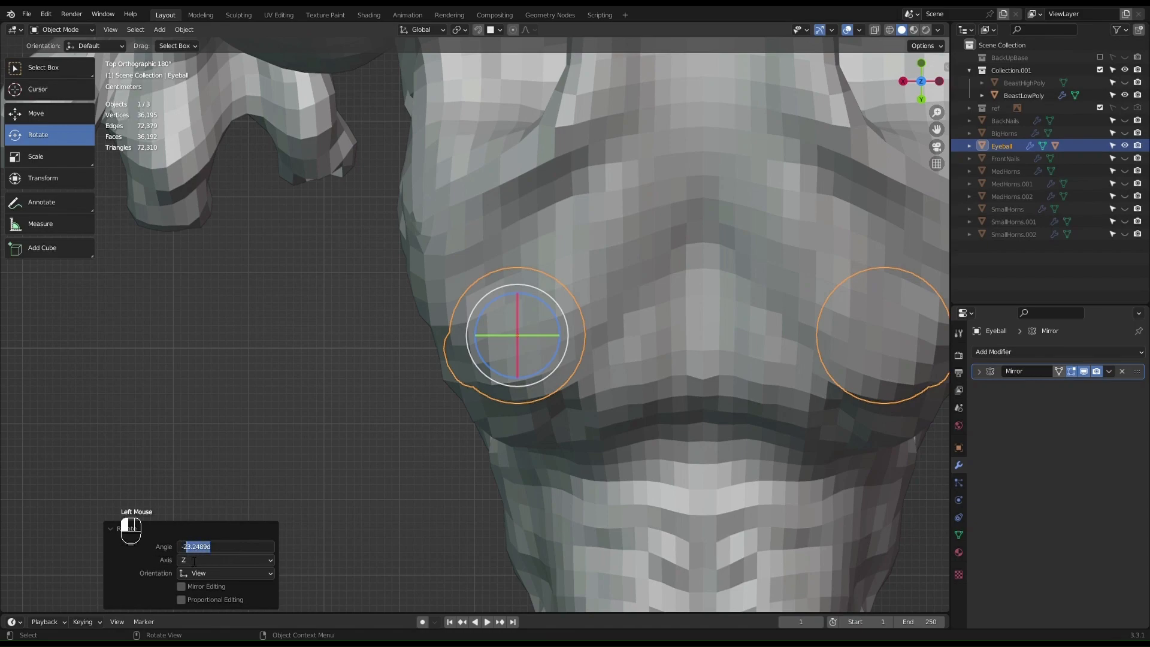
pyautogui.press('Return')
# Step: Try a rotation angle of -25° while checking the eye in its socket, and undo the rotation
pyautogui.moveTo(474, 409); pyautogui.dragTo(479, 359, button='middle')
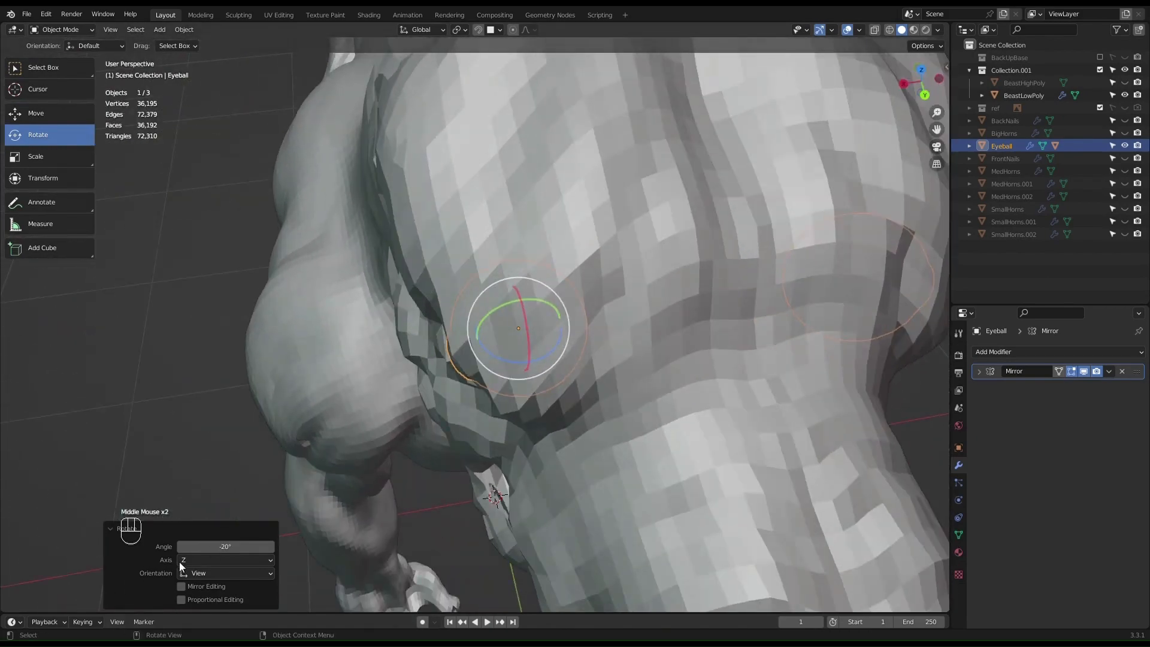
pyautogui.click(235, 552)
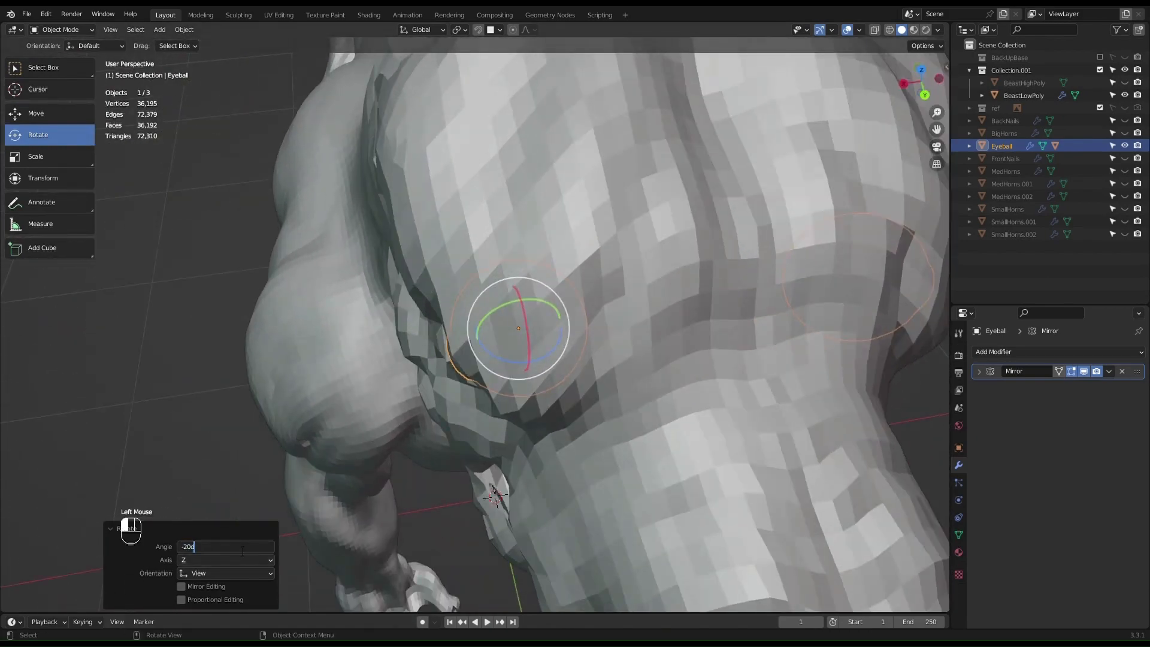
pyautogui.write('5')
pyautogui.press('Return')
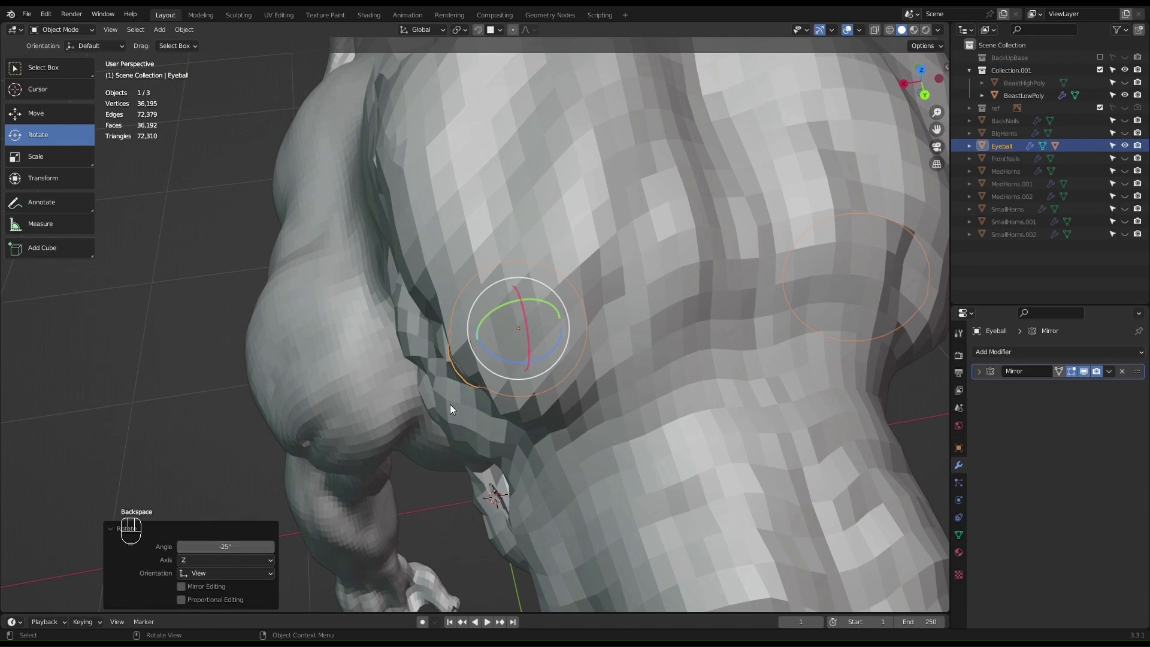
pyautogui.moveTo(450, 404); pyautogui.dragTo(567, 297, button='middle')
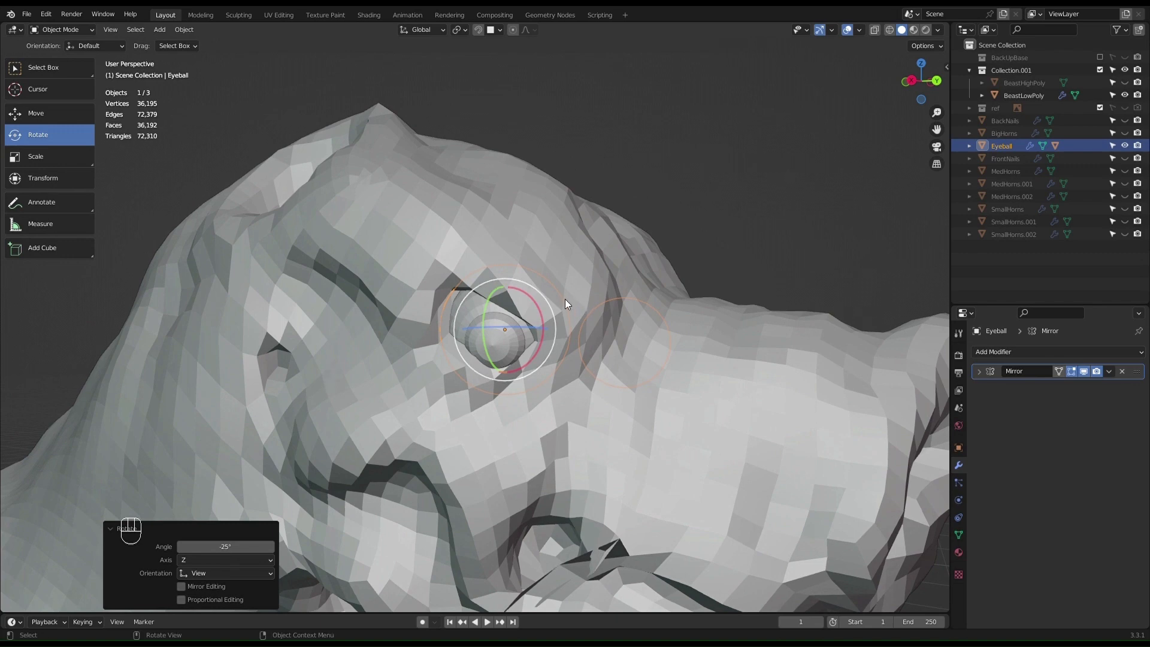
pyautogui.moveTo(543, 288); pyautogui.dragTo(555, 278, button='middle')
pyautogui.hotkey('ctrl', 'z')
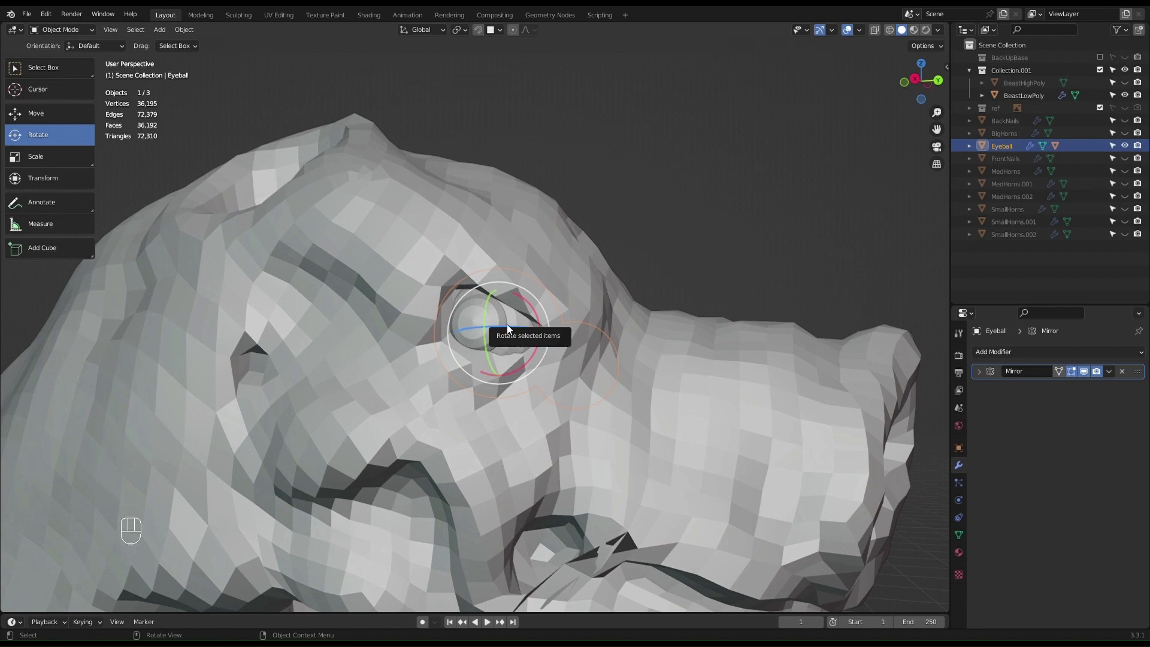
# Step: Try rotating the Eyeball 30° about the global Z axis, and undo the rotation
pyautogui.press('r')
pyautogui.press('z')
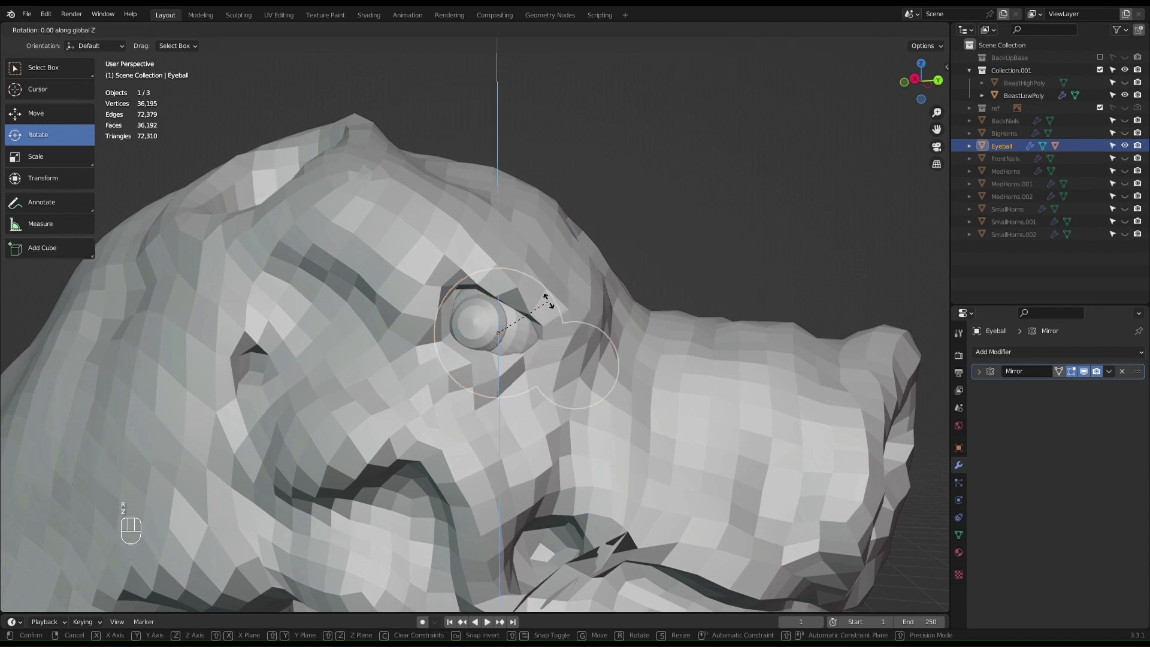
pyautogui.press('KP_3')
pyautogui.press('KP_0')
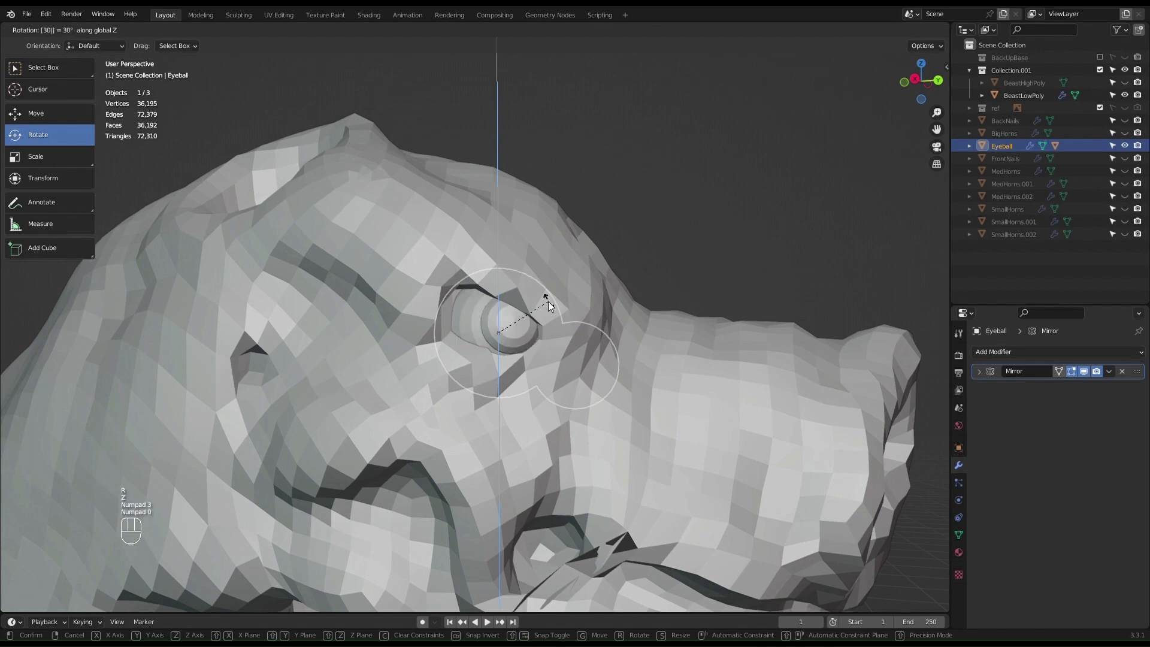
pyautogui.press('KP_Enter')
pyautogui.hotkey('ctrl', 'z')
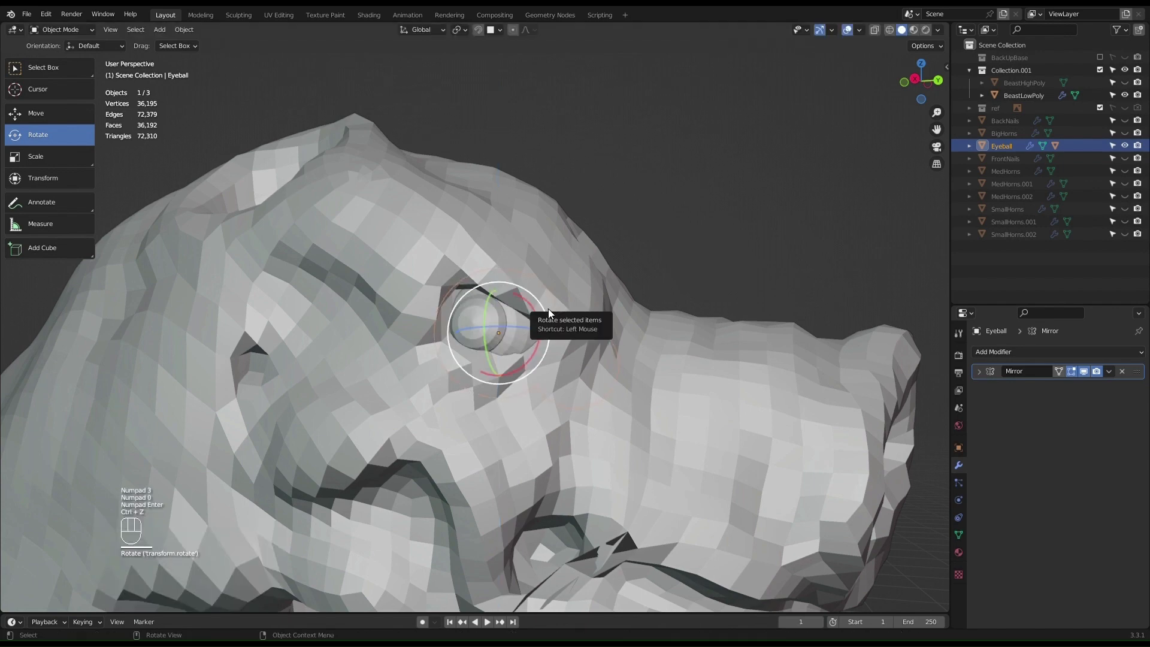
# Step: Rotate the Eyeball 25° about the global Z axis and return to the Select Box tool
pyautogui.press('r')
pyautogui.press('z')
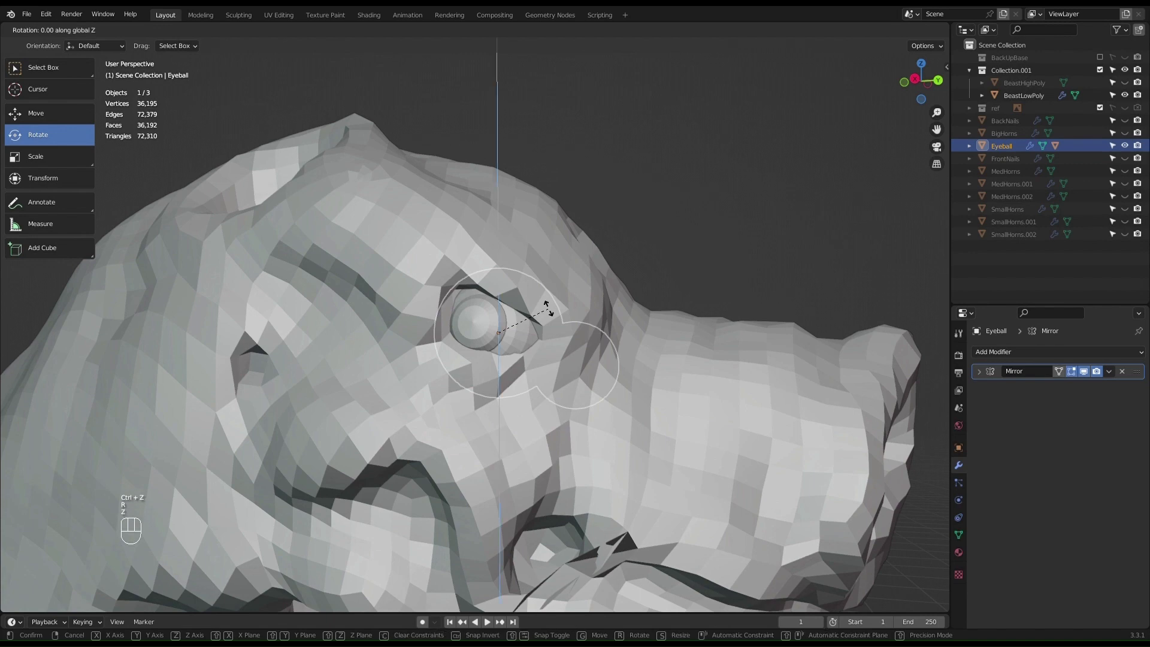
pyautogui.press('KP_2')
pyautogui.press('KP_5')
pyautogui.press('KP_Enter')
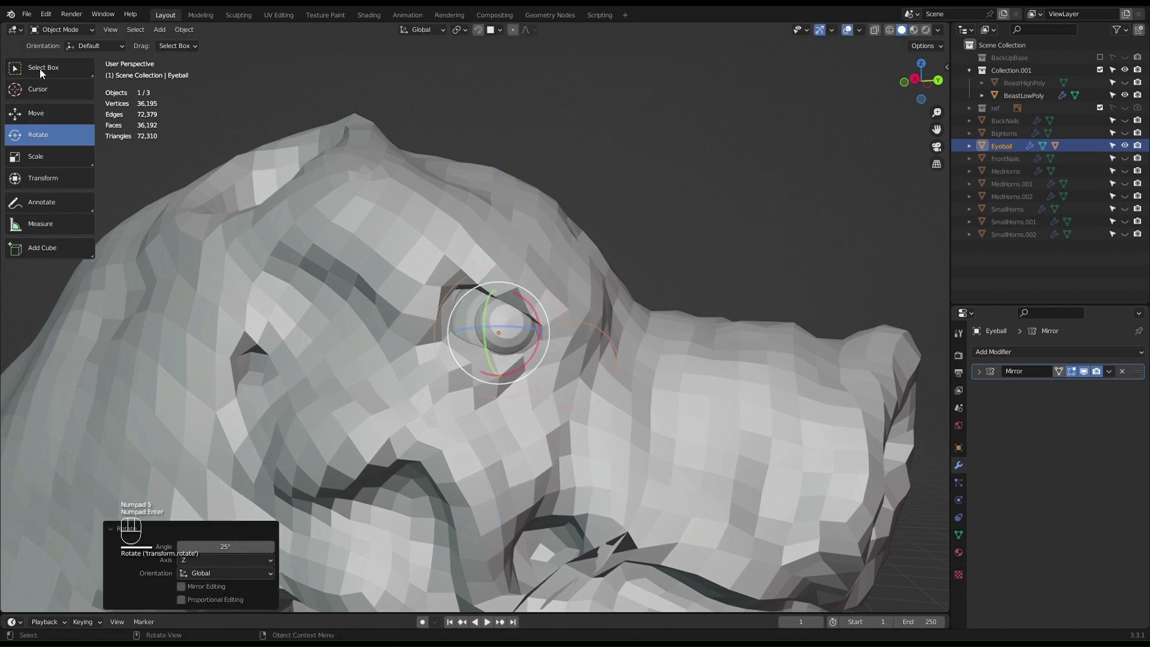
pyautogui.click(39, 68)
# Step: Select BeastLowPoly and examine how the rotated eyeball sits in its socket from several angles
pyautogui.moveTo(523, 299); pyautogui.dragTo(692, 301, button='middle')
pyautogui.scroll(-2, 553, 329)
pyautogui.click(549, 296)
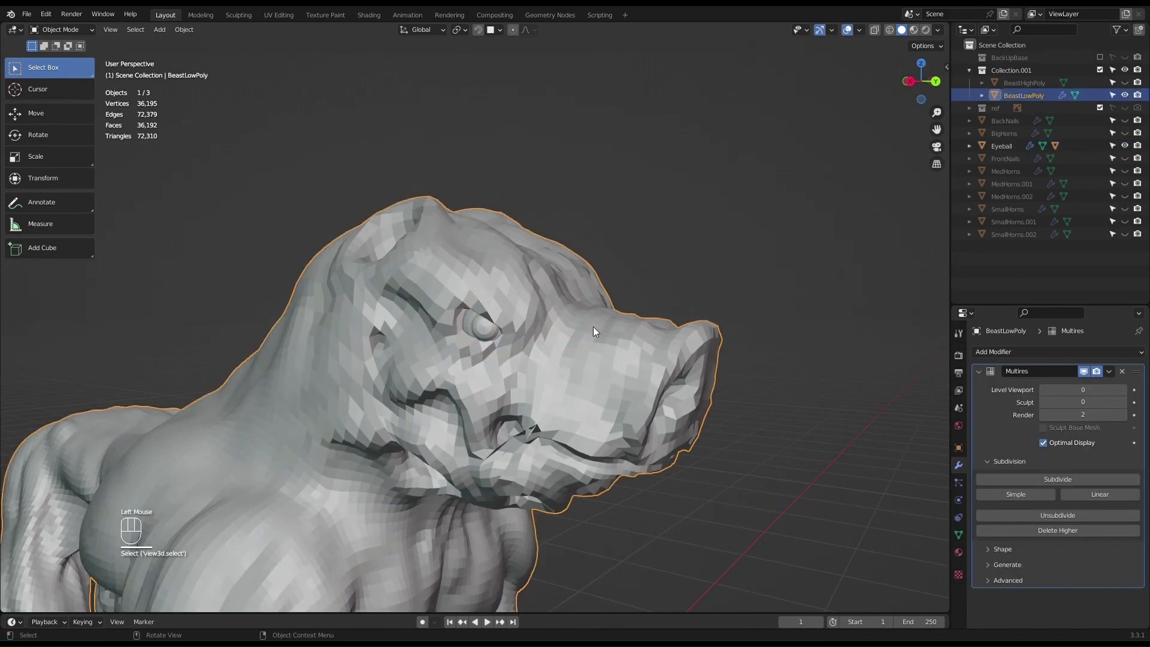
pyautogui.scroll(-2, 583, 345)
pyautogui.moveTo(584, 344); pyautogui.dragTo(525, 329, button='middle')
pyautogui.scroll(3, 524, 347)
pyautogui.scroll(1, 521, 378)
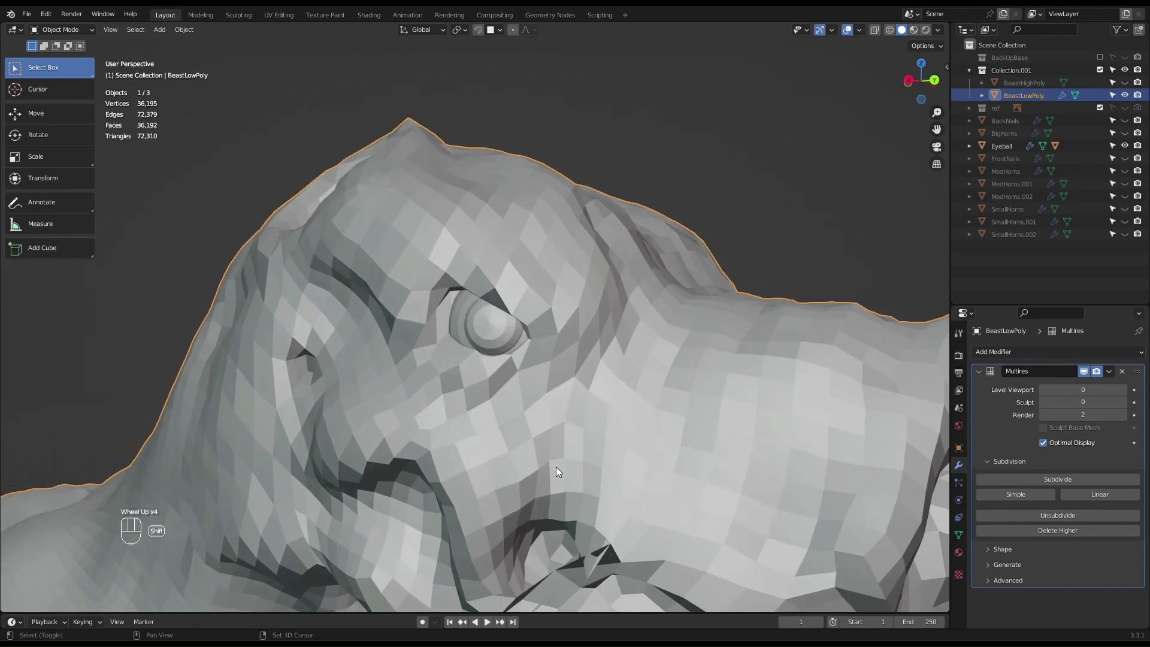
# Step: Enter Sculpt Mode on BeastLowPoly, set the brush radius to 33 px and smooth the folded faces around the mouth-side cavity
pyautogui.keyDown('shift'); pyautogui.moveTo(555, 466); pyautogui.dragTo(602, 429, button='middle'); pyautogui.keyUp('shift')
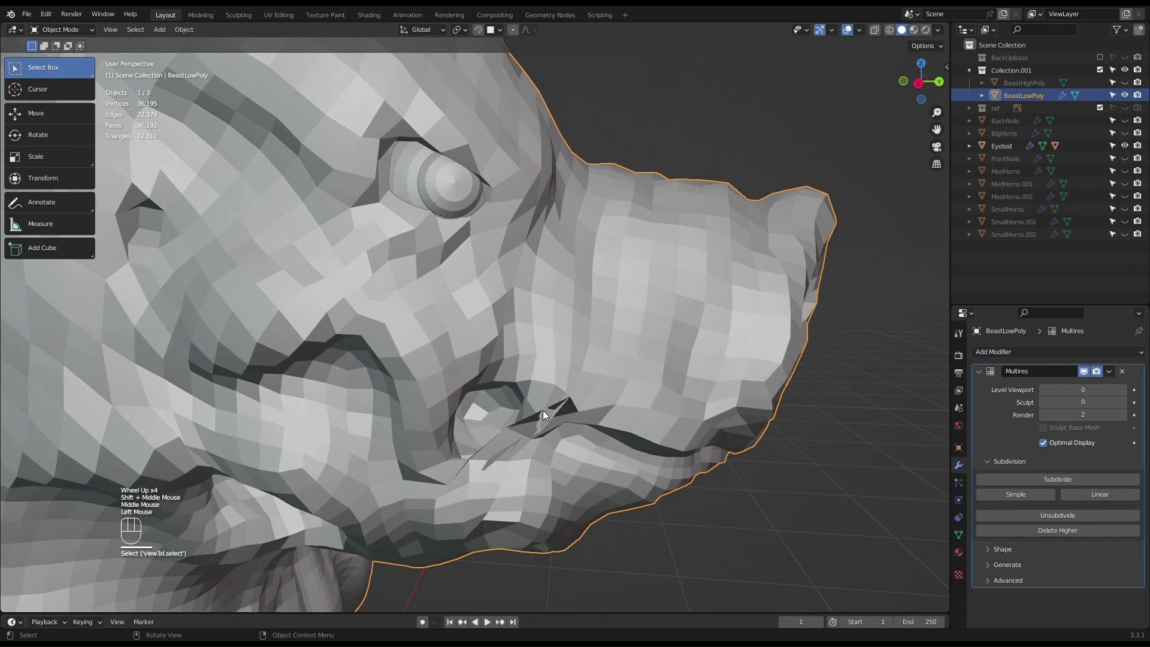
pyautogui.hotkey('ctrl', 'Tab')
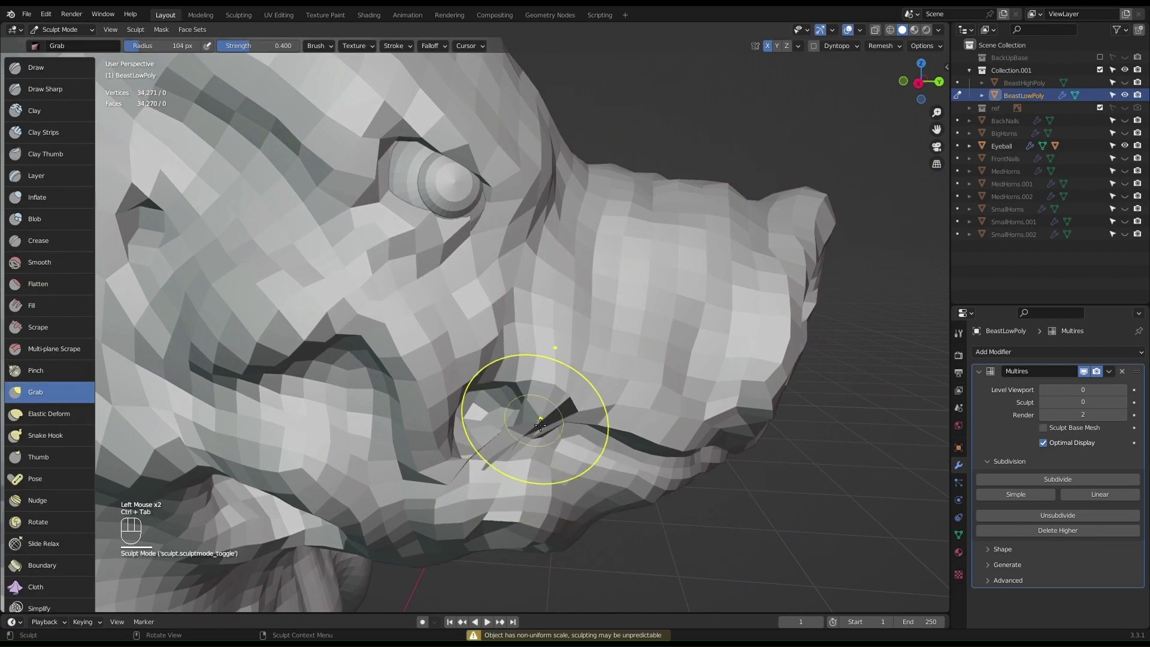
pyautogui.scroll(2, 533, 414)
pyautogui.press('f')
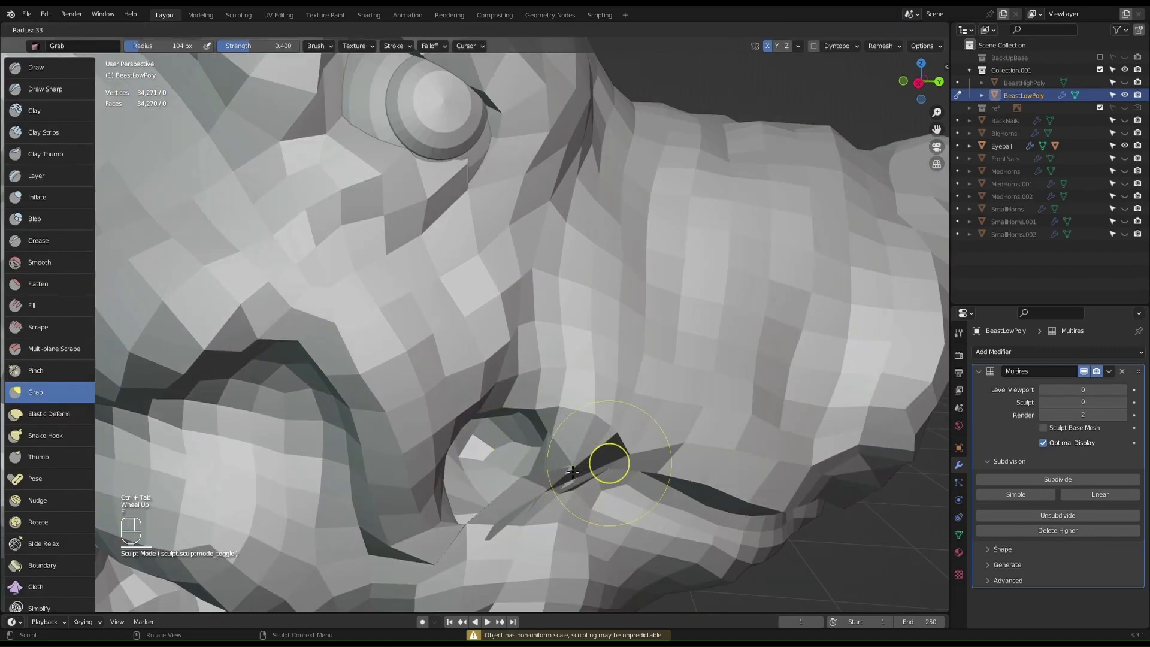
pyautogui.click(561, 473)
pyautogui.moveTo(592, 485)
pyautogui.keyDown('shift'); pyautogui.mouseDown()
pyautogui.moveTo(581, 440)
pyautogui.moveTo(590, 468)
pyautogui.moveTo(497, 534)
pyautogui.moveTo(595, 462)
pyautogui.moveTo(596, 486)
pyautogui.moveTo(581, 480)
pyautogui.moveTo(512, 521)
pyautogui.mouseUp(); pyautogui.keyUp('shift')
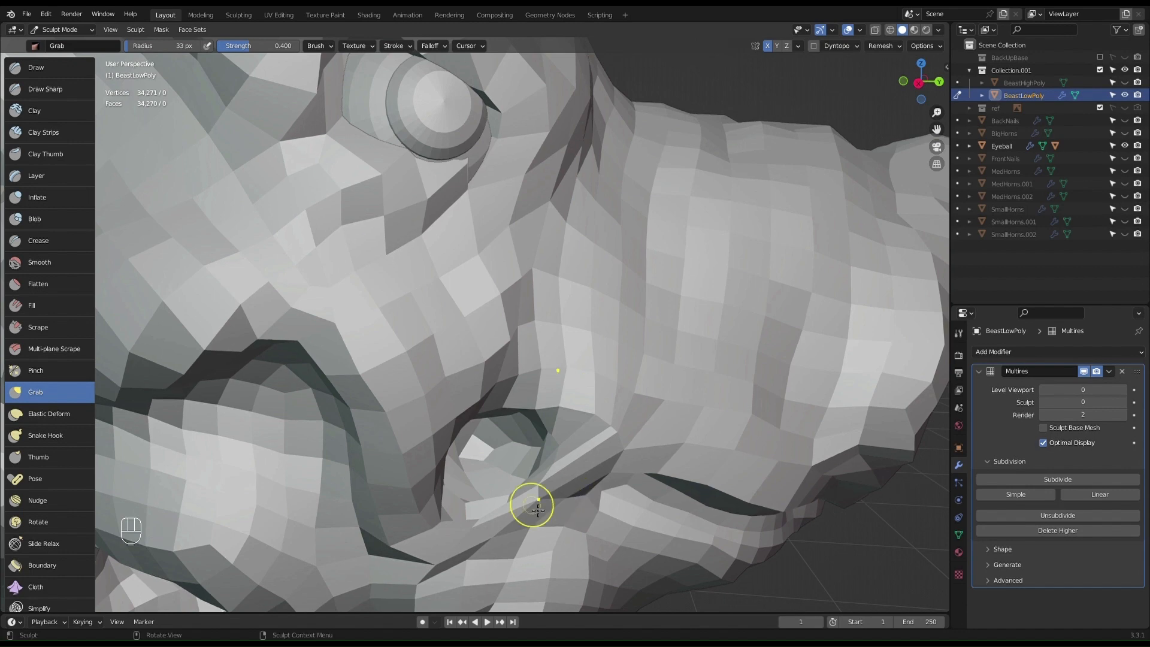
# Step: Set the Multires viewport and sculpt levels to 1 and smooth out the spikes beside the mouth cavity
pyautogui.click(1123, 390)
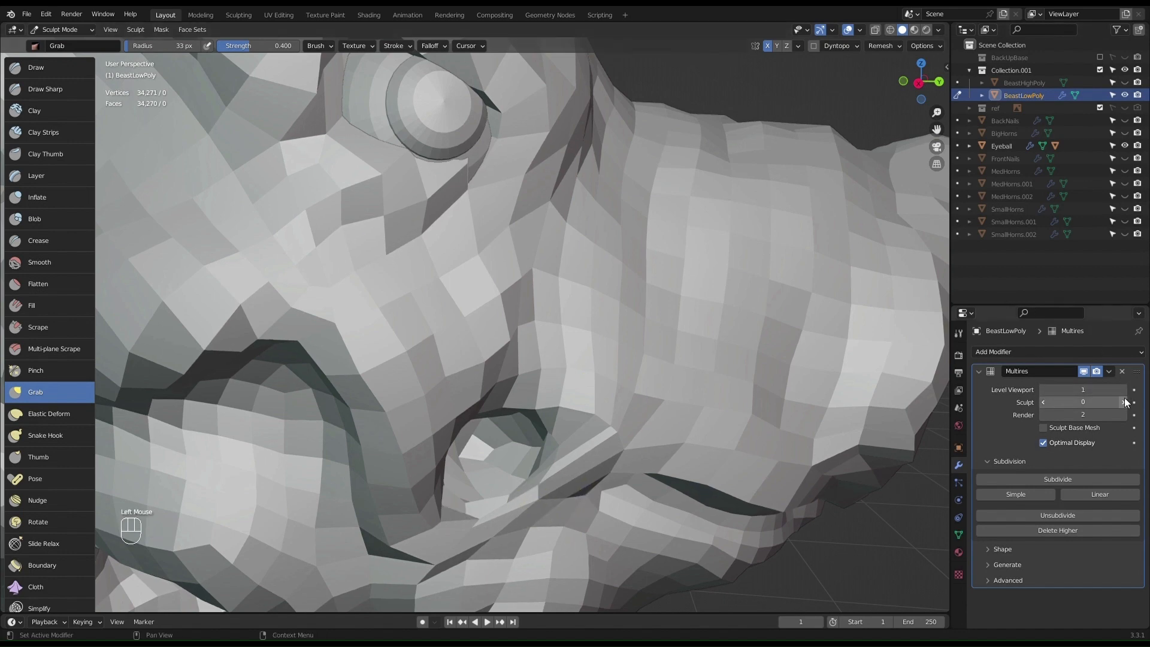
pyautogui.click(1124, 402)
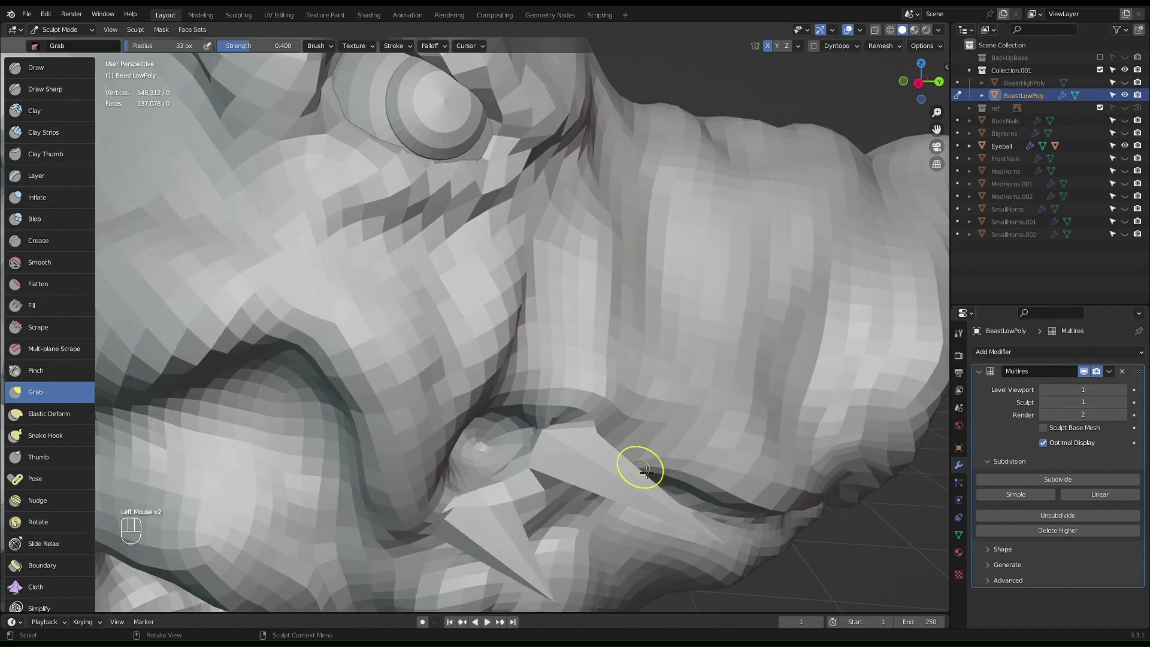
pyautogui.keyDown('shift'); pyautogui.scroll(-2, 639, 484); pyautogui.keyUp('shift')
pyautogui.moveTo(664, 498)
pyautogui.keyDown('shift'); pyautogui.mouseDown()
pyautogui.moveTo(585, 452)
pyautogui.moveTo(566, 426)
pyautogui.mouseUp(); pyautogui.keyUp('shift')
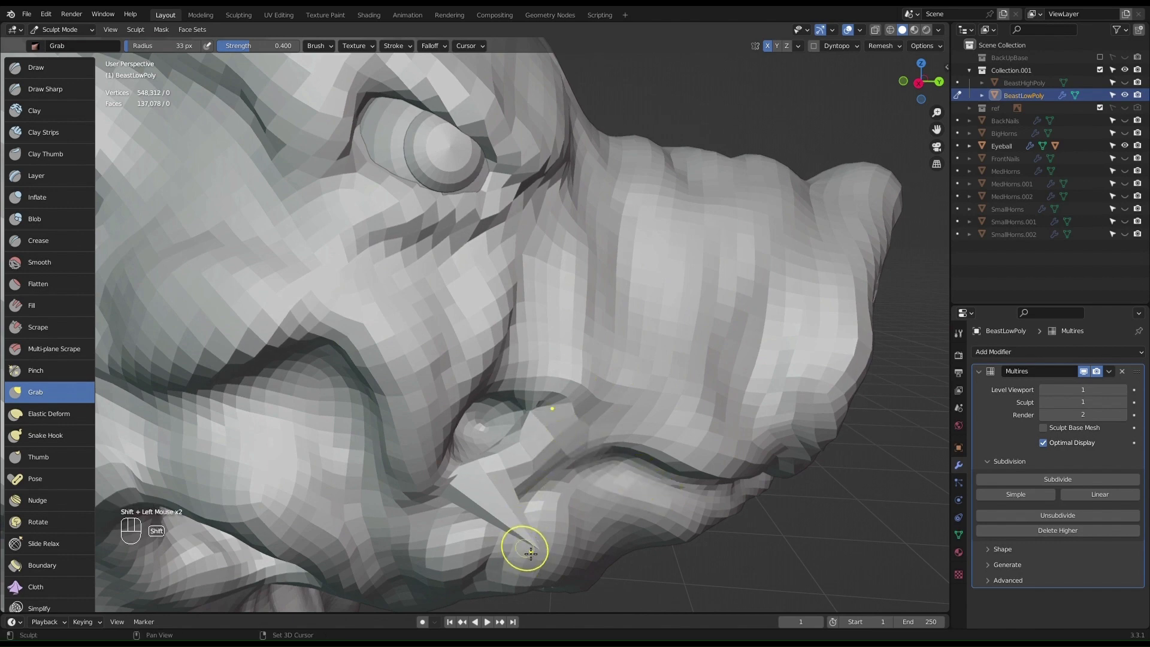
pyautogui.keyDown('shift'); pyautogui.moveTo(487, 480); pyautogui.dragTo(513, 475); pyautogui.keyUp('shift')
pyautogui.scroll(-2, 624, 398)
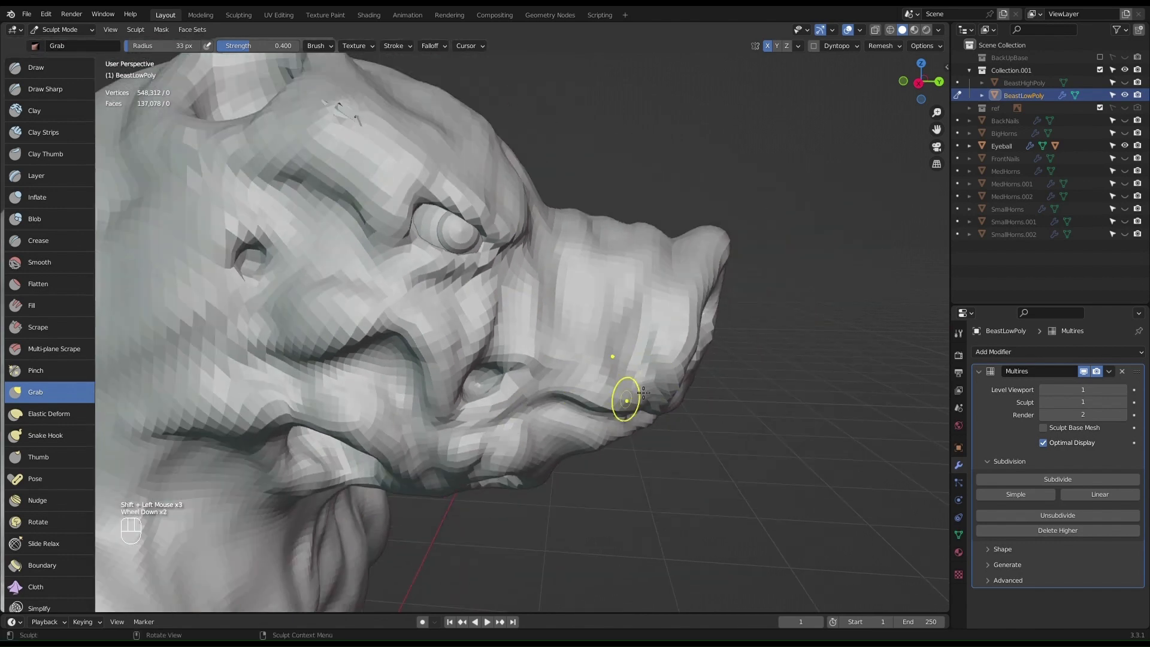
# Step: Smooth the protruding spike and jagged faces around the mouth cavity on the opposite side of the snout
pyautogui.scroll(1, 623, 398)
pyautogui.moveTo(623, 397)
pyautogui.mouseDown(button='middle')
pyautogui.moveTo(634, 385)
pyautogui.moveTo(403, 367)
pyautogui.mouseUp(button='middle')
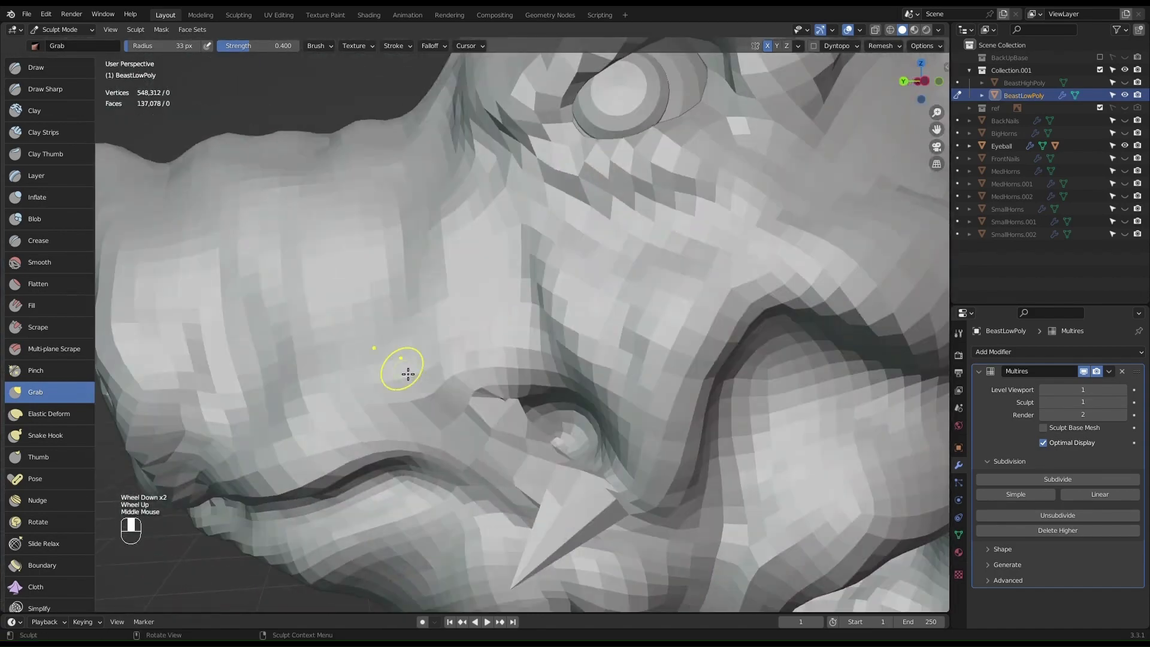
pyautogui.moveTo(511, 591)
pyautogui.keyDown('shift'); pyautogui.mouseDown()
pyautogui.moveTo(567, 539)
pyautogui.moveTo(576, 503)
pyautogui.moveTo(595, 496)
pyautogui.mouseUp(); pyautogui.keyUp('shift')
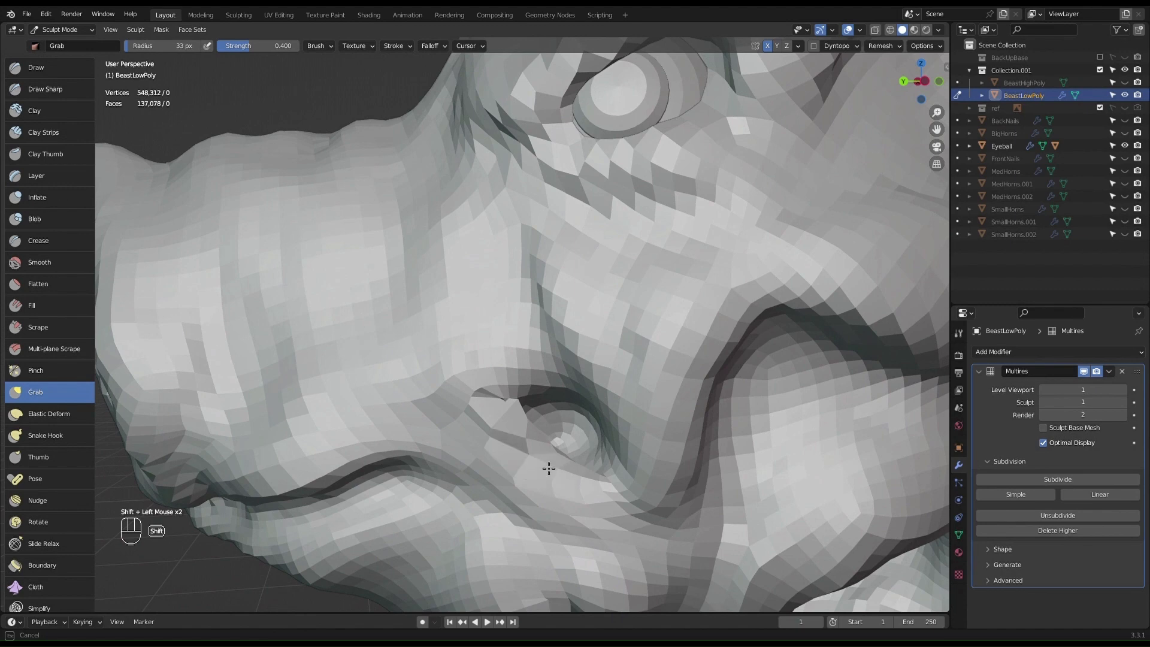
pyautogui.moveTo(566, 466); pyautogui.dragTo(542, 465, button='middle')
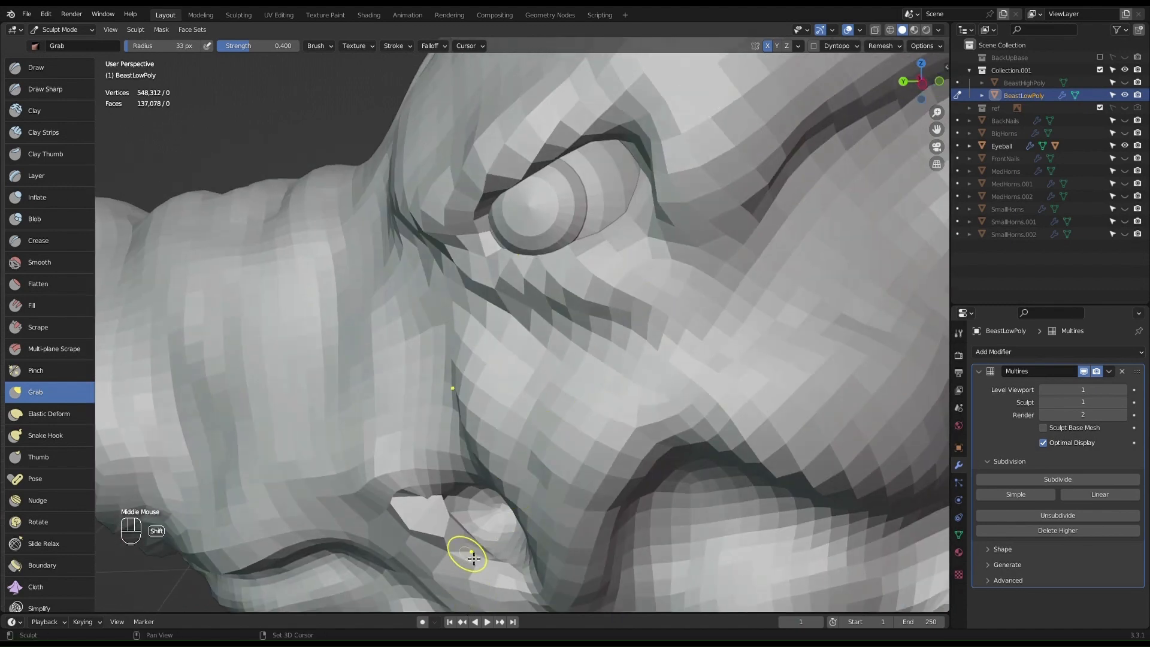
pyautogui.moveTo(465, 547)
pyautogui.keyDown('shift'); pyautogui.mouseDown()
pyautogui.moveTo(447, 519)
pyautogui.moveTo(455, 547)
pyautogui.moveTo(422, 521)
pyautogui.moveTo(442, 495)
pyautogui.mouseUp(); pyautogui.keyUp('shift')
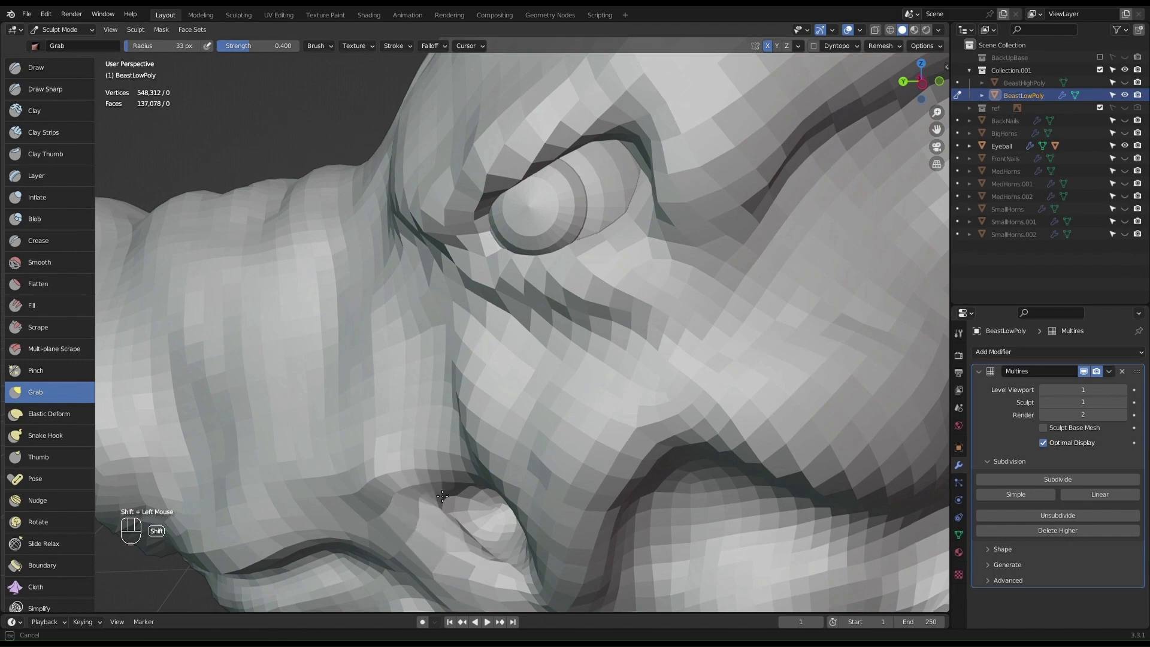
pyautogui.keyDown('shift'); pyautogui.moveTo(477, 548); pyautogui.dragTo(462, 462); pyautogui.keyUp('shift')
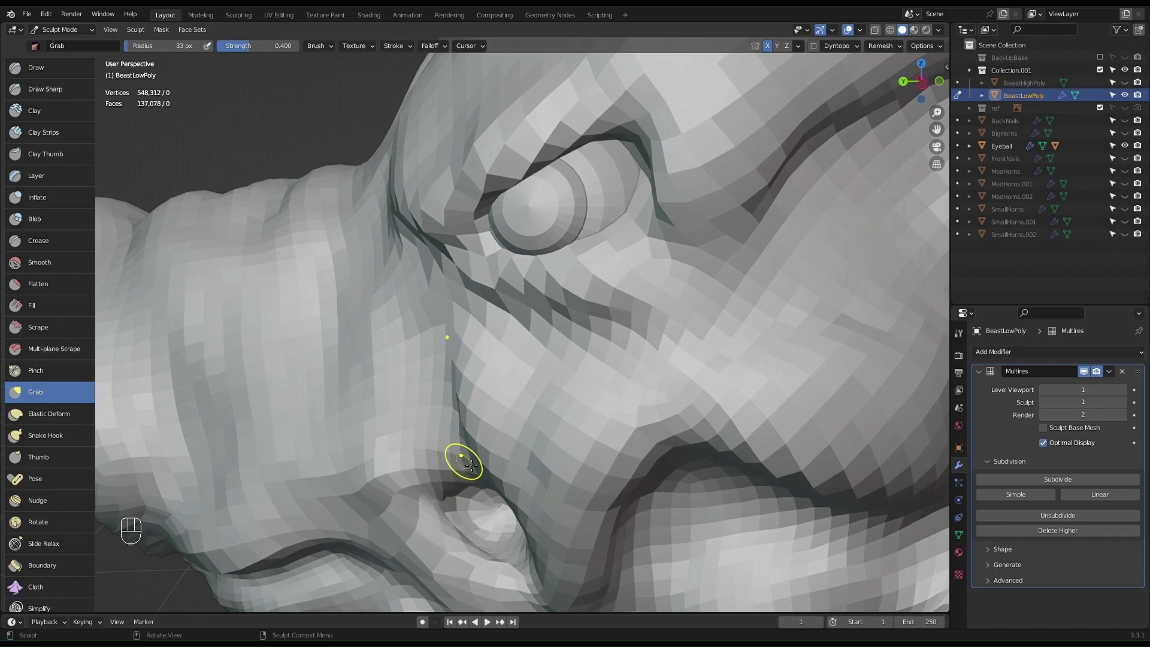
# Step: Smooth the jagged, spiky faces on the side of the head just in front of the ear's base
pyautogui.scroll(-2, 473, 478)
pyautogui.moveTo(473, 478); pyautogui.dragTo(662, 376, button='middle')
pyautogui.scroll(2, 662, 376)
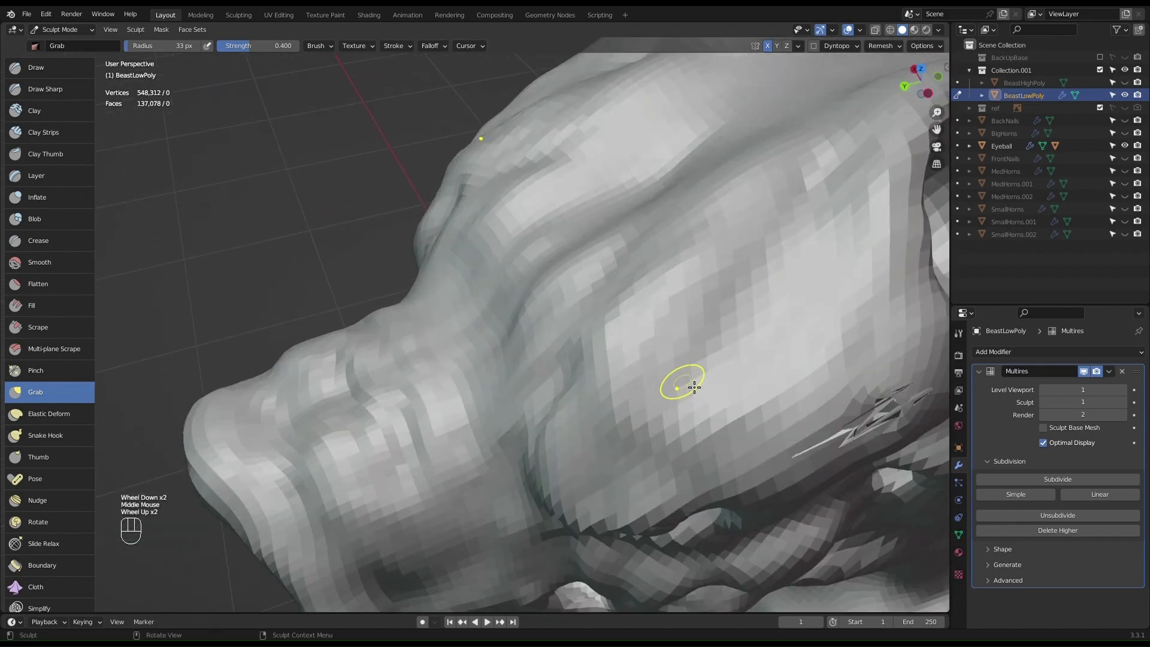
pyautogui.moveTo(838, 401)
pyautogui.keyDown('shift'); pyautogui.mouseDown()
pyautogui.moveTo(873, 411)
pyautogui.moveTo(897, 397)
pyautogui.moveTo(897, 420)
pyautogui.moveTo(910, 401)
pyautogui.moveTo(863, 420)
pyautogui.moveTo(875, 423)
pyautogui.mouseUp(); pyautogui.keyUp('shift')
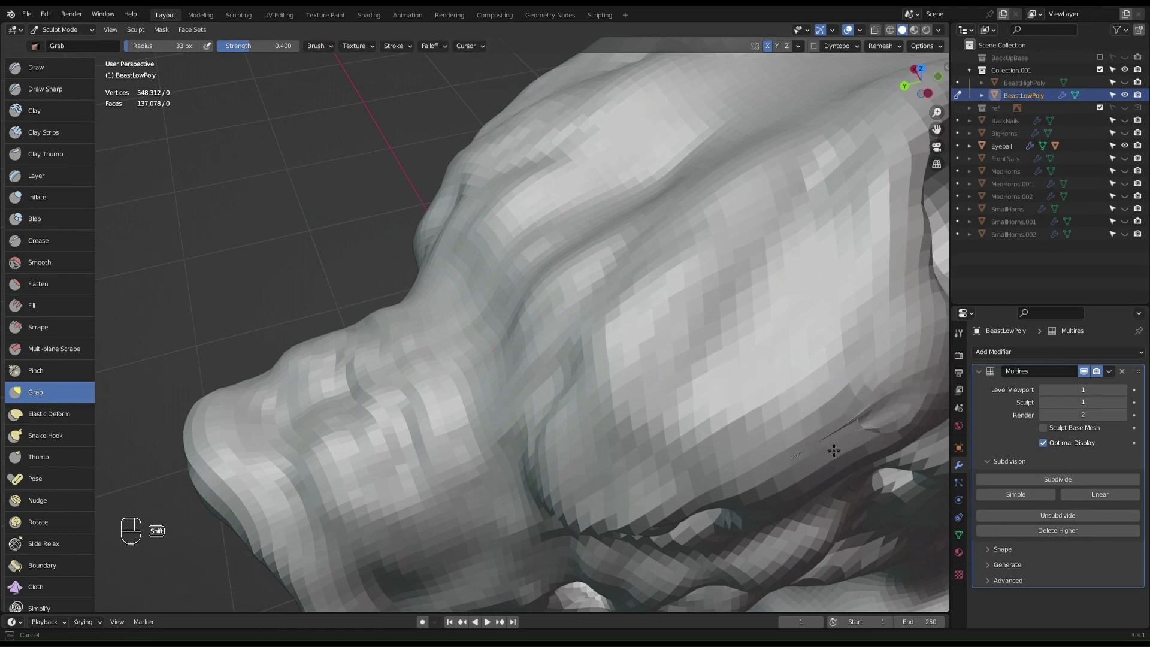
pyautogui.moveTo(817, 459)
pyautogui.keyDown('shift'); pyautogui.mouseDown()
pyautogui.moveTo(834, 440)
pyautogui.moveTo(796, 451)
pyautogui.moveTo(882, 423)
pyautogui.mouseUp(); pyautogui.keyUp('shift')
# Step: Inspect the smoothed head from both sides and save the file
pyautogui.scroll(-2, 711, 351)
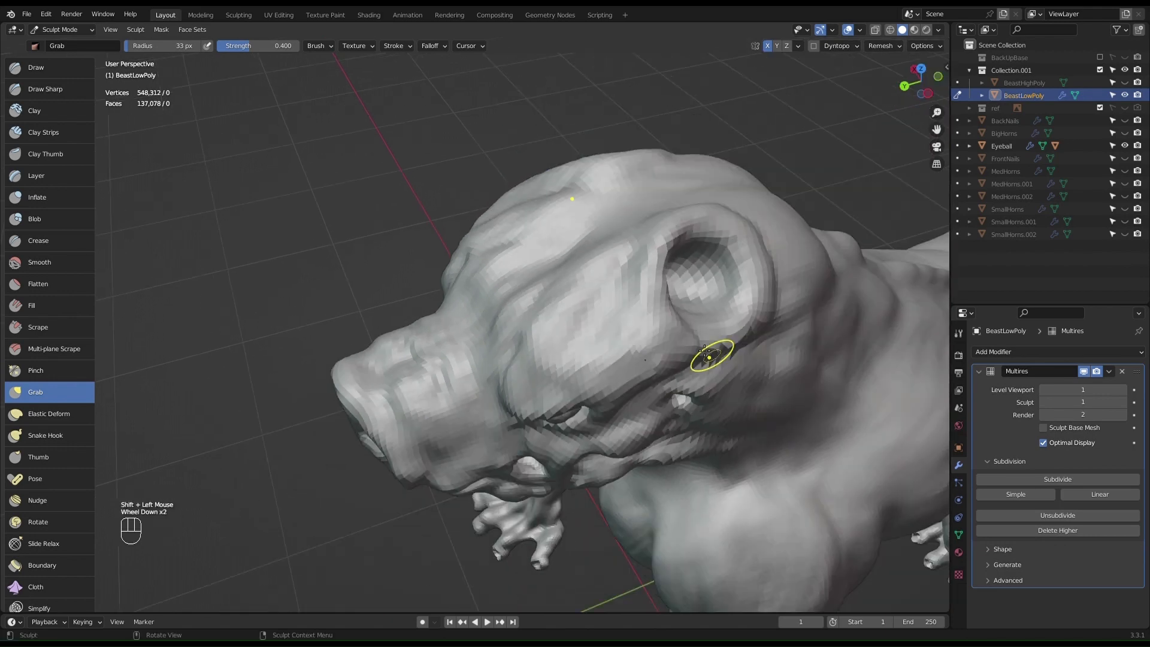
pyautogui.moveTo(711, 352)
pyautogui.mouseDown(button='middle')
pyautogui.moveTo(689, 323)
pyautogui.moveTo(785, 274)
pyautogui.mouseUp(button='middle')
pyautogui.scroll(1, 500, 244)
pyautogui.moveTo(500, 244)
pyautogui.mouseDown(button='middle')
pyautogui.moveTo(595, 275)
pyautogui.moveTo(533, 247)
pyautogui.mouseUp(button='middle')
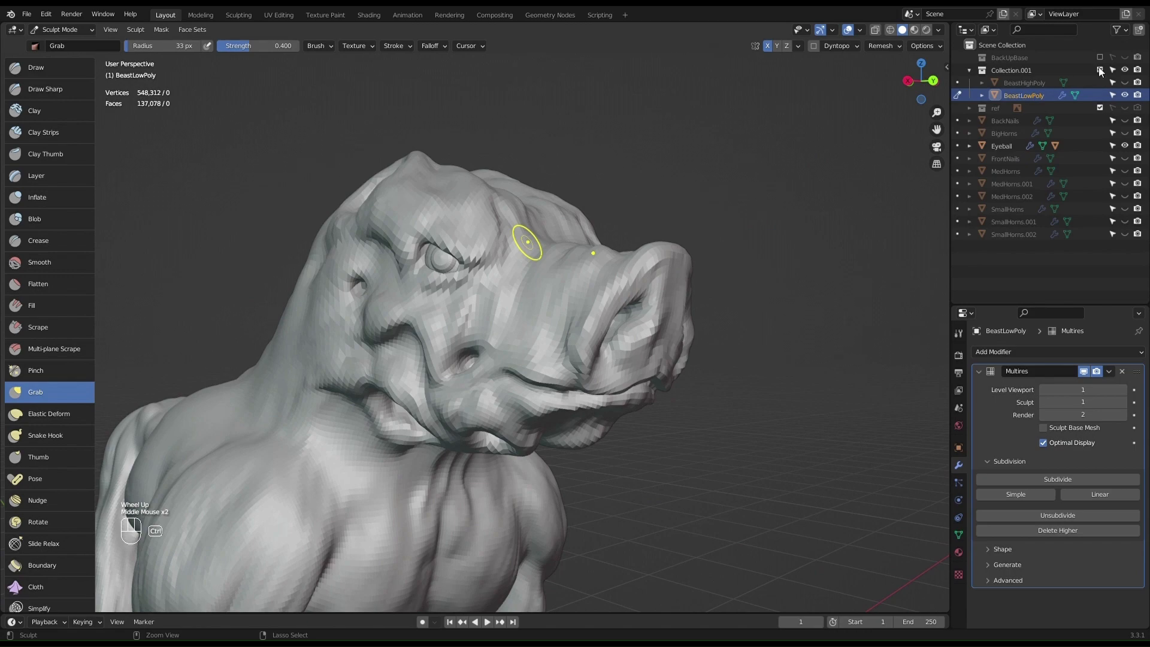
pyautogui.hotkey('ctrl', 's')
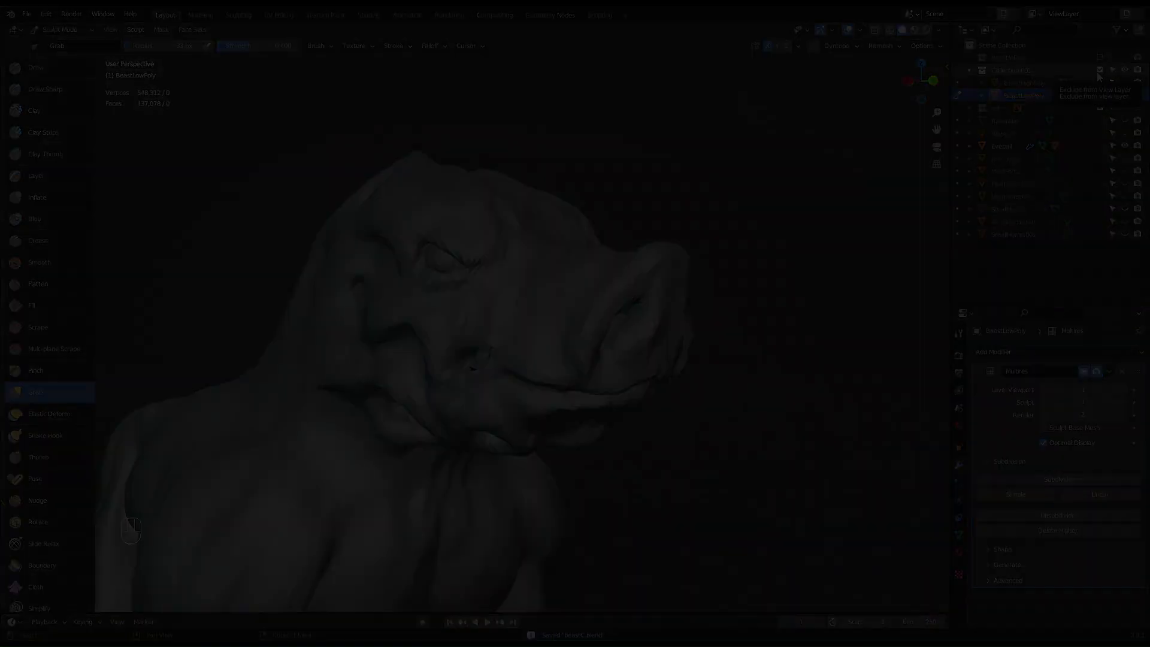